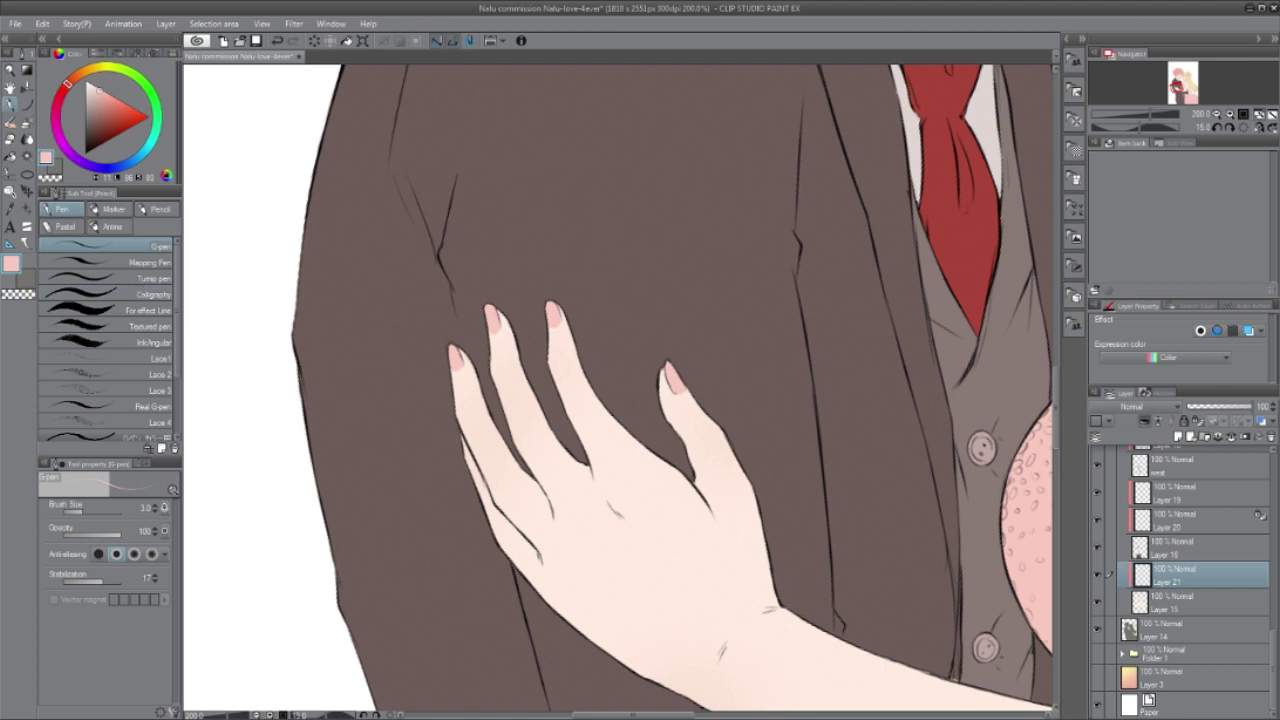
Step: Shade the hand's fingers and nails with the soft airbrush and add a light pink pen highlight to the thumbnail
key(b)
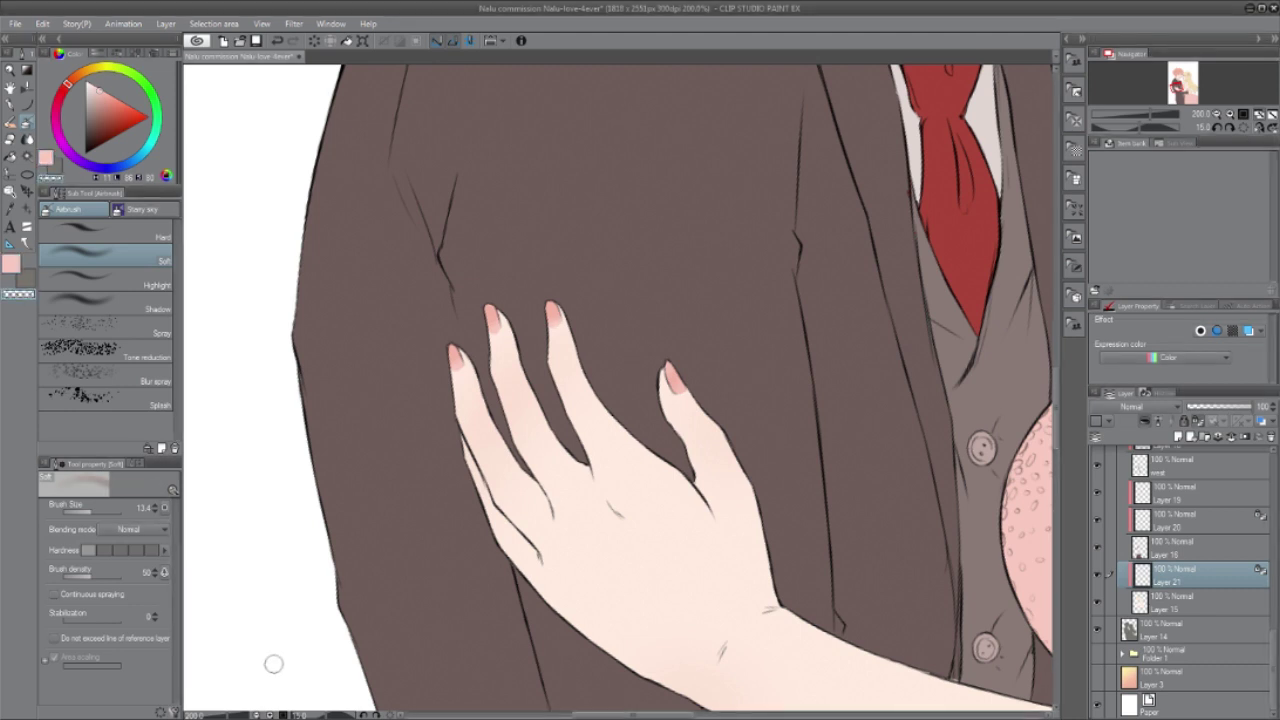
key(p)
click(97, 89)
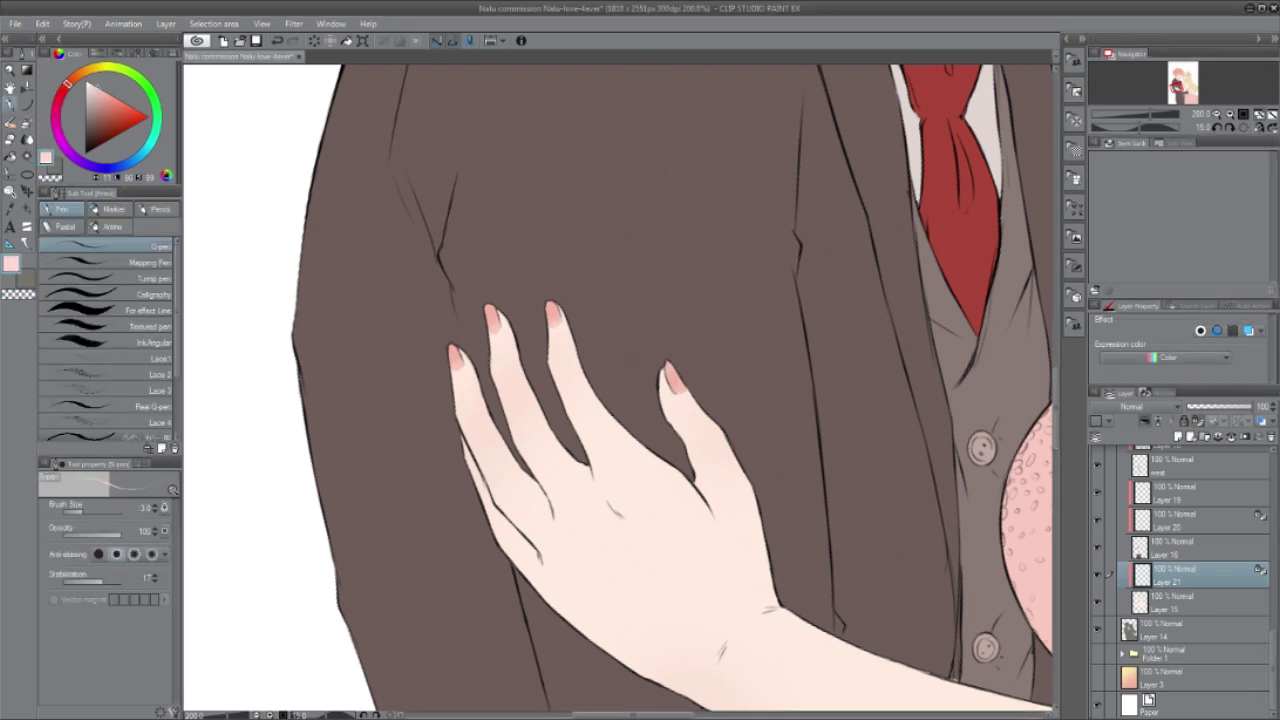
click(101, 91)
click(94, 87)
drag(672, 368, 680, 378)
key(j)
Step: Reset the canvas rotation, then lasso and delete the shirt colour spilling over the lapels and vest beside the red tie
key(ctrl+minus)
key(ctrl+minus)
key(ctrl+minus)
key(ctrl+minus)
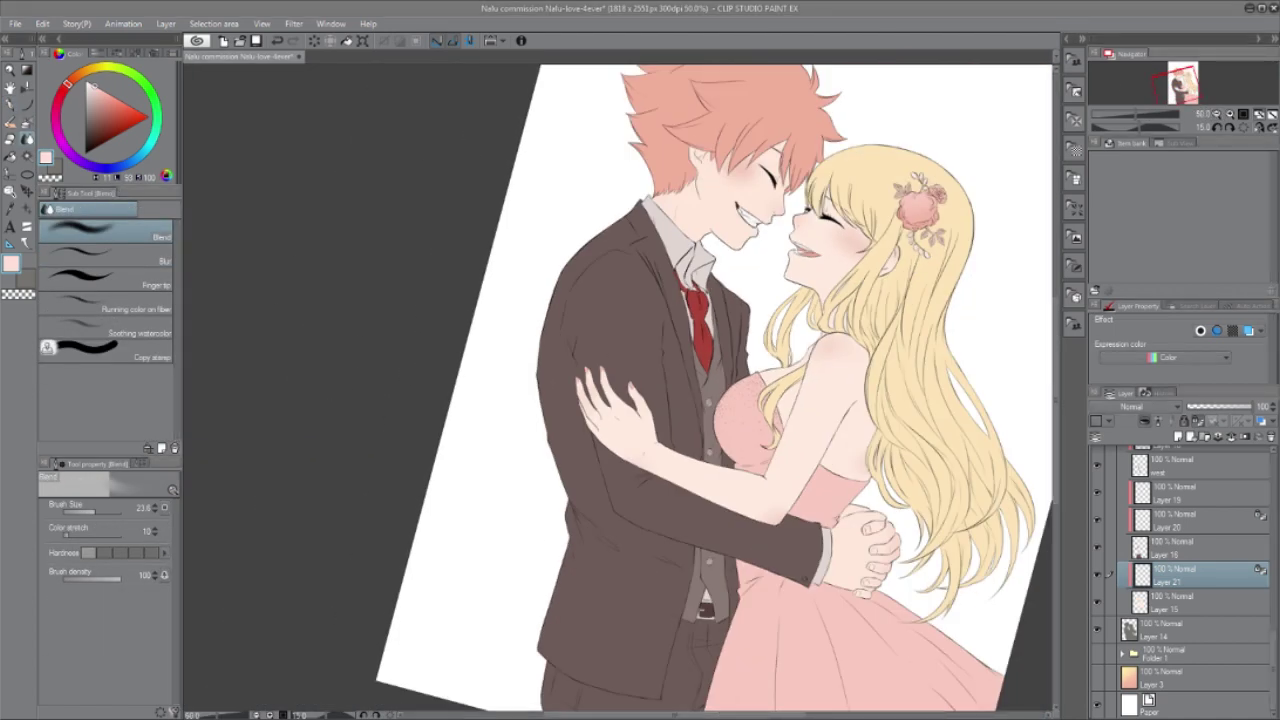
key(ctrl+plus)
key(ctrl+minus)
click(1243, 127)
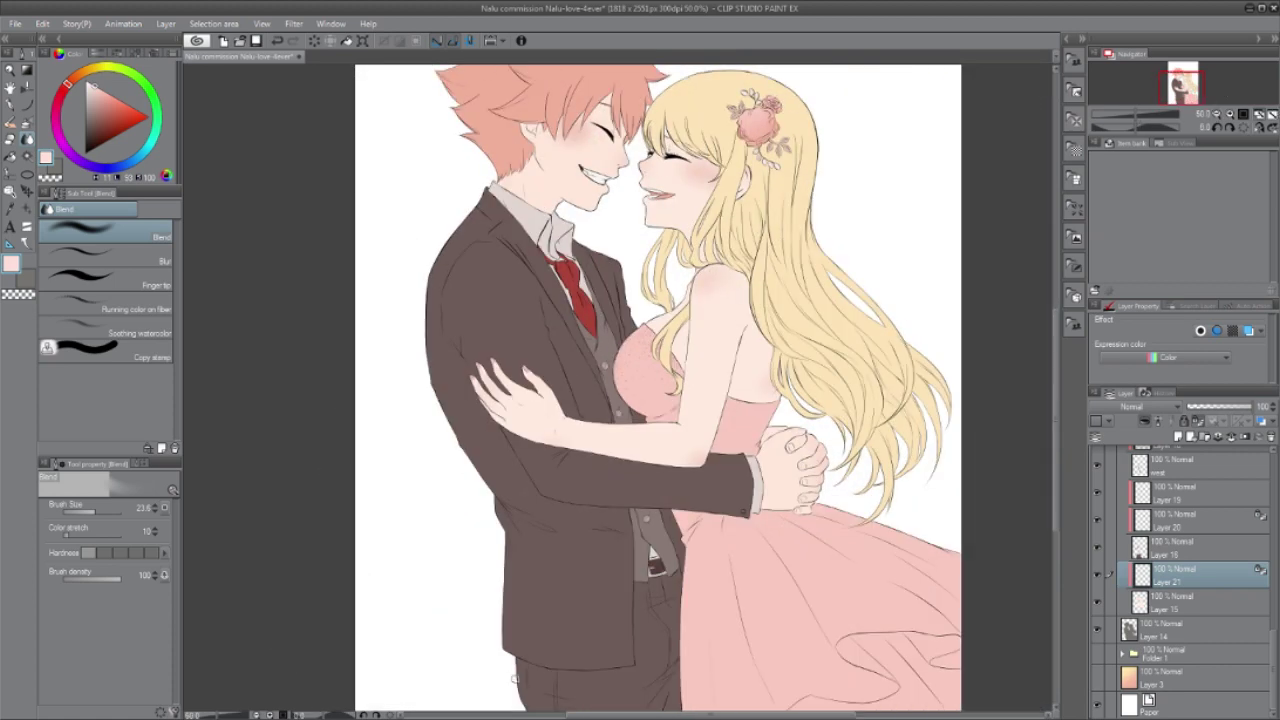
scroll(564, 297, up, 4)
click(1165, 547)
key(m)
drag(582, 287, 572, 289)
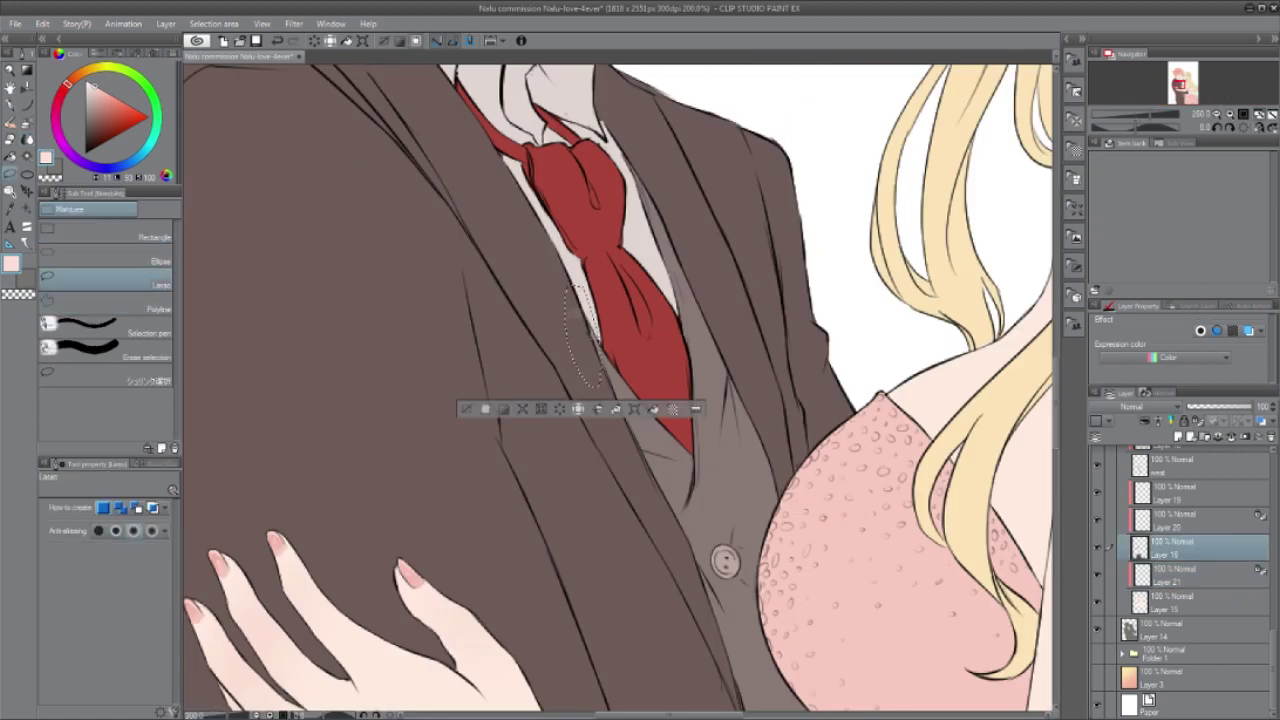
key(Delete)
drag(596, 345, 600, 348)
key(Delete)
key(ctrl+d)
drag(677, 306, 680, 308)
key(Delete)
key(ctrl+d)
Step: Clean up the colour edge between the collar, lapel and tie knot with the pen, using the shirt's light grey and transparent colour
drag(610, 260, 663, 470)
drag(537, 355, 569, 388)
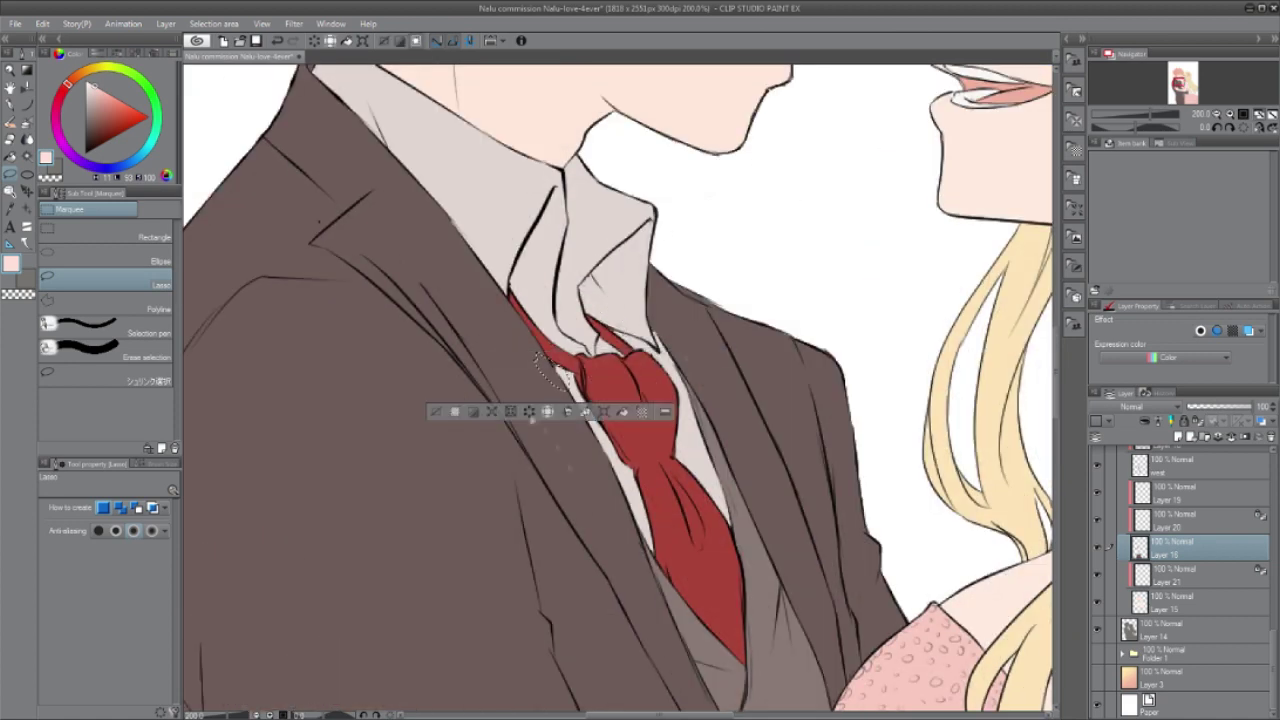
drag(1273, 634, 1273, 594)
click(1165, 518)
click(1097, 518)
click(1097, 518)
key(ctrl+d)
key(p)
alt+click(567, 378)
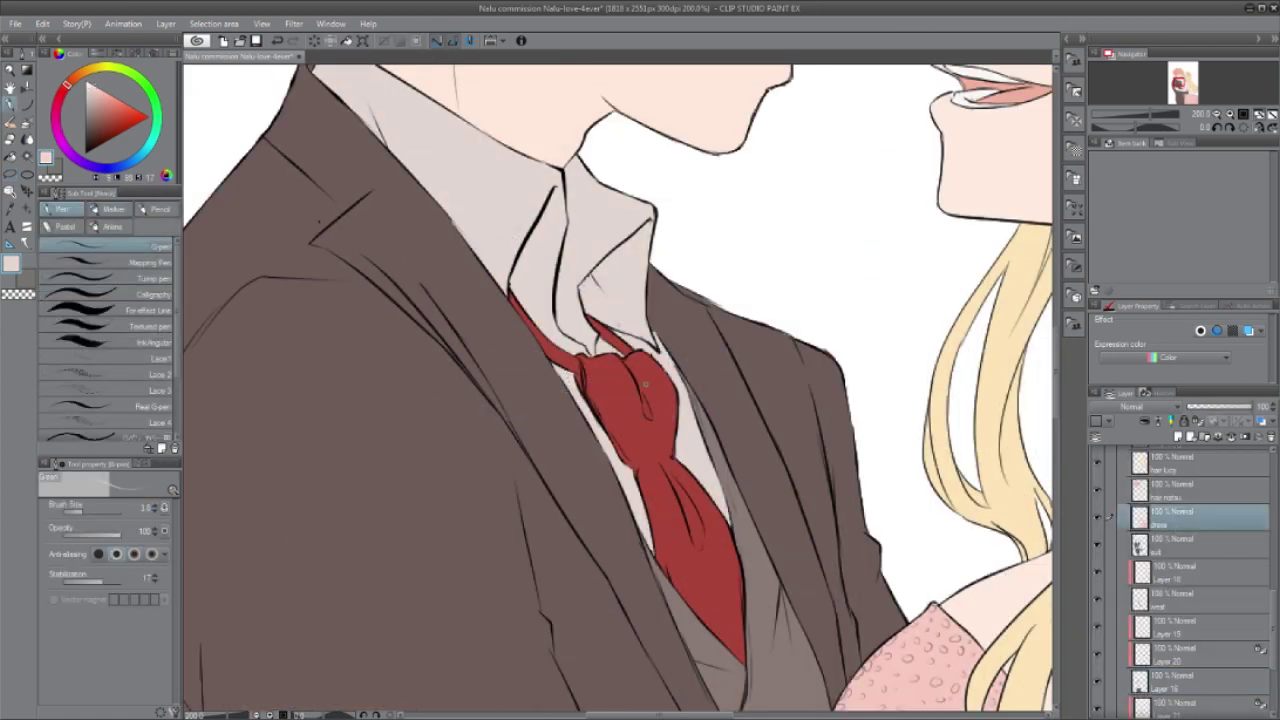
key(c)
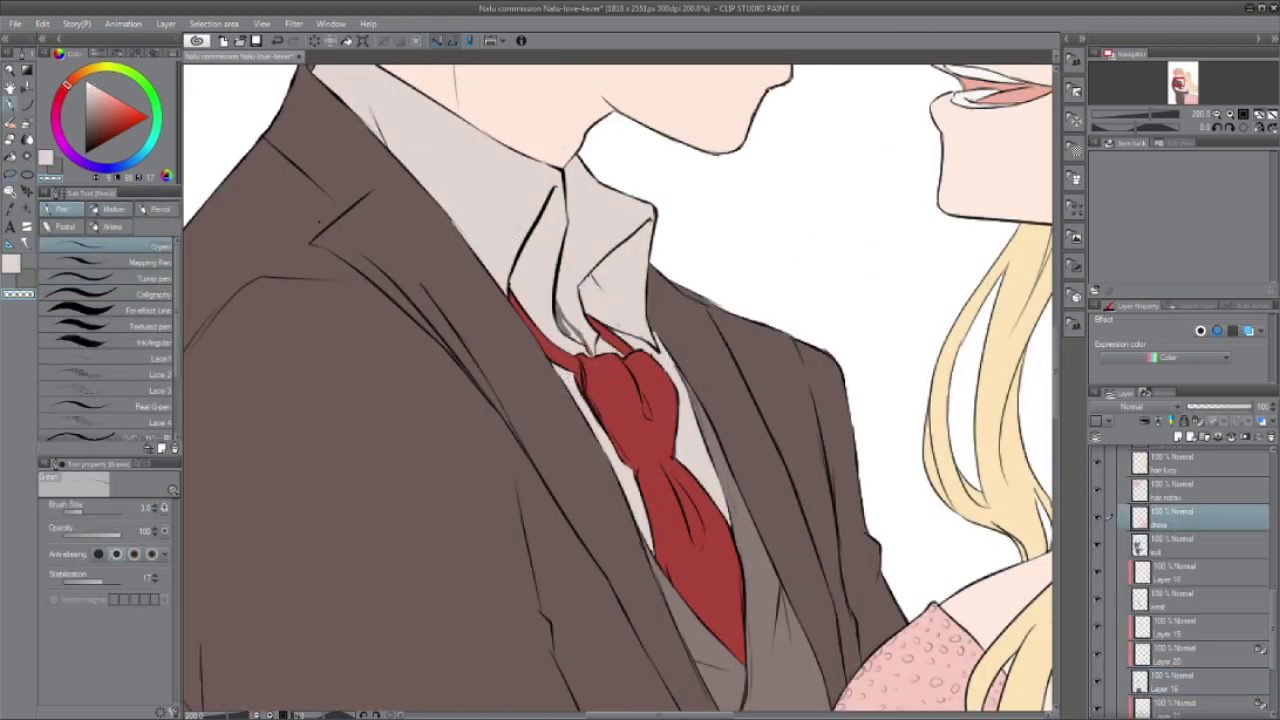
Step: Lasso and delete the shirt colour filling the open gap of the collar above the tie knot
drag(1273, 596, 1273, 634)
click(1165, 614)
key(m)
drag(556, 300, 584, 344)
key(Delete)
key(ctrl+d)
Step: Touch up the skin in the collar gap, sample the dark outline colour and switch to the line-art layer
click(1165, 604)
key(p)
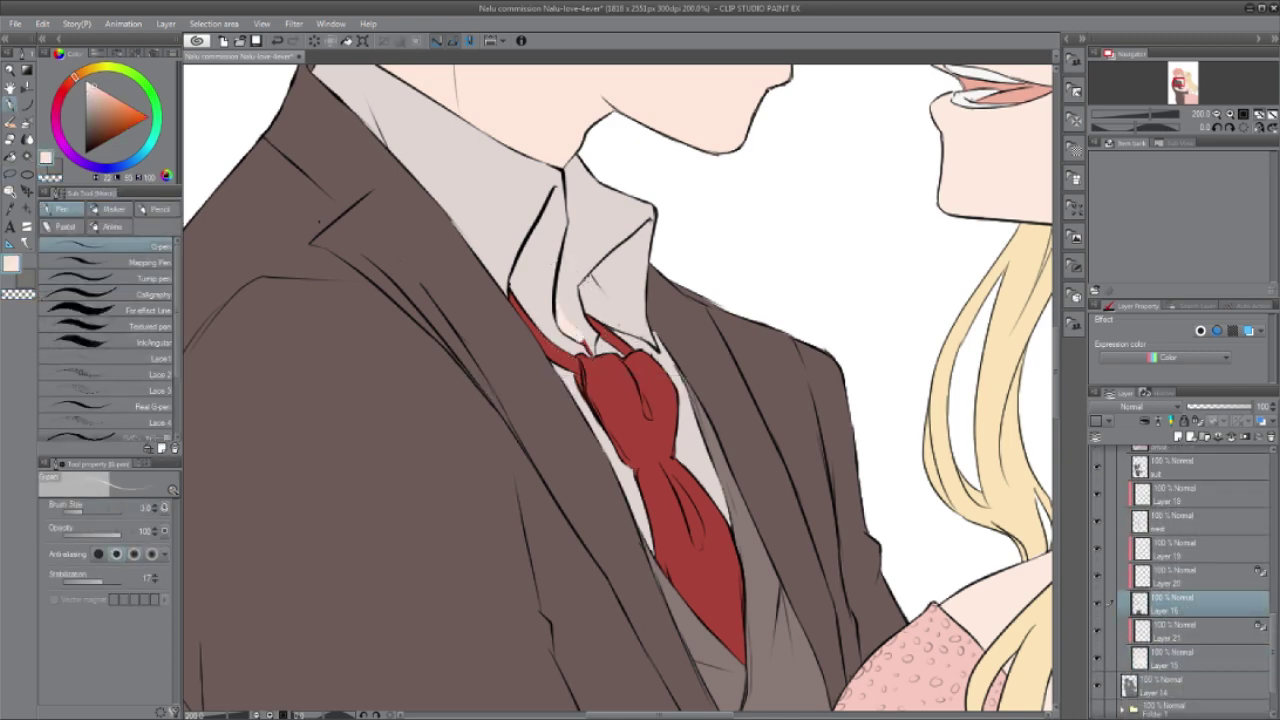
key(c)
alt+click(584, 346)
drag(1273, 640, 1273, 505)
click(1185, 528)
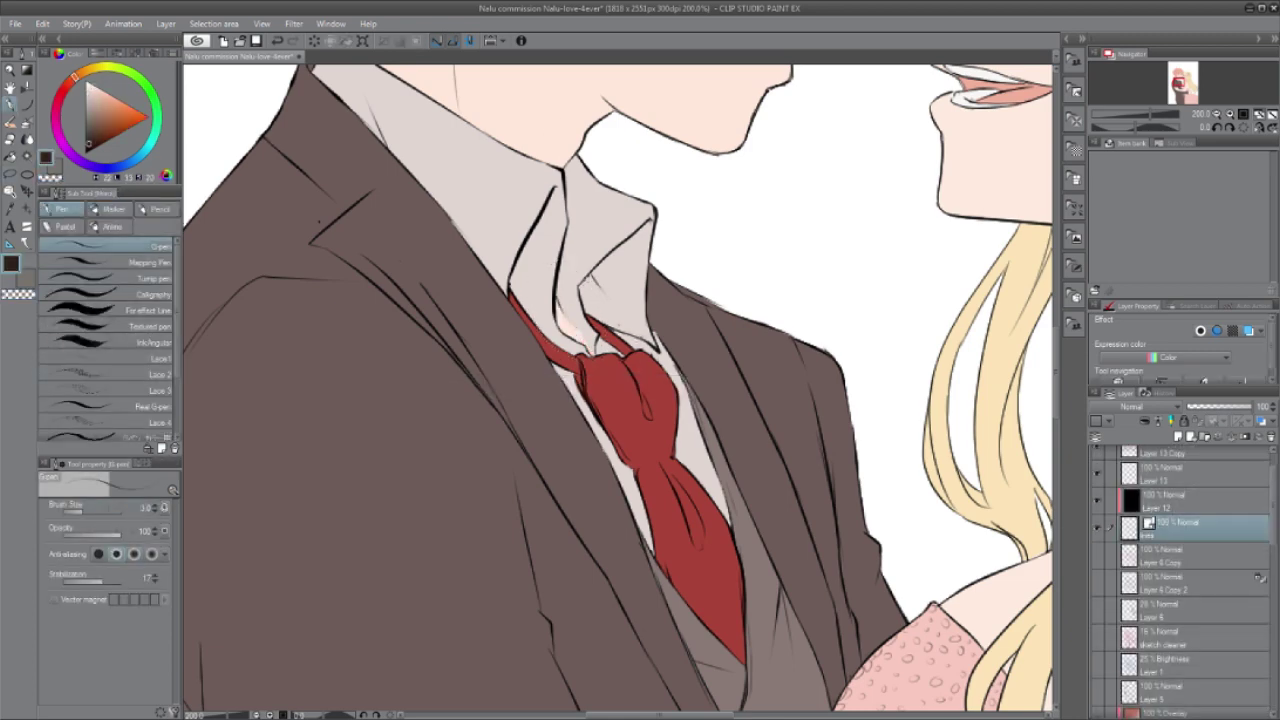
Step: Add a new layer above Layer 21 for the skin shadows and clip it to the layer below
key(ctrl+minus)
key(ctrl+minus)
key(ctrl+minus)
key(ctrl+plus)
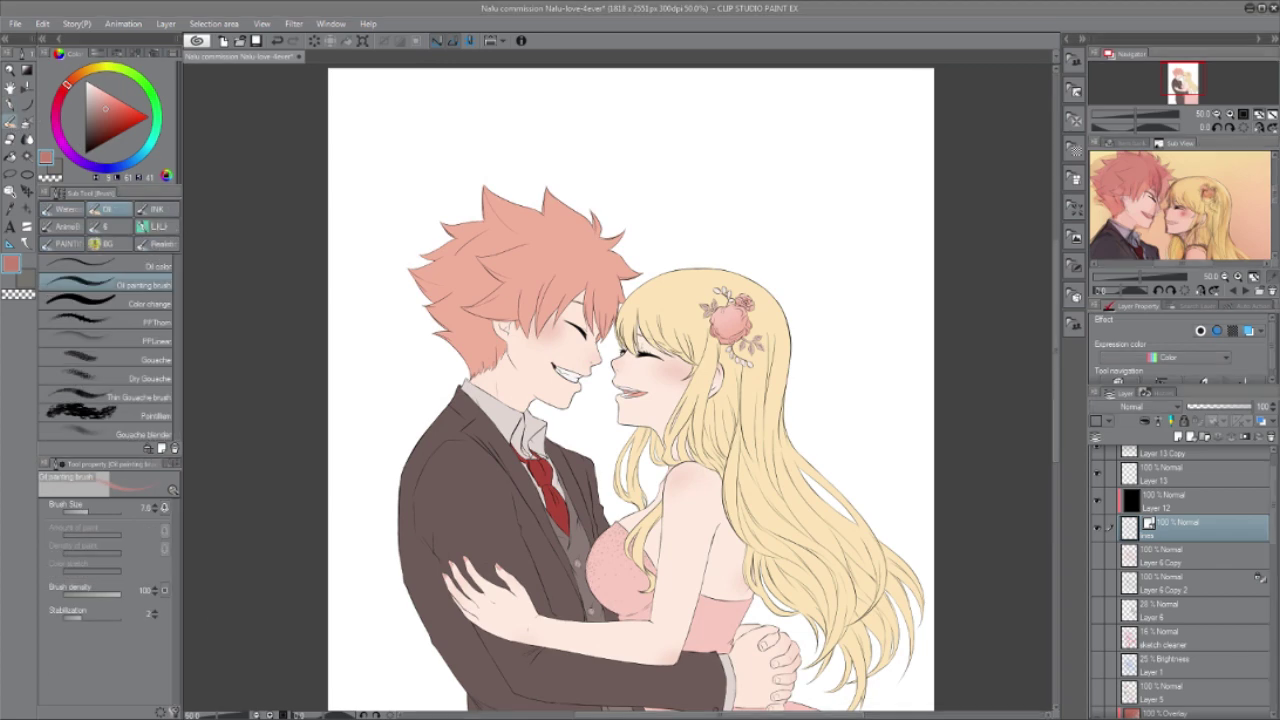
drag(1273, 506, 1273, 664)
click(1168, 602)
click(1178, 437)
click(1145, 421)
Step: Paint a reddish shadow under the woman's jaw and down her neck using a brush from the B group
key(ctrl+plus)
key(ctrl+plus)
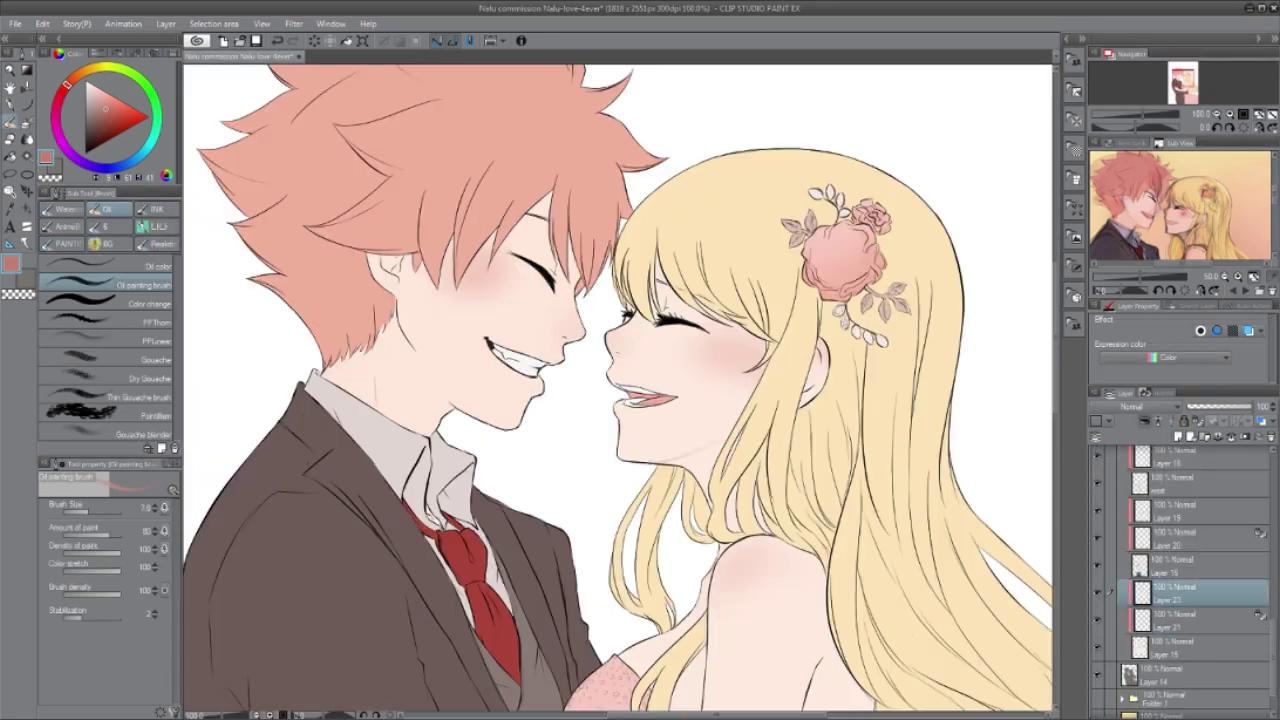
click(160, 226)
click(156, 208)
click(66, 244)
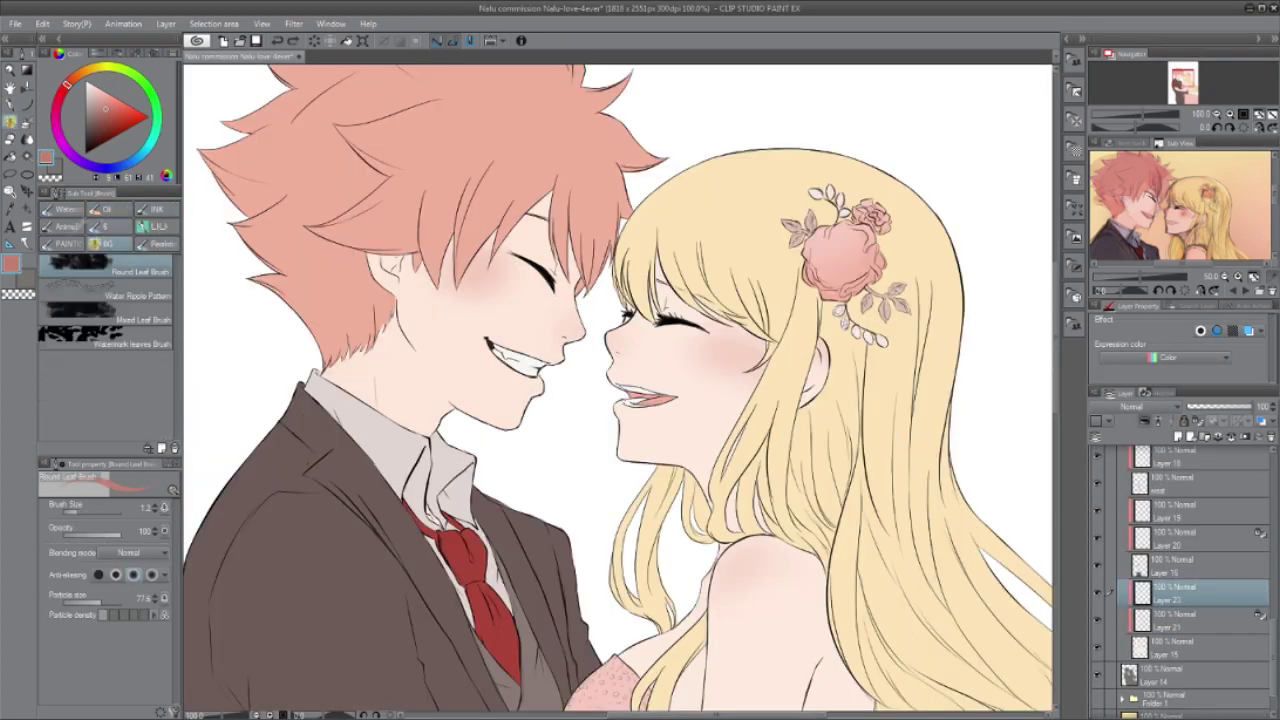
click(108, 227)
drag(726, 443, 666, 464)
mouse_move(738, 436)
mouse_down()
mouse_move(692, 482)
mouse_move(652, 466)
mouse_up()
drag(692, 463, 712, 488)
Step: Blend the shadow along the woman's jawline and soften its upper edge with transparent colour
key(j)
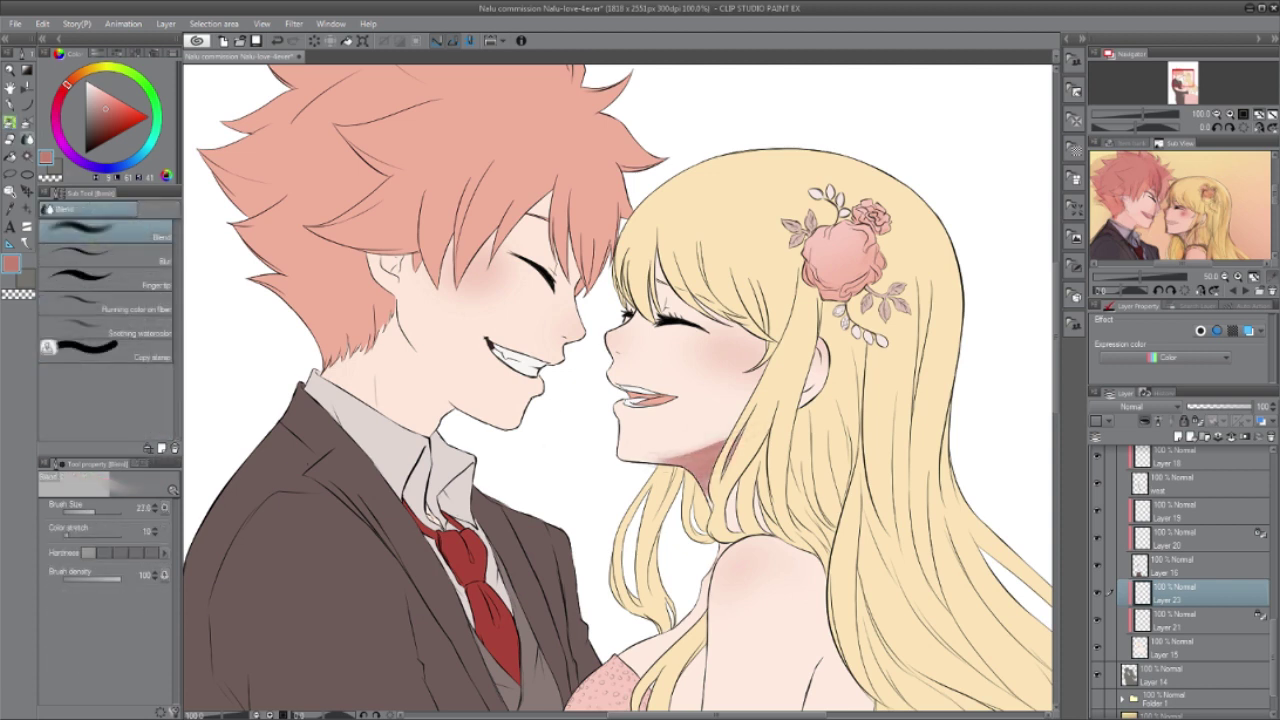
drag(732, 424, 662, 458)
key(c)
drag(734, 412, 670, 454)
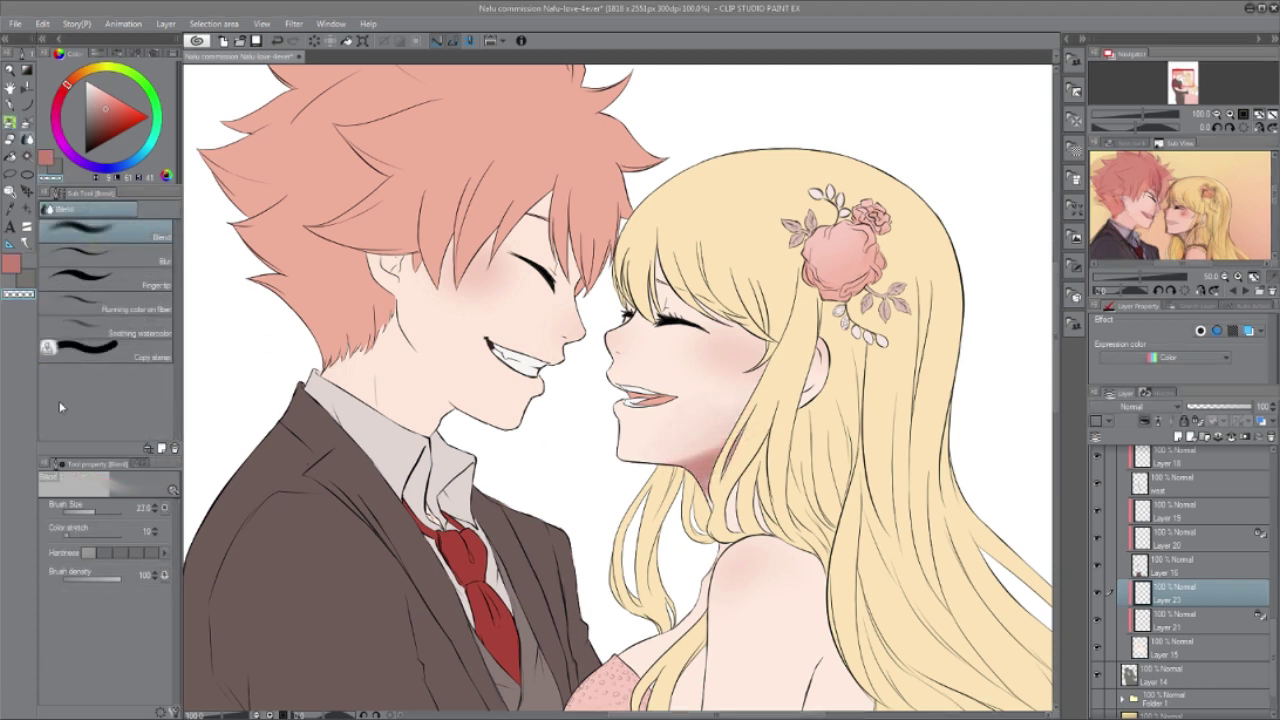
Step: Brush soft shadows onto the woman's forehead under the fringe, her neck, ear, shoulder and the side of her cheek
click(25, 120)
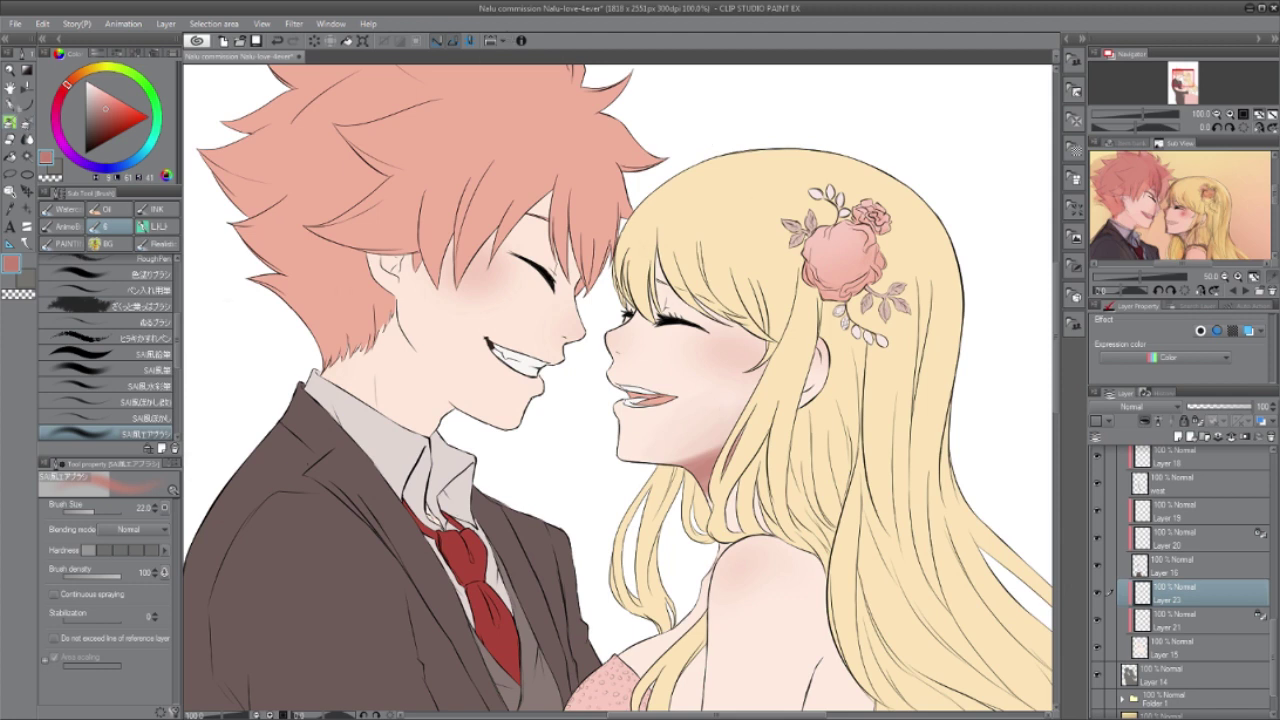
click(66, 226)
drag(660, 250, 672, 294)
drag(692, 296, 714, 314)
mouse_move(756, 484)
mouse_down()
mouse_move(768, 532)
mouse_move(736, 530)
mouse_up()
click(27, 121)
drag(818, 348, 804, 404)
drag(706, 582, 706, 612)
mouse_move(760, 368)
mouse_down()
mouse_move(724, 434)
mouse_move(652, 458)
mouse_move(714, 448)
mouse_up()
Step: Tint the tip of the woman's nose and her upper lip with a lighter pink using the soft airbrush
key(e)
key(b)
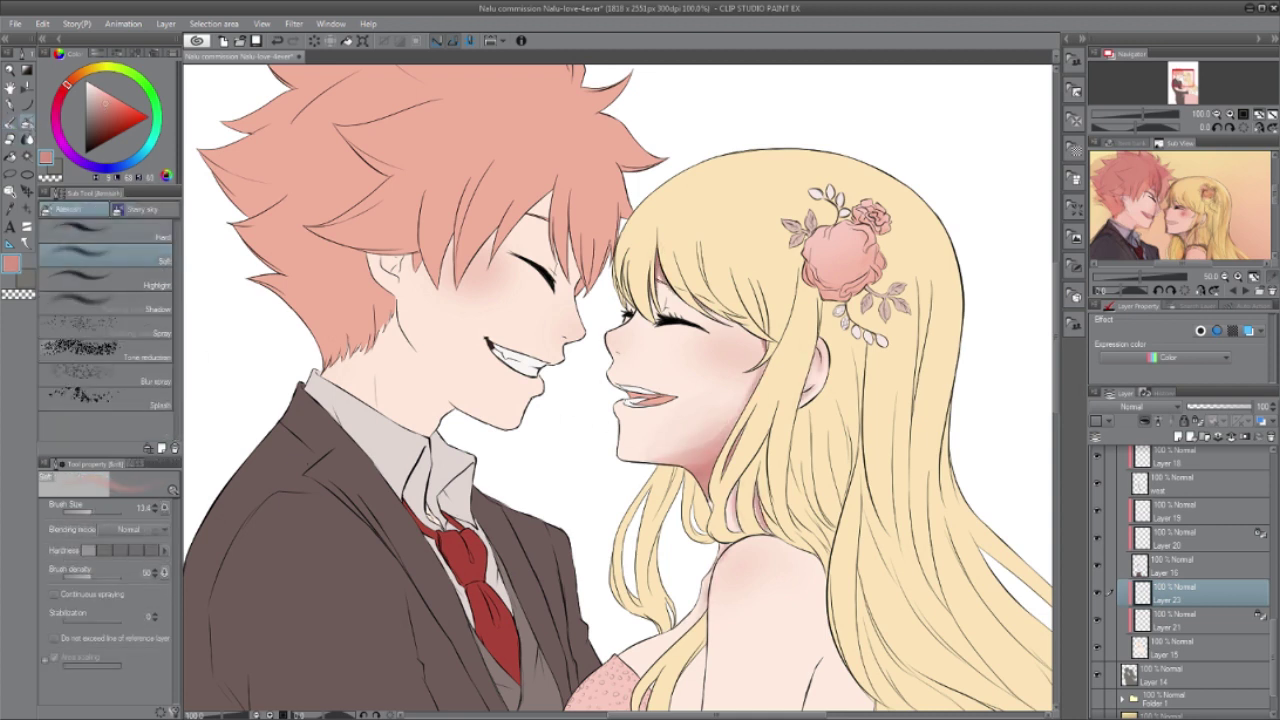
click(107, 98)
drag(615, 354, 617, 362)
drag(610, 378, 624, 387)
click(106, 93)
drag(613, 381, 632, 387)
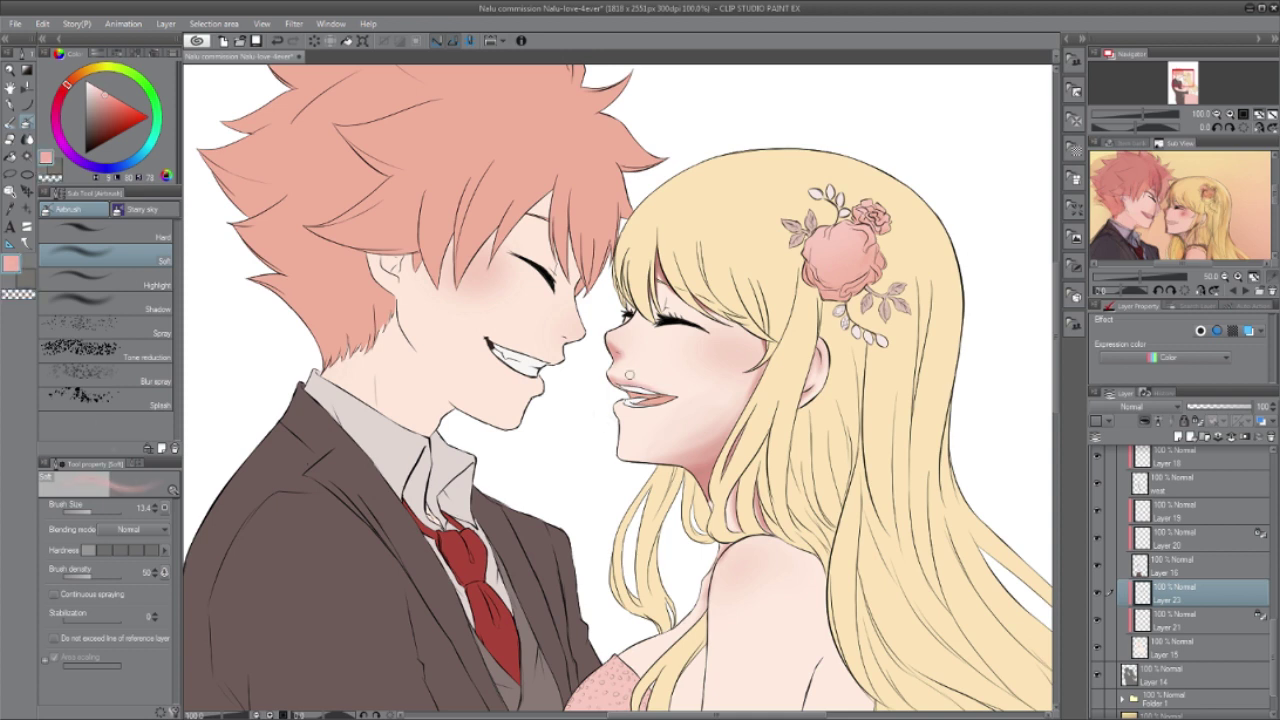
Step: Shade the man's neck below the ear and jaw with a more orange skin tone and a larger soft airbrush
key(ctrl+minus)
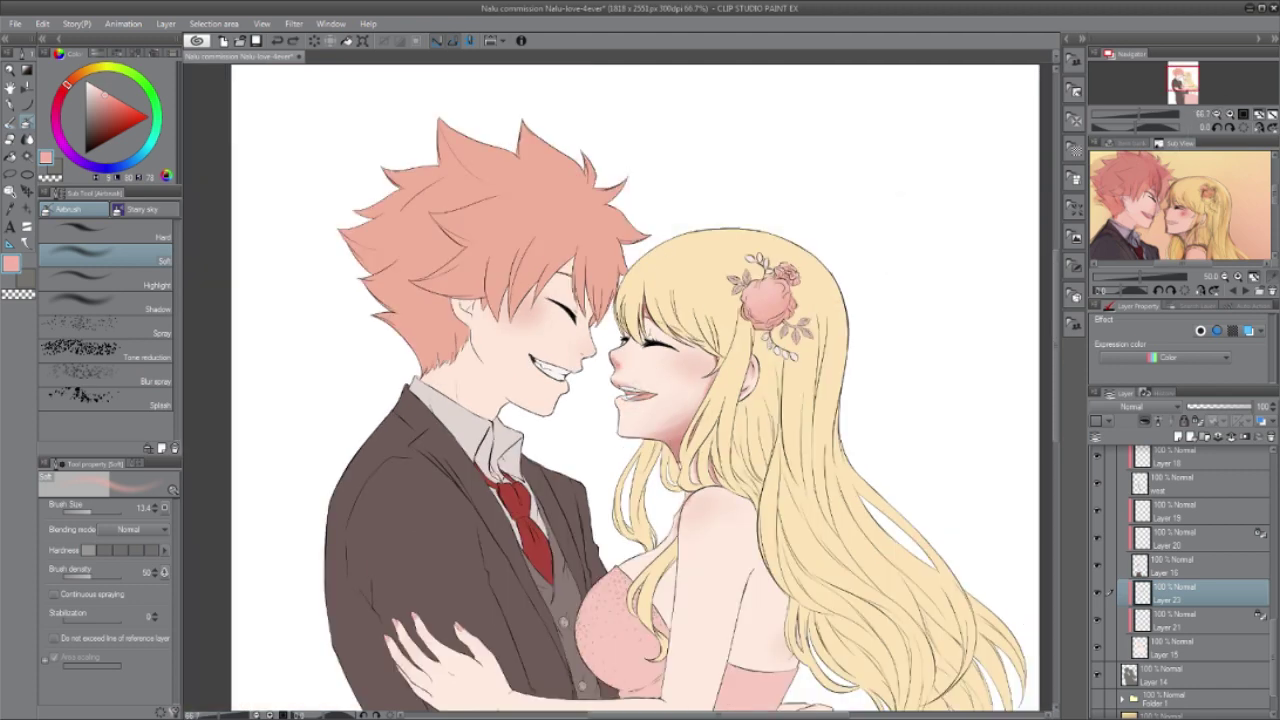
click(71, 80)
click(107, 103)
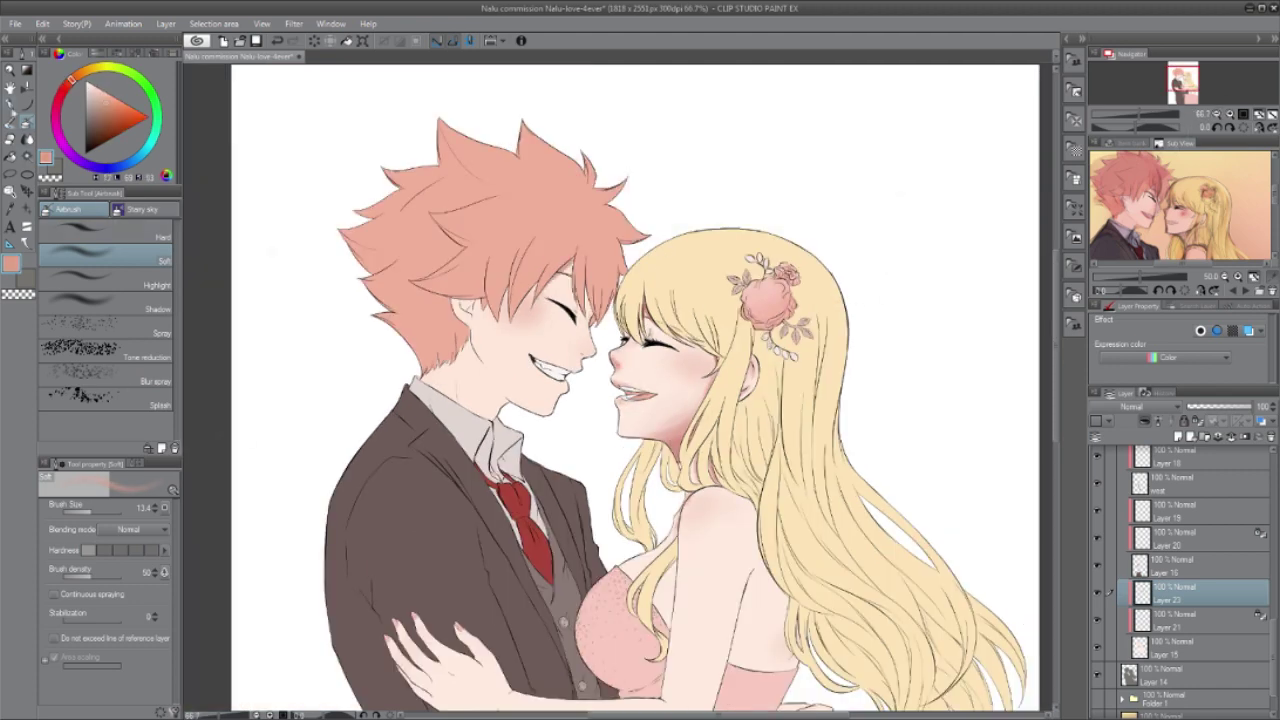
key(ctrl+plus)
key(ctrl+plus)
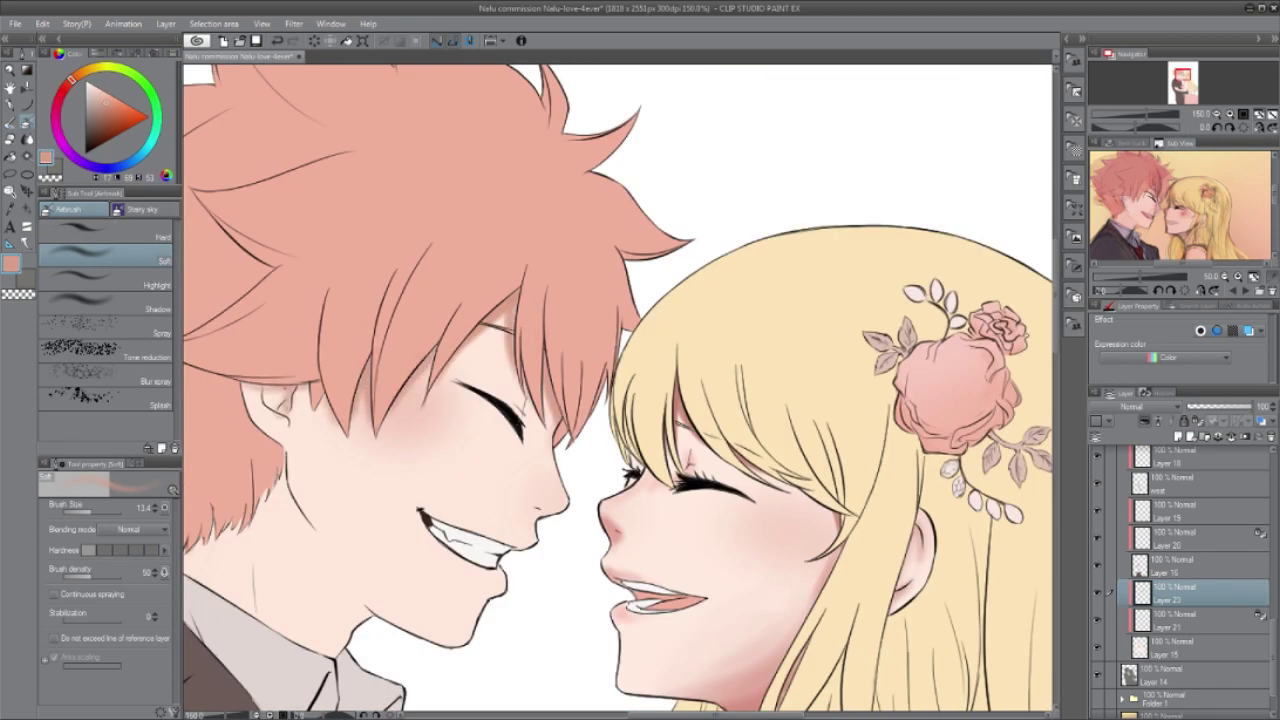
drag(288, 462, 332, 558)
click(96, 512)
drag(295, 500, 345, 610)
Step: Add soft shadows under the man's nose and mouth, inside his ear, beside his eye and along his hairline
drag(556, 511, 534, 518)
drag(456, 560, 500, 574)
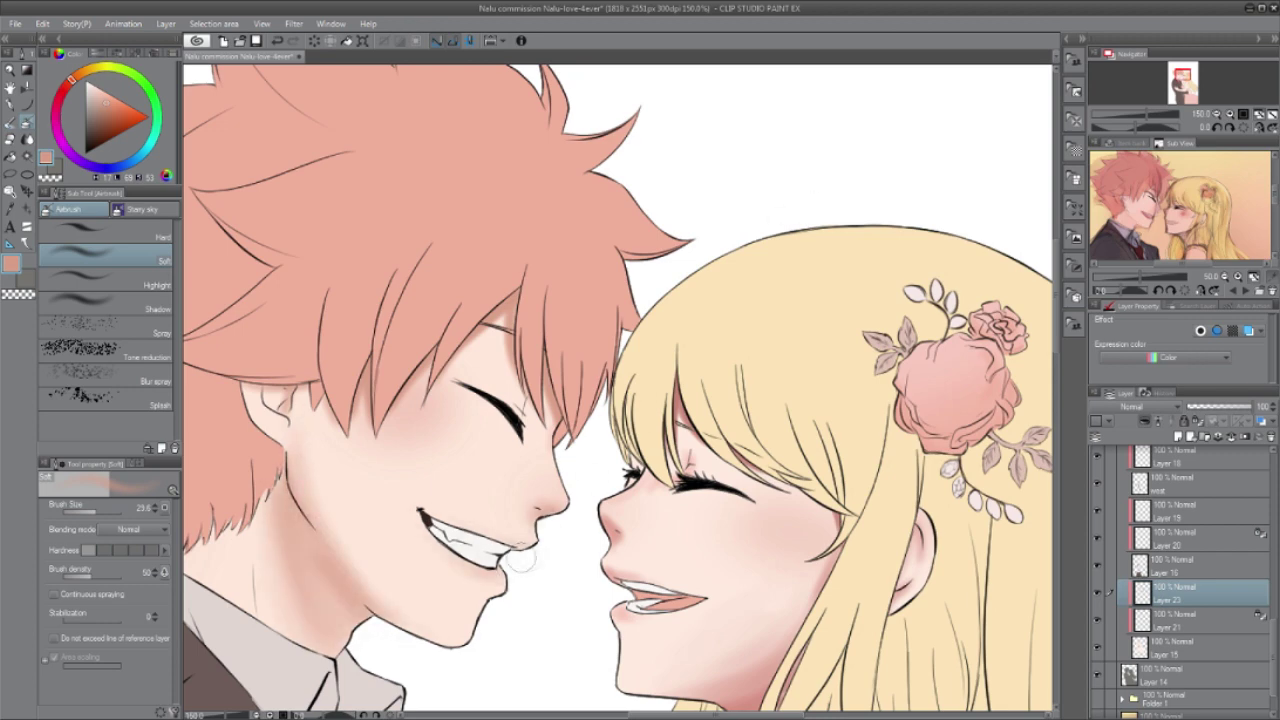
drag(252, 392, 285, 408)
mouse_move(508, 392)
mouse_down()
mouse_move(546, 446)
mouse_move(538, 474)
mouse_up()
drag(310, 416, 330, 496)
Step: Deepen the soft shading on the woman's cheek beside her hair and next to her closed eye with a smaller airbrush
click(93, 512)
drag(822, 500, 766, 630)
drag(720, 458, 700, 474)
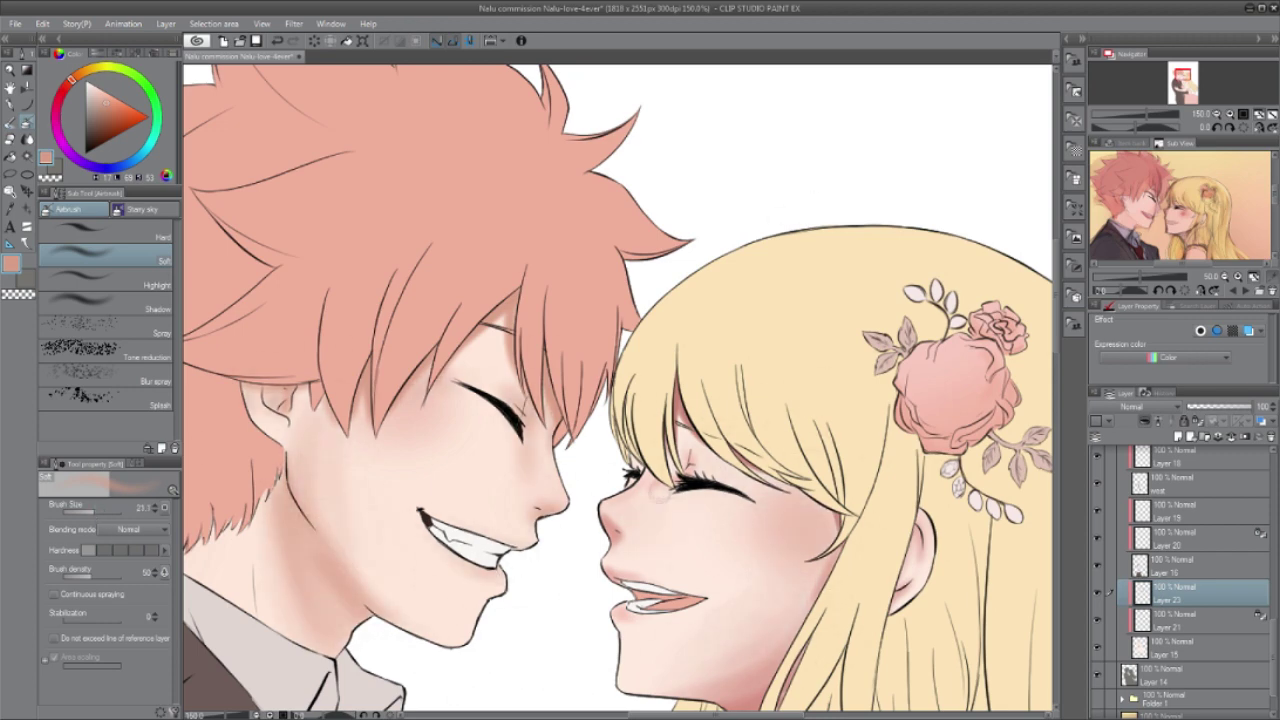
key(c)
key(ctrl+minus)
key(ctrl+minus)
key(ctrl+minus)
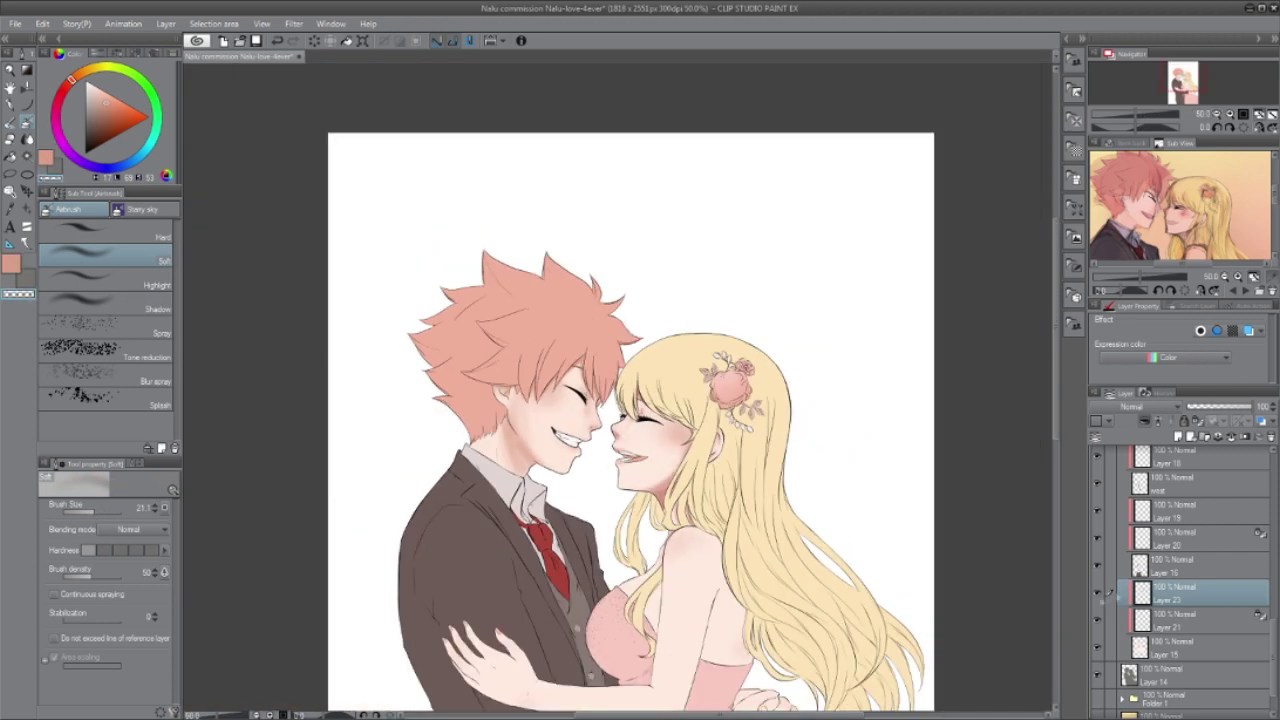
Step: Switch to the blush layer beneath the shading, adjust its tone and strengthen the facial blush with a warmer light pink
key(ctrl+plus)
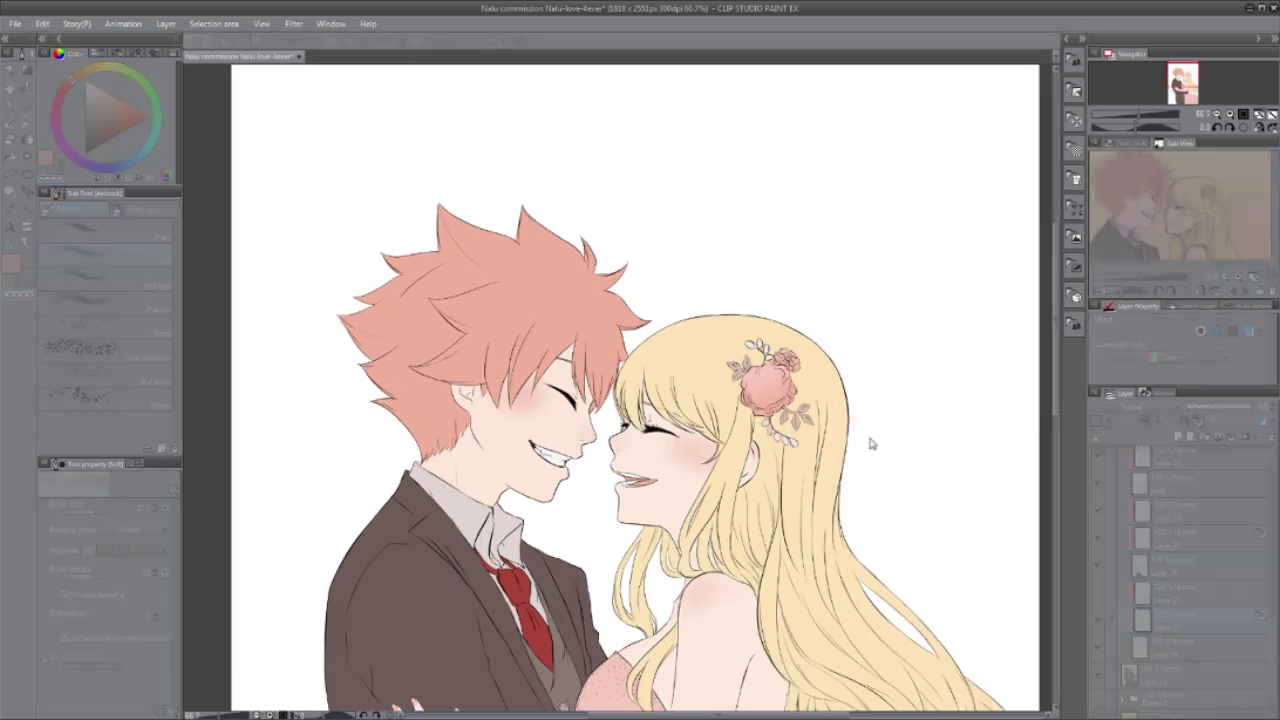
click(872, 443)
click(42, 24)
click(324, 384)
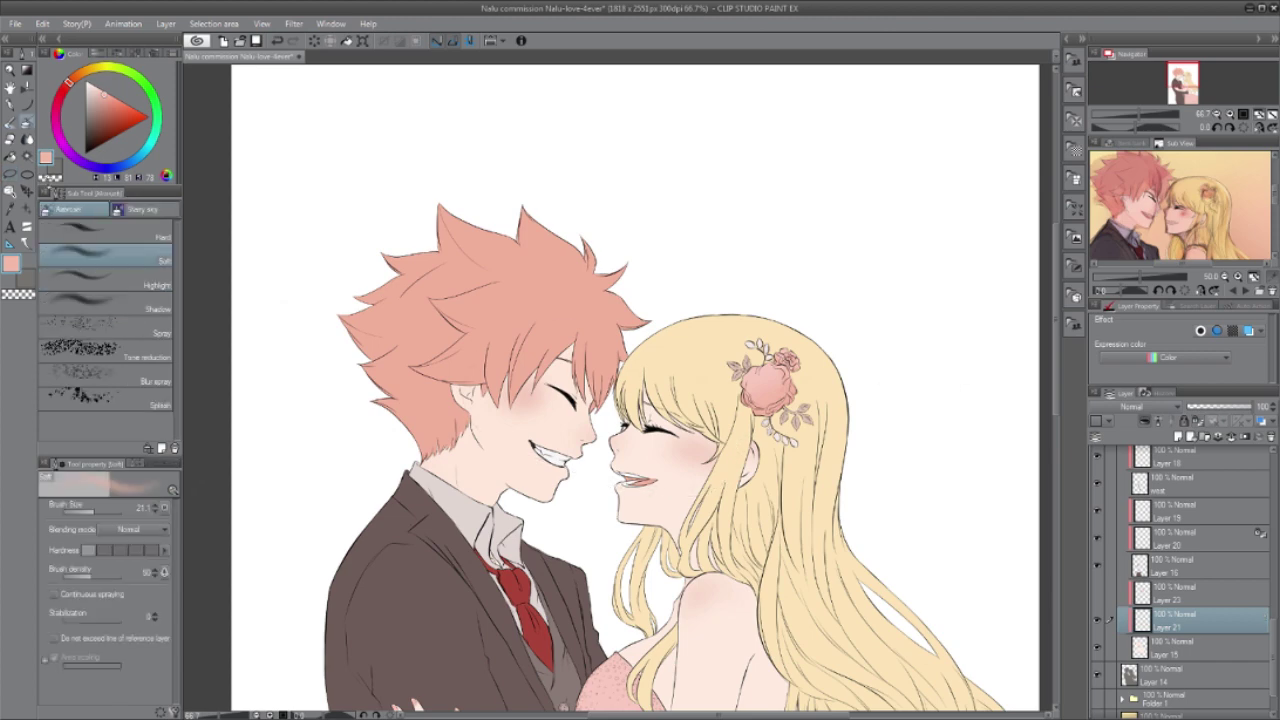
click(72, 79)
click(106, 95)
Step: Paint darker shadows along the woman's upper arm and back beneath her hair on the skin shading layer
key(ctrl+minus)
key(ctrl+minus)
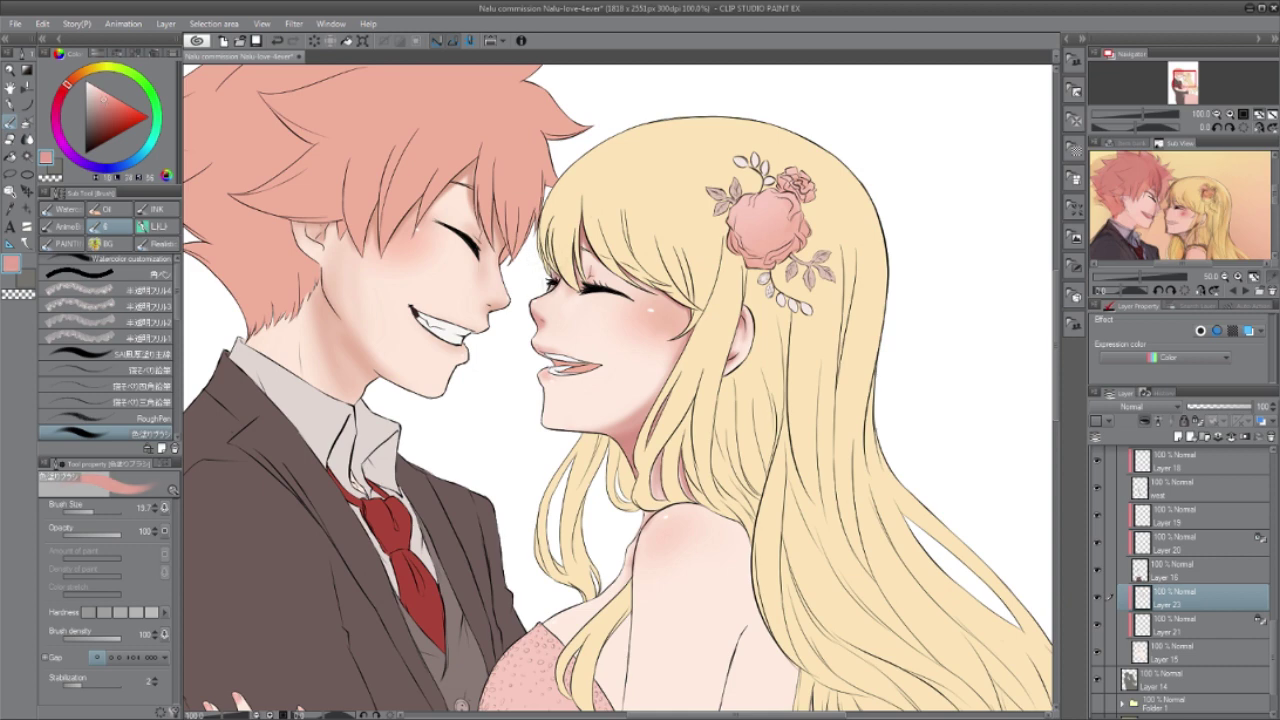
scroll(618, 390, right, 1)
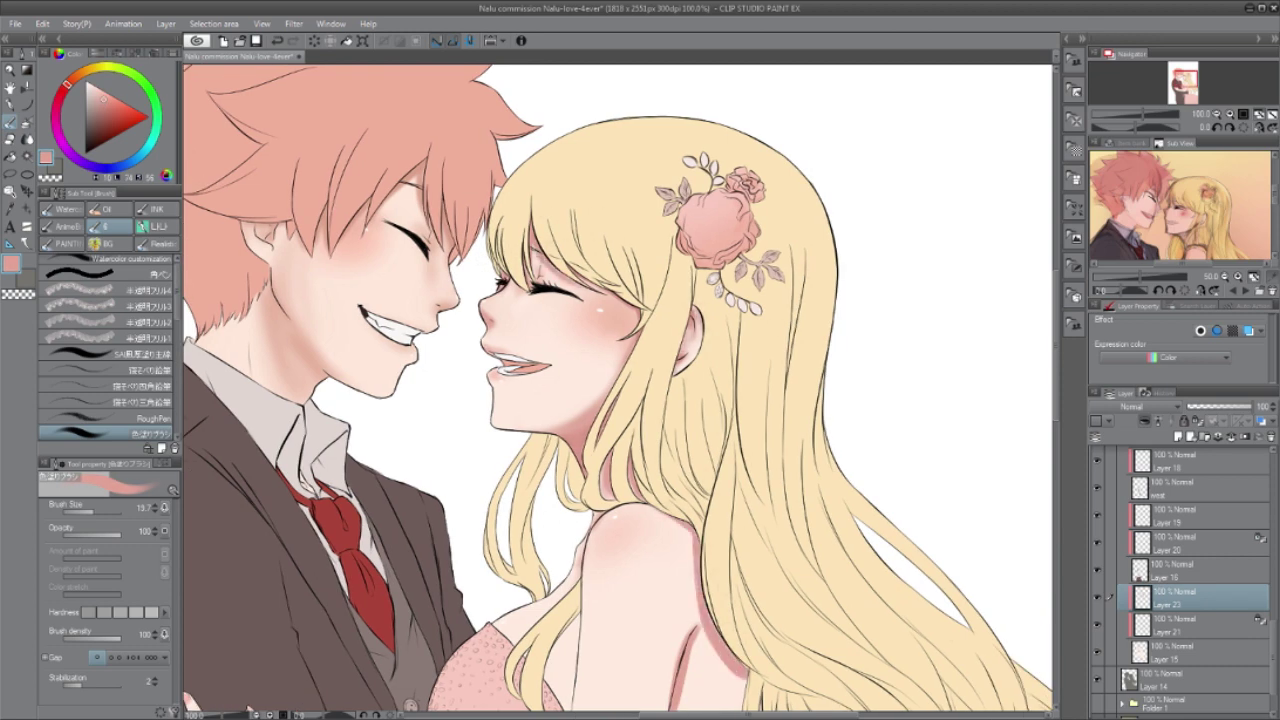
key(ctrl+minus)
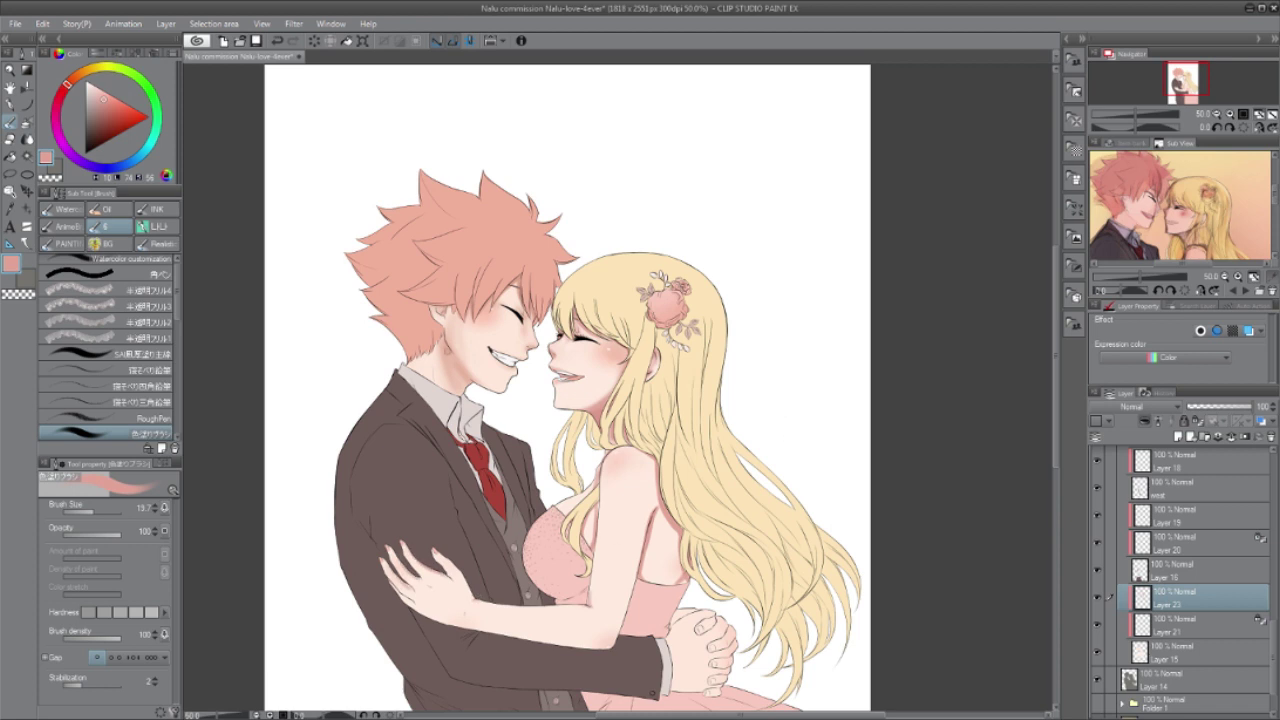
Step: Redden the man's neck shading, set the skin shading layer to Multiply at 80% and show the gradient background layer
click(27, 140)
click(28, 123)
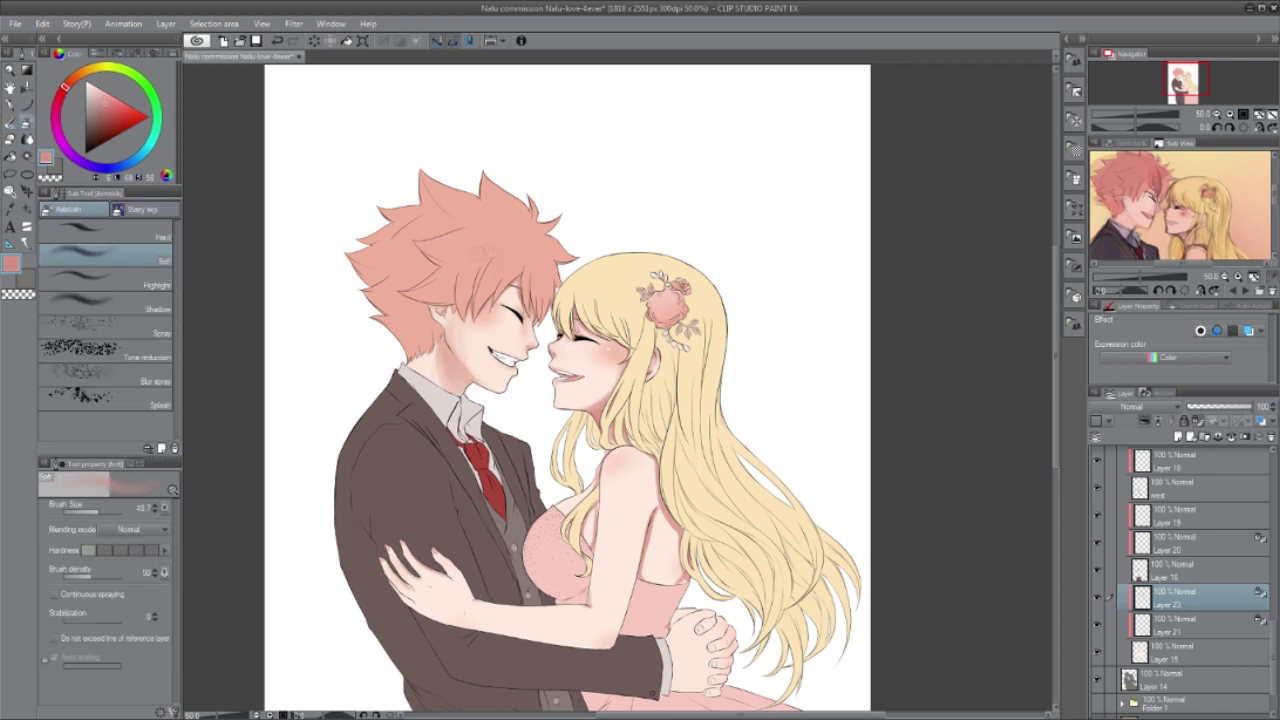
scroll(1275, 583, down, 2)
click(1097, 677)
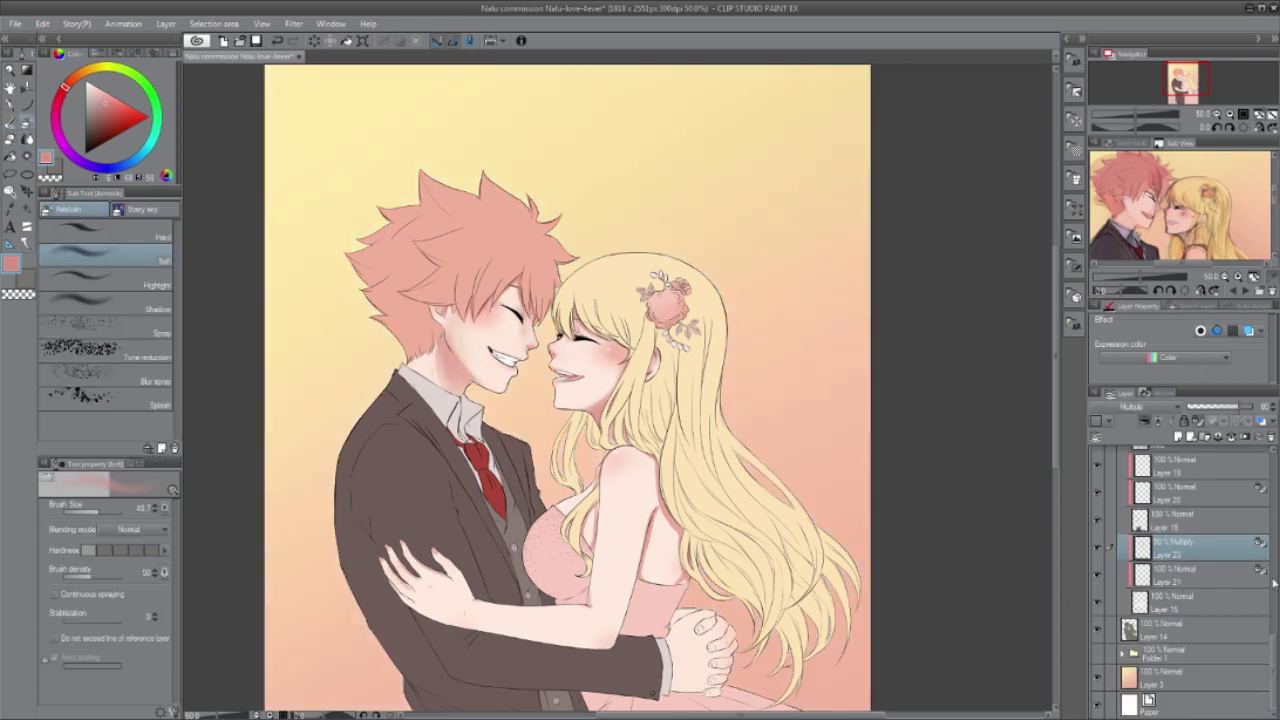
Step: Shade the man's neck and the woman's arm, hand and back in sampled pink with the soft airbrush
alt+click(452, 366)
drag(446, 344, 462, 382)
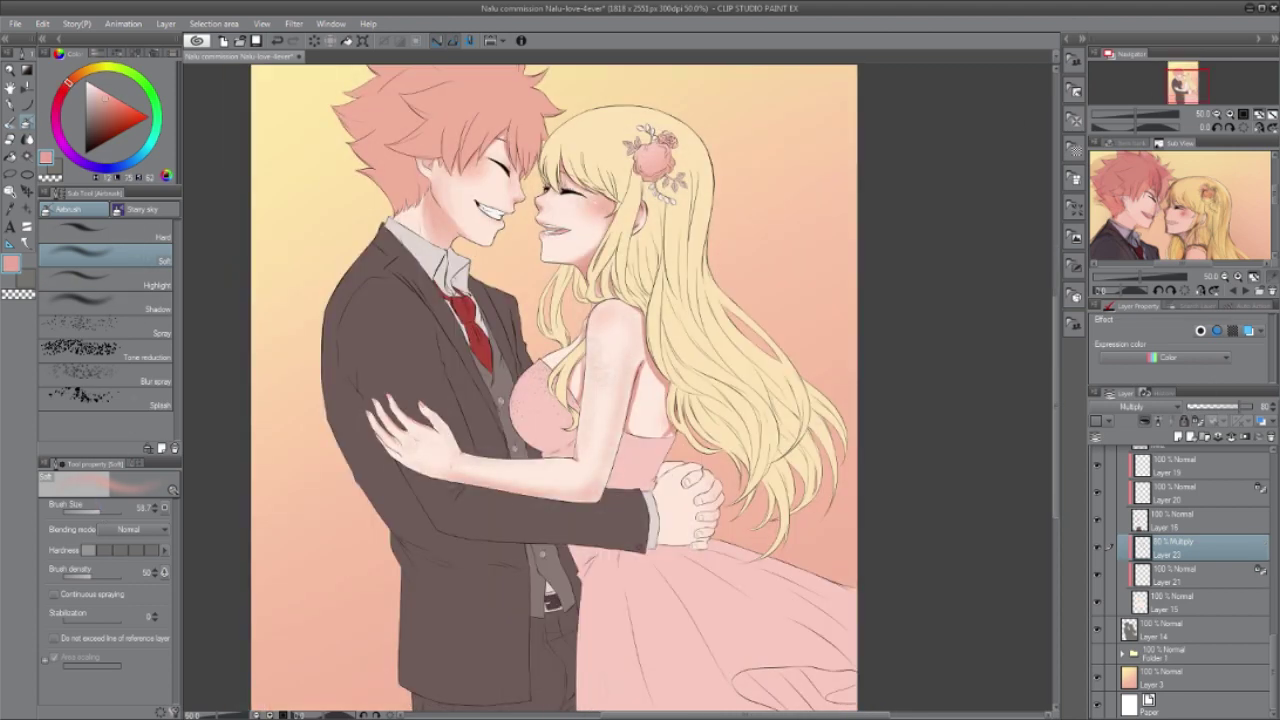
drag(641, 396, 632, 436)
click(27, 140)
click(27, 122)
Step: Blend the woman's arm shading and add a darker reddish crease at her armpit with the Paint Brush
key(ctrl+plus)
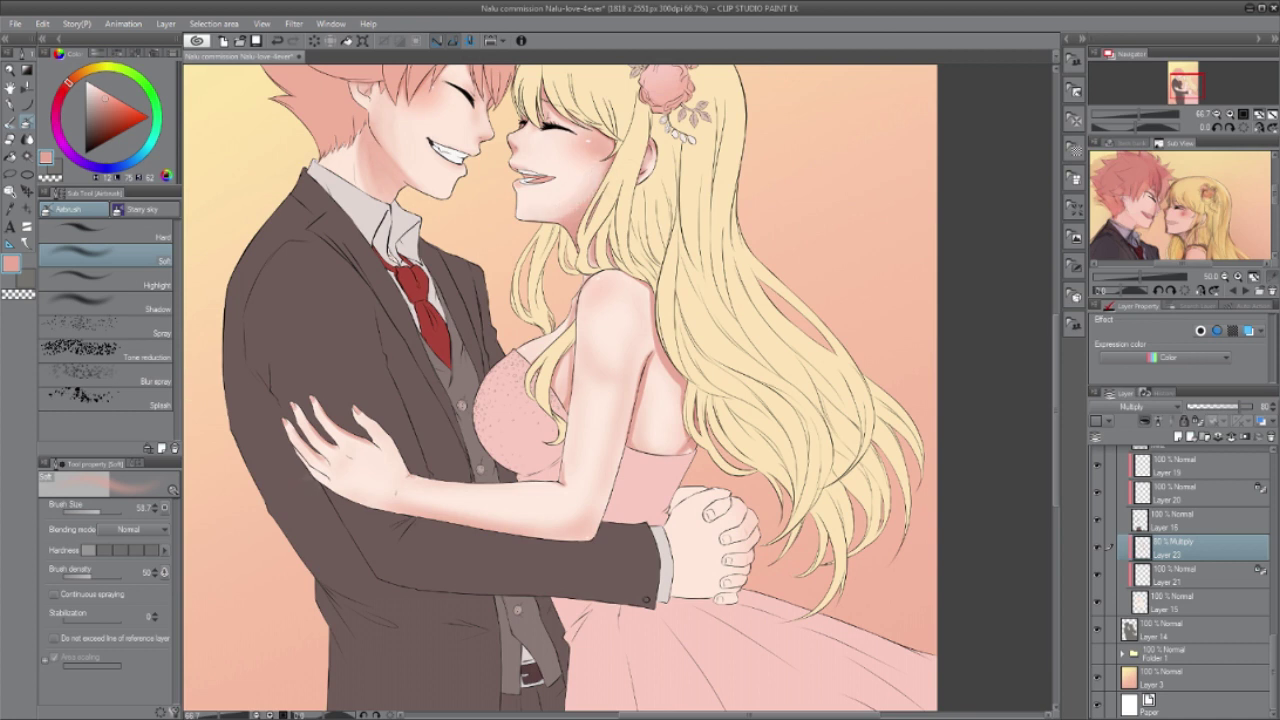
key(j)
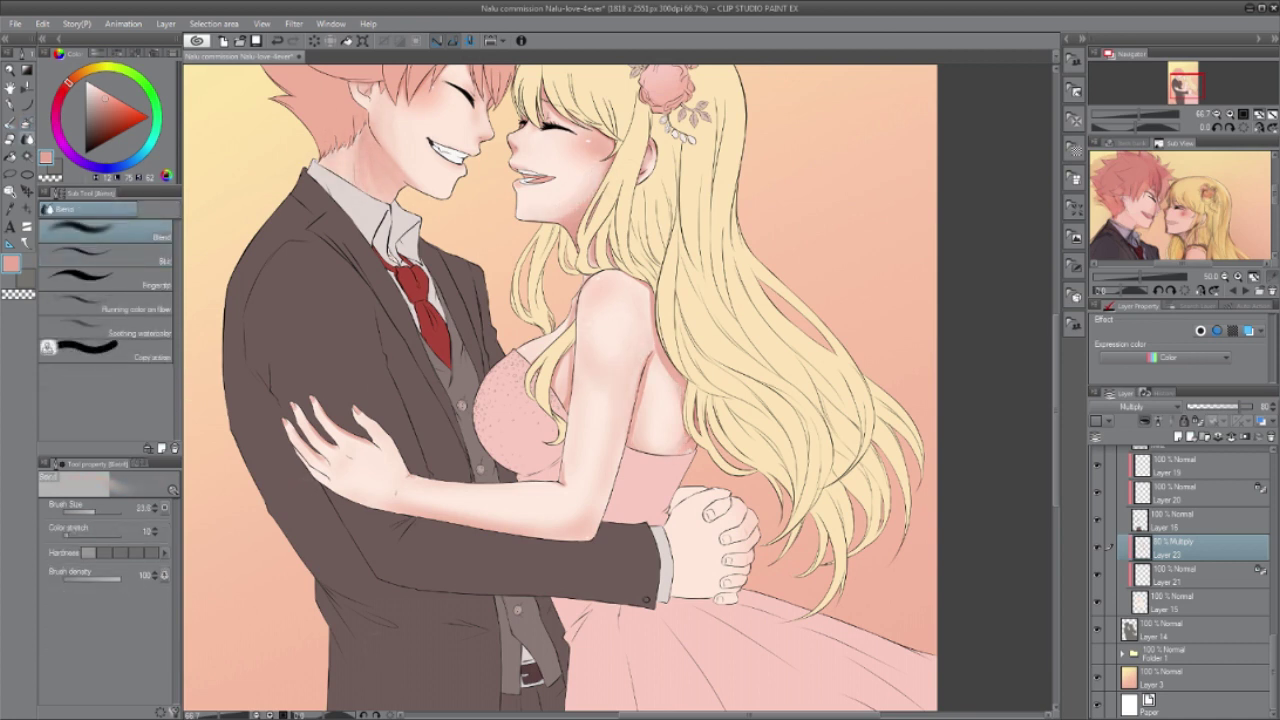
key(b)
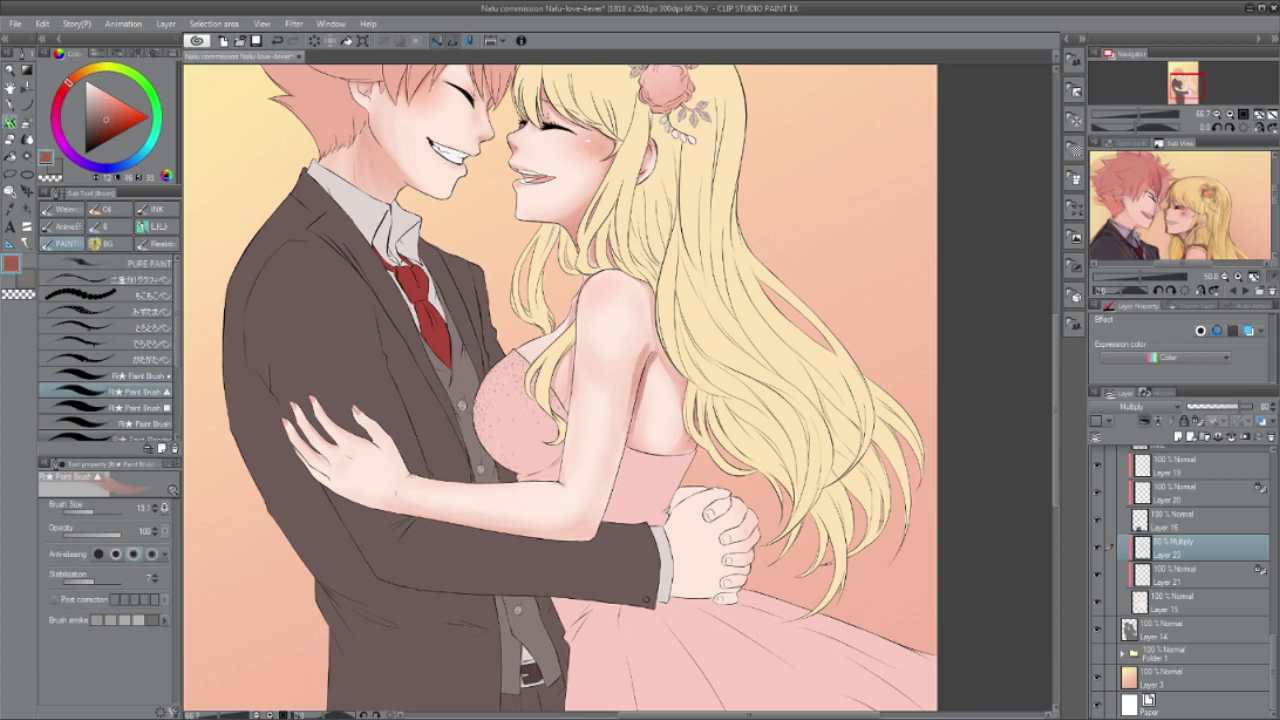
Step: Blend the reddish crease at the woman's armpit and touch up the skin shading beside her bodice, comparing the result without the shading layer
key(j)
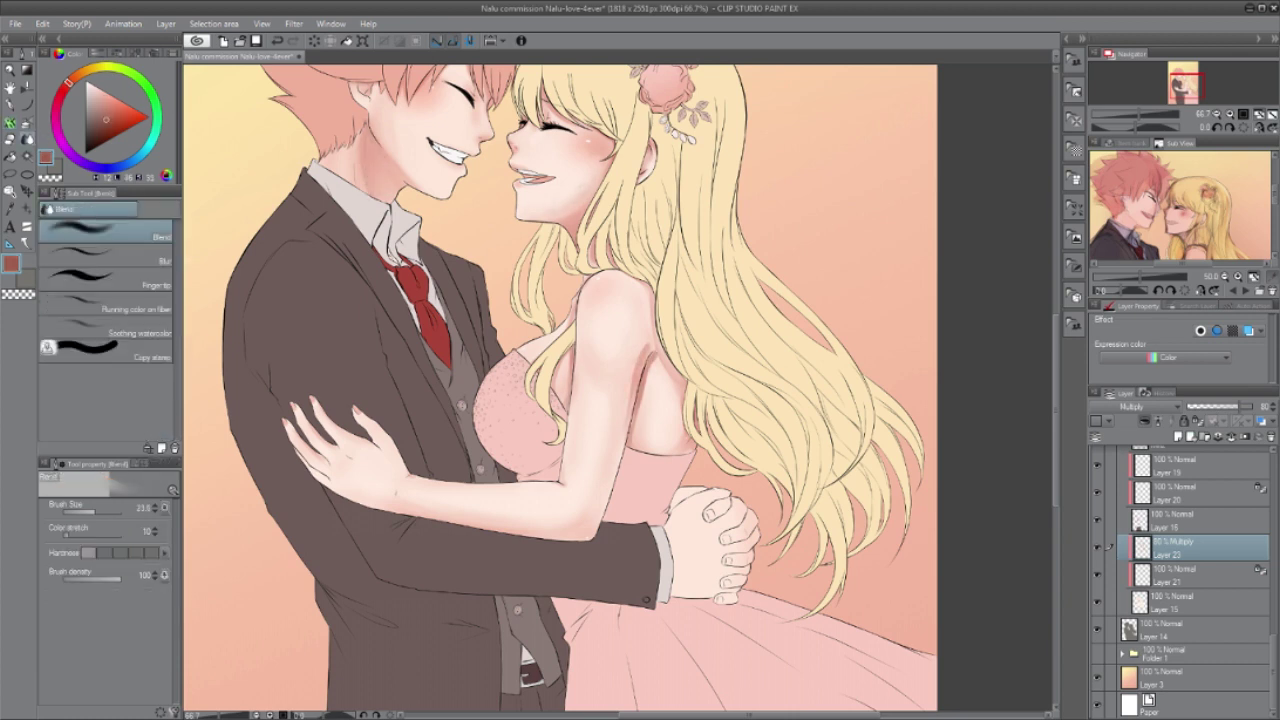
drag(648, 347, 637, 384)
click(110, 105)
key(b)
key(p)
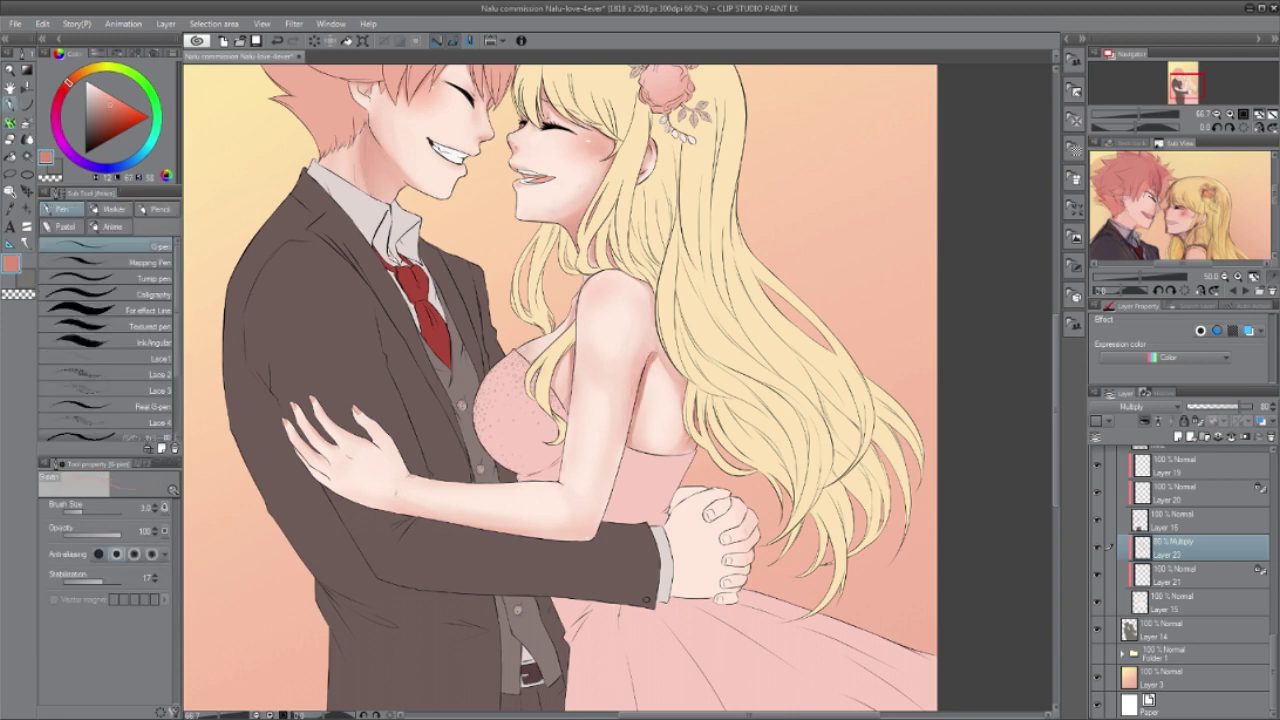
drag(560, 360, 558, 390)
key(j)
drag(656, 353, 643, 390)
drag(641, 384, 630, 445)
key(ctrl+minus)
key(ctrl+minus)
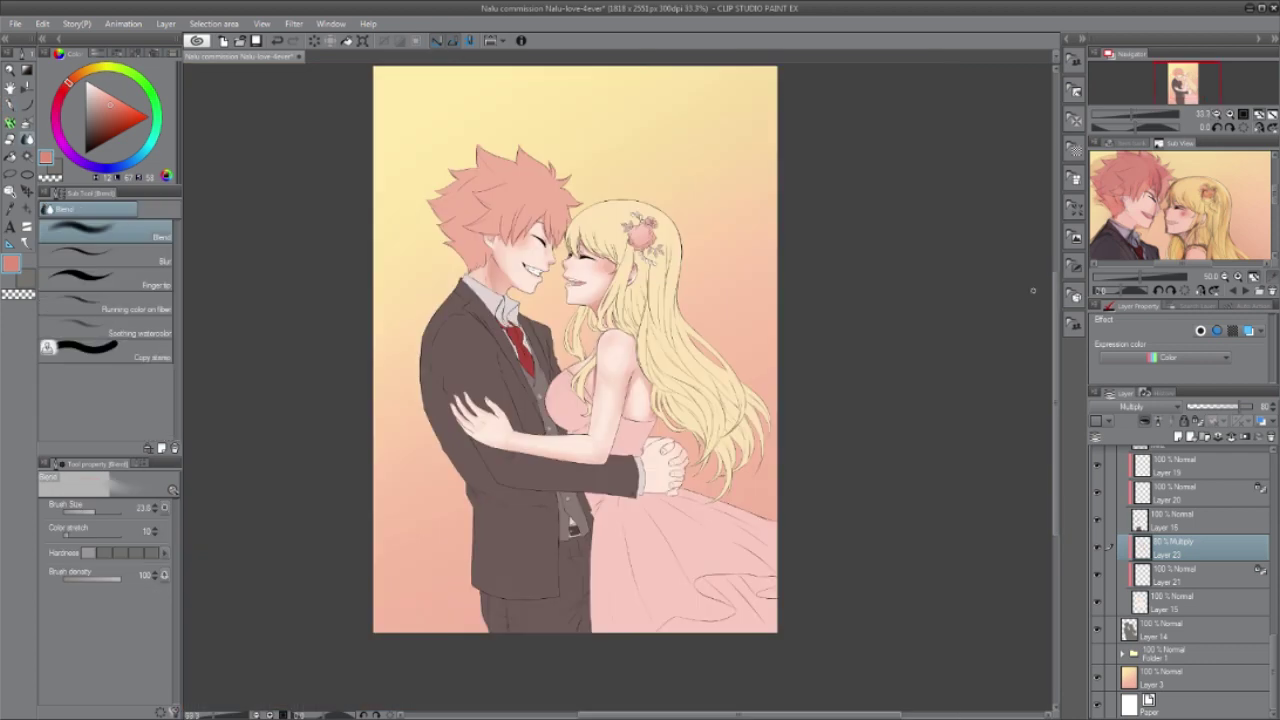
click(1097, 547)
click(1097, 547)
Step: Tint the woman's hair on the hair lucy layer with the Soft airbrush in a warm orange tone
scroll(1190, 580, up, 5)
click(1200, 572)
click(1200, 627)
click(1200, 572)
key(ctrl+plus)
key(ctrl+plus)
key(ctrl+plus)
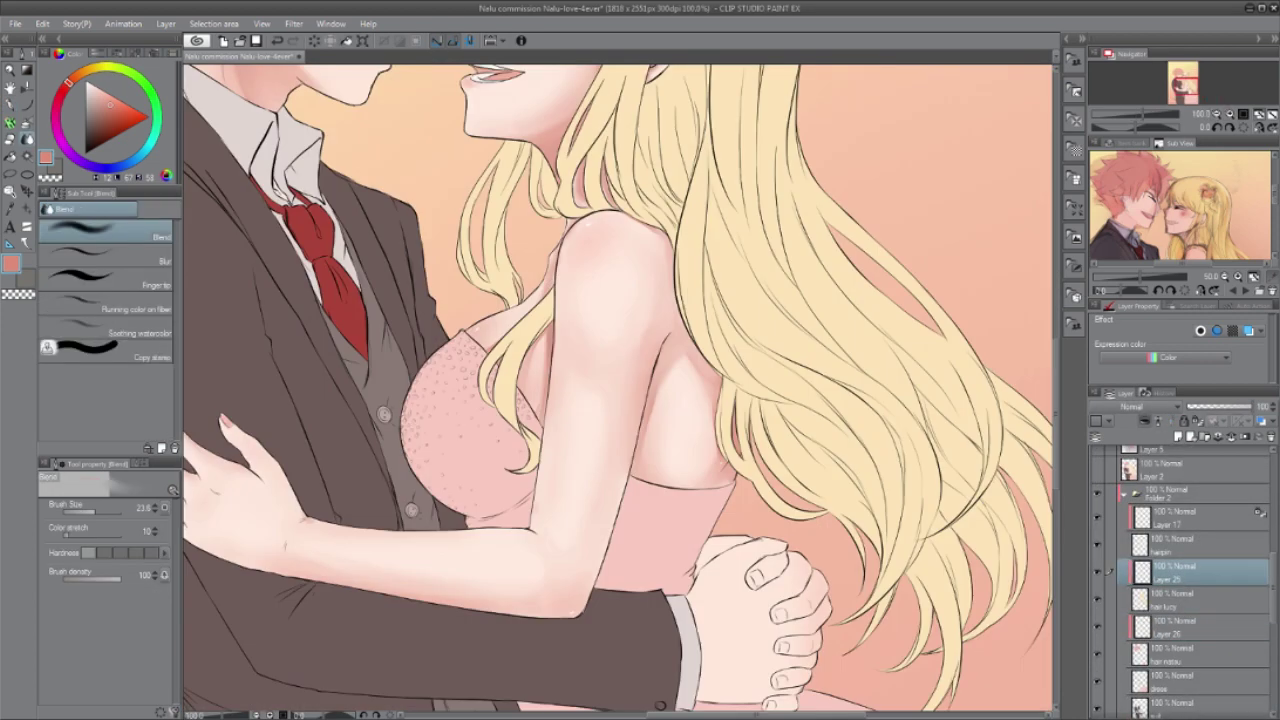
click(1245, 290)
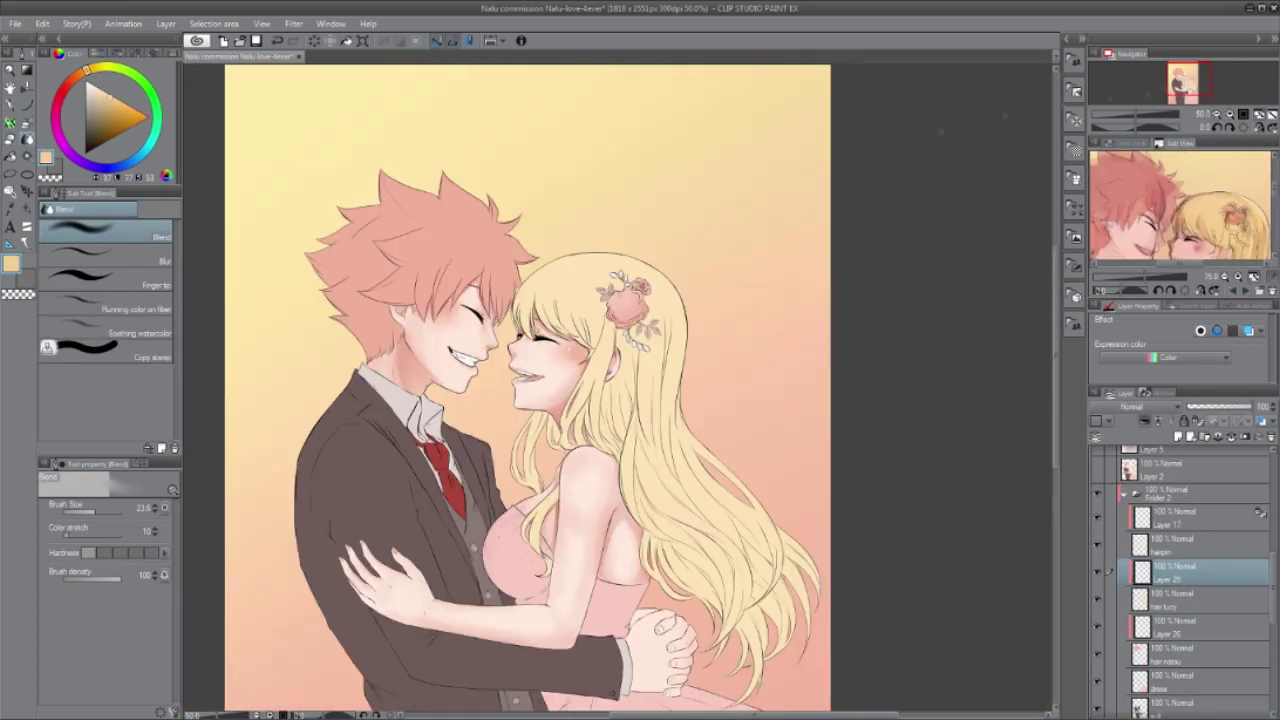
key(b)
click(1200, 598)
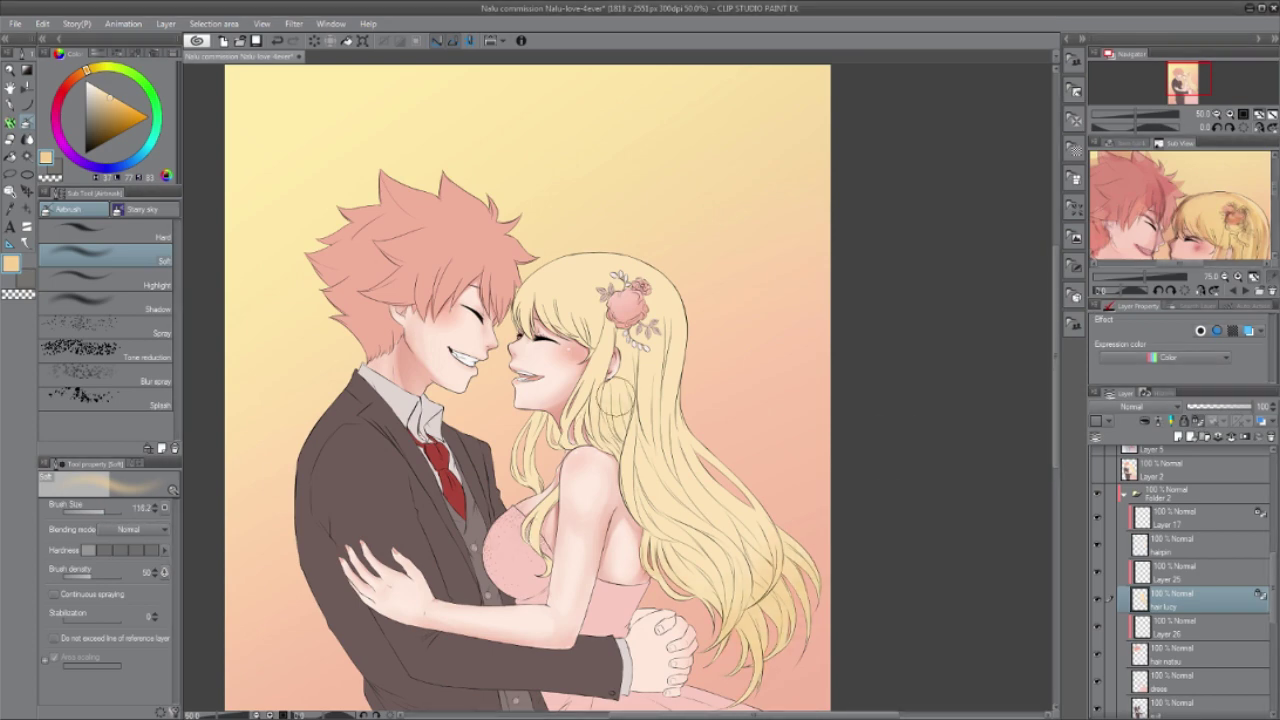
alt+click(559, 426)
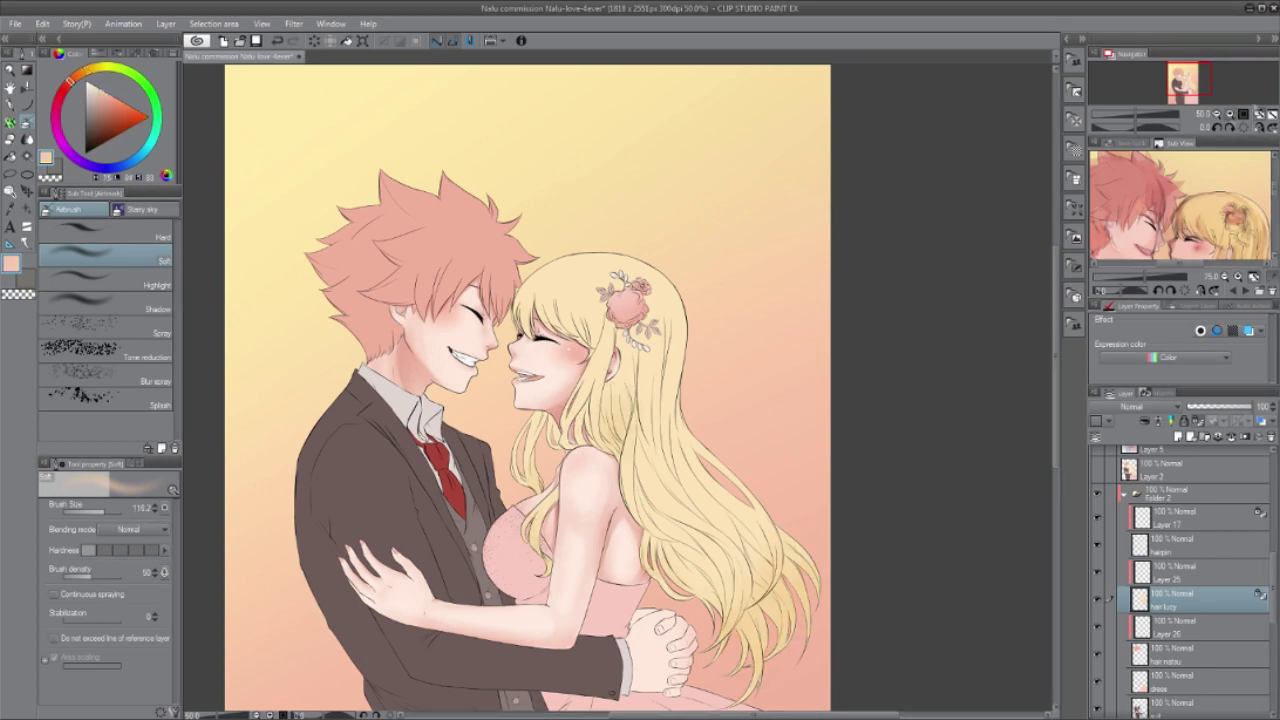
Step: Airbrush a soft red tint over the woman's hair beside her face on Layer 25 at 35% opacity, and resample the hair's orange tone
click(1231, 114)
click(1185, 573)
click(121, 114)
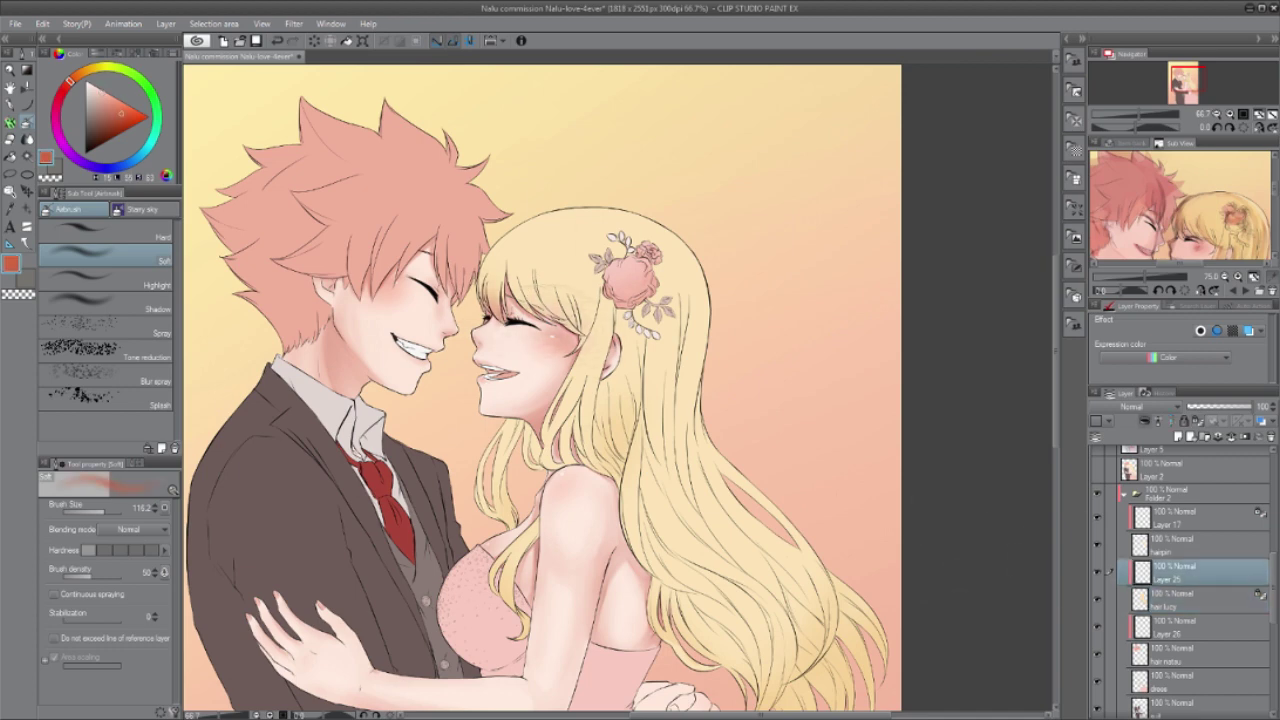
drag(570, 325, 572, 370)
click(1210, 407)
click(1187, 600)
alt+click(699, 655)
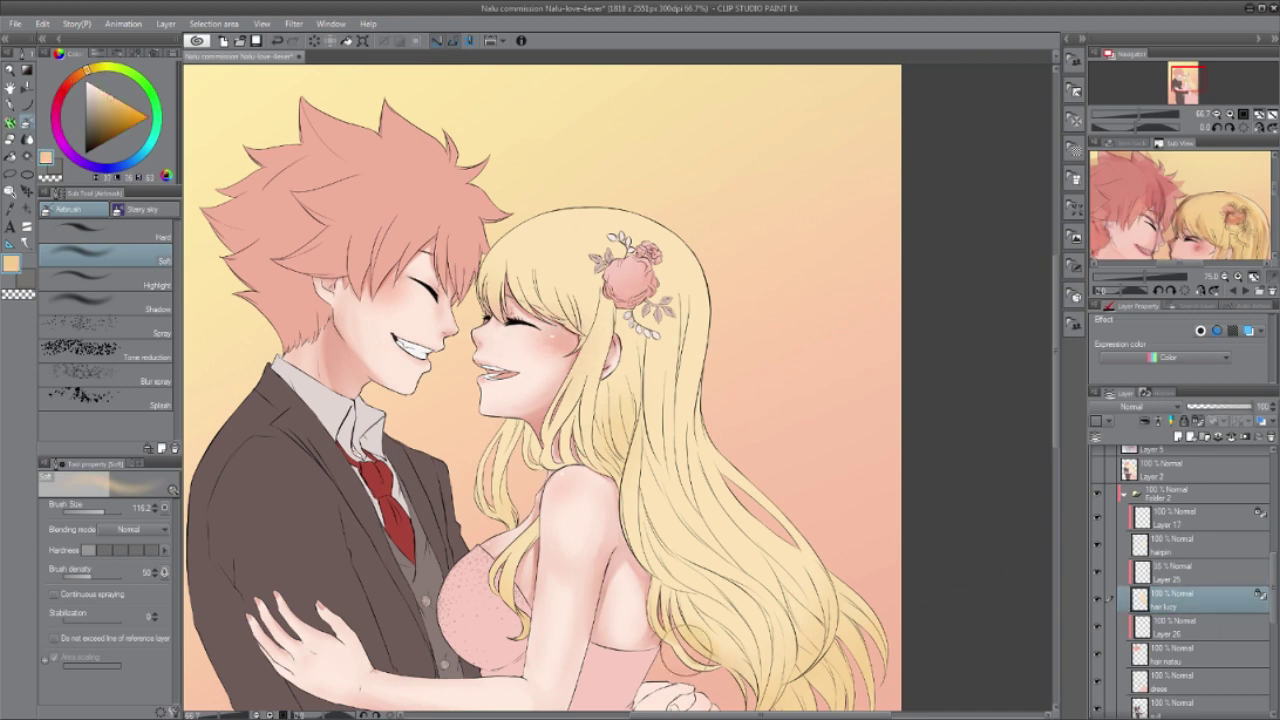
Step: Isolate the hairpin layer by hiding the hair, dress, suit and skin colour layers
click(1097, 545)
click(1097, 545)
key(m)
click(1187, 545)
drag(692, 644, 696, 645)
key(ctrl+d)
click(1217, 114)
click(1097, 600)
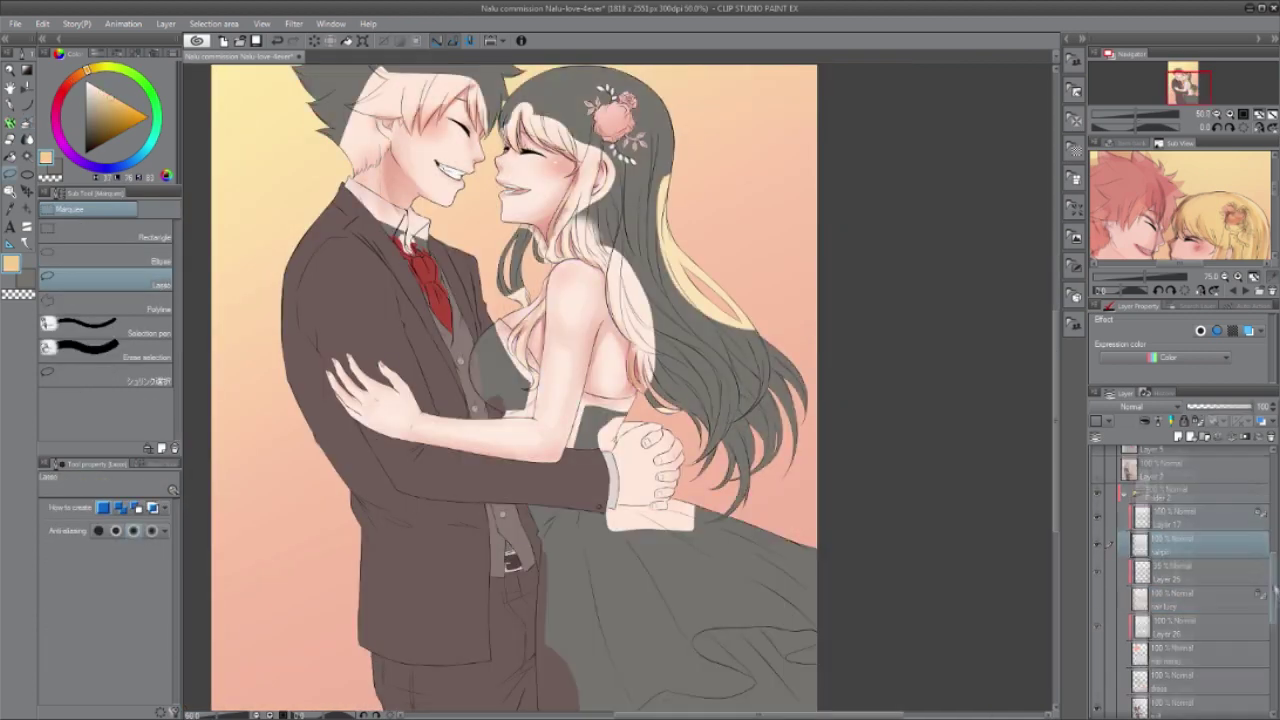
click(1097, 630)
click(1097, 660)
mouse_move(1275, 590)
mouse_down()
mouse_move(1275, 640)
mouse_move(1275, 590)
mouse_up()
click(1097, 686)
click(1097, 601)
click(1097, 601)
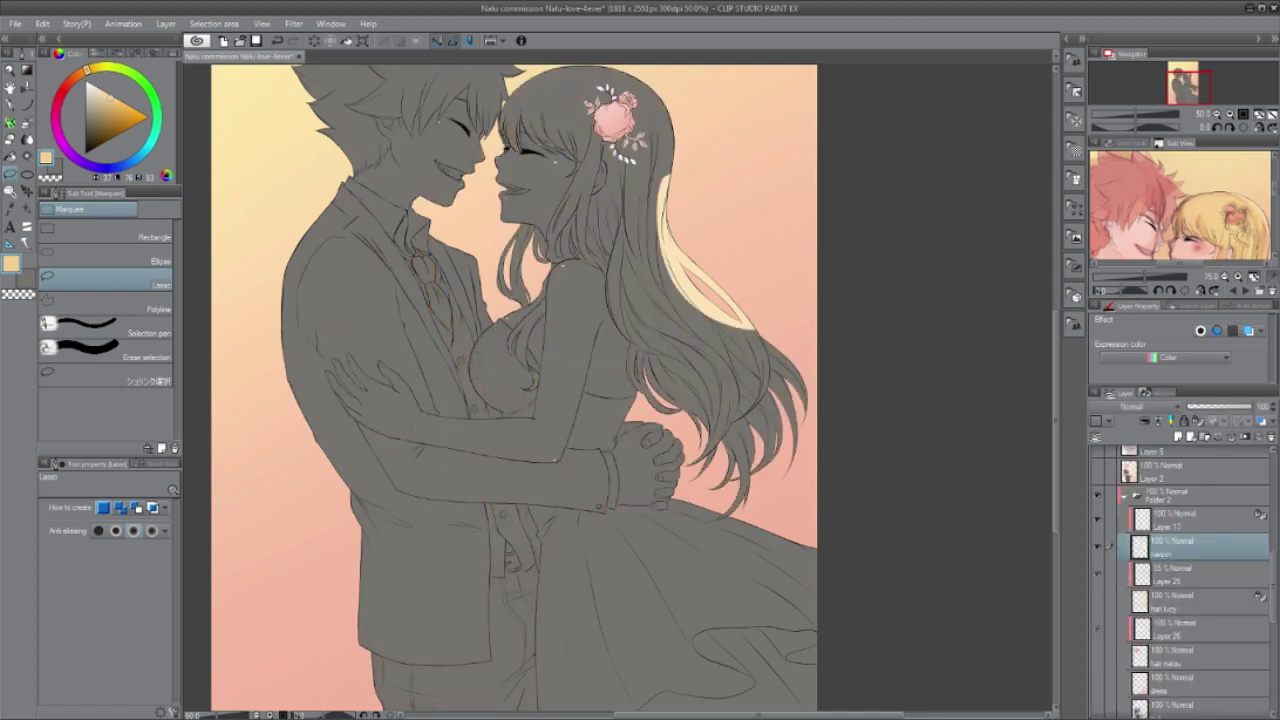
Step: Lasso and delete the stray yellow hair patch on the hairpin layer, and restore the hidden colour layers
drag(664, 152, 660, 165)
key(Delete)
click(1097, 601)
click(1187, 601)
click(1097, 601)
click(1097, 601)
key(ctrl+d)
Step: Paint brown strand shadows behind the woman's ear and down her back hair on Layer 27 with the Paint Brush
key(b)
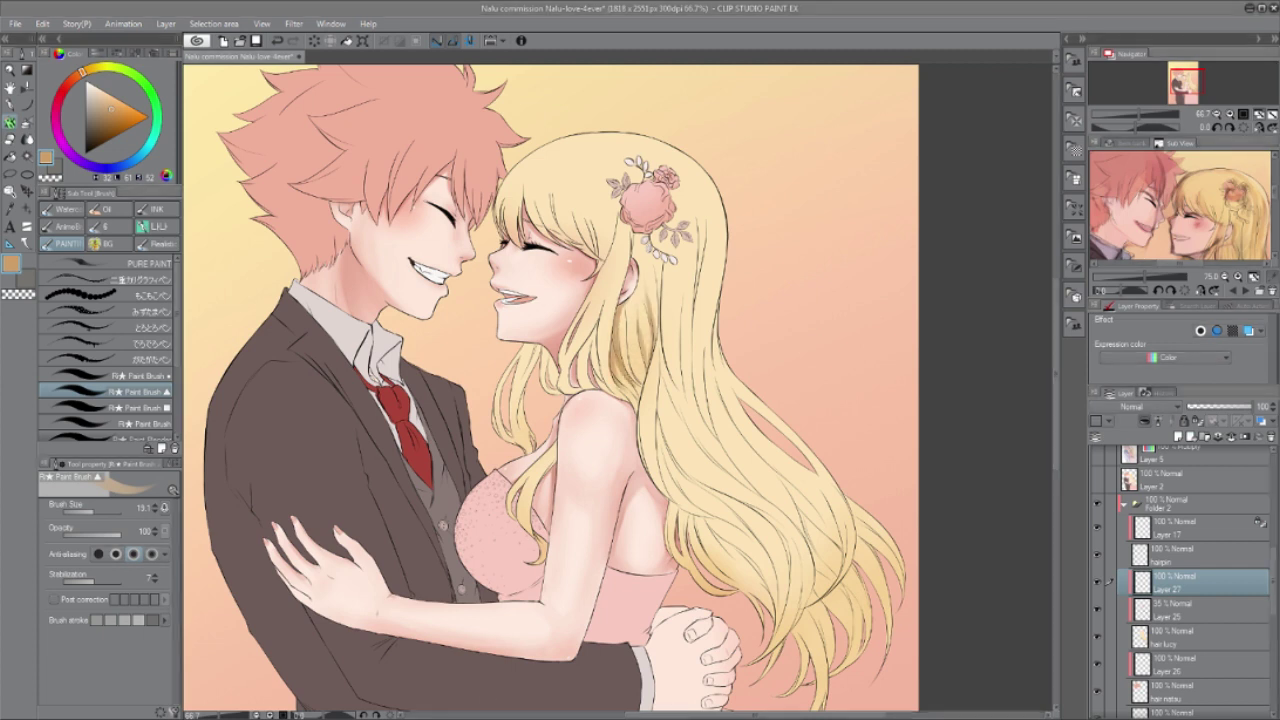
drag(631, 356, 642, 402)
drag(661, 328, 668, 482)
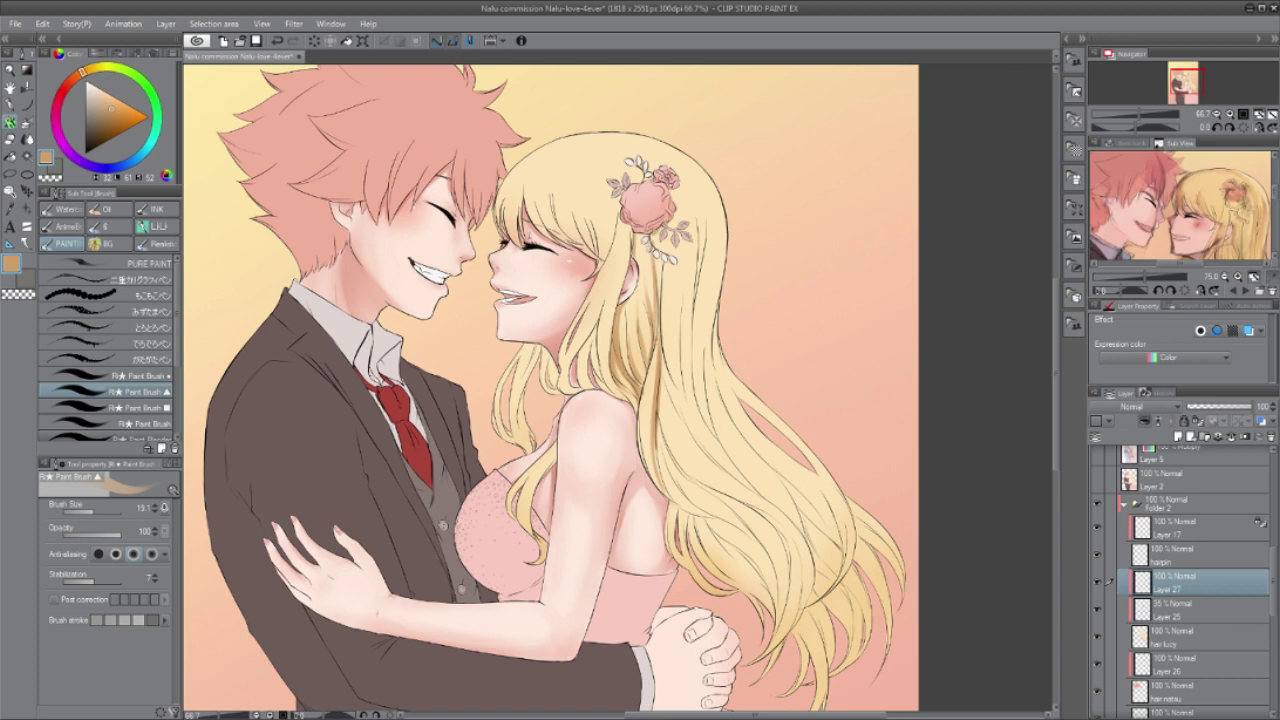
Step: Shade the hair locks around the woman's neck with the Hard airbrush and blend their shadows
click(27, 123)
mouse_move(624, 272)
mouse_down()
mouse_move(608, 358)
mouse_move(516, 434)
mouse_up()
click(105, 232)
drag(536, 344, 500, 438)
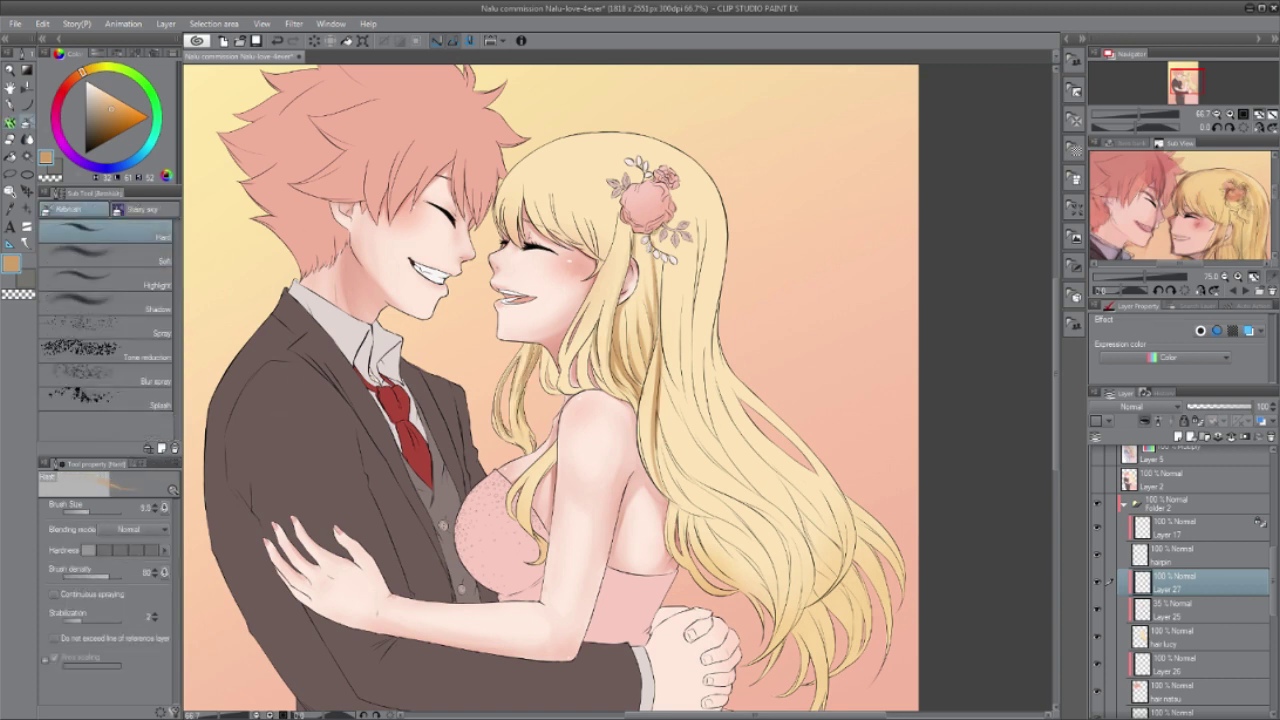
key(j)
key(b)
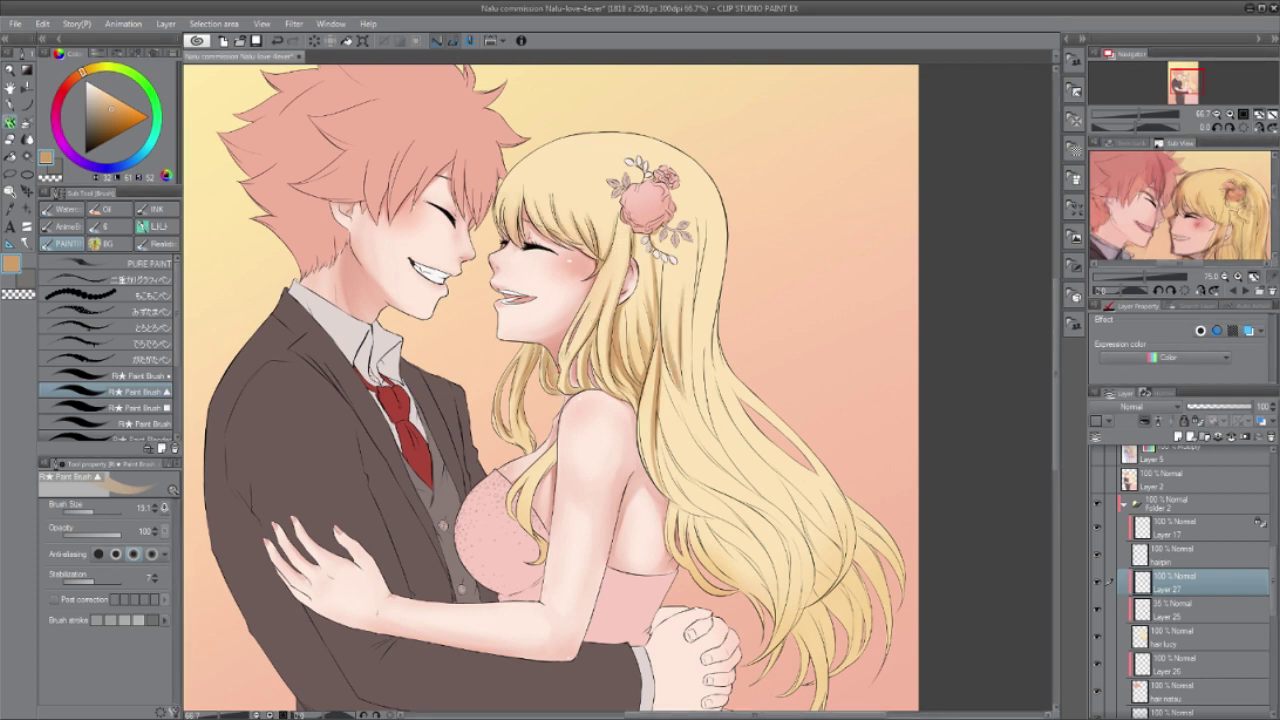
Step: Paint and blend ochre strand shadows through the woman's fringe and the length of her long hair
key(j)
key(ctrl+minus)
key(b)
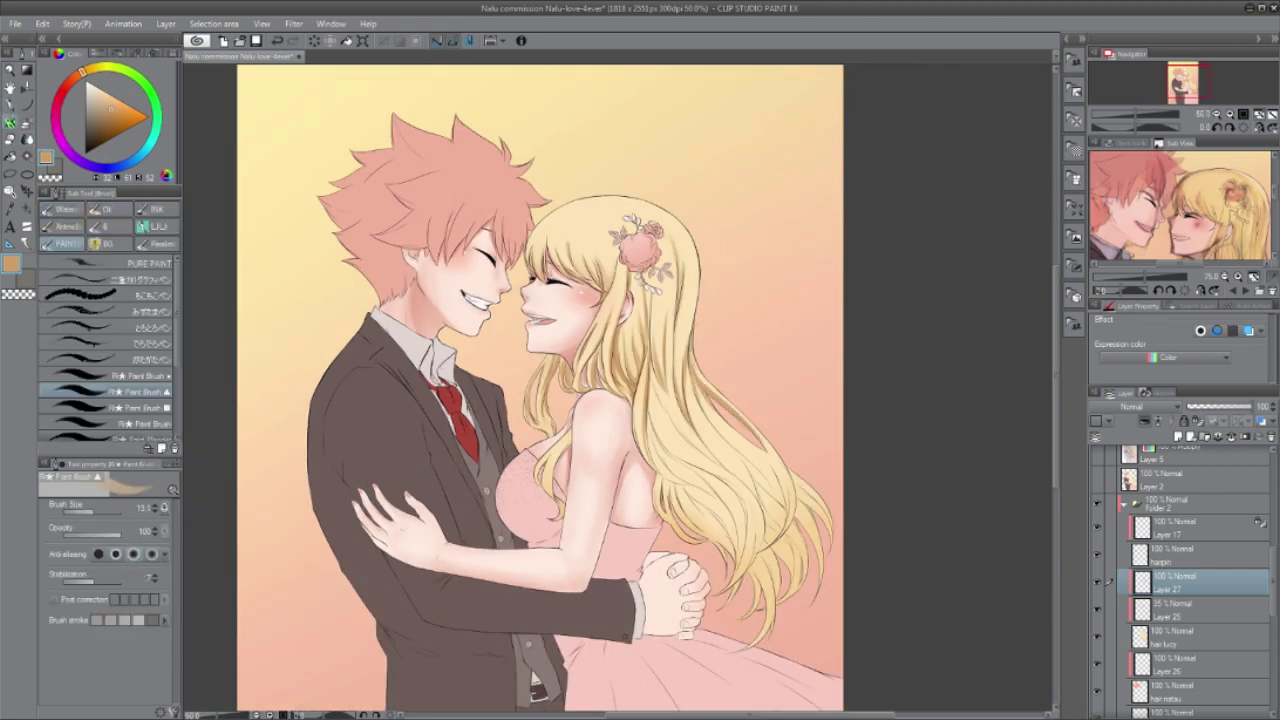
key(j)
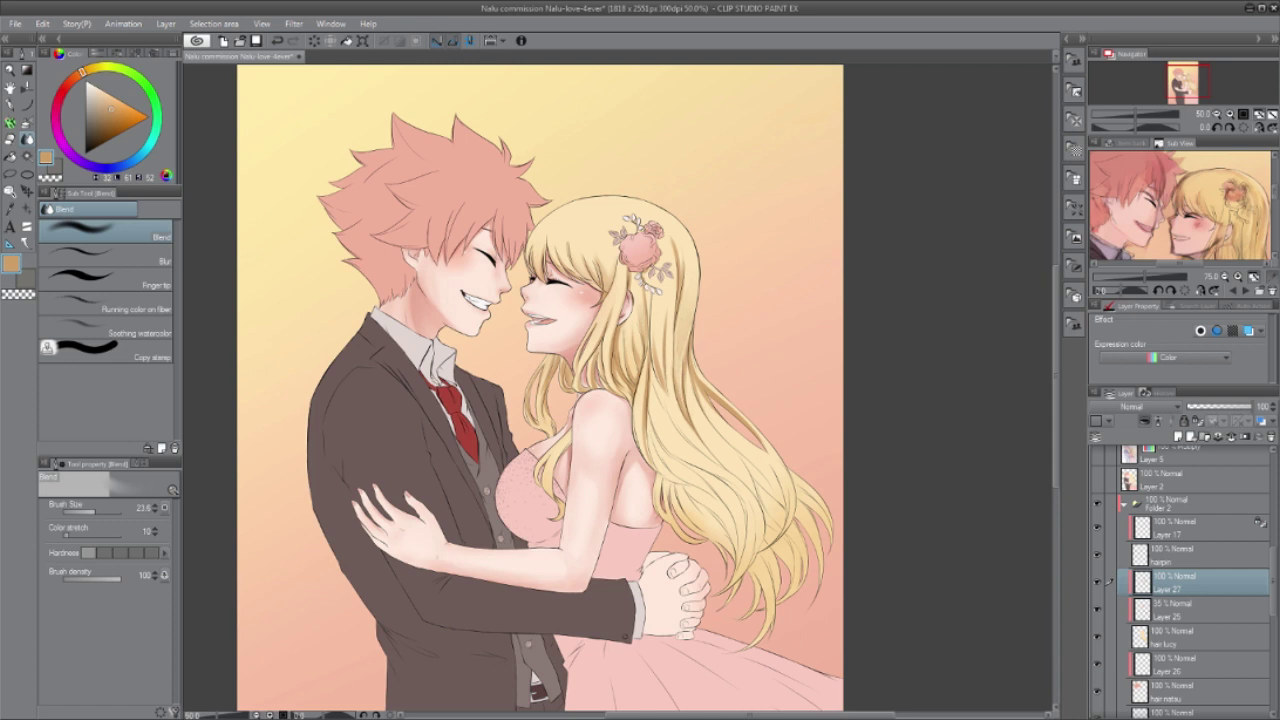
key(b)
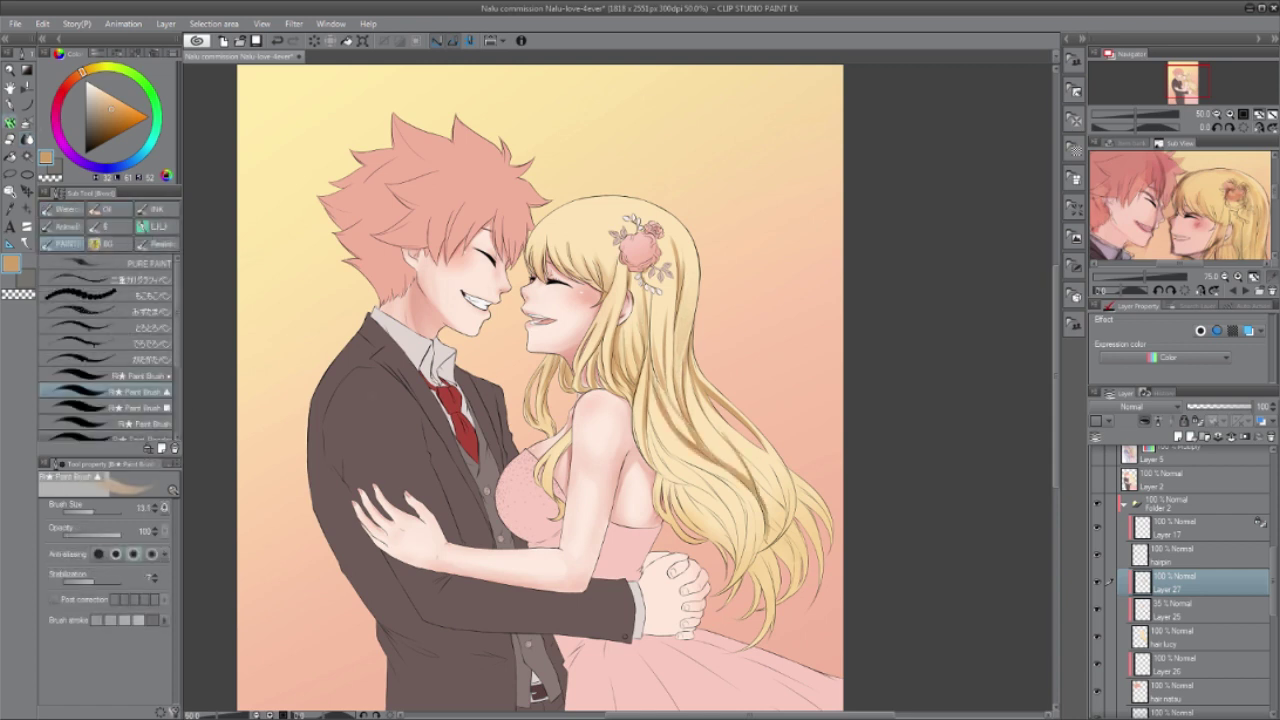
key(j)
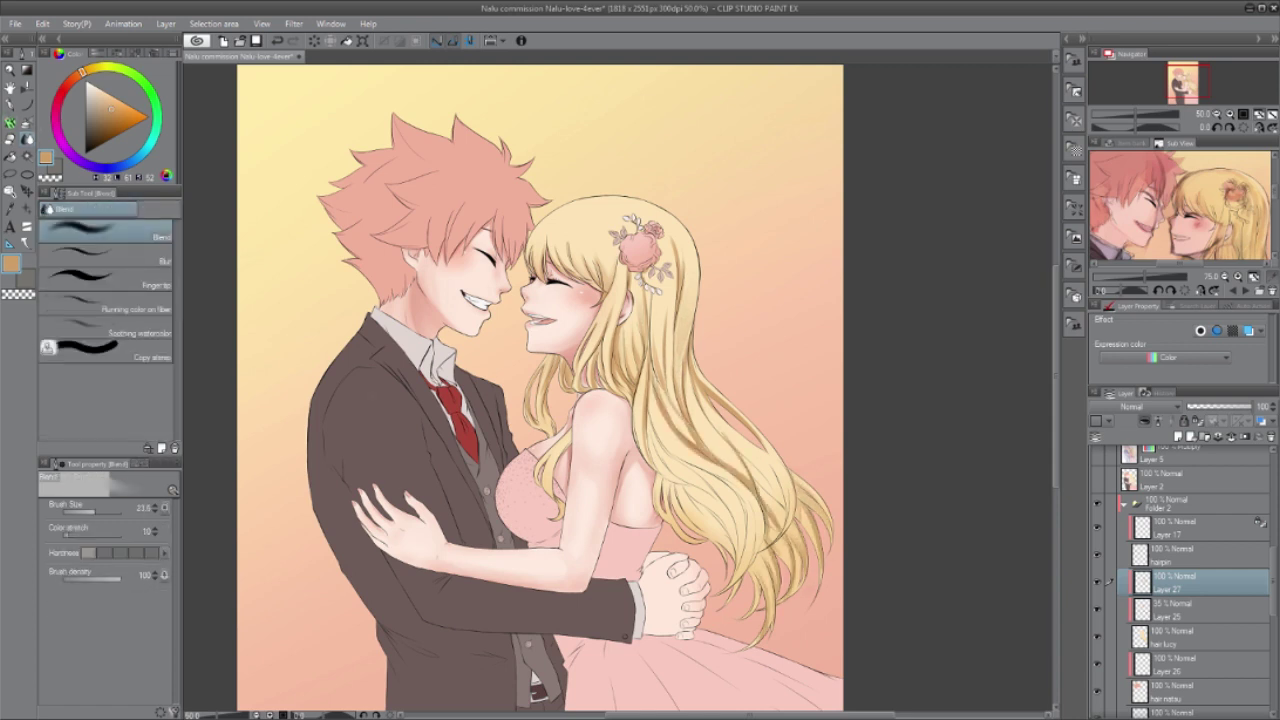
key(b)
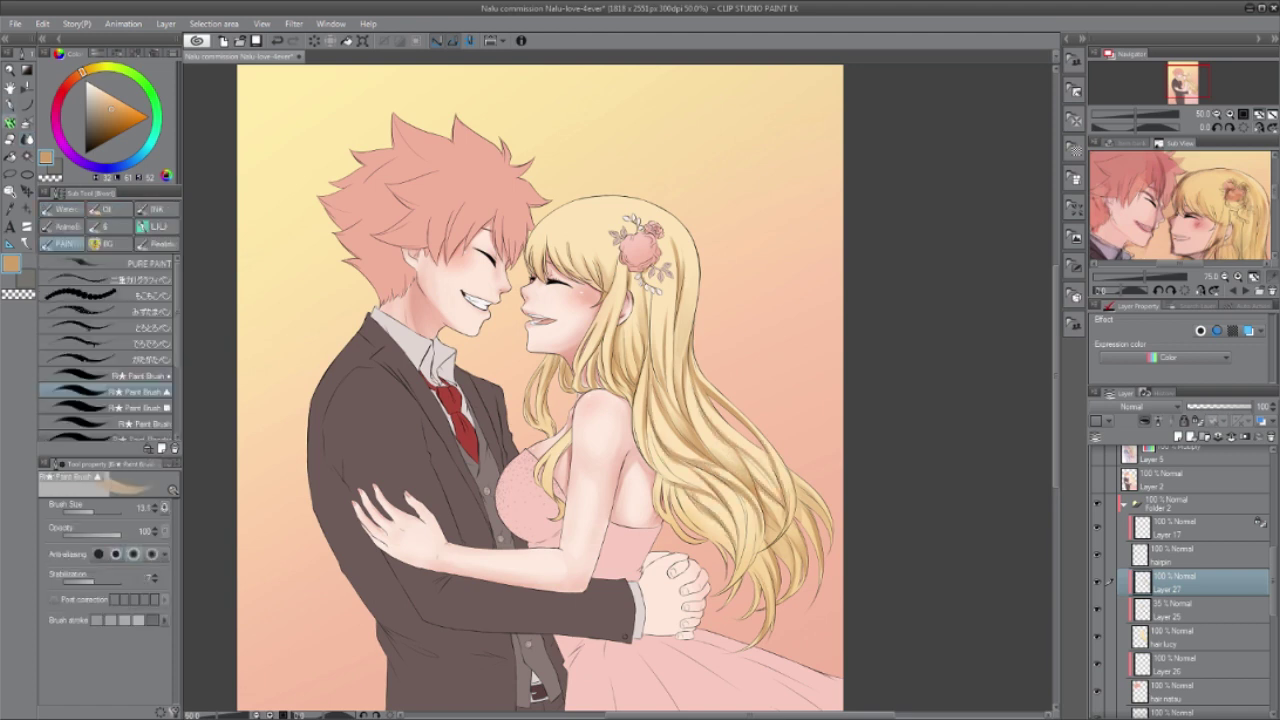
Step: Blend the strand shadows in the middle and lower waves of the woman's hair
key(j)
drag(724, 482, 760, 532)
drag(702, 500, 734, 542)
drag(660, 322, 657, 434)
drag(643, 366, 643, 412)
key(b)
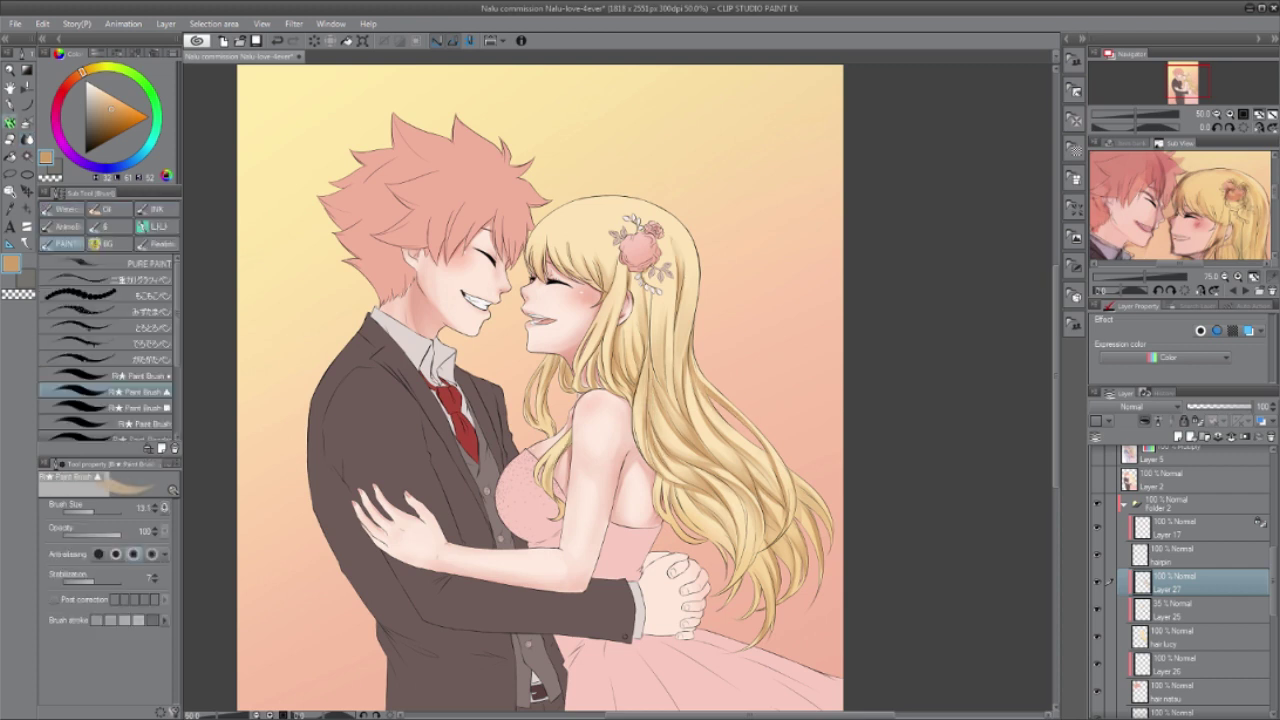
Step: Shade the crown of the woman's head and refine the hair shadows with the transparent colour
key(b)
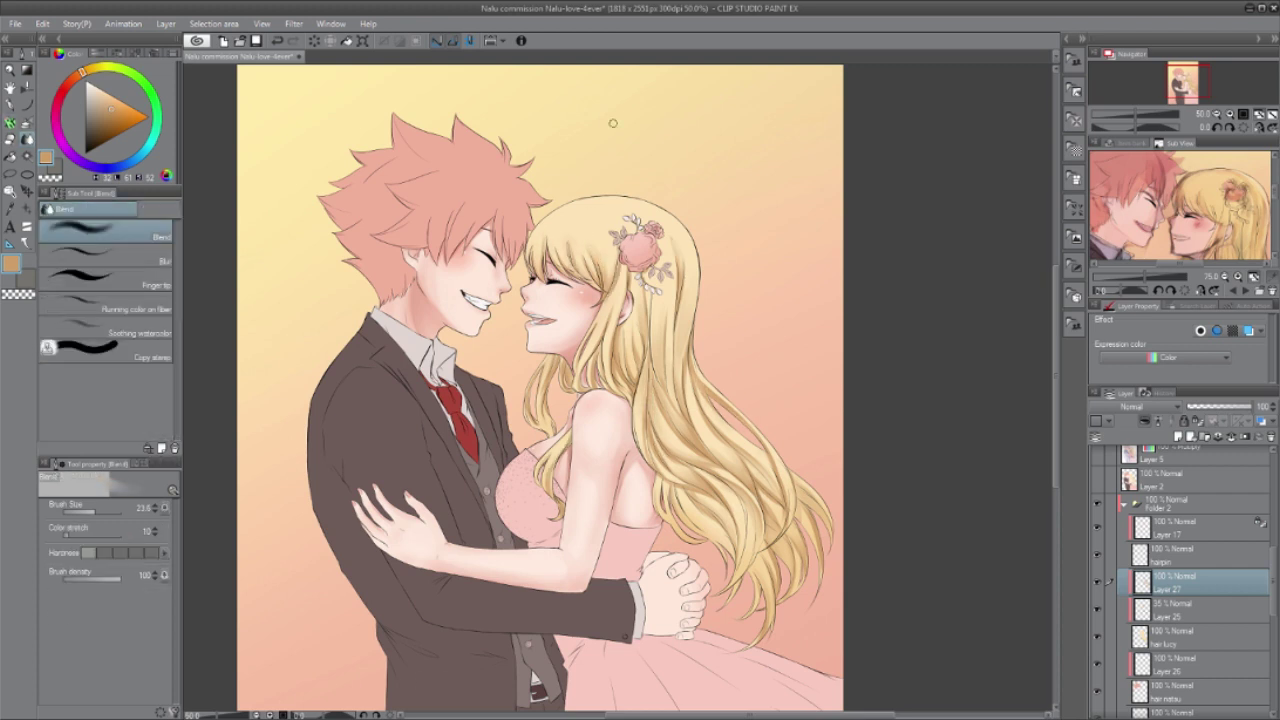
key(j)
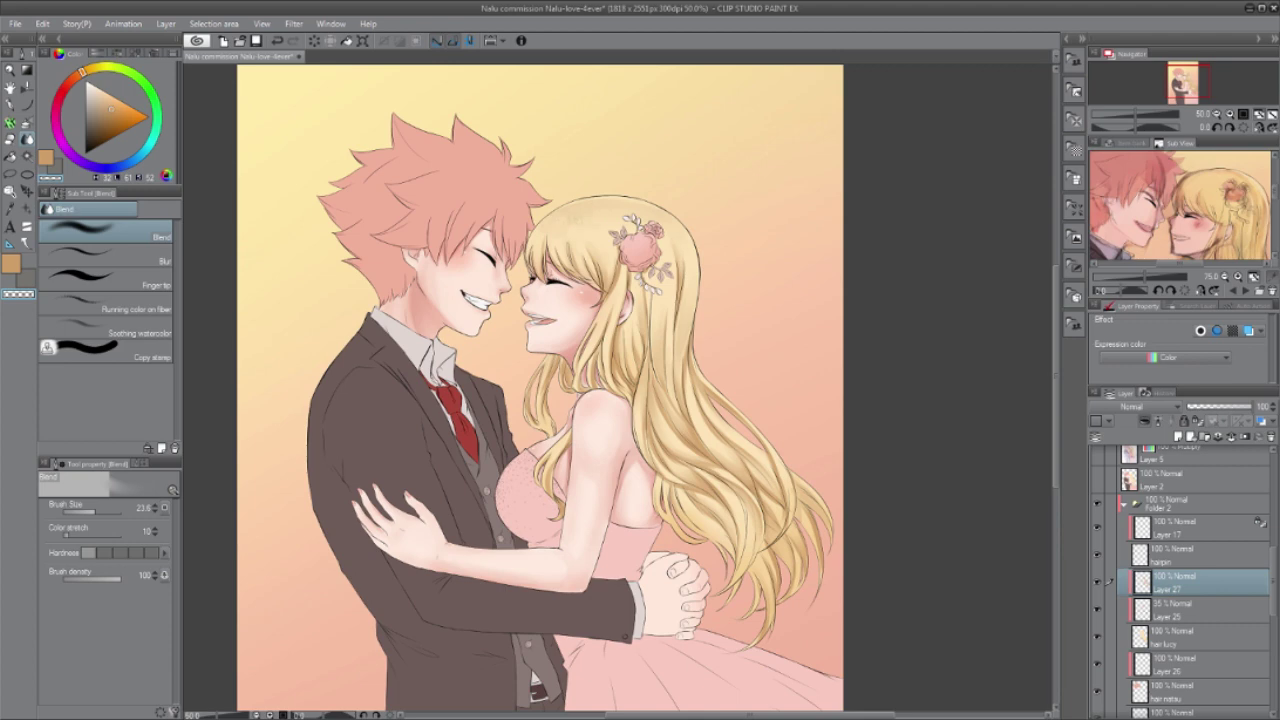
key(ctrl+minus)
key(b)
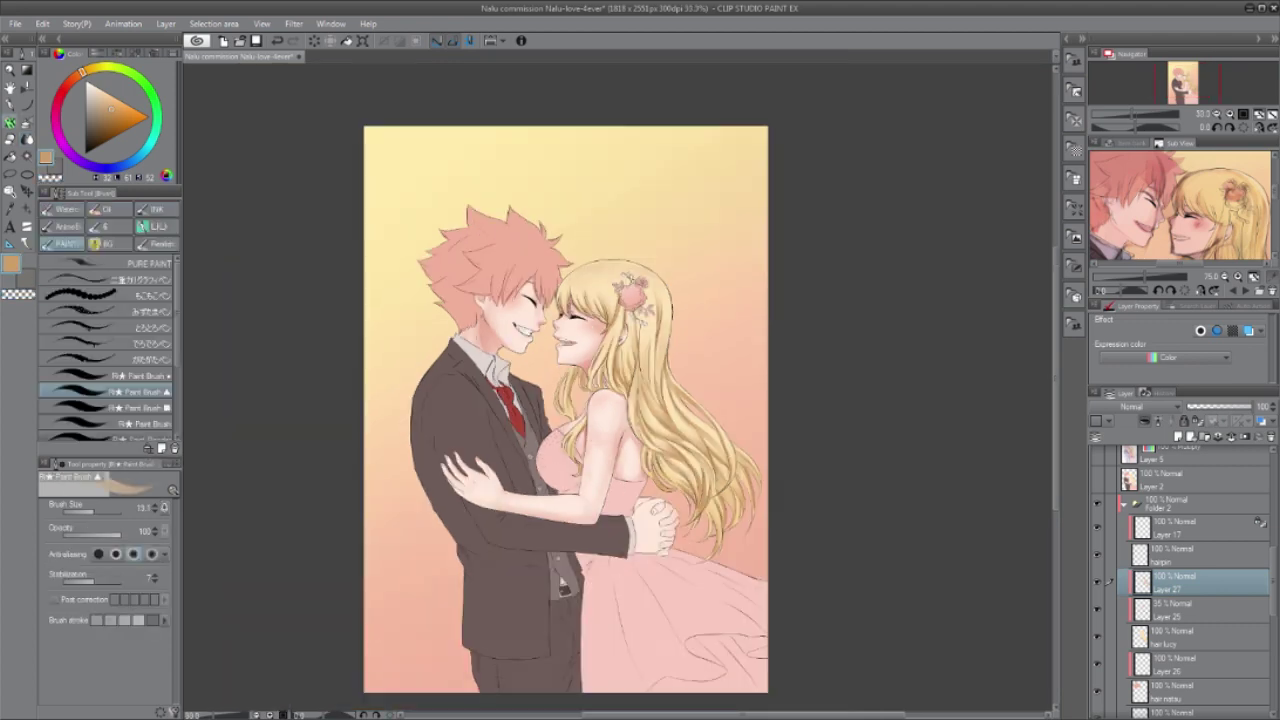
key(c)
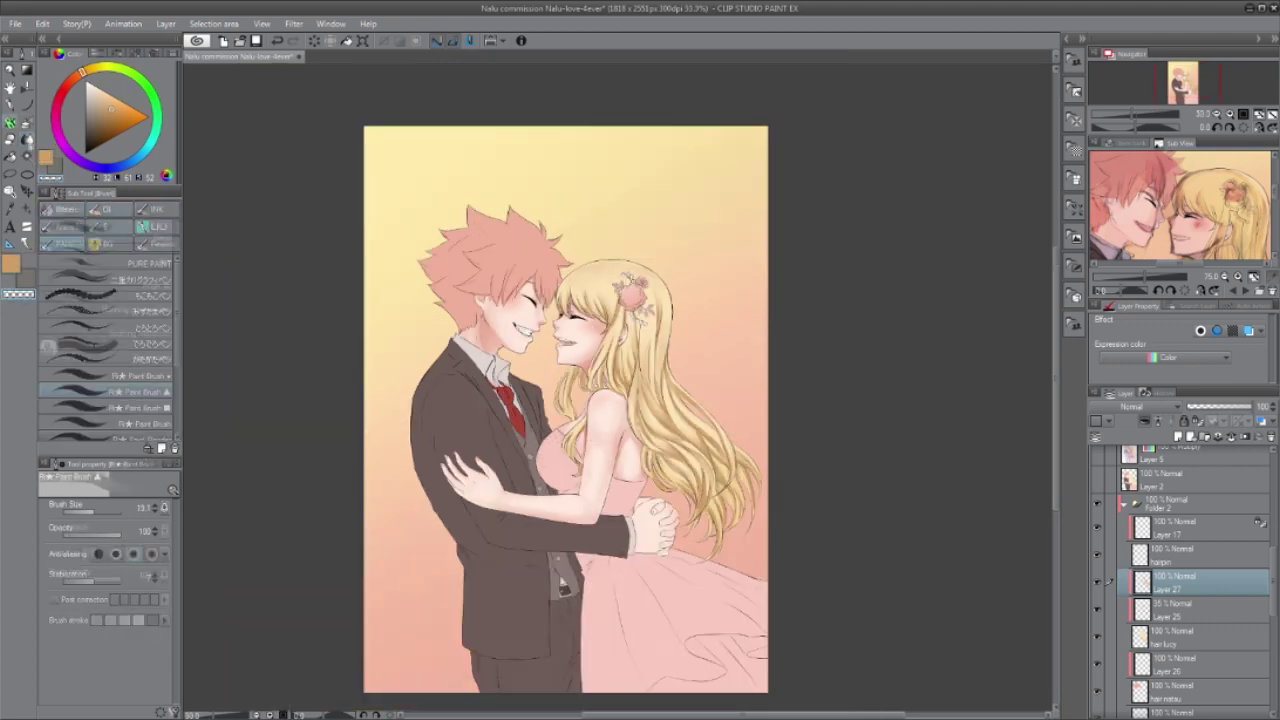
key(c)
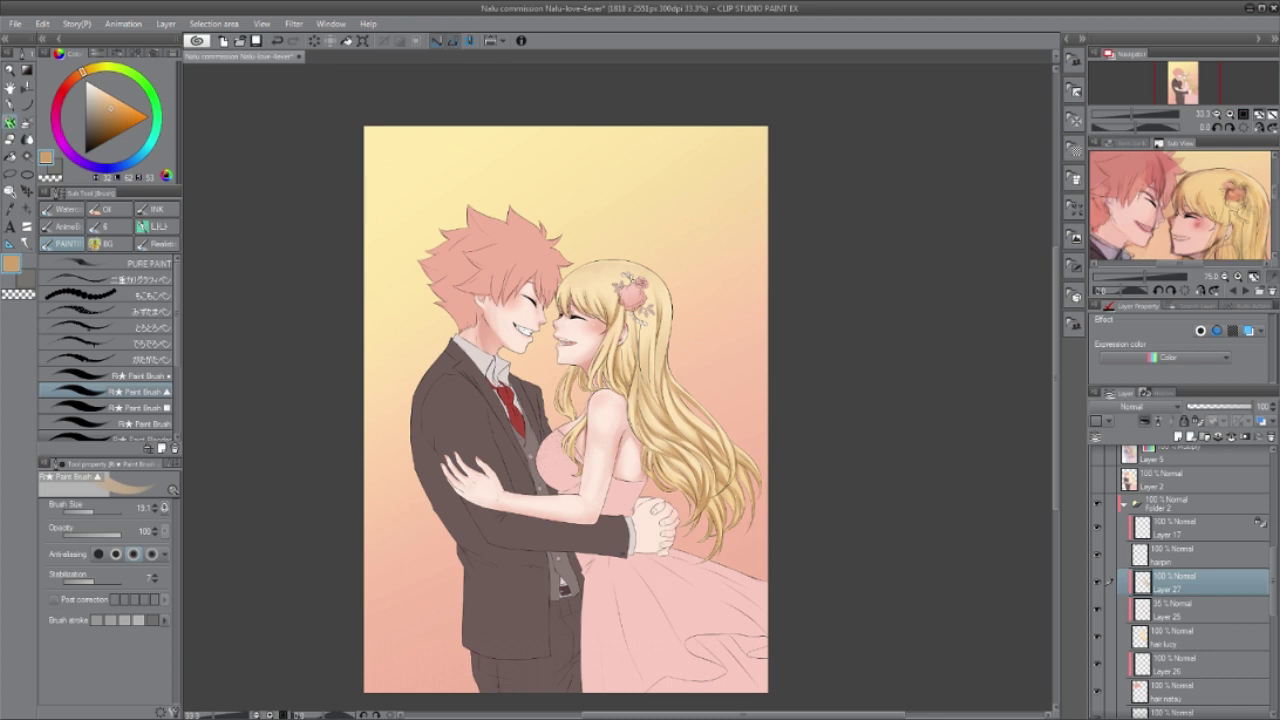
Step: Deepen and blend the shadows on the woman's fringe and on the hair around her flower hairpin
key(j)
key(b)
mouse_move(646, 284)
mouse_down()
mouse_move(658, 314)
mouse_move(666, 302)
mouse_up()
drag(602, 272, 578, 290)
key(j)
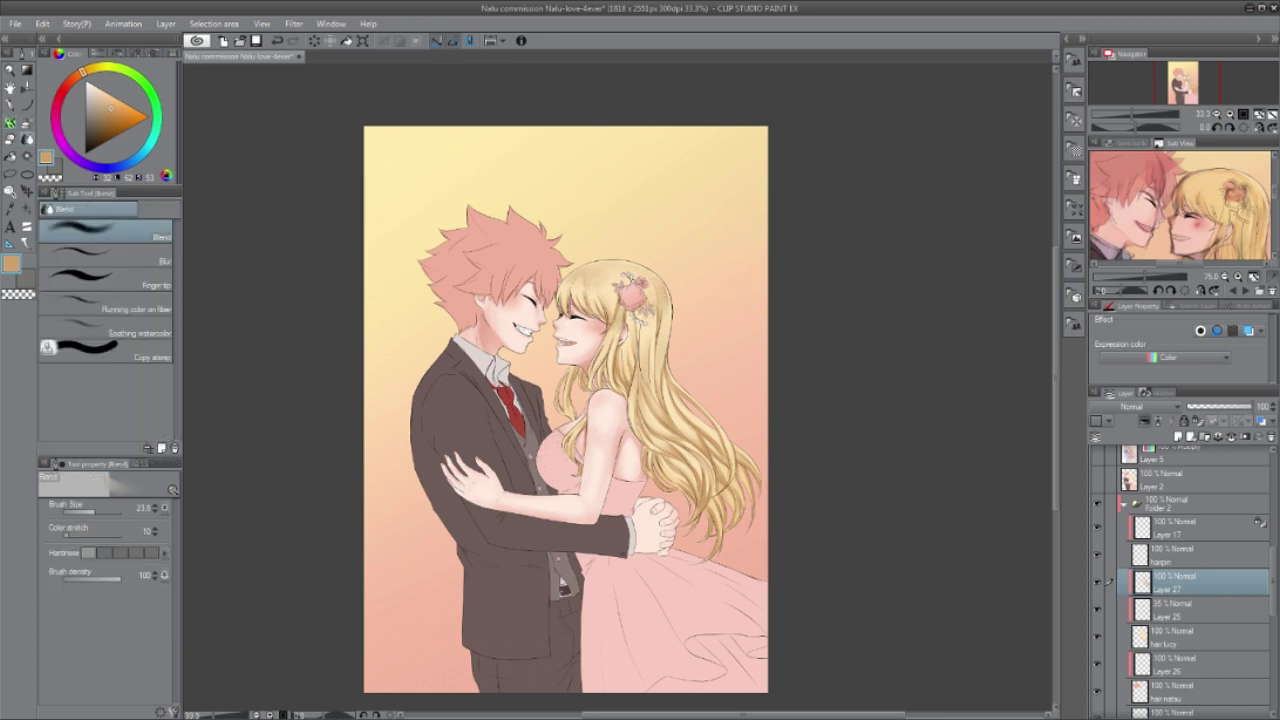
key(b)
key(j)
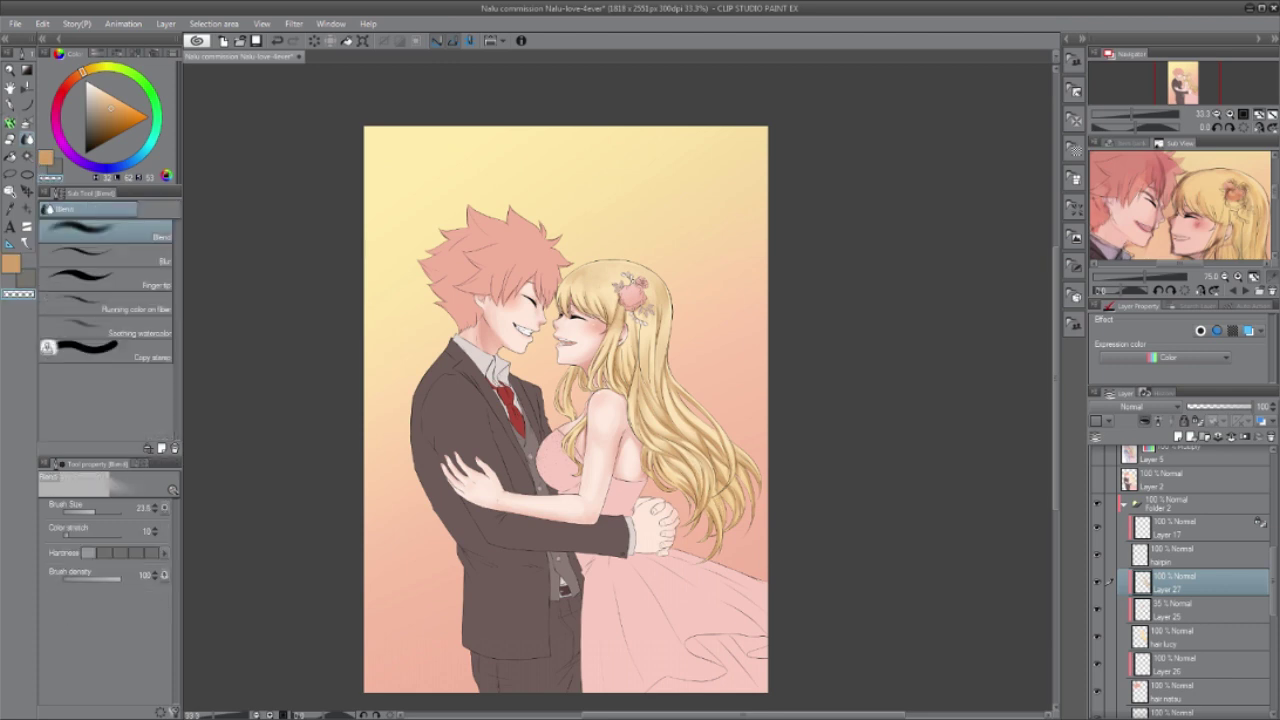
Step: Refine the shadow strands in the woman's lower waves with the transparent colour, Paint Brush and Blend tool
key(b)
key(c)
drag(719, 482, 717, 514)
key(j)
key(b)
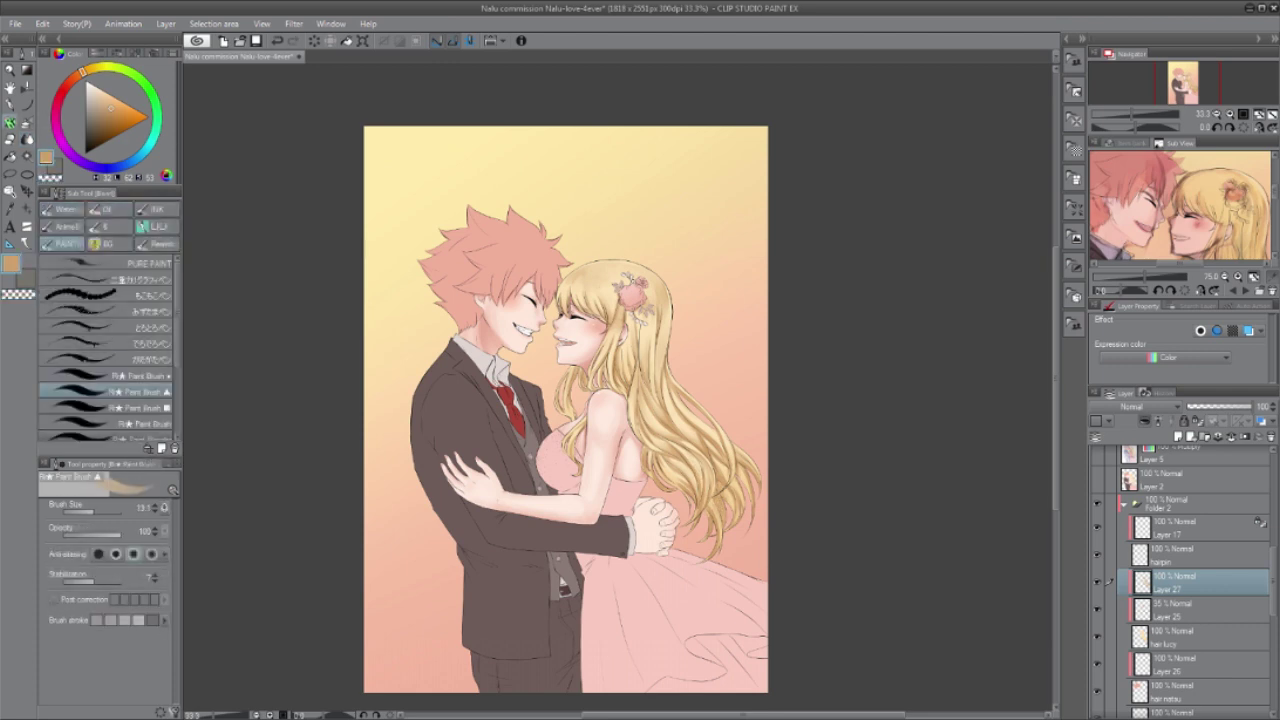
key(j)
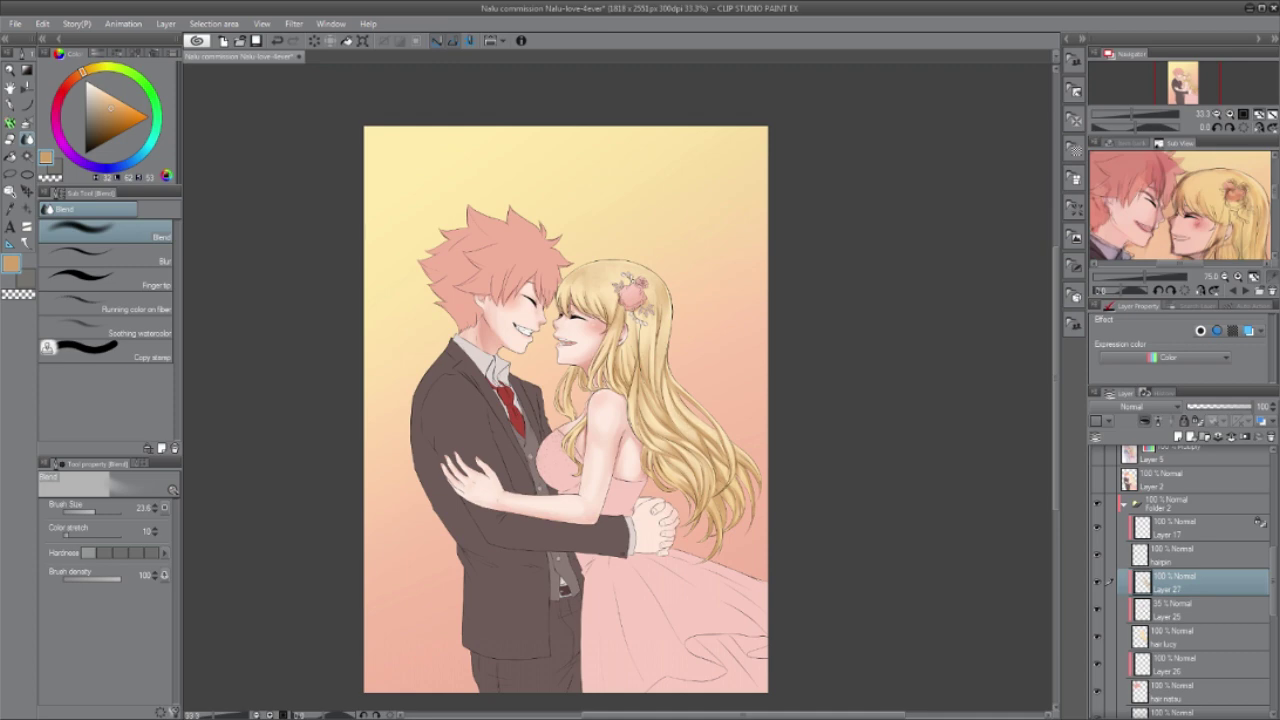
key(b)
key(j)
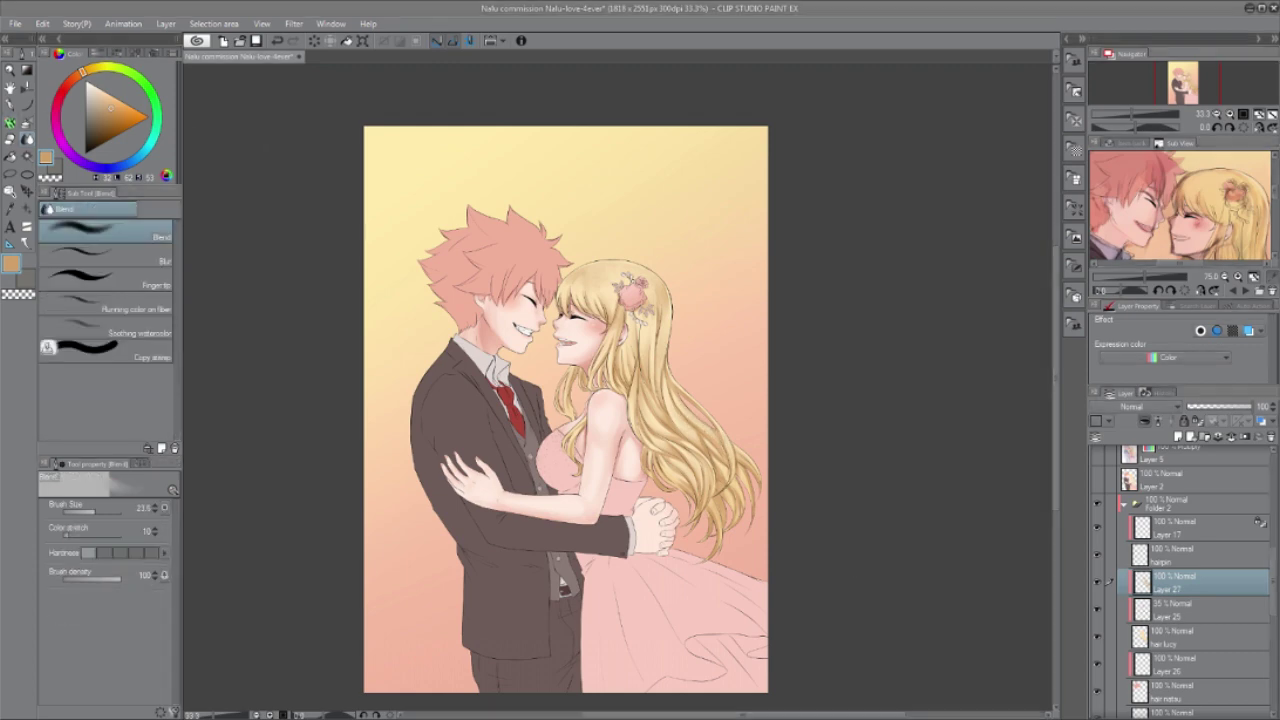
Step: Shade the man's hair at the nape, fringe and back spikes on the hair natsu layer with a 103.7 Soft airbrush in sampled pink
key(ctrl+plus)
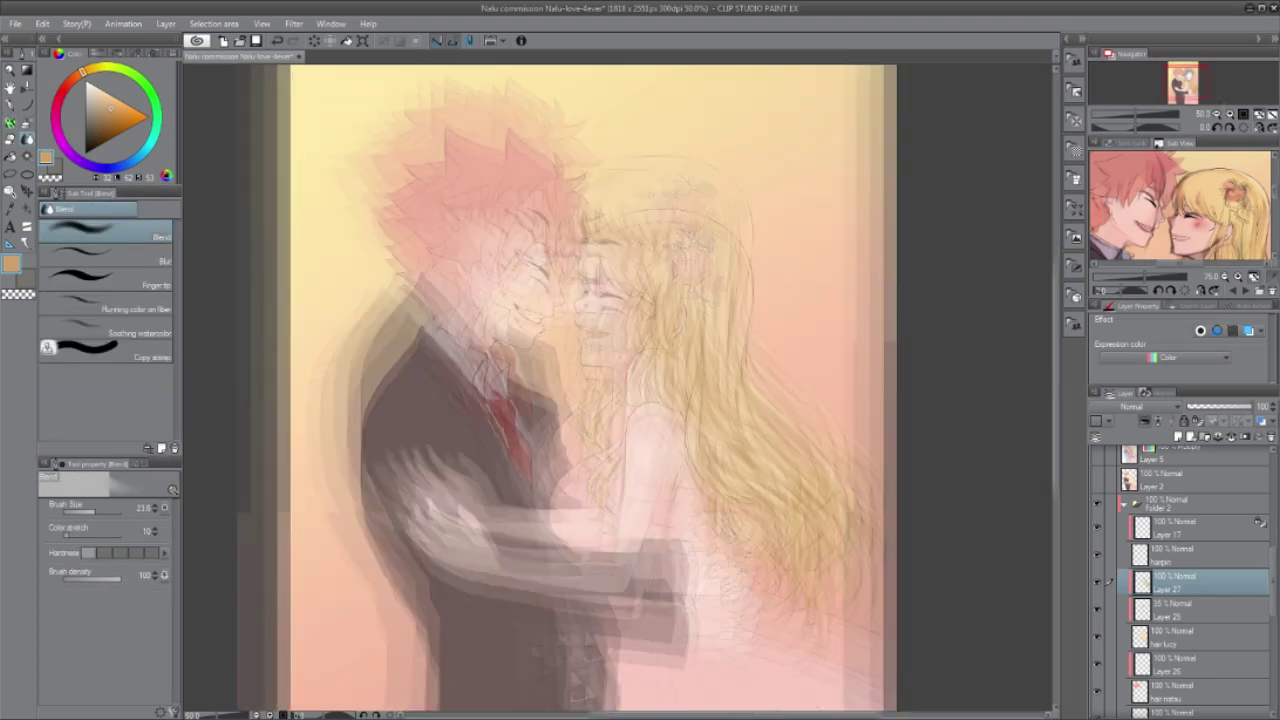
click(1207, 685)
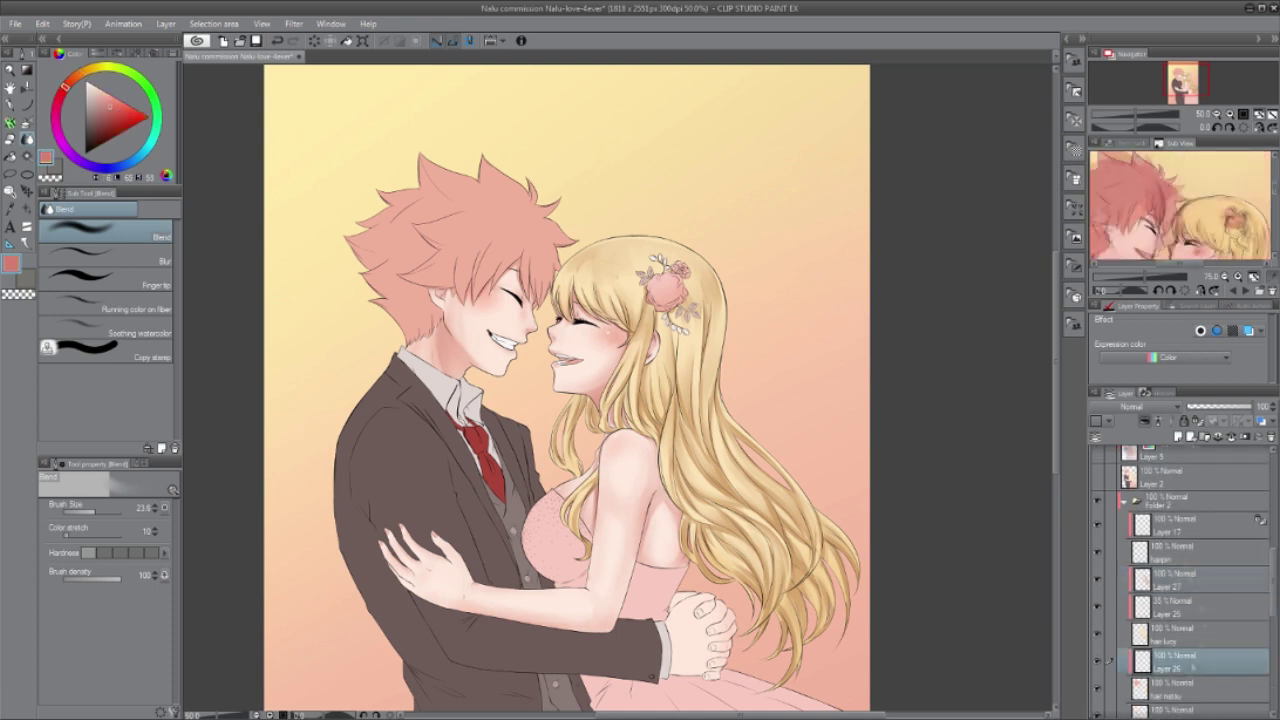
scroll(1207, 645, down, 2)
click(1207, 603)
key(b)
click(154, 260)
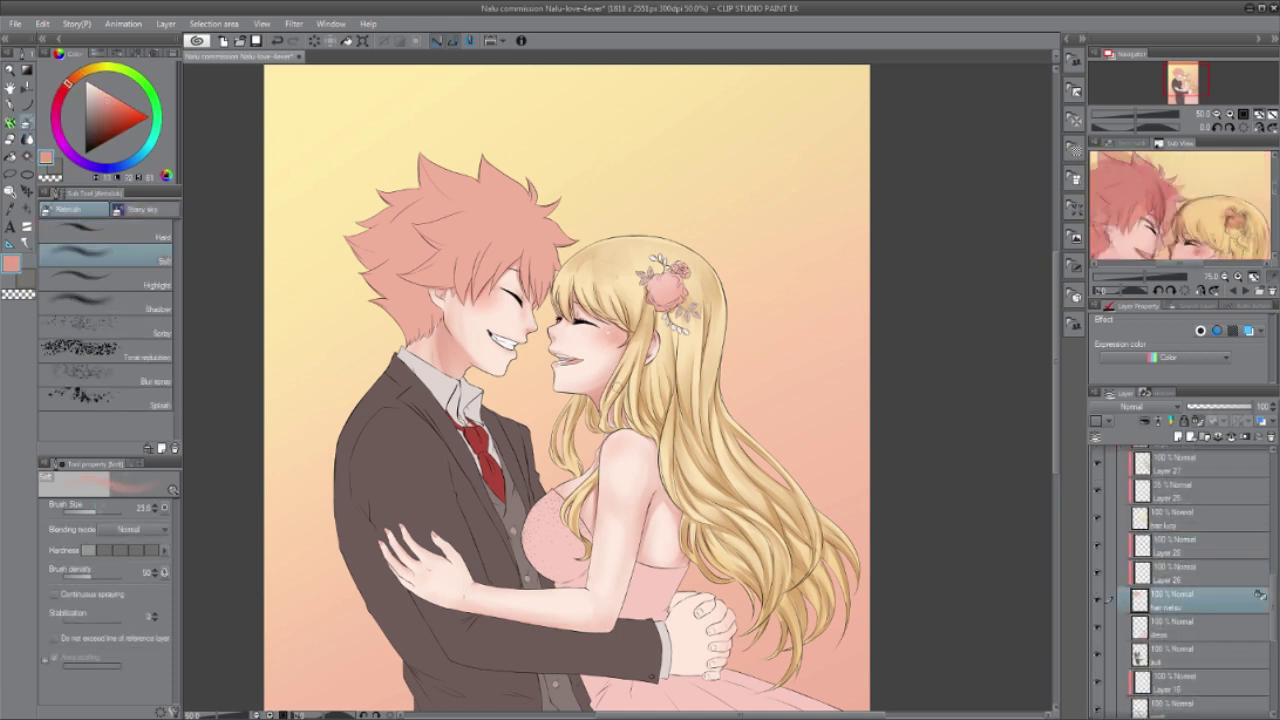
click(103, 512)
alt+click(420, 271)
drag(382, 304, 436, 338)
drag(541, 278, 541, 302)
drag(358, 245, 375, 282)
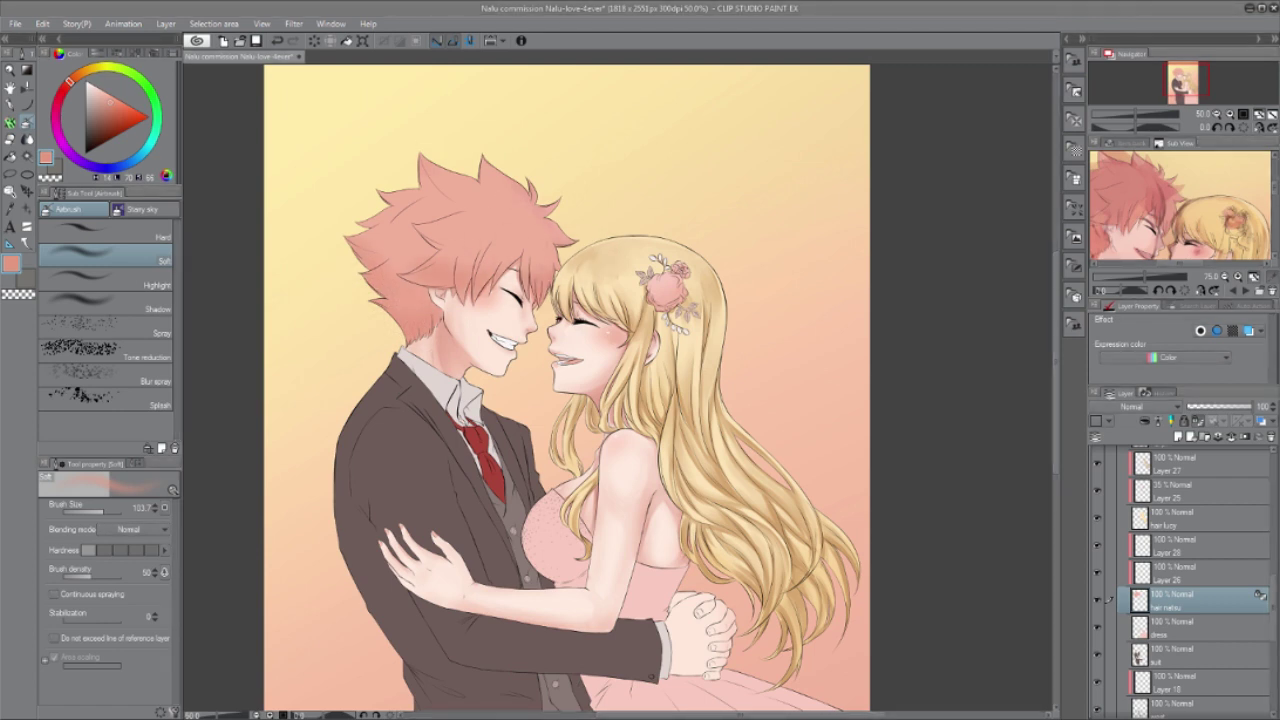
Step: Paint shadows along the man's fringe on Layer 28 with the Paint Brush, using a colour sampled from his hair
alt+click(486, 172)
click(1190, 546)
key(b)
mouse_move(528, 258)
mouse_down()
mouse_move(523, 299)
mouse_move(540, 303)
mouse_up()
drag(572, 240, 474, 301)
drag(514, 262, 494, 285)
Step: Pick a deeper red and paint shadow strokes at the man's nape and on the fringe above his ear
key(e)
click(113, 113)
key(b)
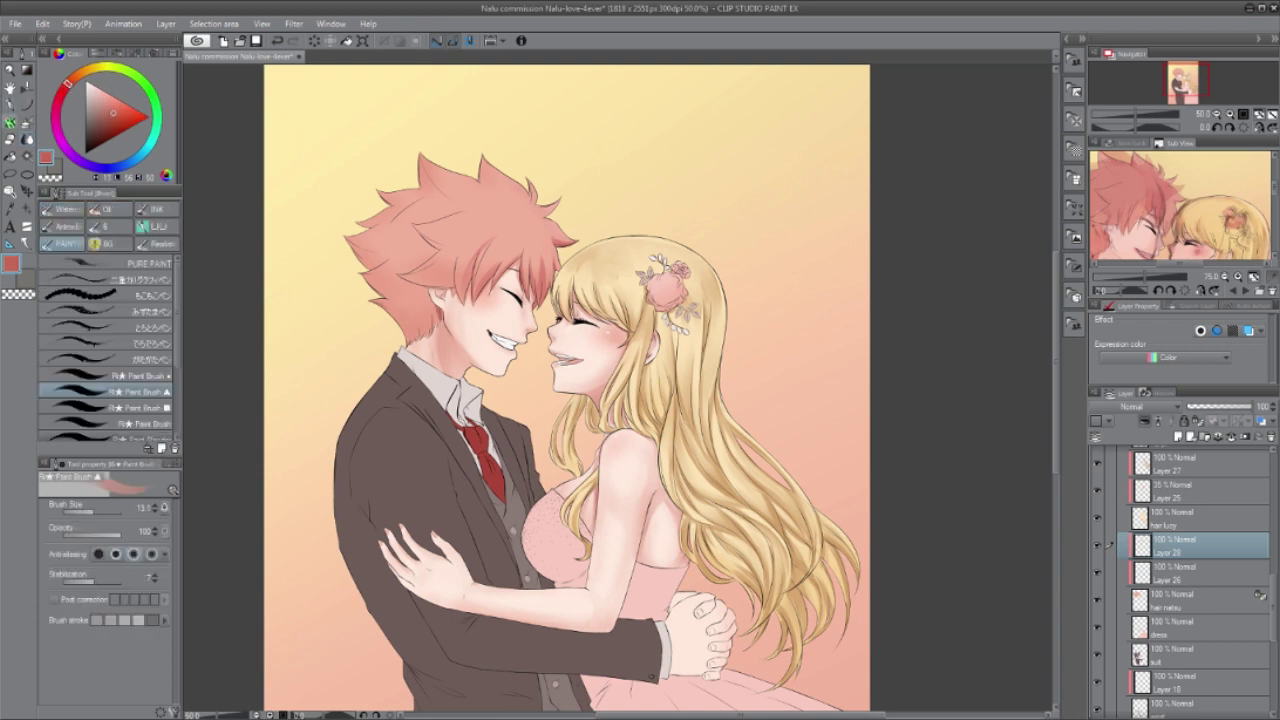
drag(382, 306, 410, 340)
drag(434, 316, 408, 342)
drag(475, 259, 464, 291)
mouse_move(455, 260)
mouse_down()
mouse_move(406, 285)
mouse_move(482, 287)
mouse_up()
Step: Blend the nape and fringe shadows on the man's hair and refine them with the transparent colour
key(j)
key(e)
key(b)
key(c)
key(j)
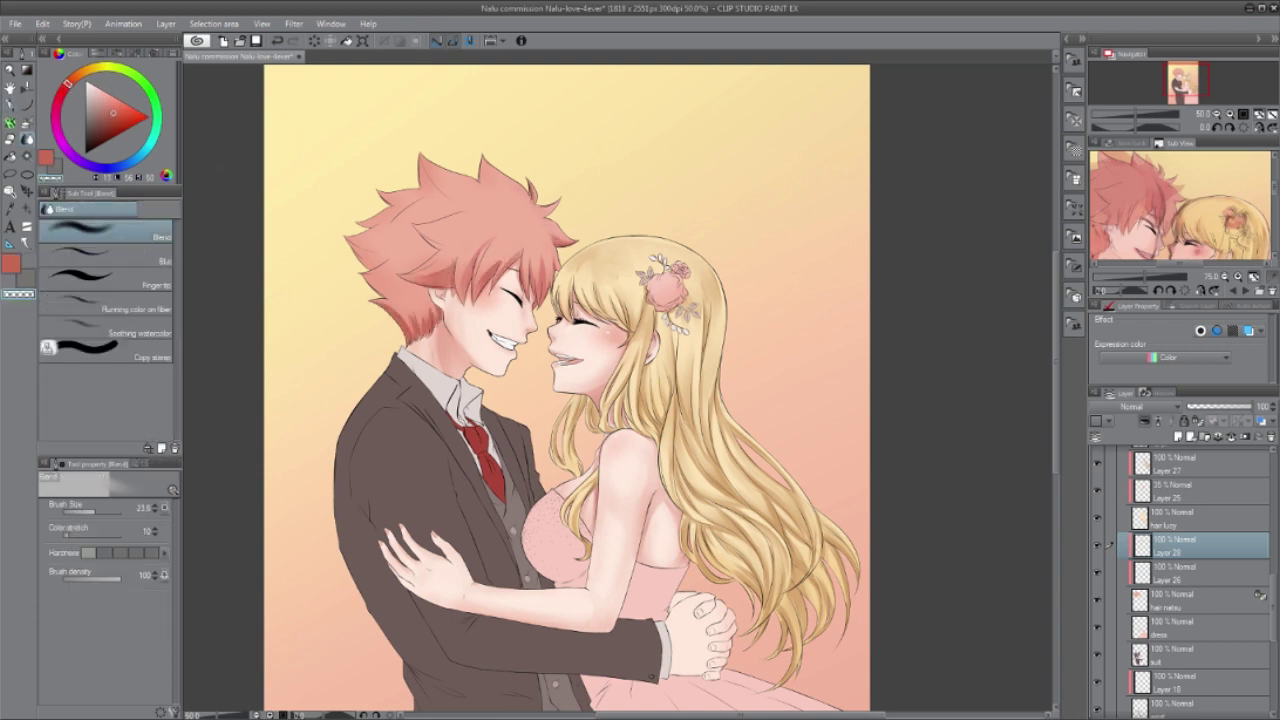
key(b)
key(c)
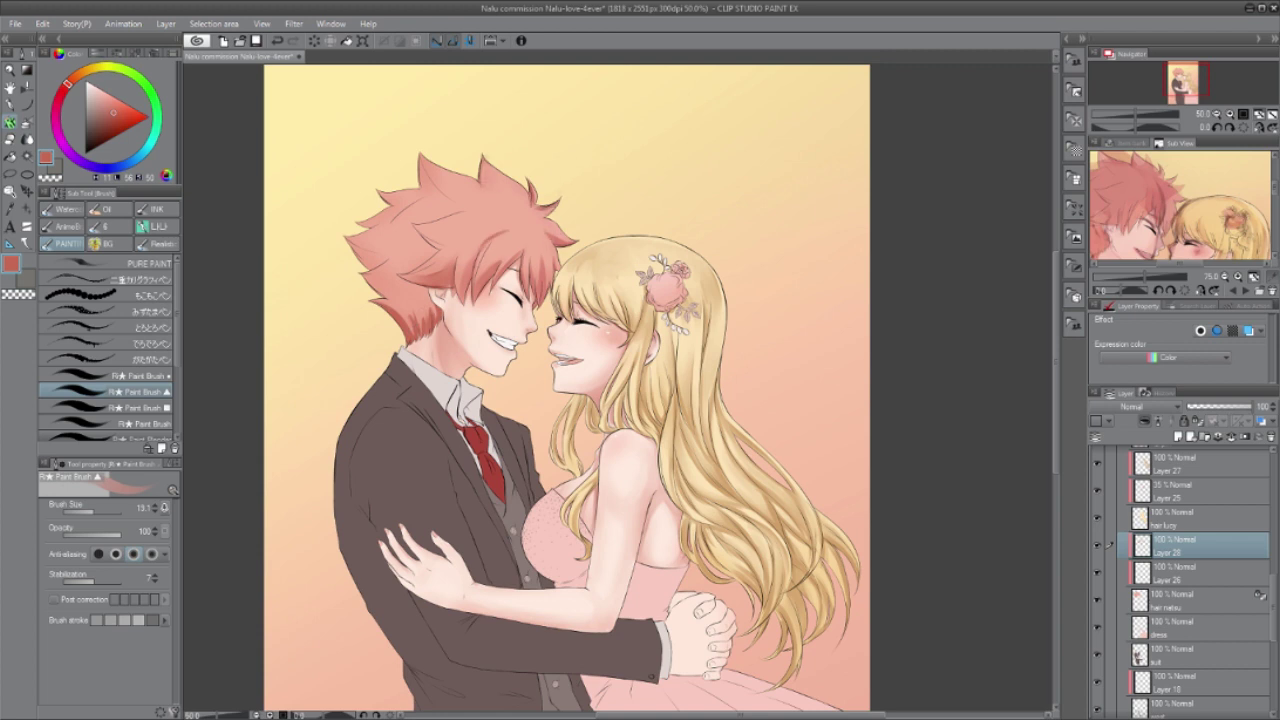
Step: Paint shadows on the man's top and back hair spikes and soften them with the Blend tool
drag(484, 164, 511, 203)
drag(421, 163, 448, 200)
mouse_move(430, 177)
mouse_down()
mouse_move(458, 202)
mouse_move(418, 252)
mouse_up()
drag(411, 237, 445, 265)
drag(368, 299, 404, 279)
drag(378, 269, 423, 294)
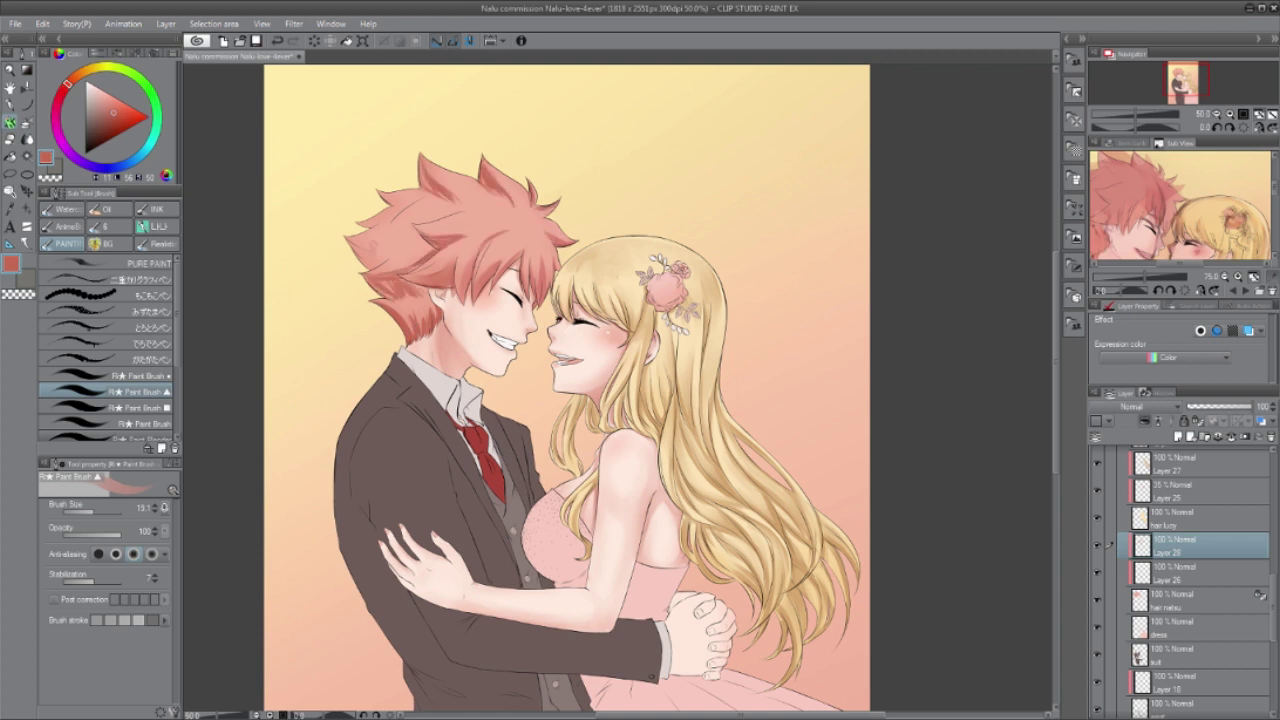
key(j)
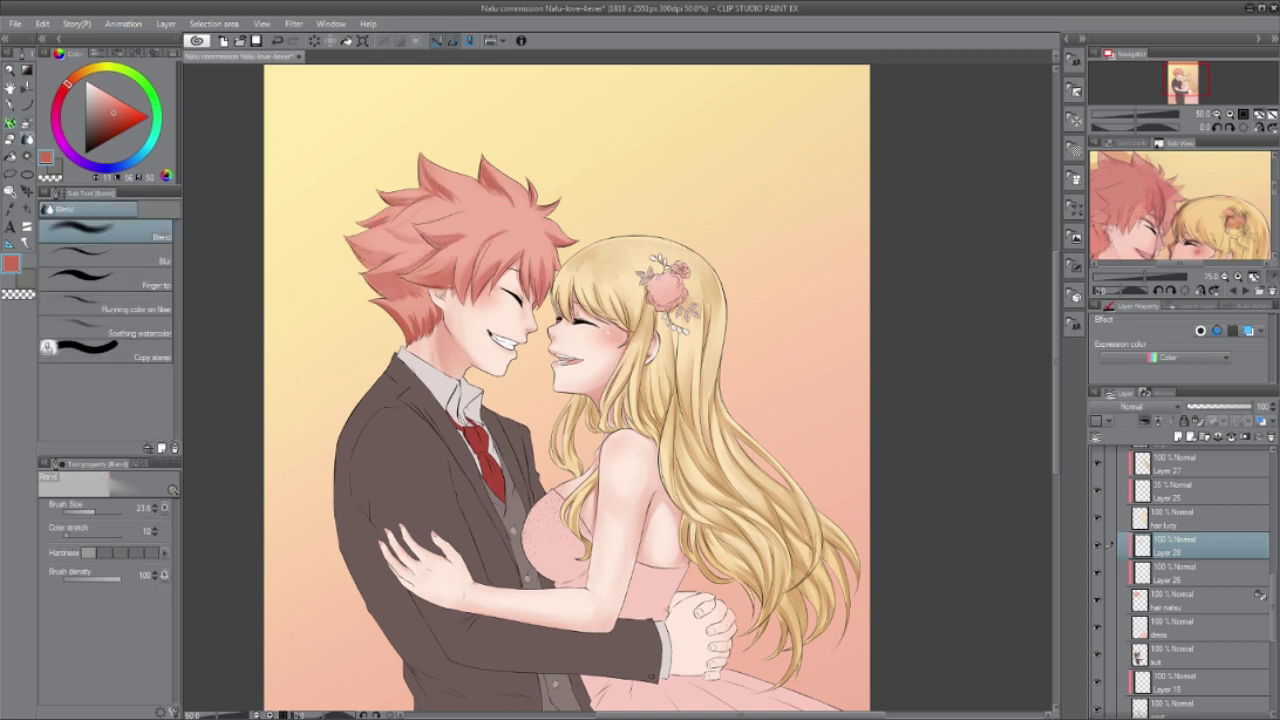
key(b)
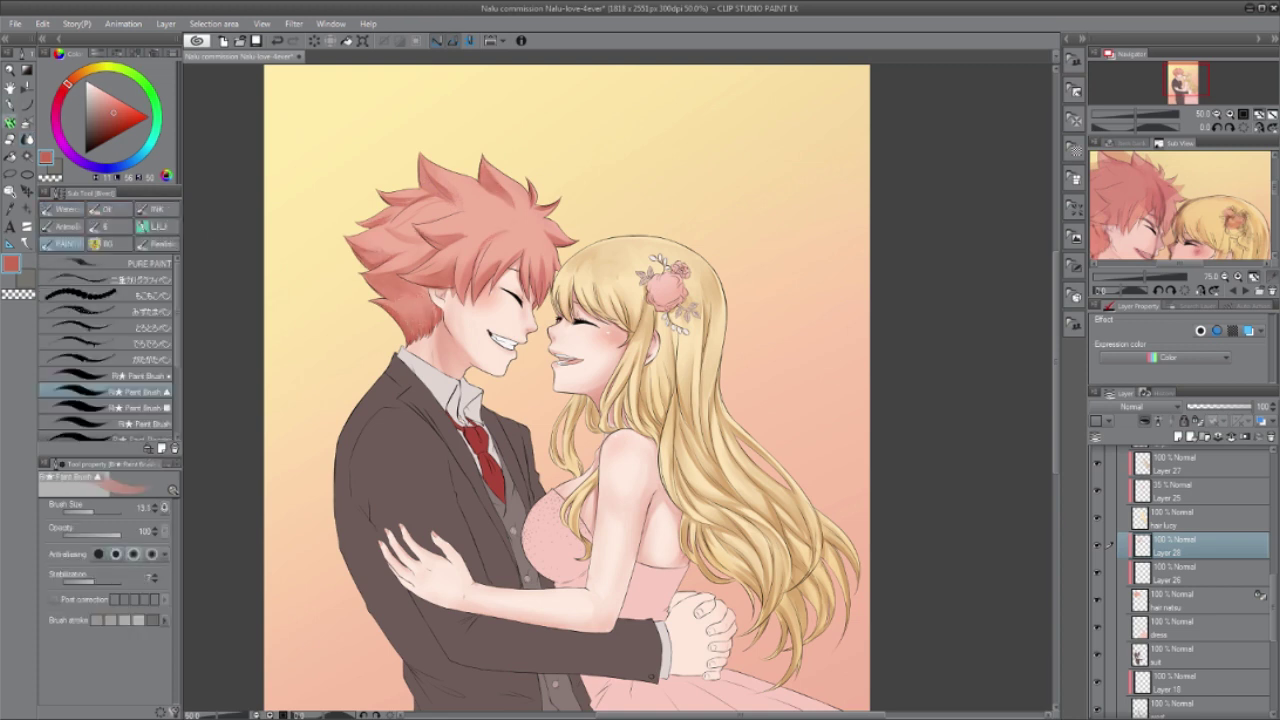
Step: Add and blend shadow strands across the crown of the man's hair between the spikes
drag(461, 209, 425, 225)
drag(504, 209, 471, 248)
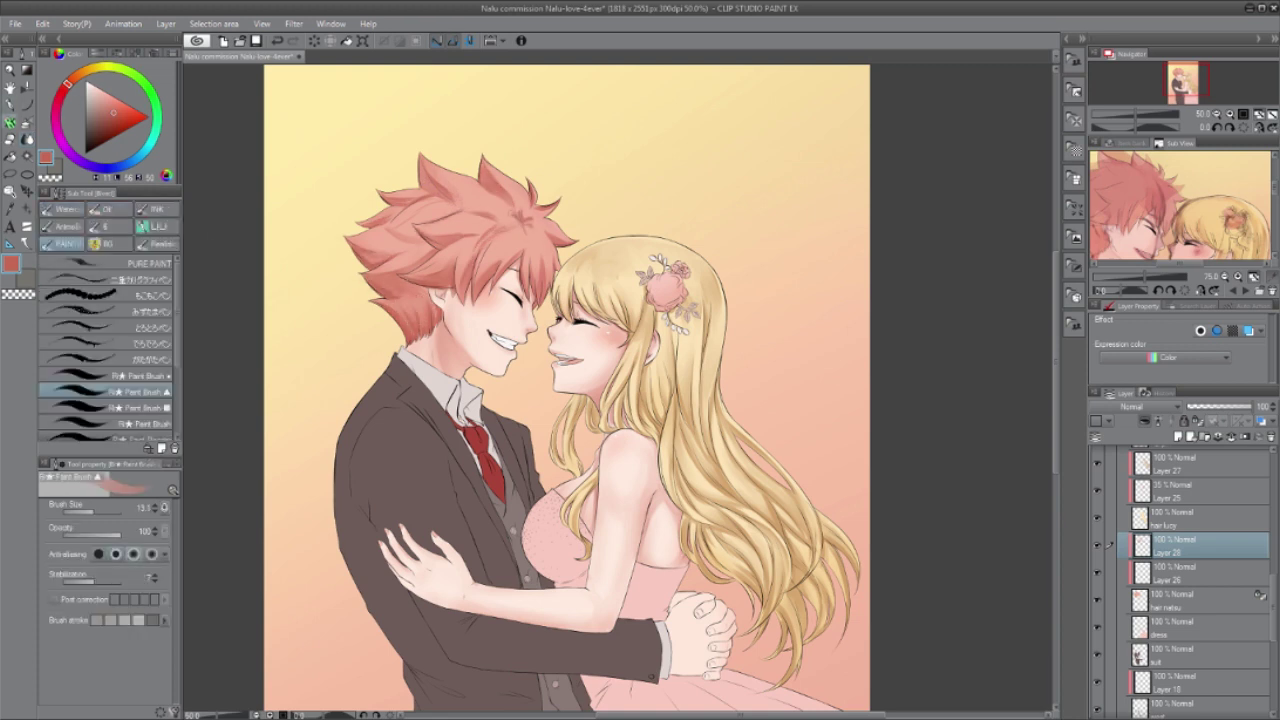
mouse_move(440, 168)
mouse_down()
mouse_move(470, 204)
mouse_move(467, 246)
mouse_up()
key(j)
key(b)
mouse_move(487, 203)
mouse_down()
mouse_move(451, 214)
mouse_move(462, 213)
mouse_up()
key(j)
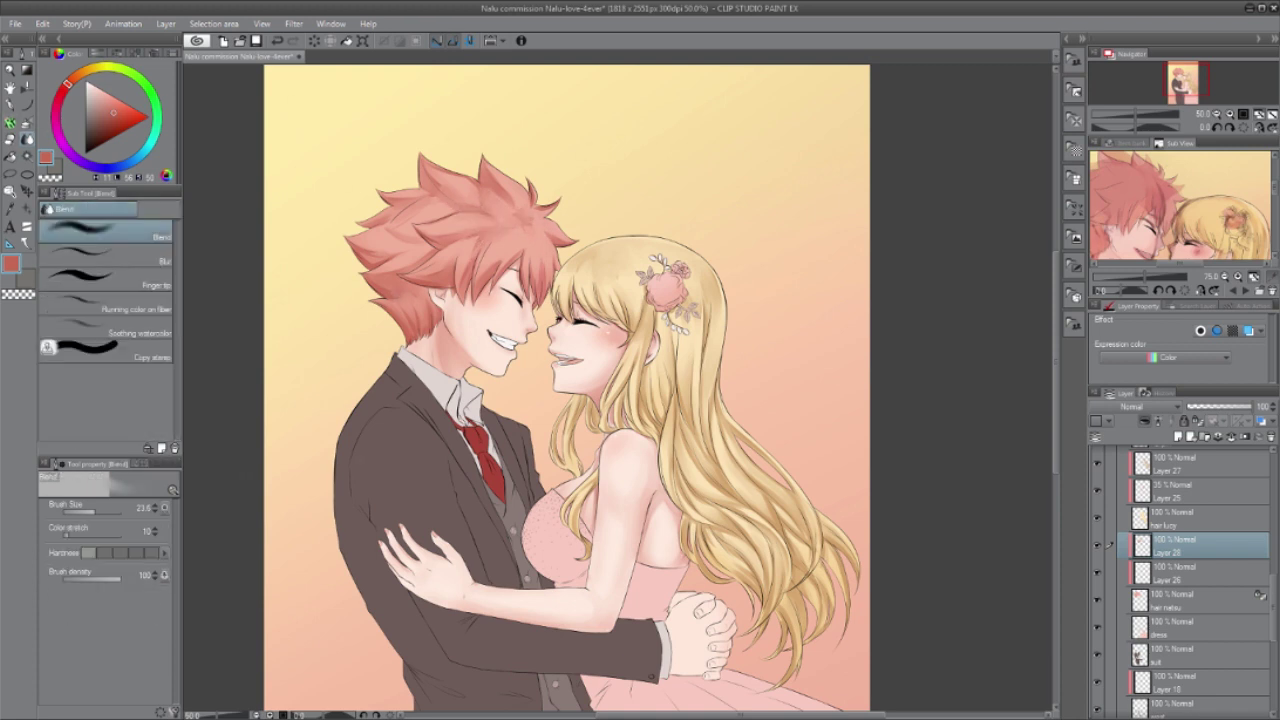
key(b)
key(j)
Step: Refine the shadows on the man's back spikes and upper fringe with the Paint Brush, Blend tool and transparent colour
drag(382, 221, 362, 227)
key(b)
key(j)
key(p)
mouse_move(506, 226)
mouse_down()
mouse_move(488, 234)
mouse_move(531, 227)
mouse_up()
key(b)
key(j)
key(c)
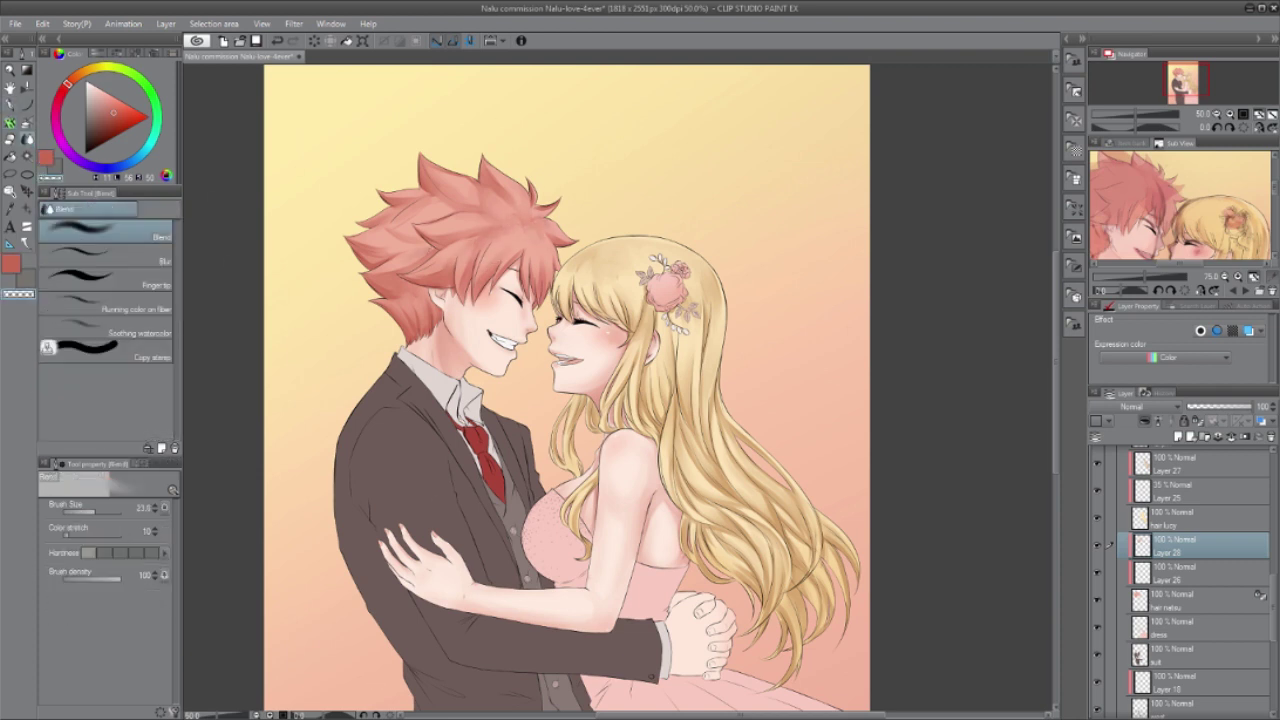
key(b)
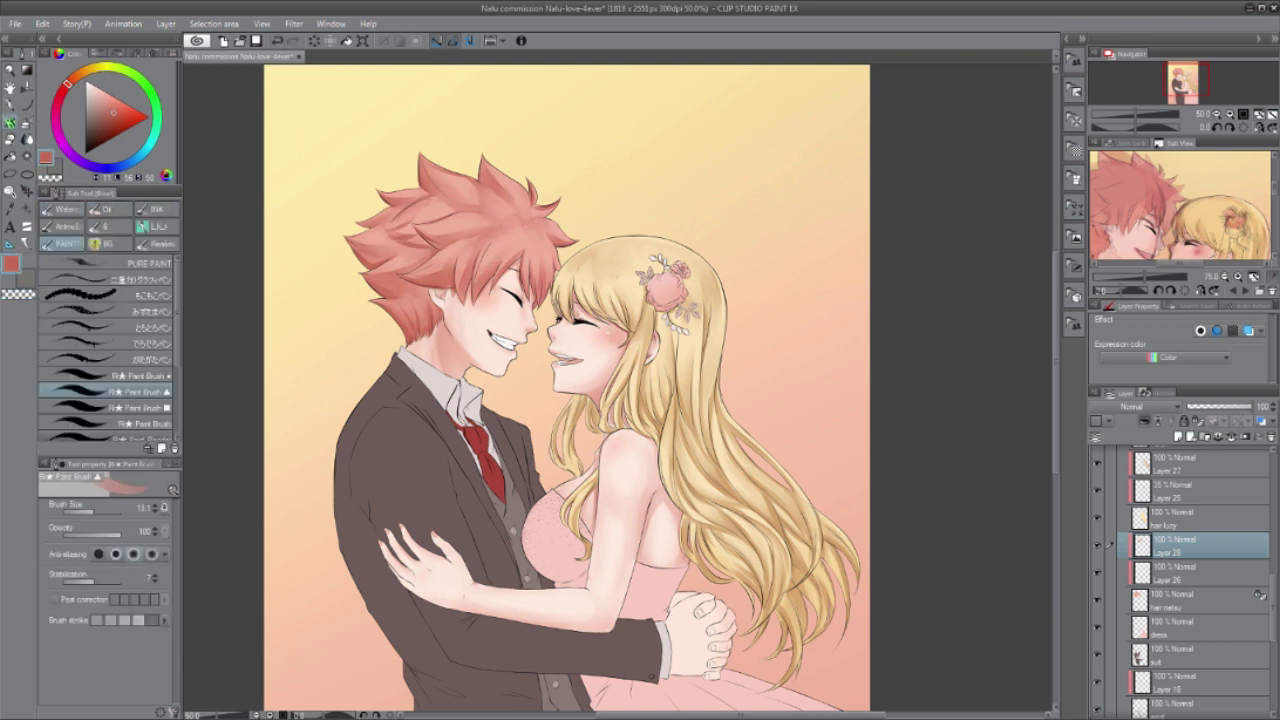
key(j)
key(ctrl+minus)
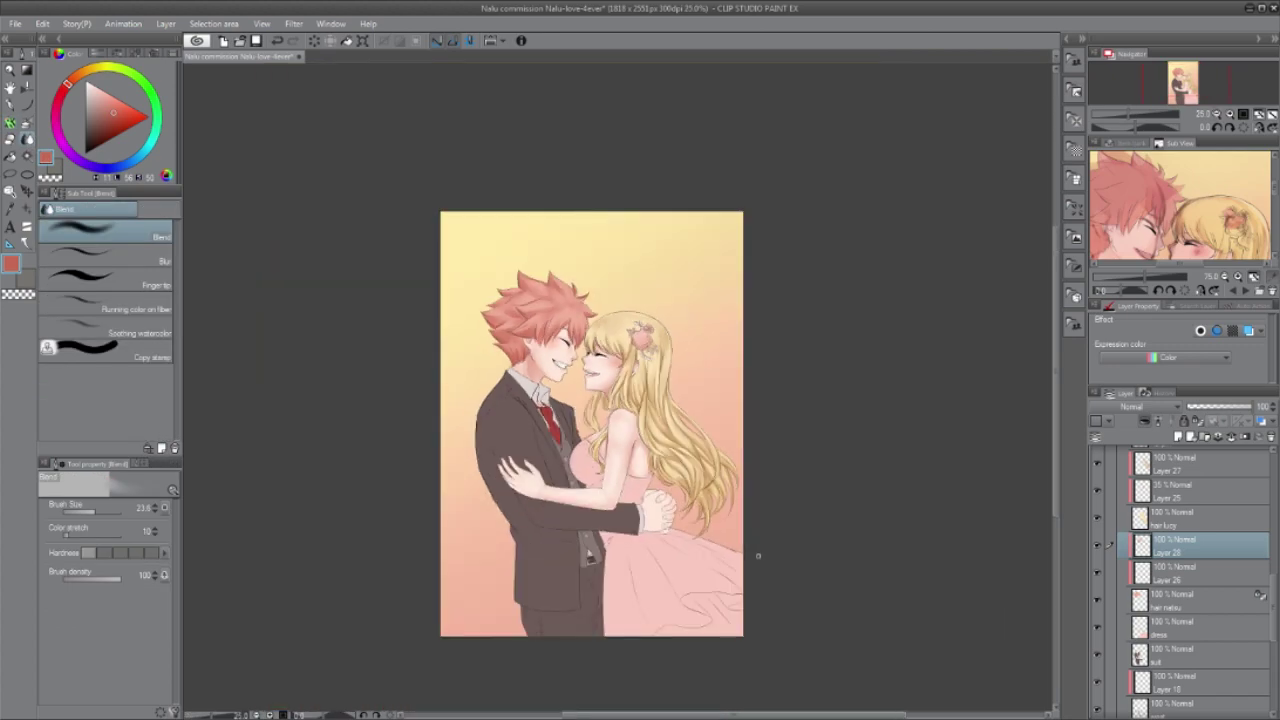
Step: Select the whole canvas on Layer 12 above the lines and fill it with a very dark red
drag(1273, 605, 1273, 518)
click(1200, 568)
key(ctrl+plus)
key(m)
mouse_move(315, 200)
mouse_down()
mouse_move(817, 66)
mouse_move(325, 75)
mouse_up()
click(97, 146)
click(620, 689)
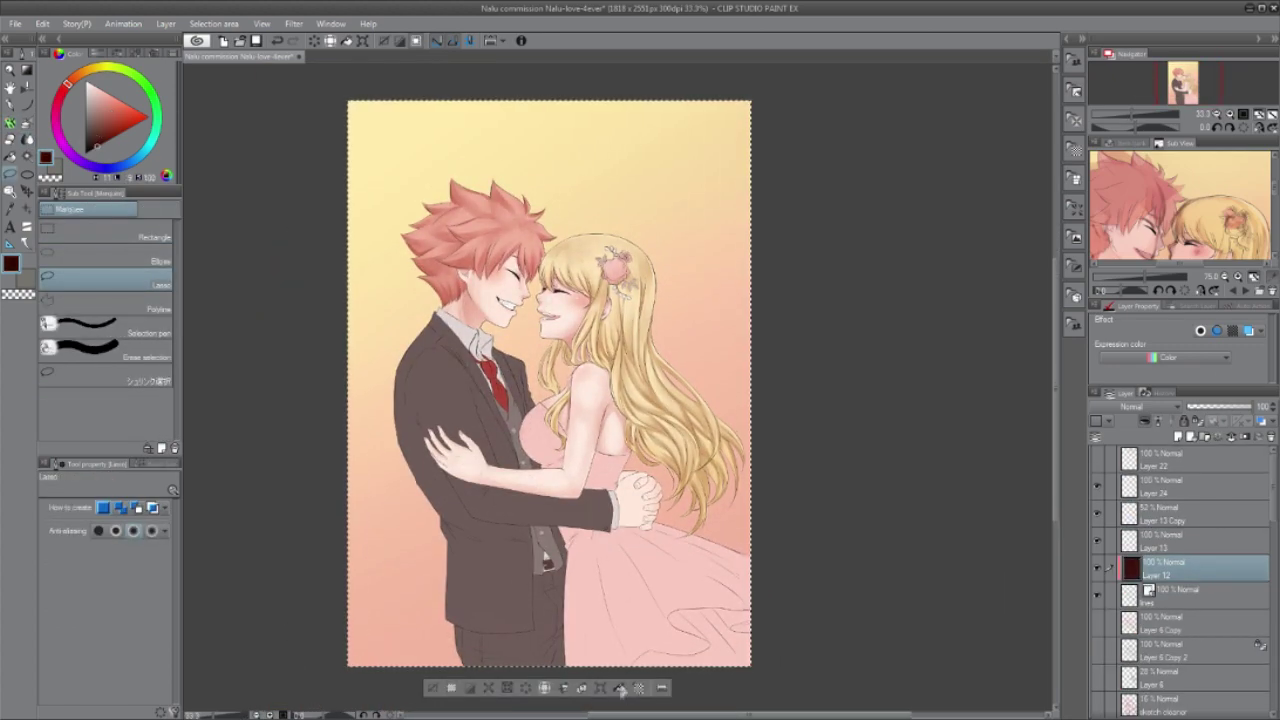
Step: Tint the line art around the faces on Layer 12 in a brighter red with the Hard airbrush
scroll(672, 302, up, 1)
key(b)
scroll(416, 271, up, 3)
click(106, 232)
click(131, 126)
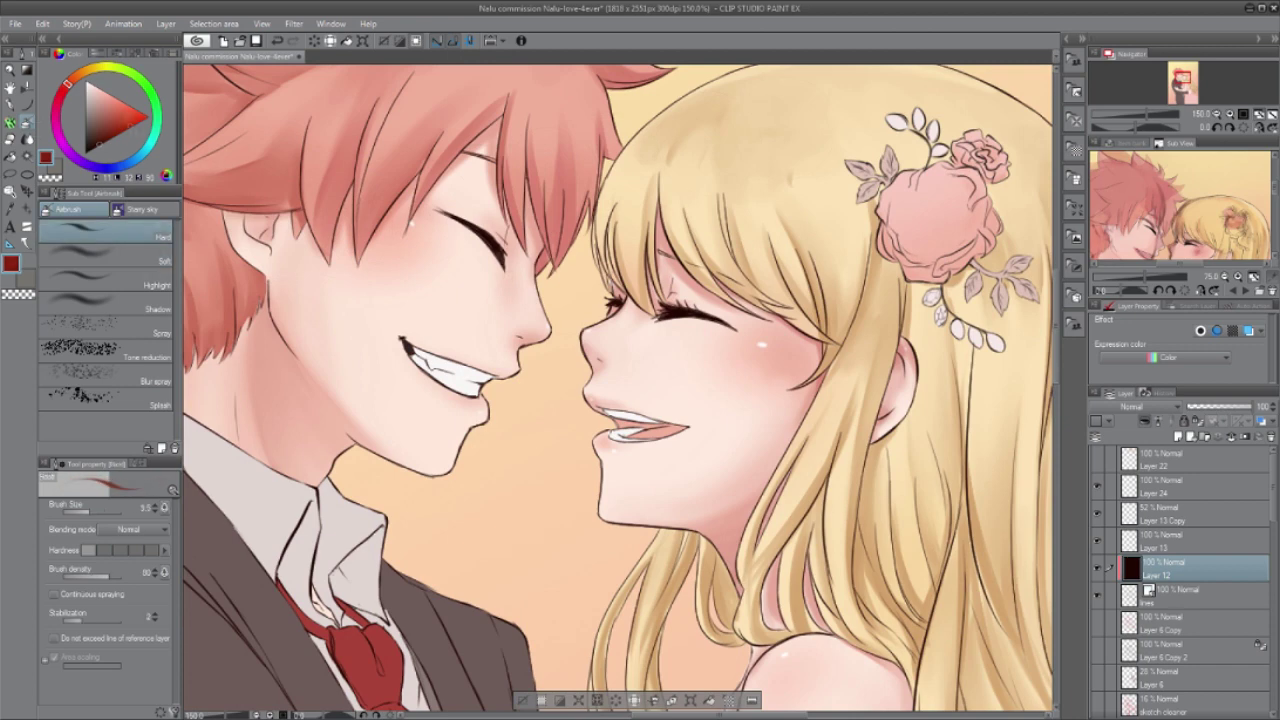
key(j)
key(ctrl+minus)
key(ctrl+minus)
key(ctrl+minus)
key(ctrl+minus)
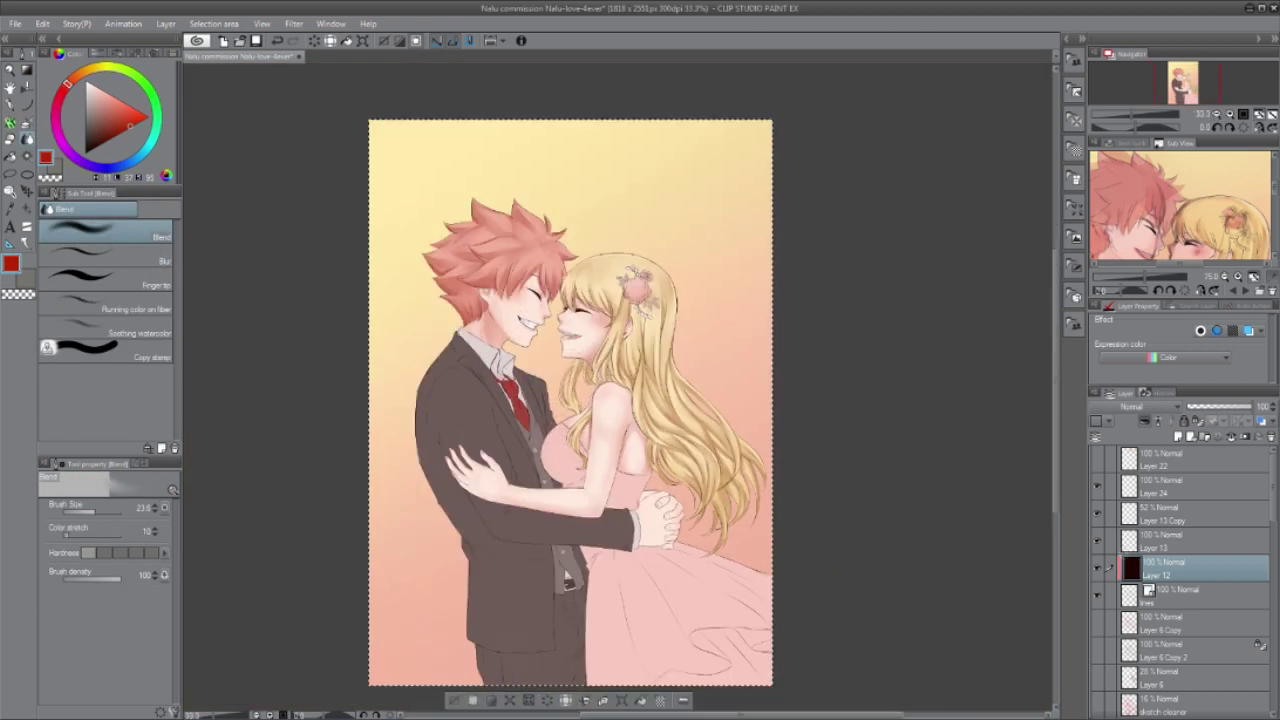
Step: Hide the gradient background on Layer 3 and change the Paper layer colour to a dark grey-brown
scroll(1252, 567, down, 5)
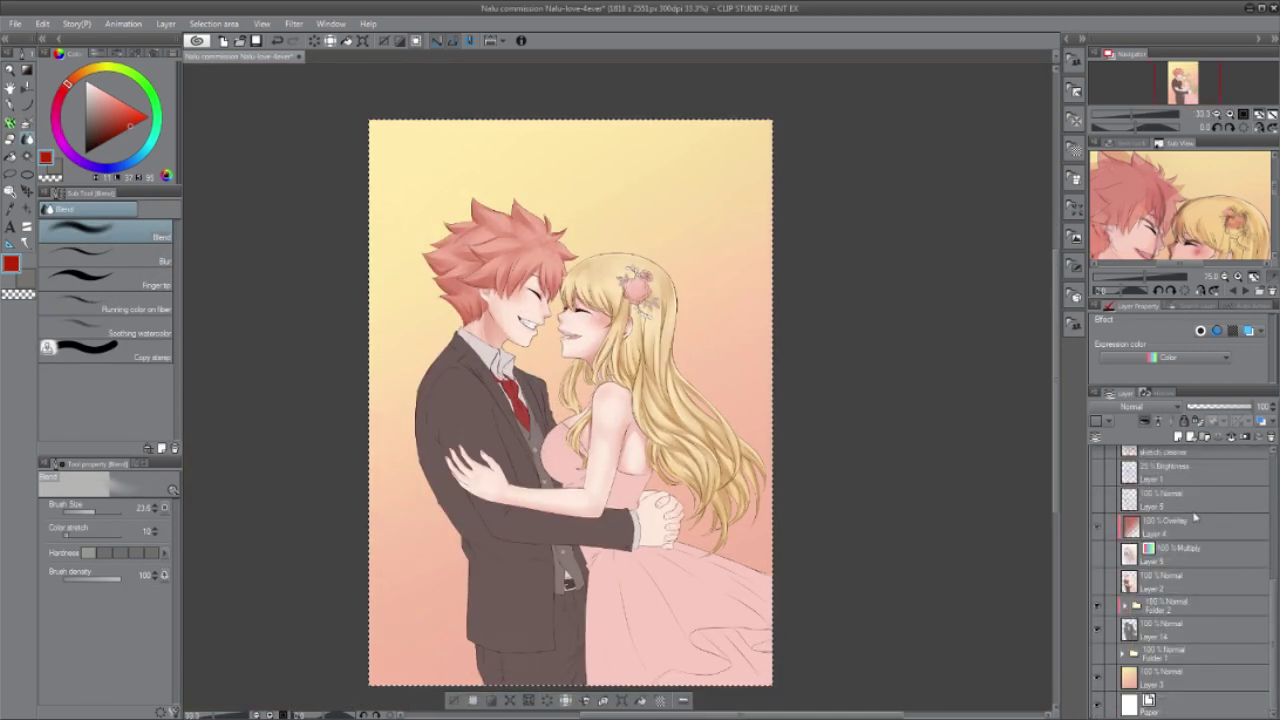
click(1097, 678)
click(1190, 706)
click(1257, 338)
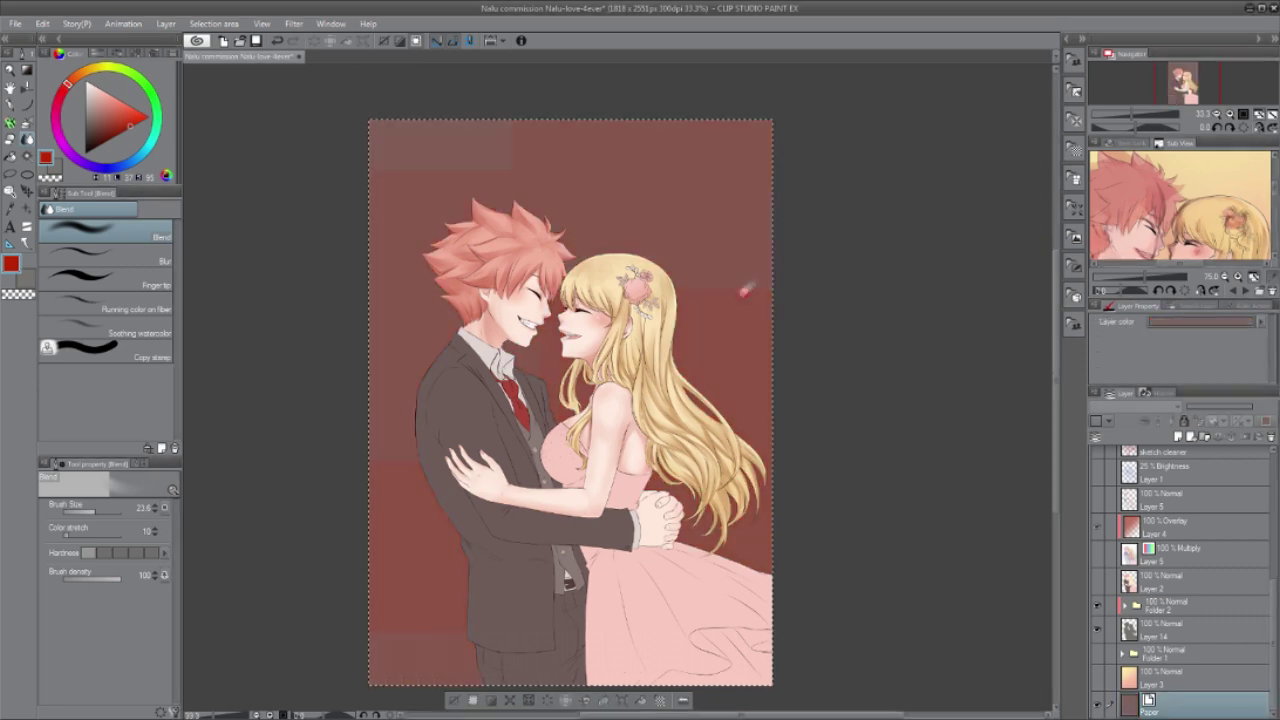
key(ctrl+plus)
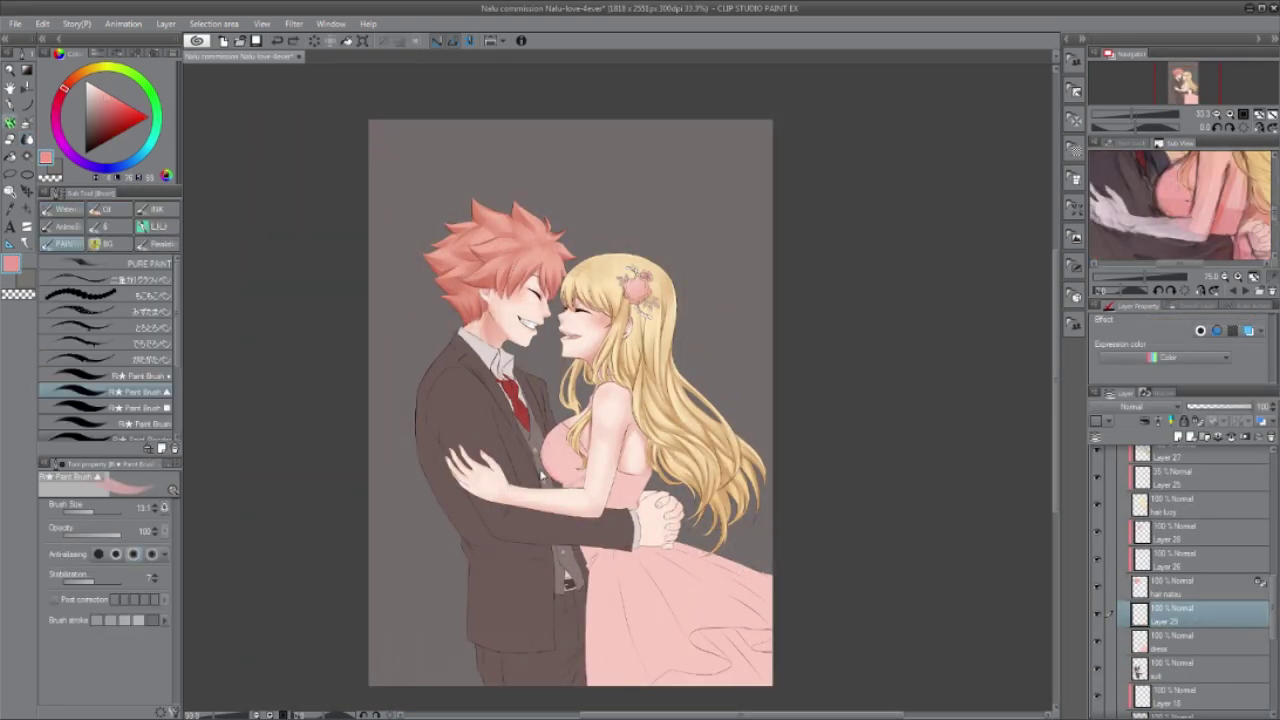
Step: Clip Layer 29 to the dress layer, then shade the bodice in pink and blend it
click(1146, 421)
drag(556, 444, 571, 478)
key(j)
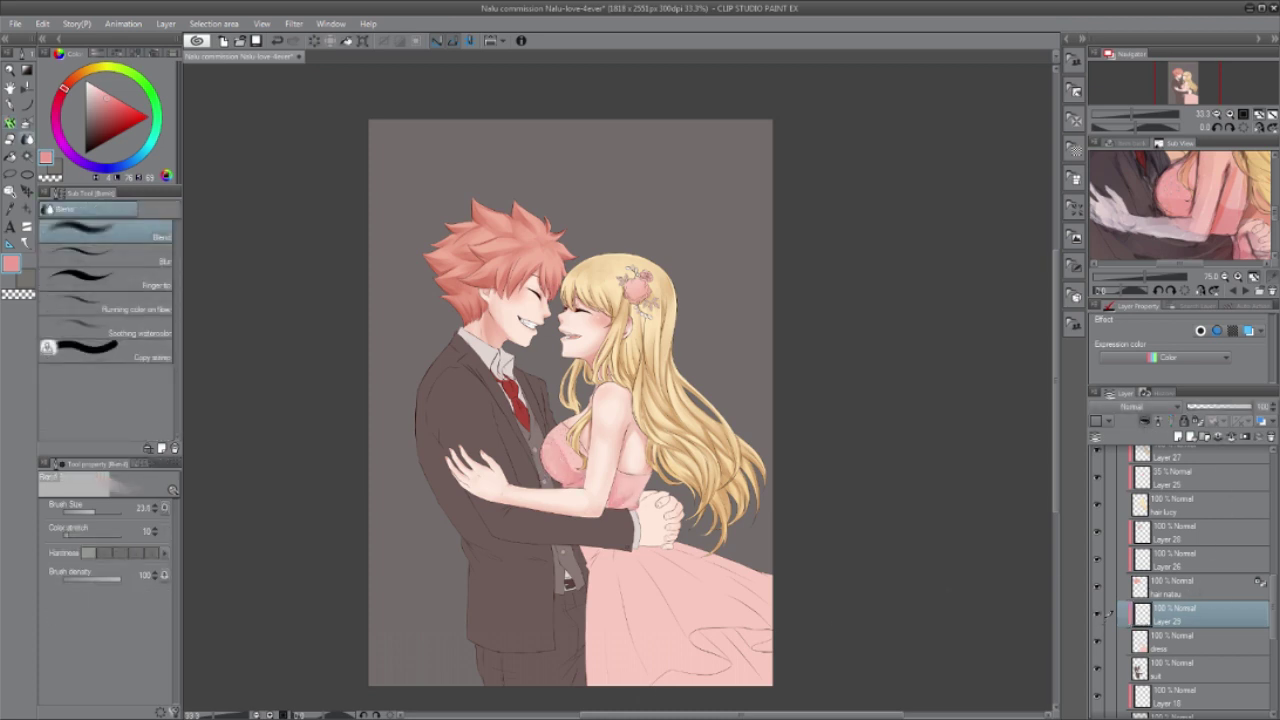
Step: Paint pink fold shadows on the skirt at the waist, down the middle and along the curled hem
key(b)
click(1182, 192)
alt+click(592, 550)
mouse_move(582, 551)
mouse_down()
mouse_move(598, 546)
mouse_move(620, 600)
mouse_up()
alt+click(592, 551)
key(b)
drag(740, 630, 704, 662)
drag(676, 650, 762, 678)
drag(656, 564, 638, 596)
mouse_move(768, 578)
mouse_down()
mouse_move(726, 602)
mouse_move(643, 495)
mouse_up()
Step: Check the skirt in the reference sketch and deepen the shadows on the skirt folds and bodice
drag(1200, 245, 1190, 160)
click(1230, 198)
click(1230, 205)
mouse_move(718, 532)
mouse_down()
mouse_move(694, 556)
mouse_move(724, 549)
mouse_up()
drag(636, 598, 700, 578)
key(ctrl+plus)
key(b)
drag(600, 510, 558, 460)
key(j)
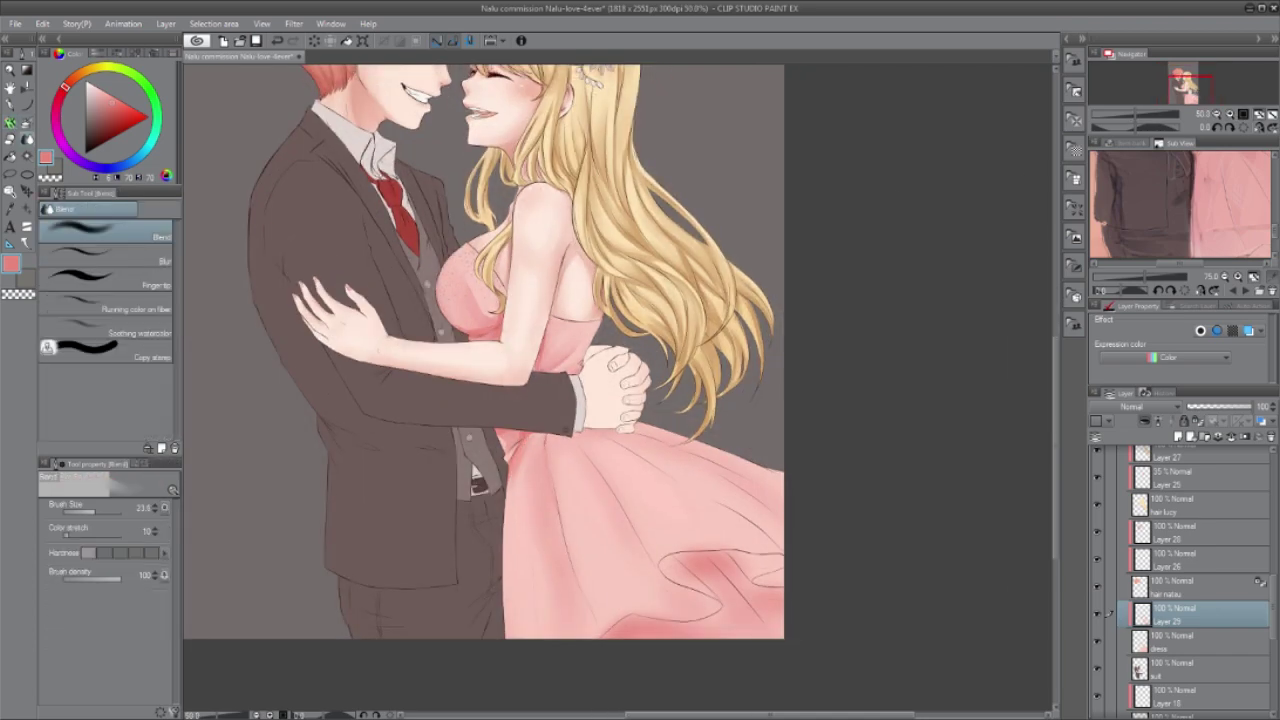
Step: Refine the skirt's central fold, curled hem and outer edge shadows with the Paint Brush
key(b)
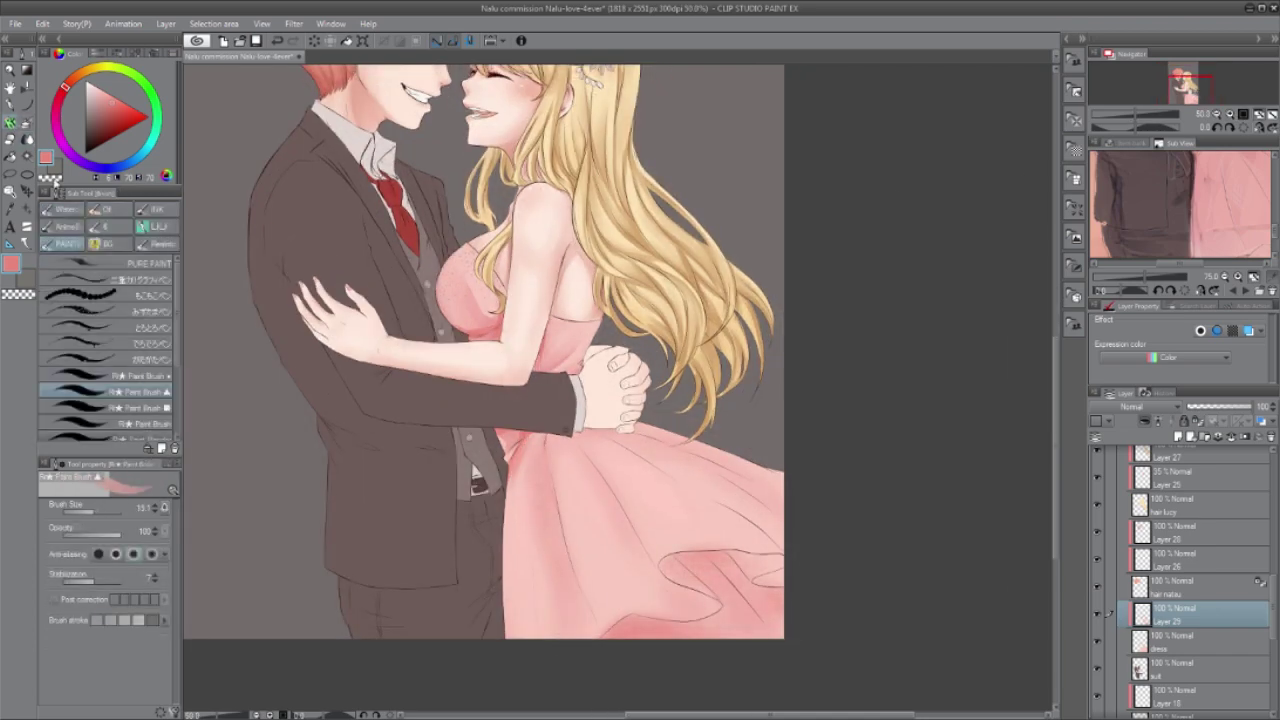
mouse_move(590, 434)
mouse_down()
mouse_move(650, 460)
mouse_move(660, 554)
mouse_up()
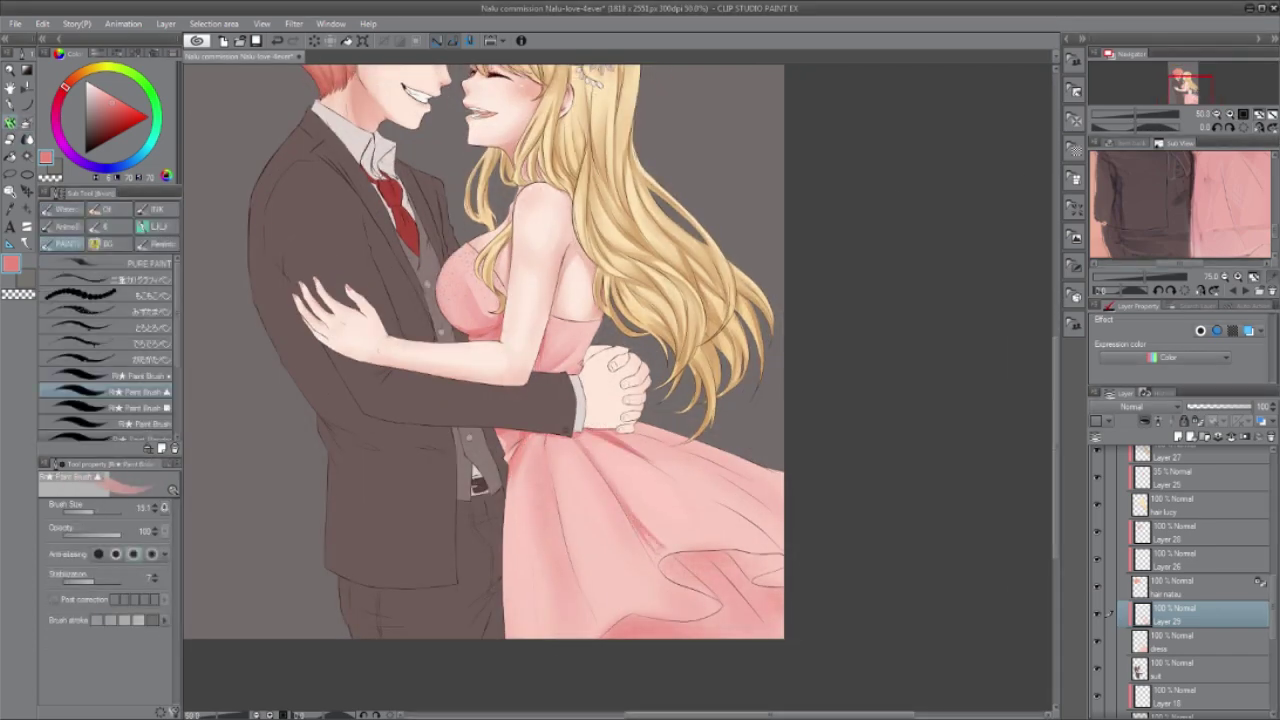
drag(716, 592, 700, 612)
drag(680, 556, 718, 582)
mouse_move(712, 556)
mouse_down()
mouse_move(746, 598)
mouse_move(780, 568)
mouse_up()
drag(702, 494, 780, 548)
Step: Blend the fold shadows across the skirt from the waist to the curled hem and outer edge
key(j)
mouse_move(744, 490)
mouse_down()
mouse_move(782, 520)
mouse_move(778, 536)
mouse_up()
drag(622, 500, 668, 552)
drag(612, 436, 644, 460)
drag(677, 560, 704, 574)
mouse_move(722, 554)
mouse_down()
mouse_move(746, 573)
mouse_move(688, 611)
mouse_up()
mouse_move(579, 431)
mouse_down()
mouse_move(602, 440)
mouse_move(541, 570)
mouse_up()
Step: Paint and blend long vertical fold shadows on the side of the skirt next to the man's suit
key(b)
drag(541, 436, 529, 645)
drag(510, 478, 507, 638)
key(j)
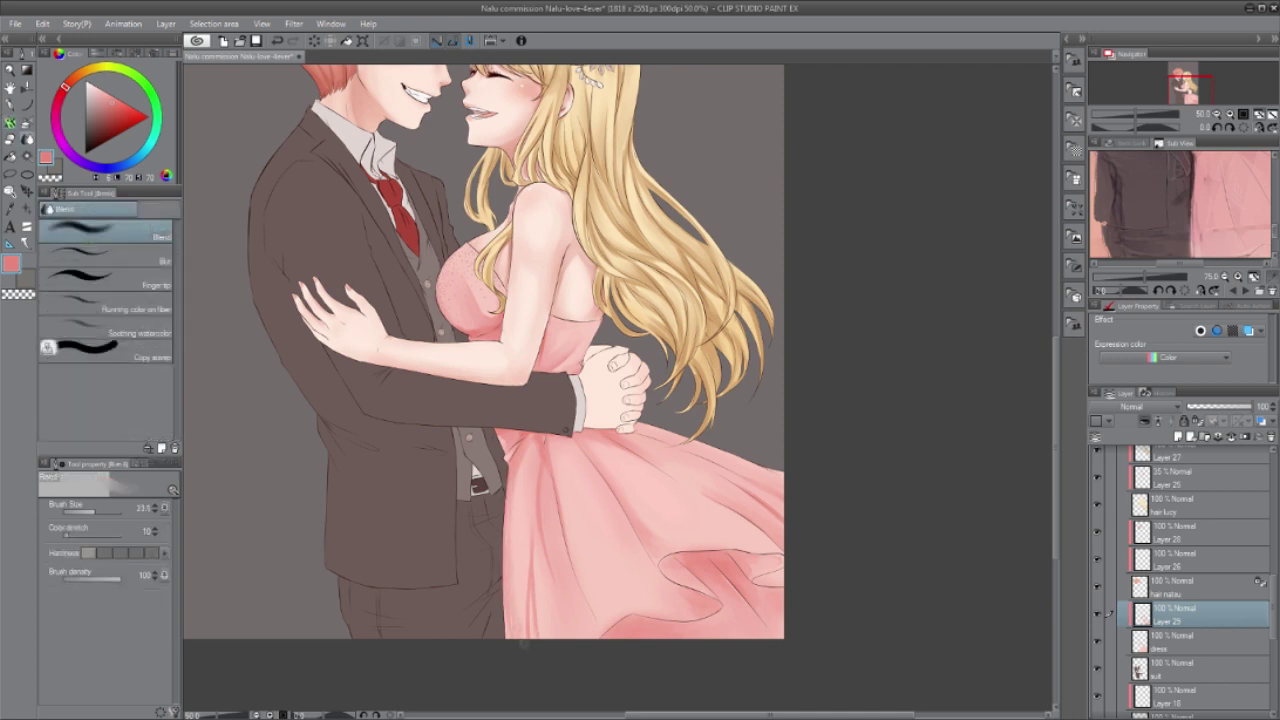
drag(538, 500, 537, 636)
Step: Paint more diagonal fold shadows through the middle of the skirt with the Paint Brush
key(b)
drag(640, 450, 590, 568)
drag(670, 530, 640, 588)
drag(630, 466, 590, 600)
drag(595, 446, 570, 512)
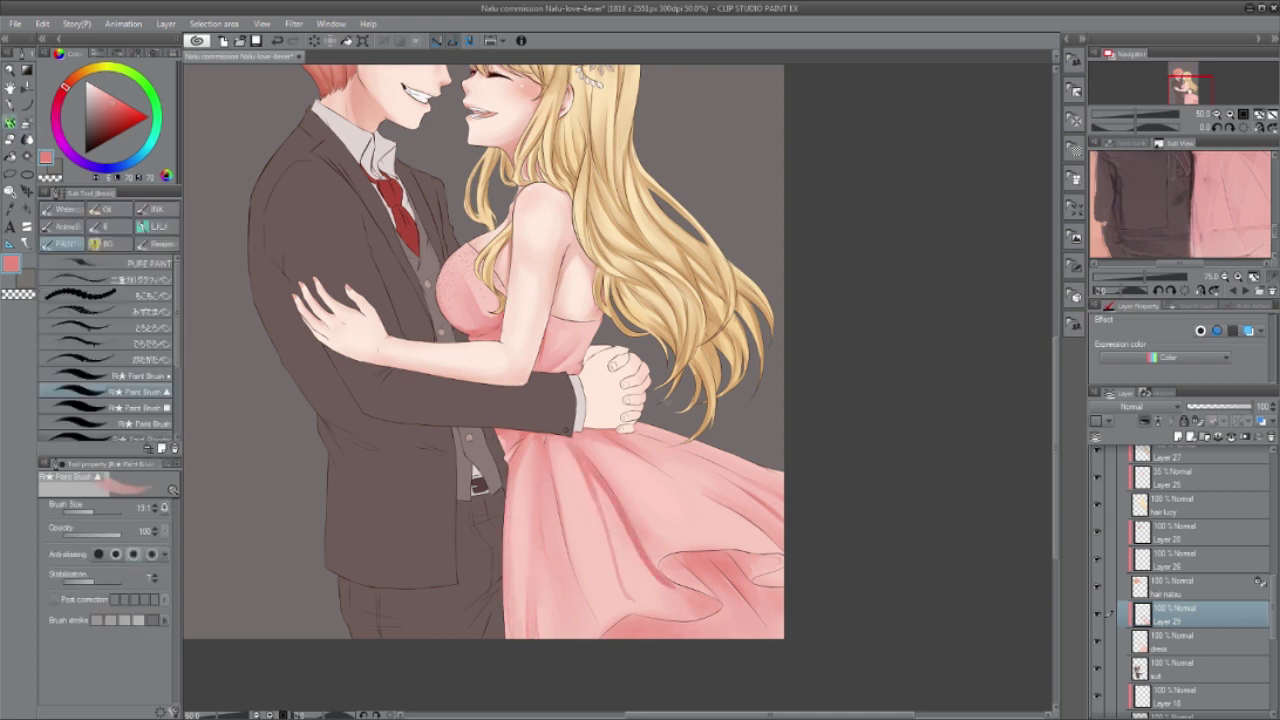
key(j)
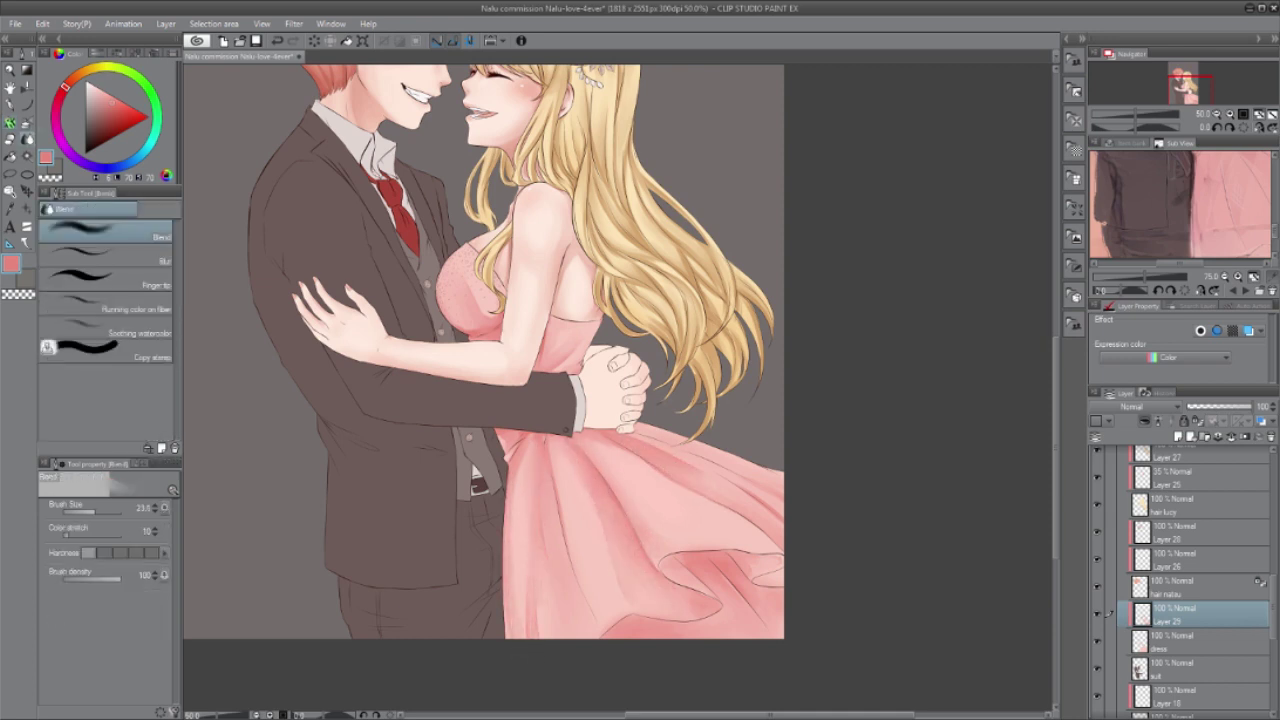
Step: Shade the folds along the skirt's upper edge from the clasped hands outward and blend them
key(b)
drag(676, 450, 775, 504)
drag(636, 424, 687, 443)
drag(737, 477, 783, 489)
key(j)
mouse_move(653, 431)
mouse_down()
mouse_move(685, 441)
mouse_move(645, 458)
mouse_up()
key(b)
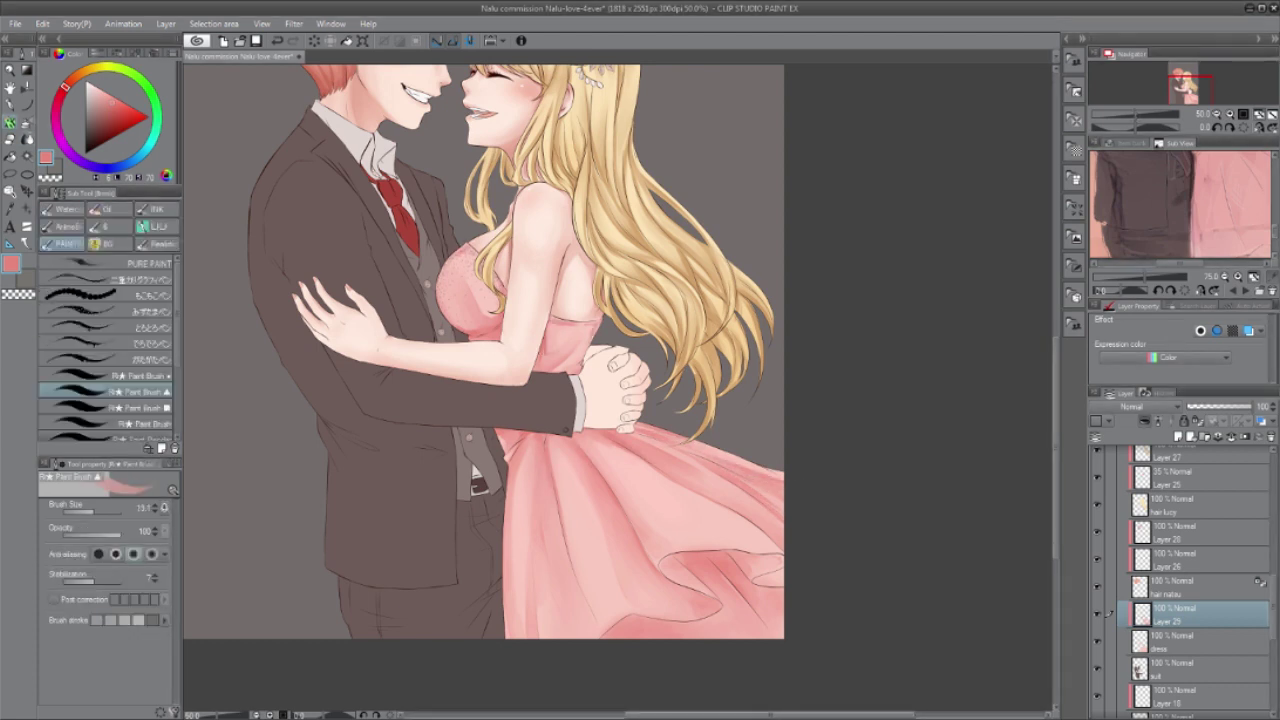
Step: Touch up and soften the remaining dress shadows on Layer 29, alternating the Paint Brush and Blend tool
key(j)
key(b)
key(j)
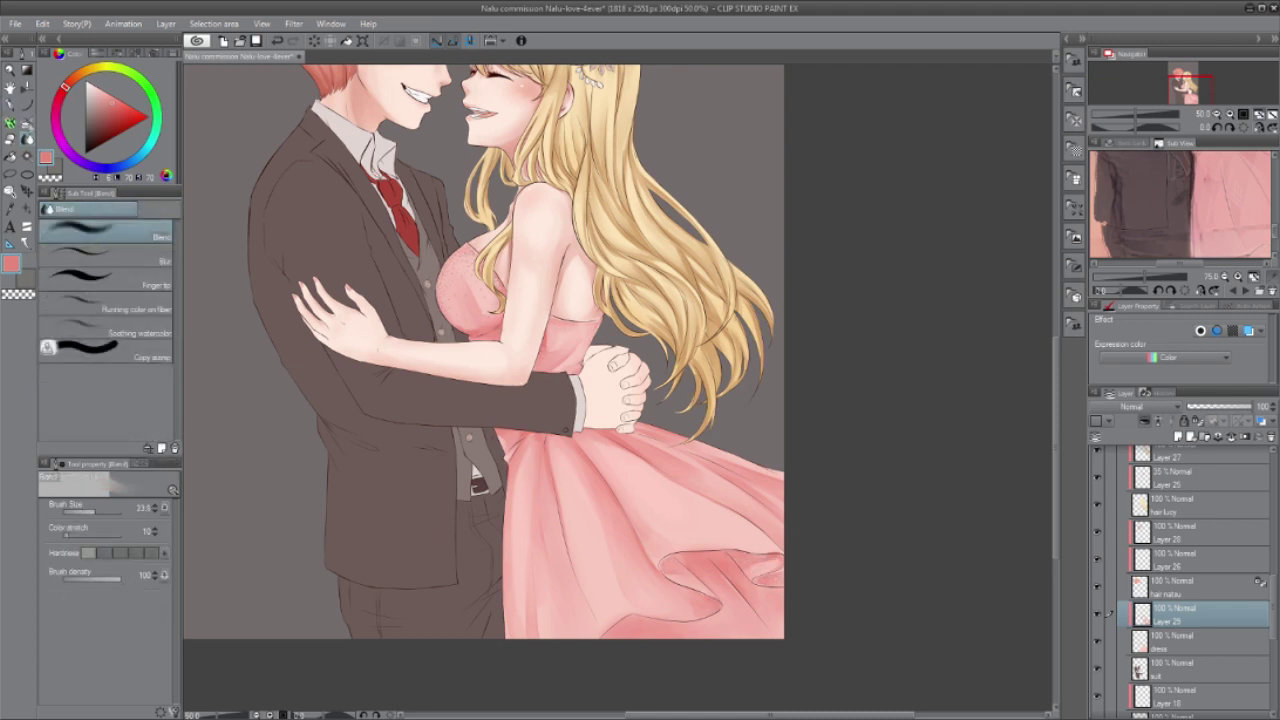
key(b)
key(j)
key(b)
key(j)
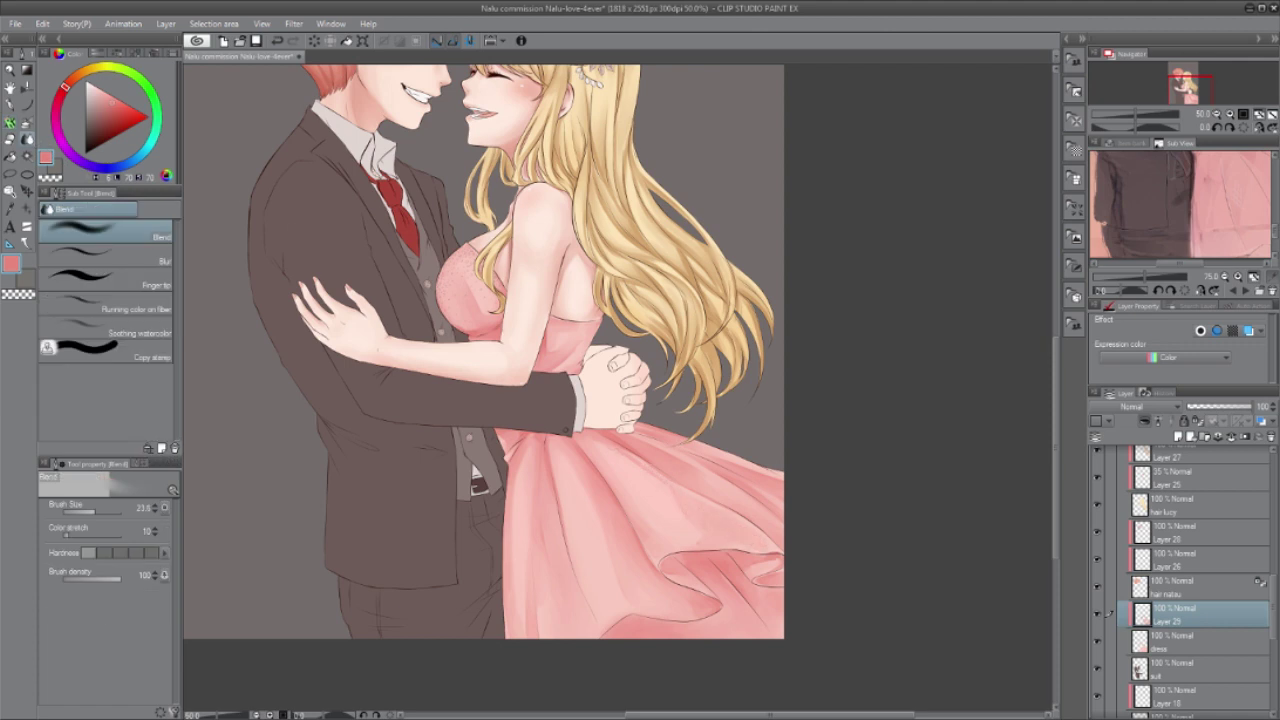
key(ctrl+minus)
key(b)
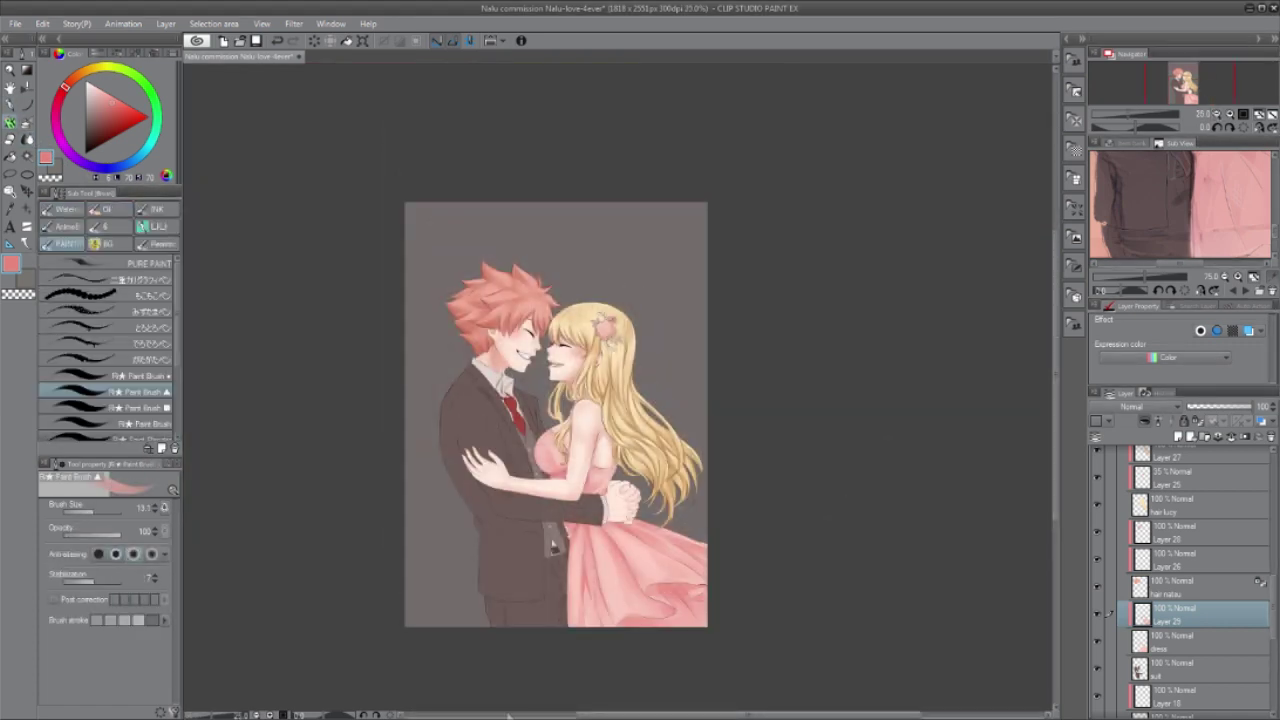
key(j)
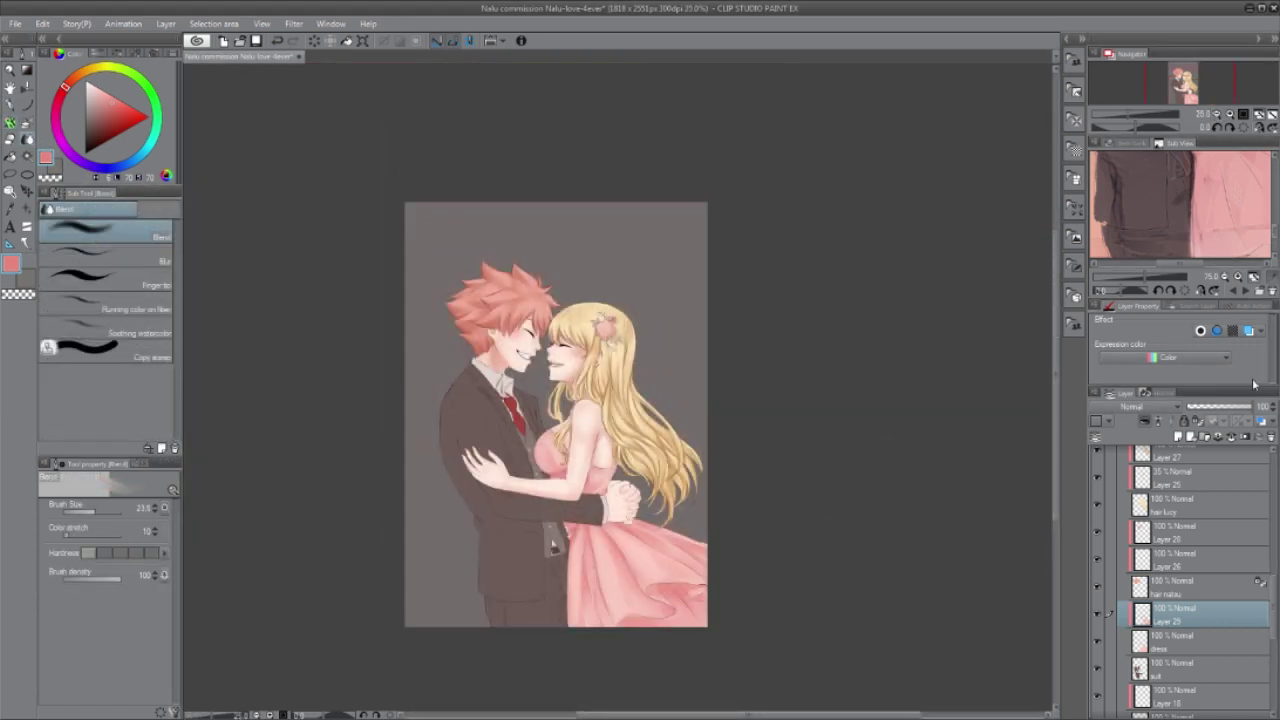
Step: Try the Layer 4 overlay directly above Folder 2 at a lower opacity with the gradient background shown
scroll(1190, 600, down, 10)
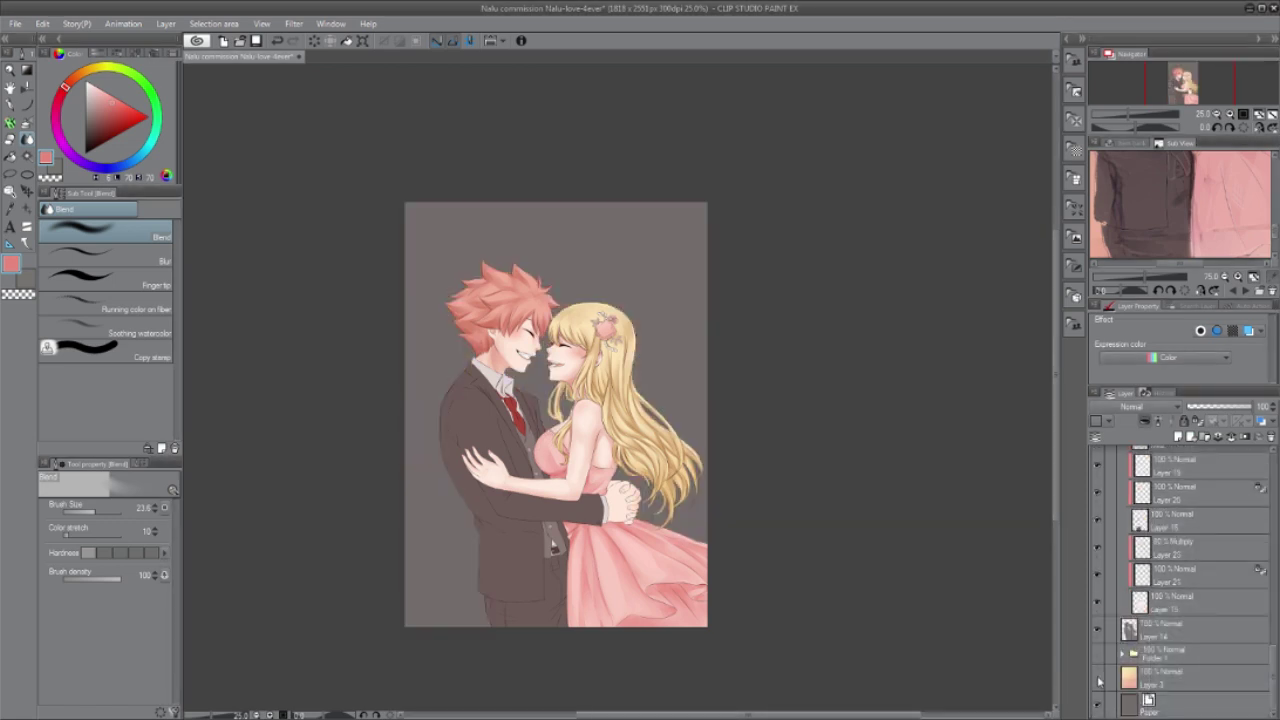
click(1098, 683)
scroll(1190, 600, up, 10)
click(1124, 638)
drag(1188, 563, 1190, 618)
click(1193, 408)
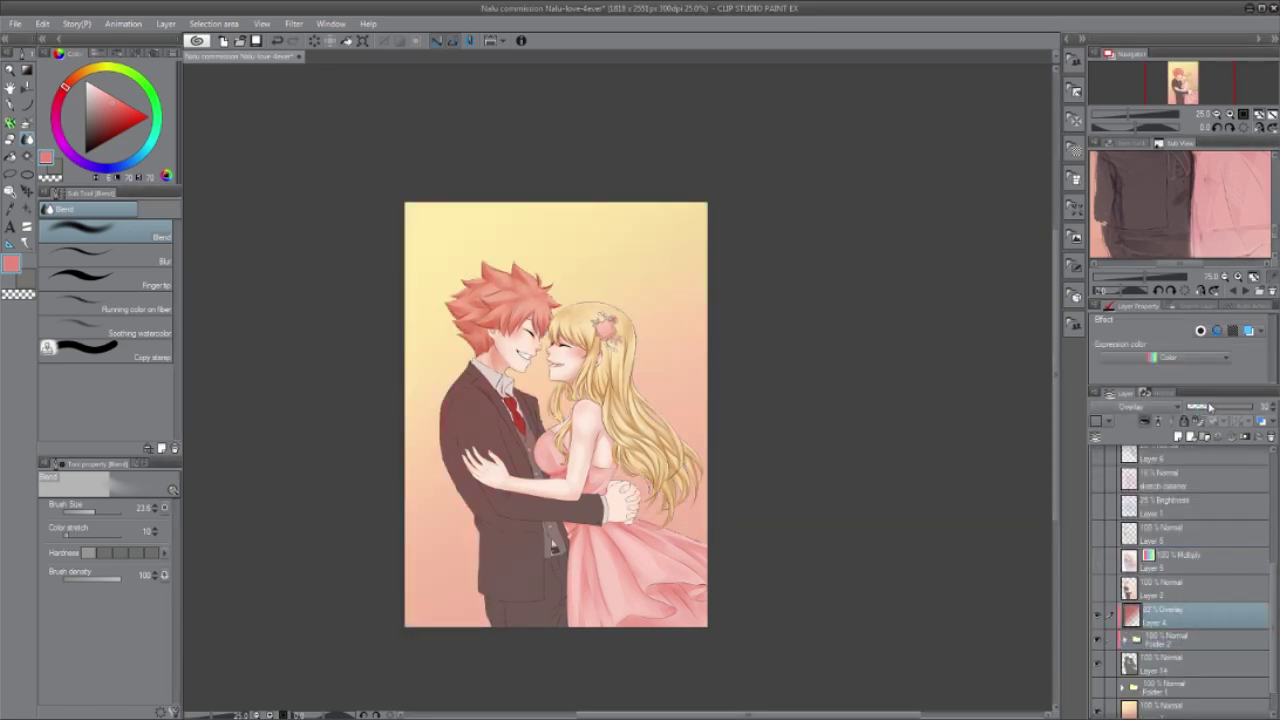
drag(1209, 407, 1254, 407)
drag(1193, 615, 1194, 548)
scroll(1180, 605, down, 3)
click(1160, 607)
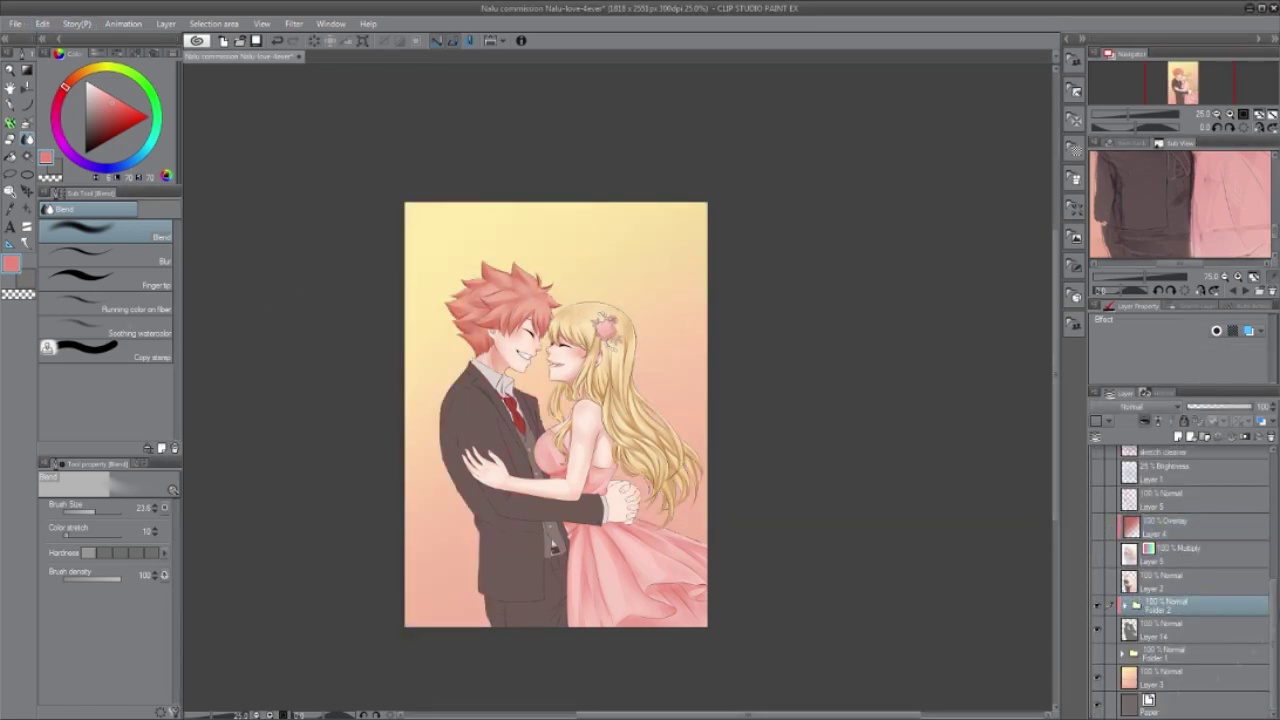
click(1098, 678)
Step: Expand Folder 2, hide the gradient background and select Layer 20 for work on the two faces
key(ctrl+plus)
key(ctrl+plus)
key(ctrl+plus)
key(ctrl+plus)
drag(530, 300, 790, 430)
click(1124, 606)
drag(1271, 595, 1267, 620)
click(1098, 651)
click(1098, 651)
scroll(1110, 640, down, 3)
click(1098, 702)
click(1098, 702)
click(1195, 677)
key(ctrl+plus)
key(ctrl+plus)
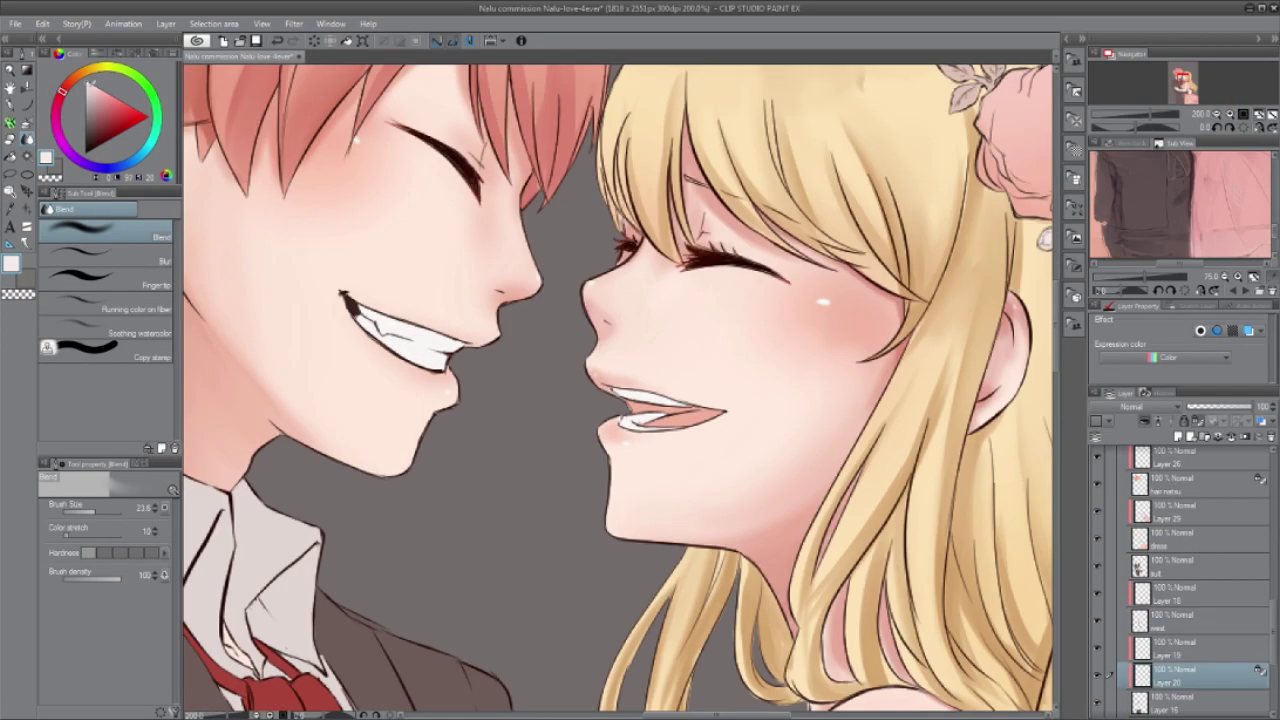
Step: Shade the man's teeth with a pale grey-violet tone and blend the strokes on Layer 20
key(e)
key(b)
key(p)
click(1198, 421)
key(b)
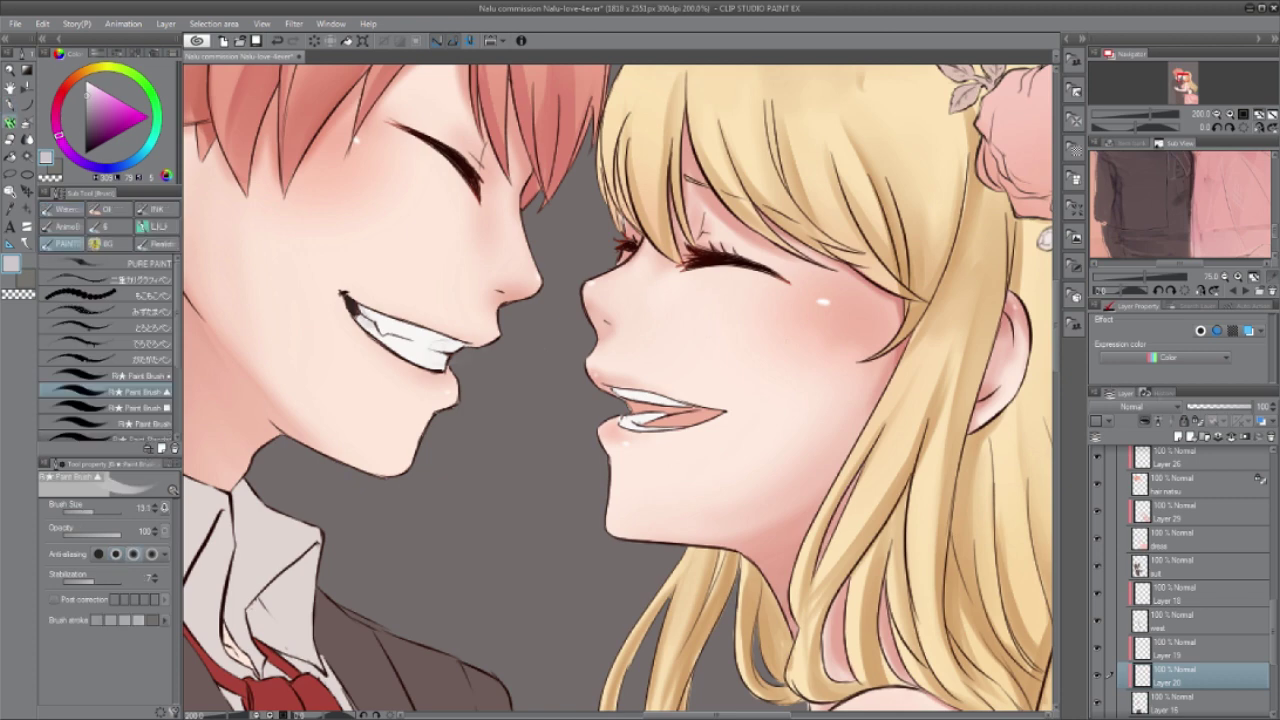
key(j)
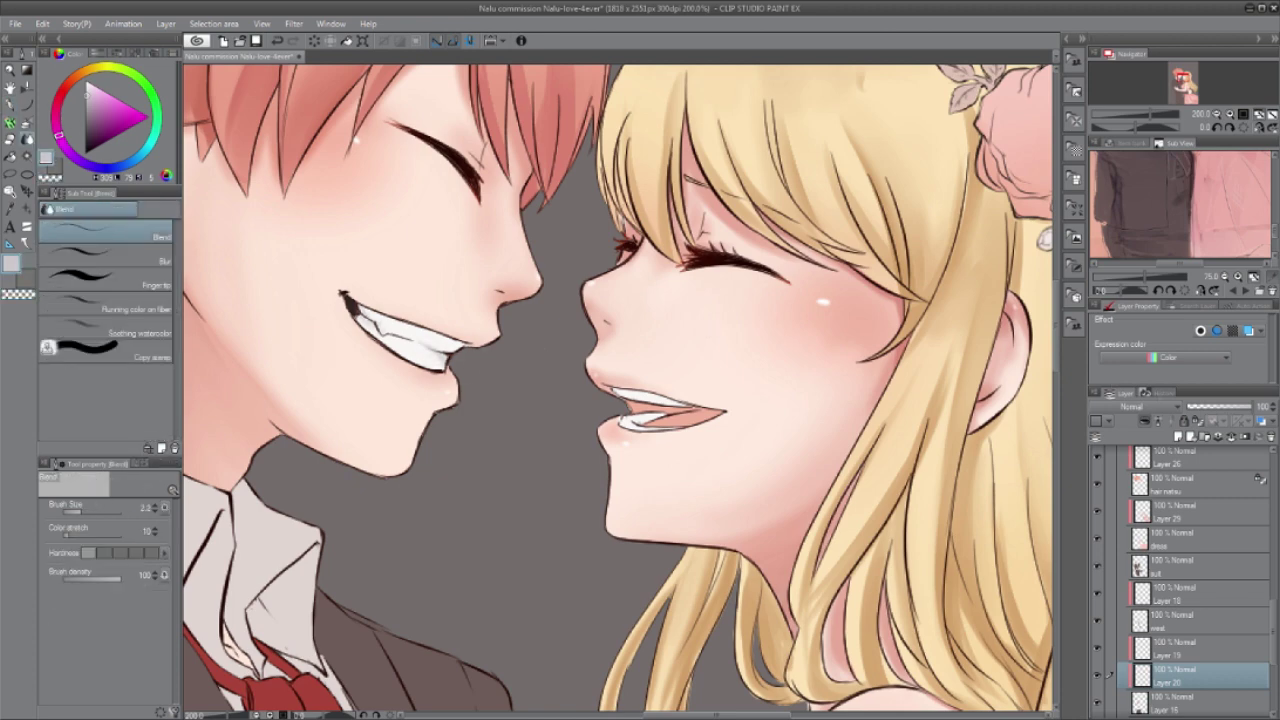
key(b)
key(h)
Step: Paint the woman's upper teeth using a tone sampled from the man's teeth
key(ctrl+z)
drag(884, 308, 870, 318)
key(ctrl+z)
click(87, 83)
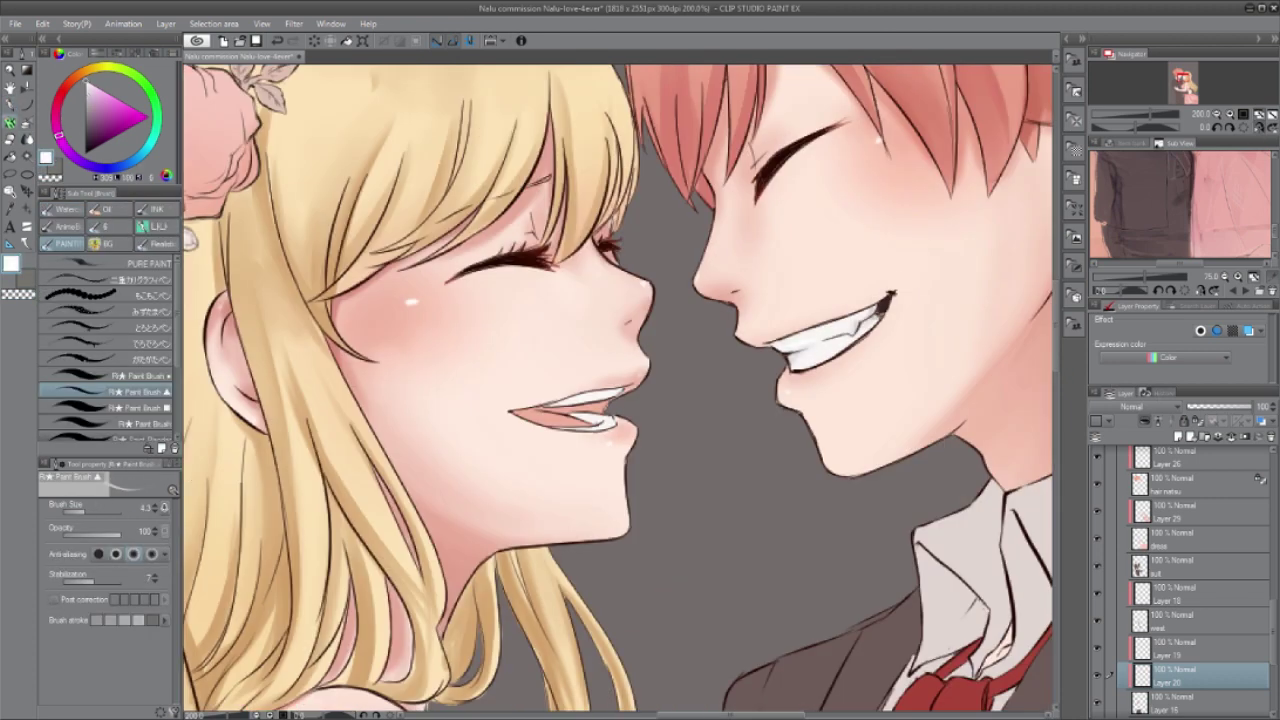
alt+click(794, 358)
drag(553, 404, 608, 403)
Step: Paint a darker red inside the woman's open mouth on Layer 19, sampling colours from the mouth, and blend it
click(1185, 657)
alt+click(572, 412)
drag(522, 412, 609, 400)
alt+click(570, 409)
key(j)
key(b)
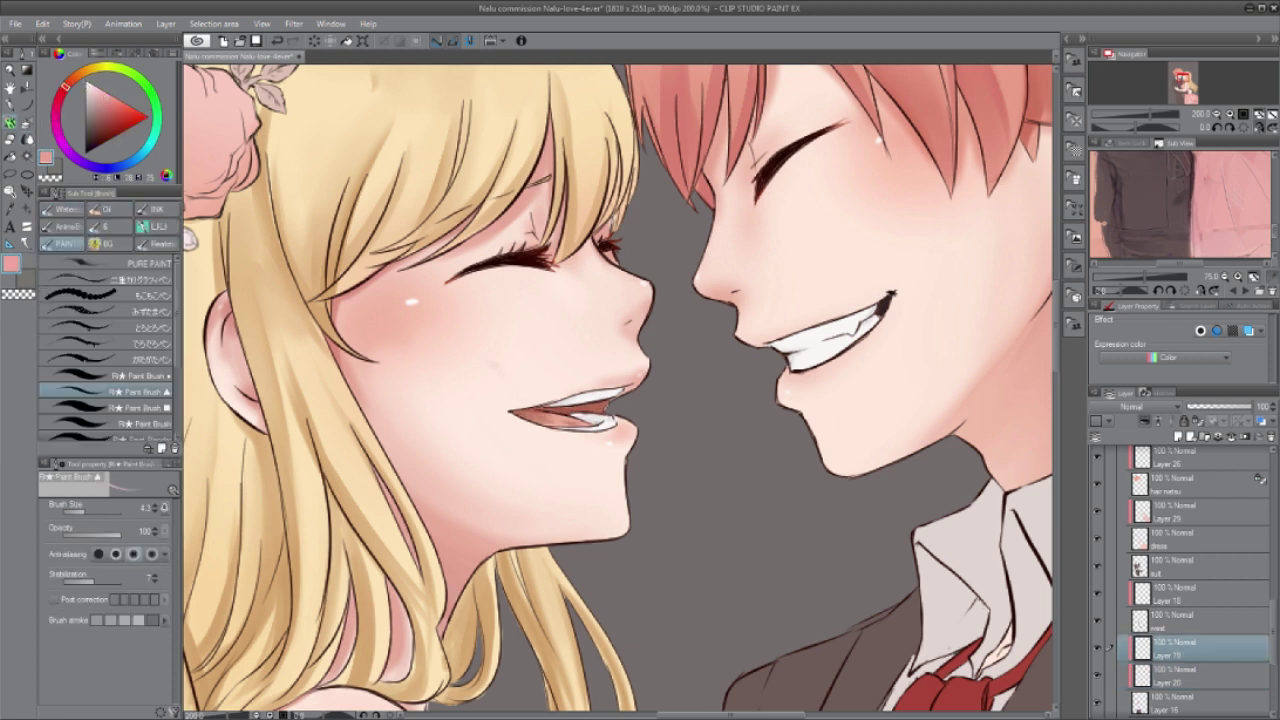
Step: Lighten the woman's tongue with the G-pen and deepen the mouth interior with a darker red
key(p)
drag(531, 420, 572, 415)
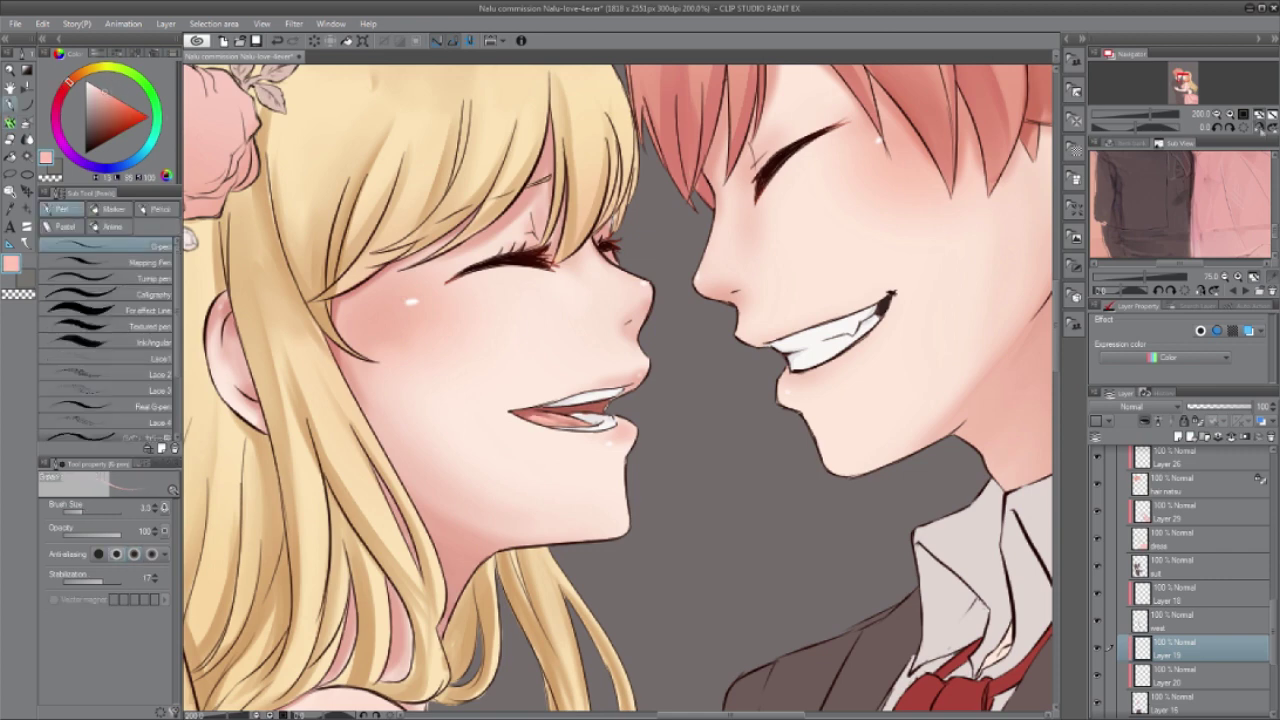
key(h)
key(p)
key(j)
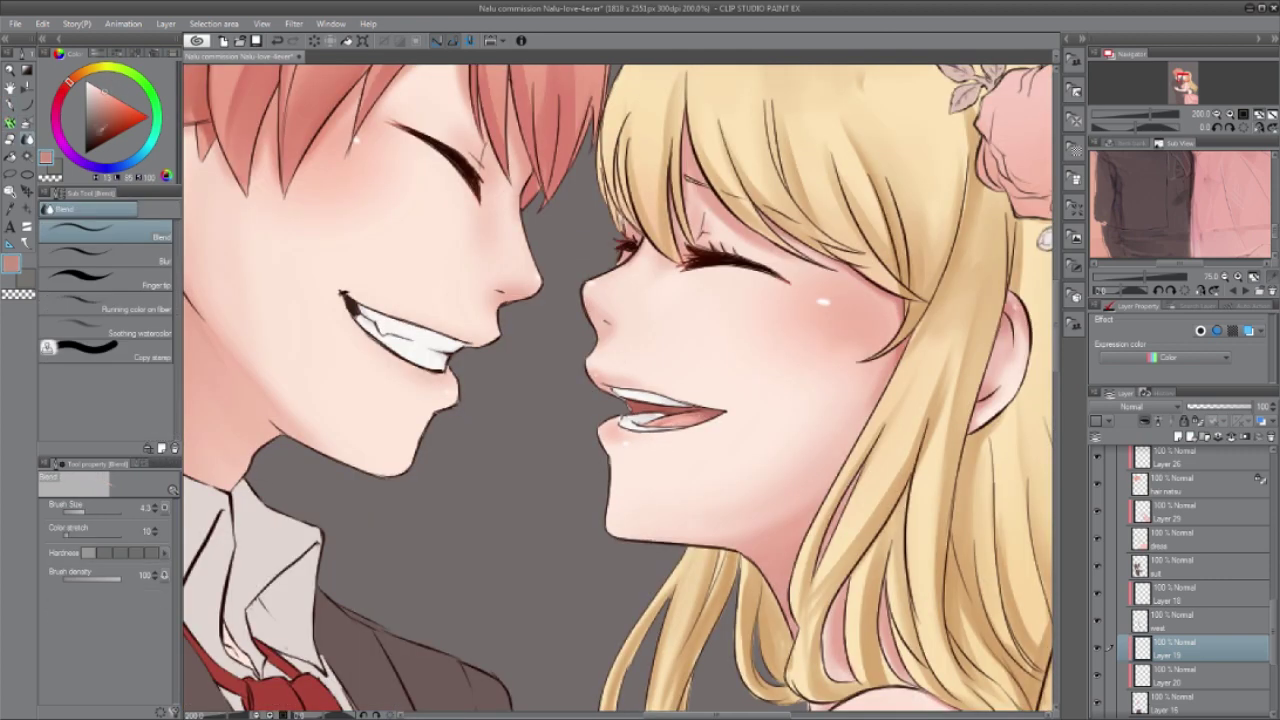
key(b)
drag(663, 410, 696, 412)
Step: Sample a muted violet from the collar in the reference and paint first shadows on the man's shirt collar on Layer 29
key(ctrl+minus)
key(ctrl+minus)
key(ctrl+minus)
key(ctrl+minus)
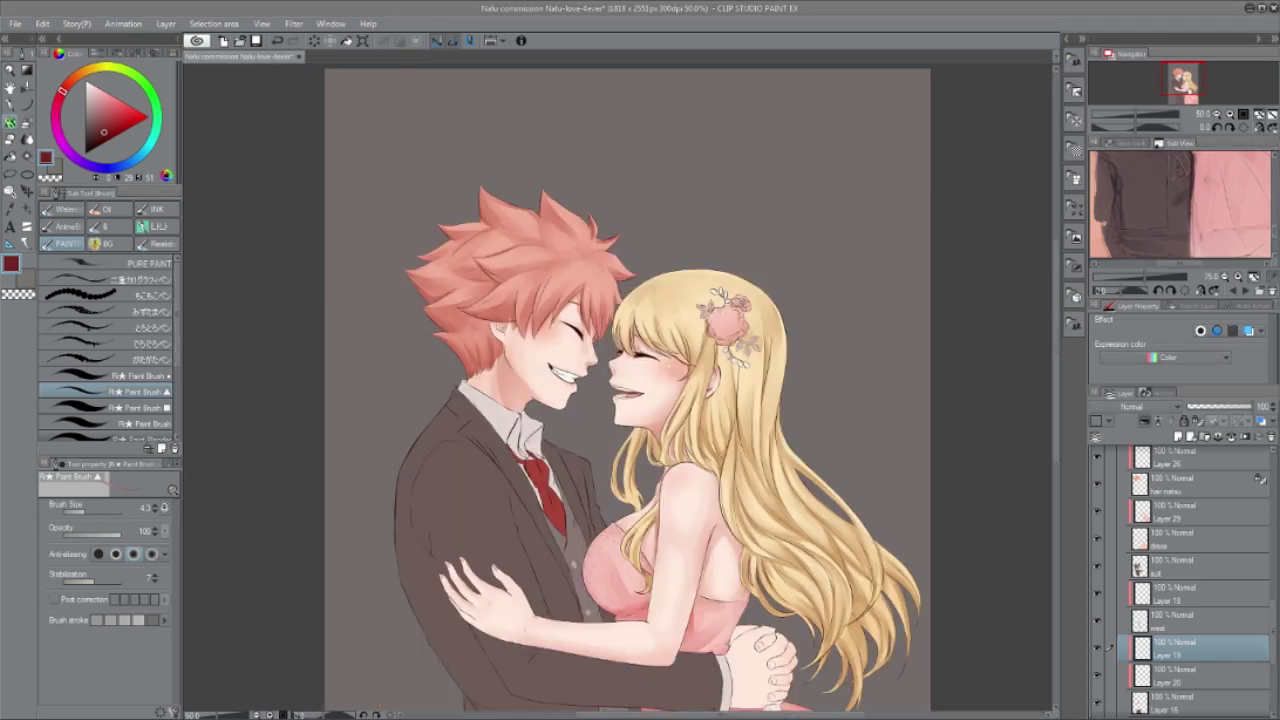
drag(1180, 165, 1180, 255)
click(1128, 222)
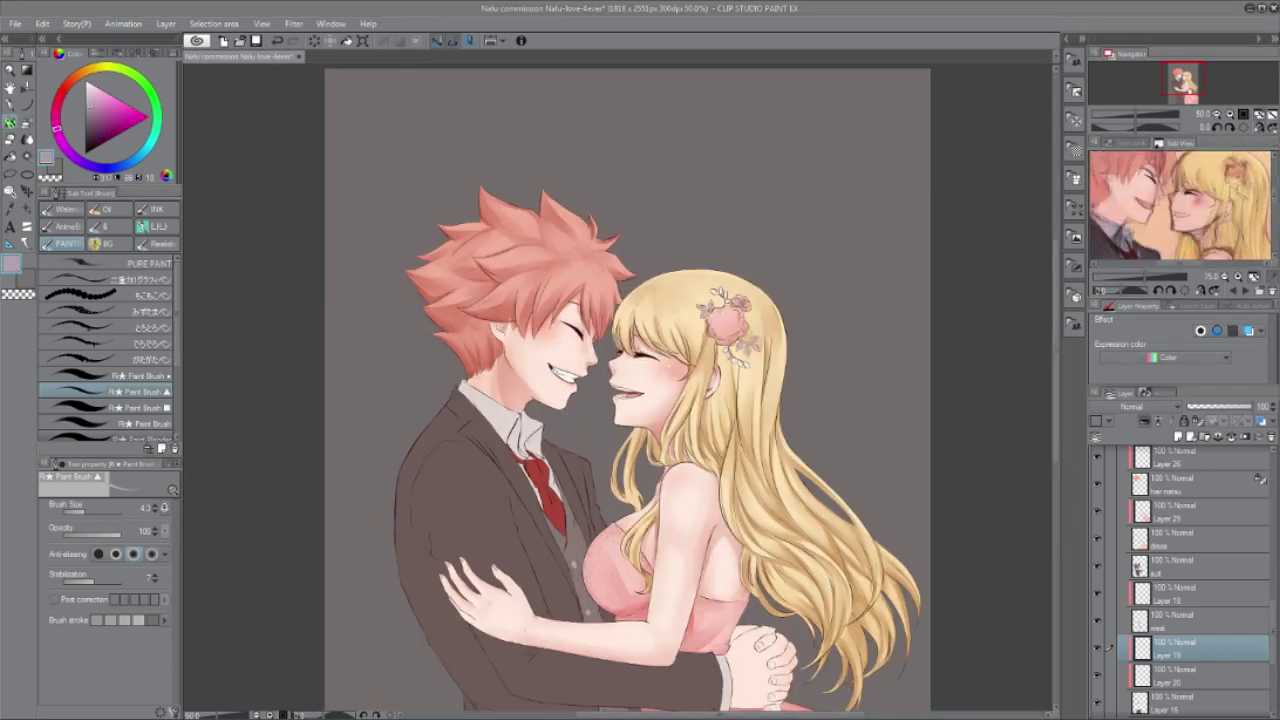
scroll(1103, 592, up, 1)
click(1172, 589)
click(1172, 562)
scroll(479, 428, up, 3)
drag(592, 408, 564, 478)
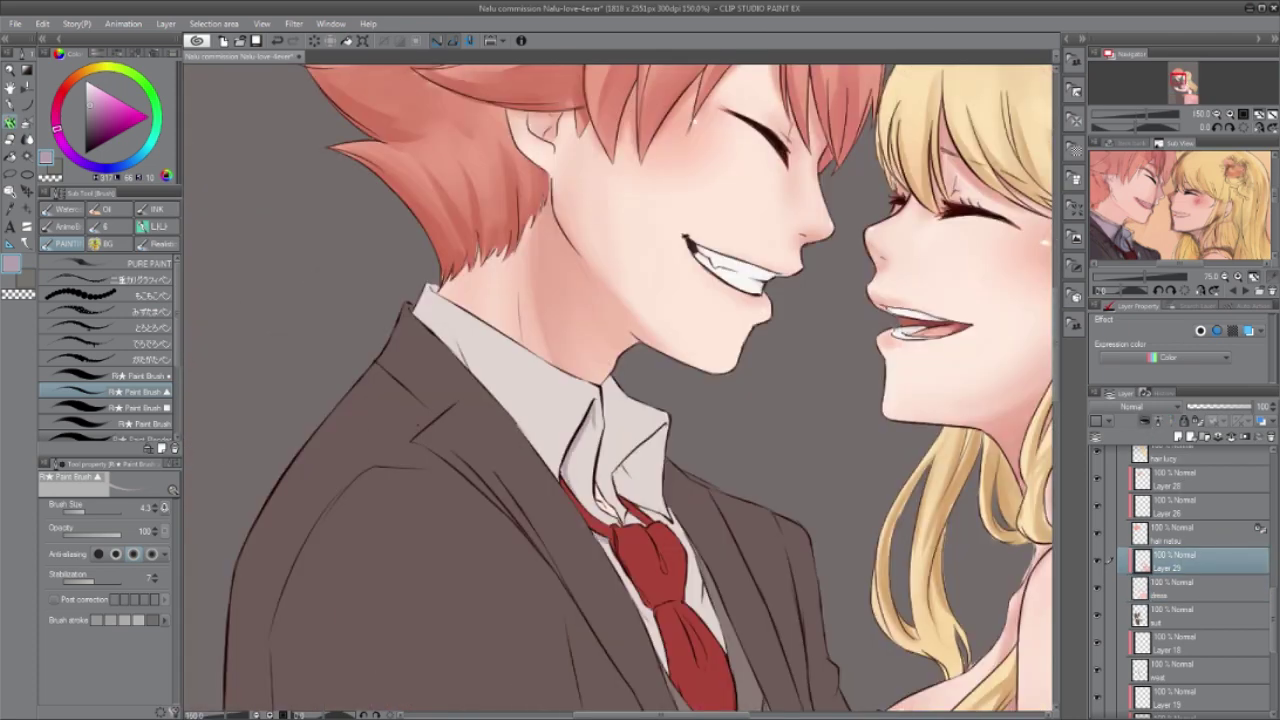
key(b)
drag(602, 541, 650, 614)
key(b)
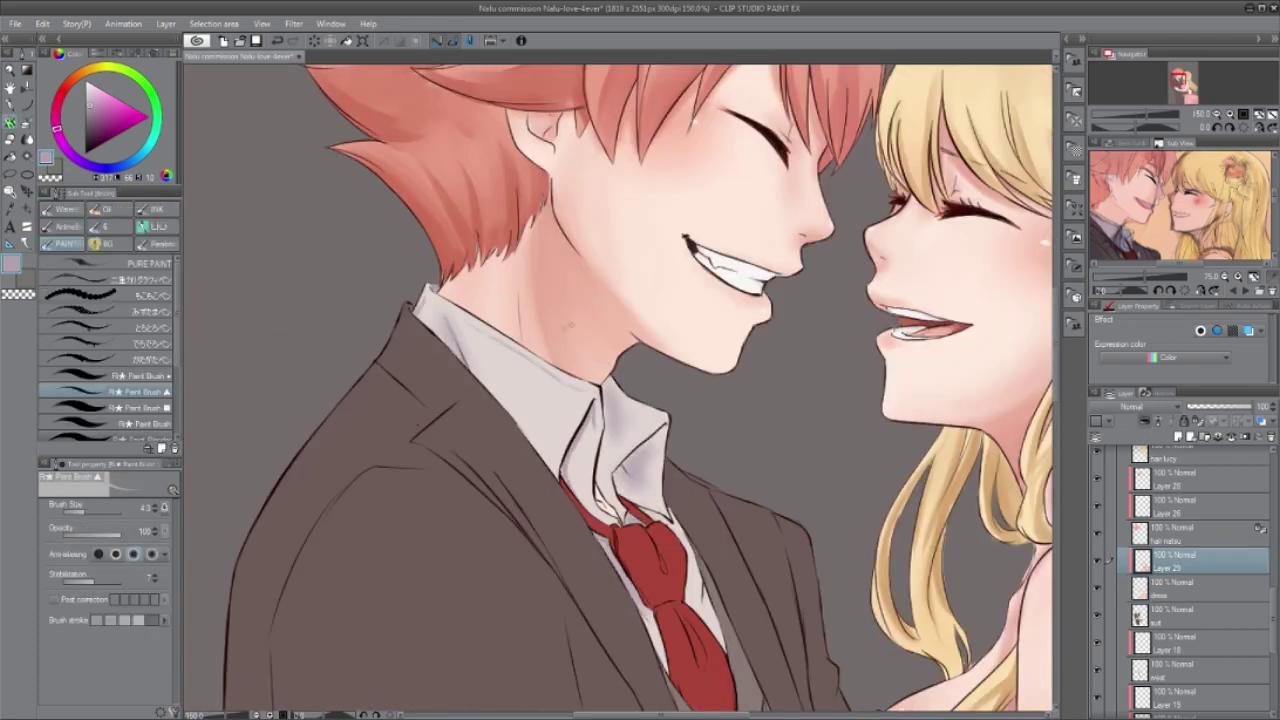
Step: Extend and soften the violet shadows on both sides of the shirt collar, alternating the Paint Brush and Blend tool
key(j)
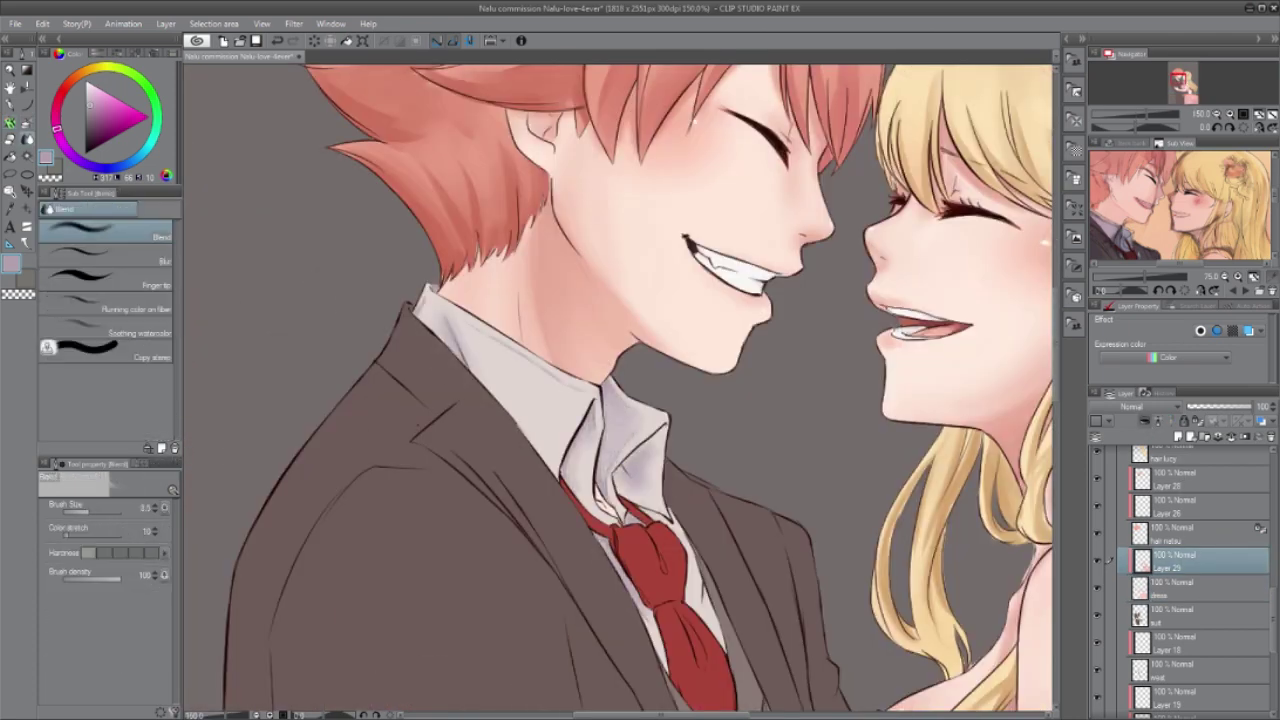
key(b)
key(j)
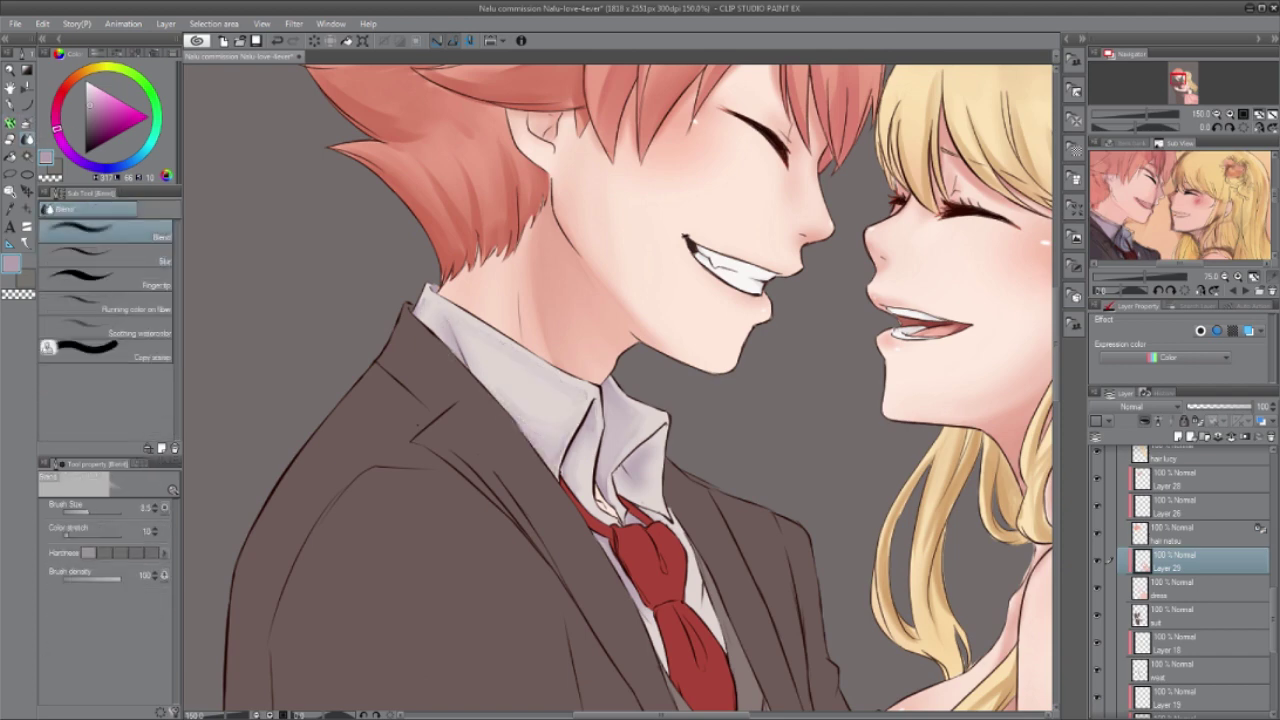
key(b)
key(j)
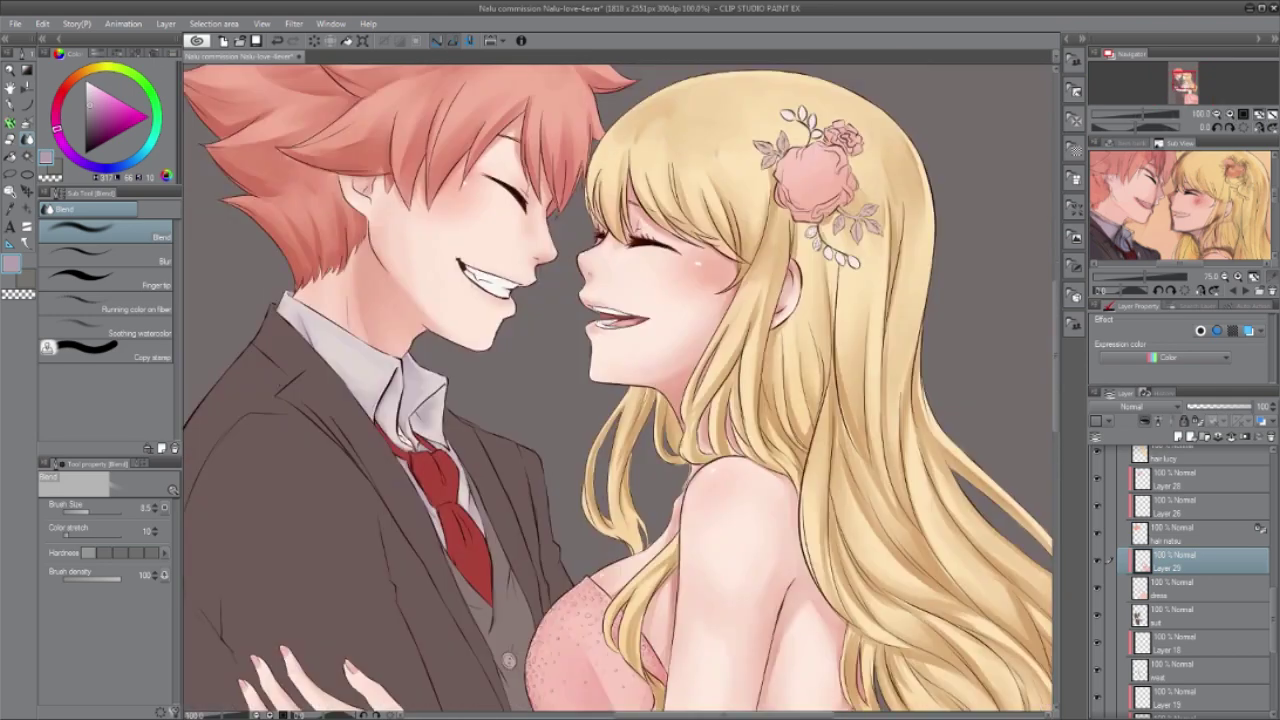
Step: Add shadows along the collar's edges down to the tie knot and blend them
key(b)
mouse_move(284, 316)
mouse_down()
mouse_move(376, 424)
mouse_move(424, 436)
mouse_up()
key(j)
drag(407, 357, 415, 384)
drag(283, 314, 386, 422)
Step: Deepen the collar folds with a darker violet and blend the strokes
key(b)
key(j)
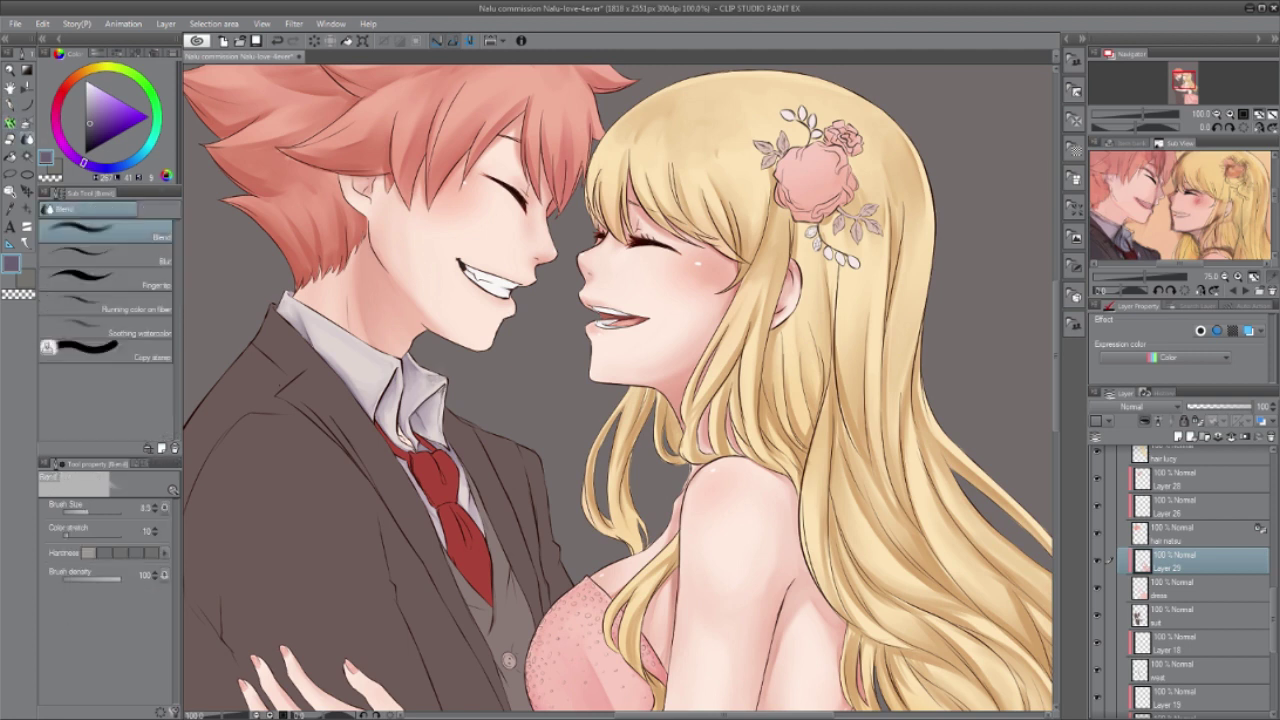
key(b)
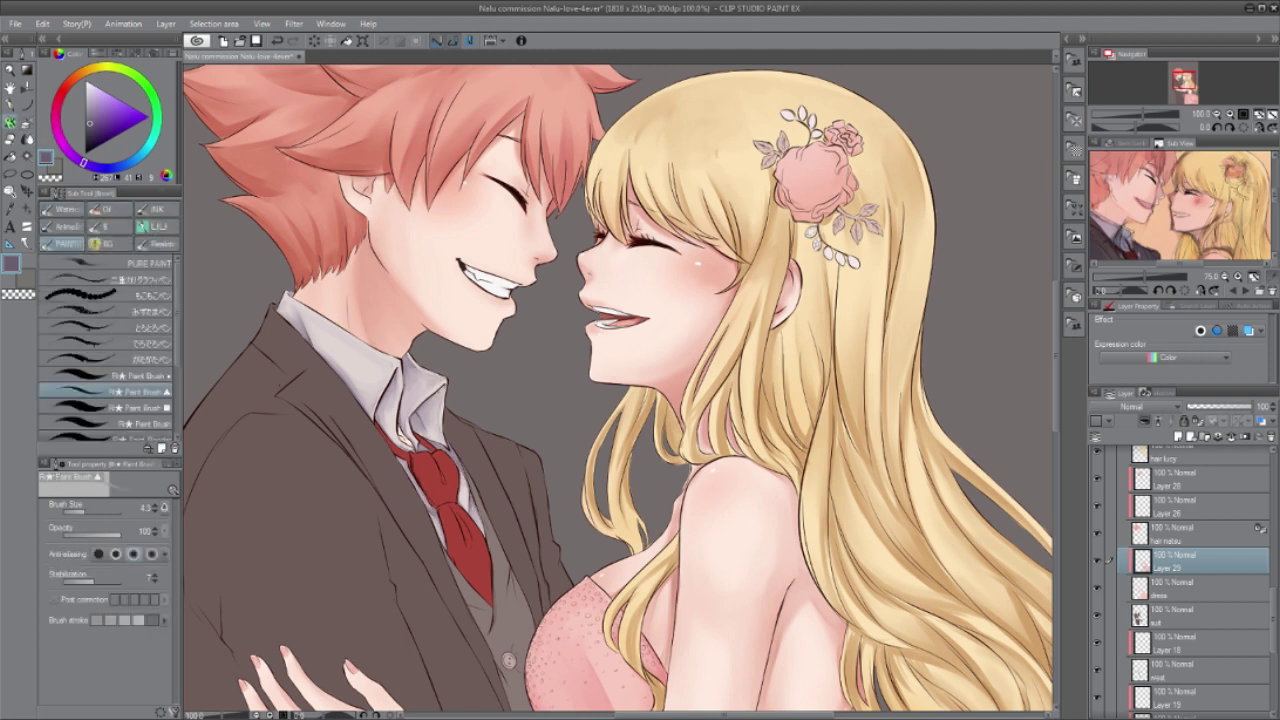
drag(330, 327, 374, 355)
key(j)
Step: Shade the bit of white shirt showing above the belt buckle with violet and blend it
key(ctrl+minus)
key(ctrl+minus)
key(ctrl+plus)
key(ctrl+plus)
drag(606, 600, 632, 121)
key(b)
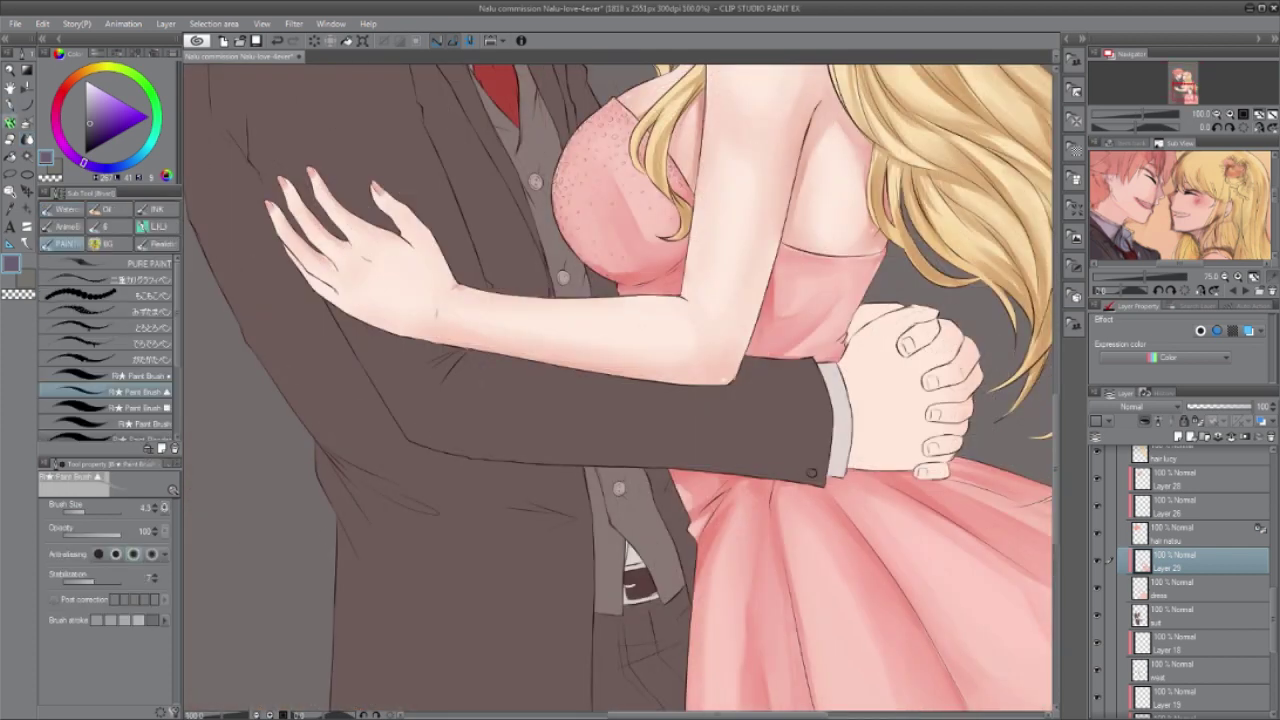
drag(627, 542, 641, 564)
key(j)
key(b)
key(j)
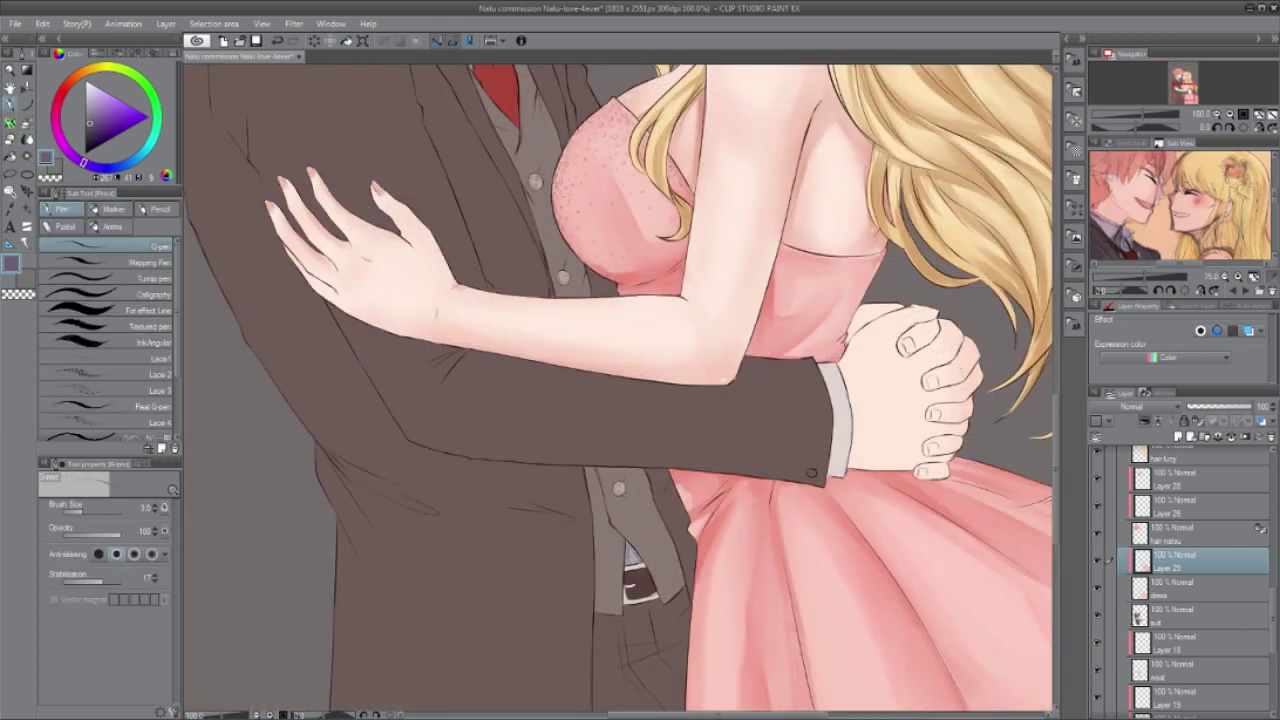
Step: Add a clipped layer above the suit layer and paint the first jacket shadows in a dark brown sampled from the reference
key(ctrl+minus)
key(ctrl+minus)
key(ctrl+minus)
drag(632, 395, 586, 474)
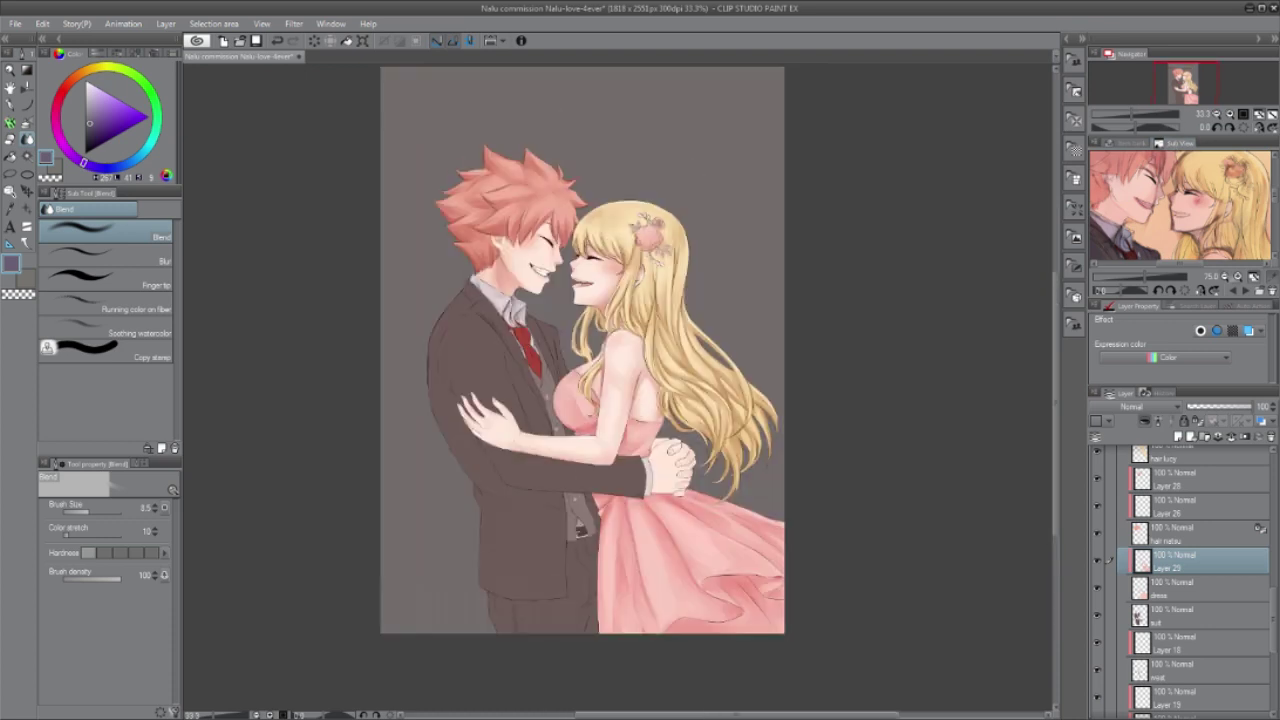
click(1225, 277)
drag(1180, 212, 1192, 203)
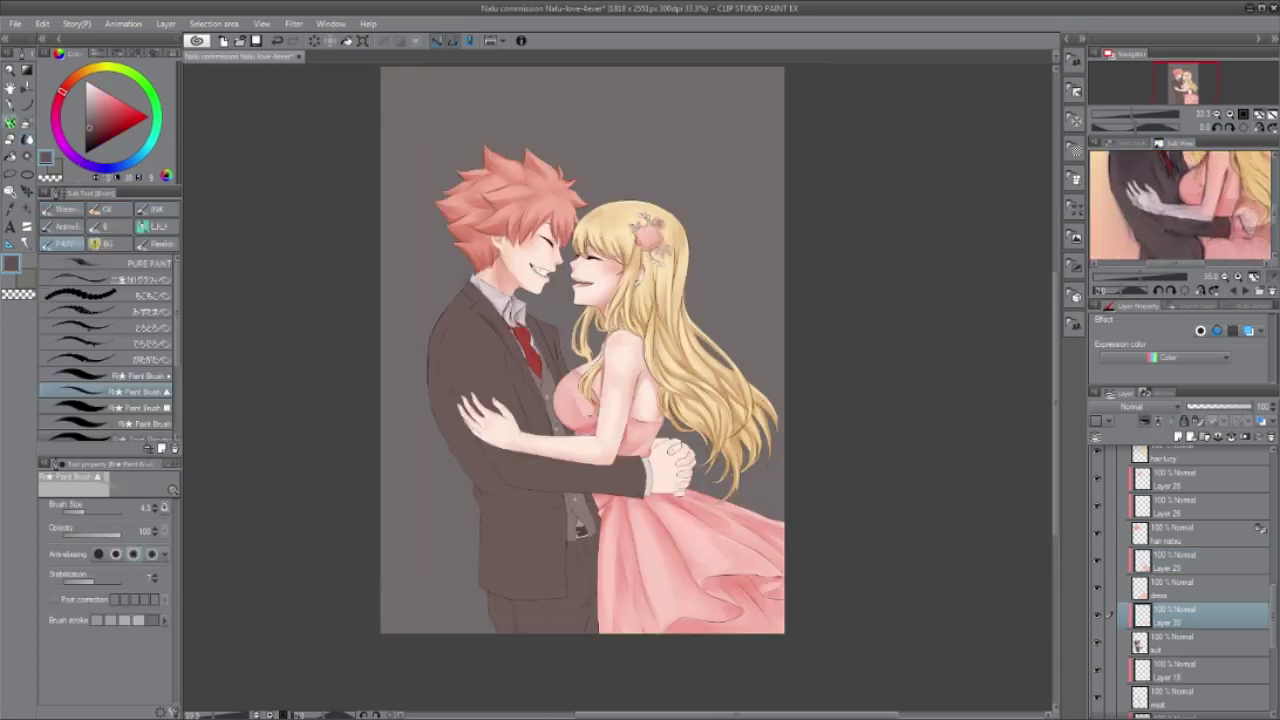
key(b)
drag(511, 370, 522, 404)
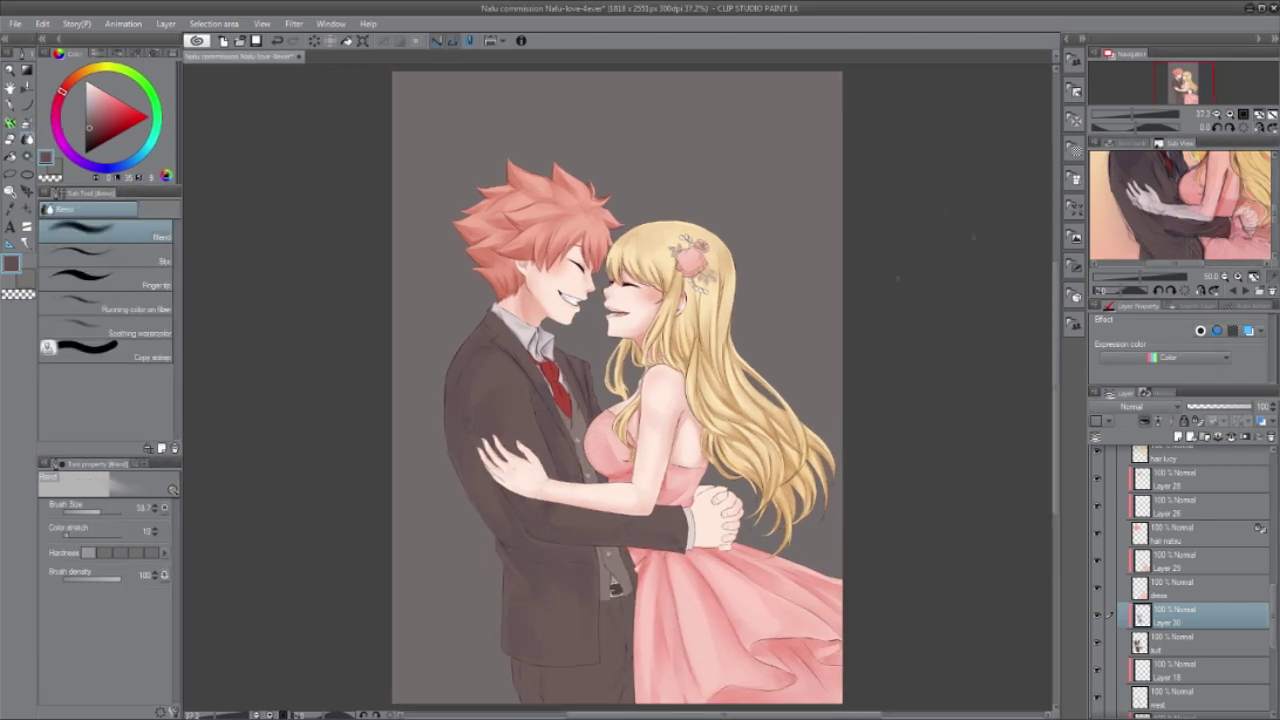
Step: Paint darker shadows on the jacket's chest, lapel, shoulder and upper sleeve with the Paint Brush
key(b)
drag(536, 400, 558, 466)
drag(588, 388, 587, 427)
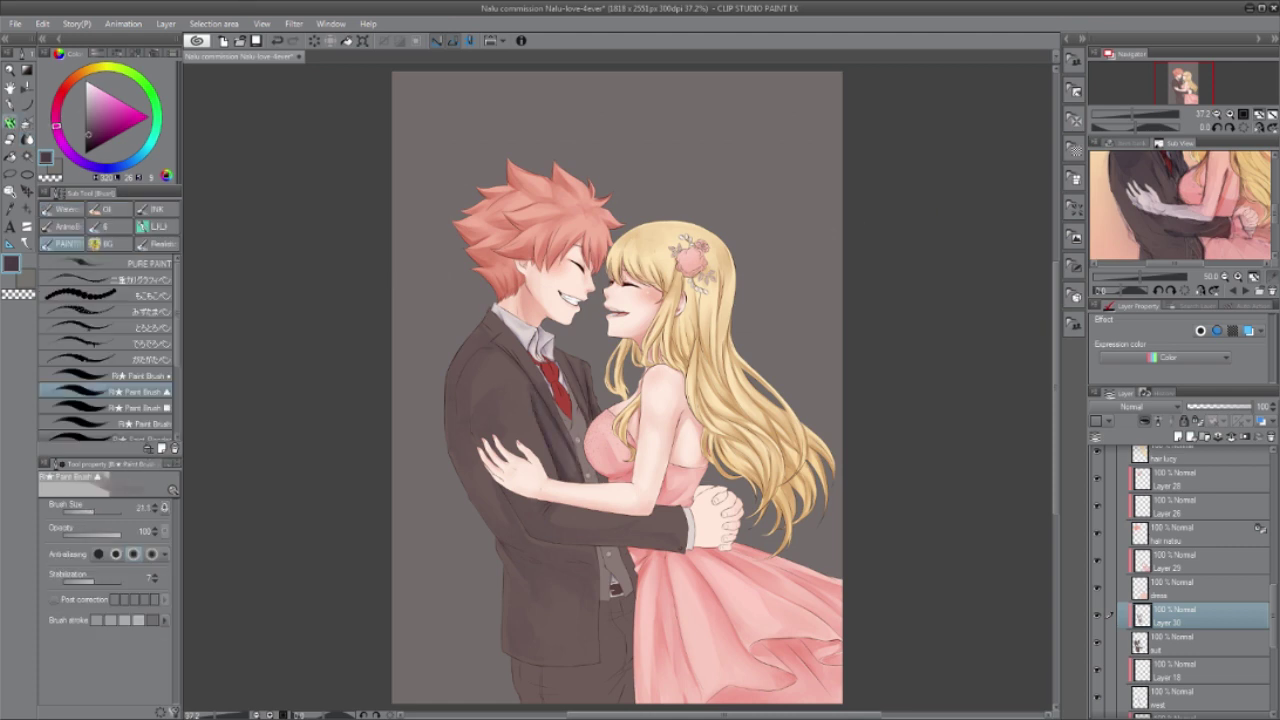
drag(466, 410, 494, 520)
drag(484, 504, 536, 556)
drag(460, 378, 447, 434)
drag(490, 316, 508, 336)
mouse_move(498, 348)
mouse_down()
mouse_move(530, 386)
mouse_move(449, 430)
mouse_up()
Step: Blend the sleeve and chest shadows, checking the suit briefly against the gradient background
click(27, 140)
mouse_move(452, 430)
mouse_down()
mouse_move(498, 522)
mouse_move(537, 558)
mouse_up()
drag(558, 444, 566, 474)
drag(1273, 615, 1273, 670)
click(1097, 710)
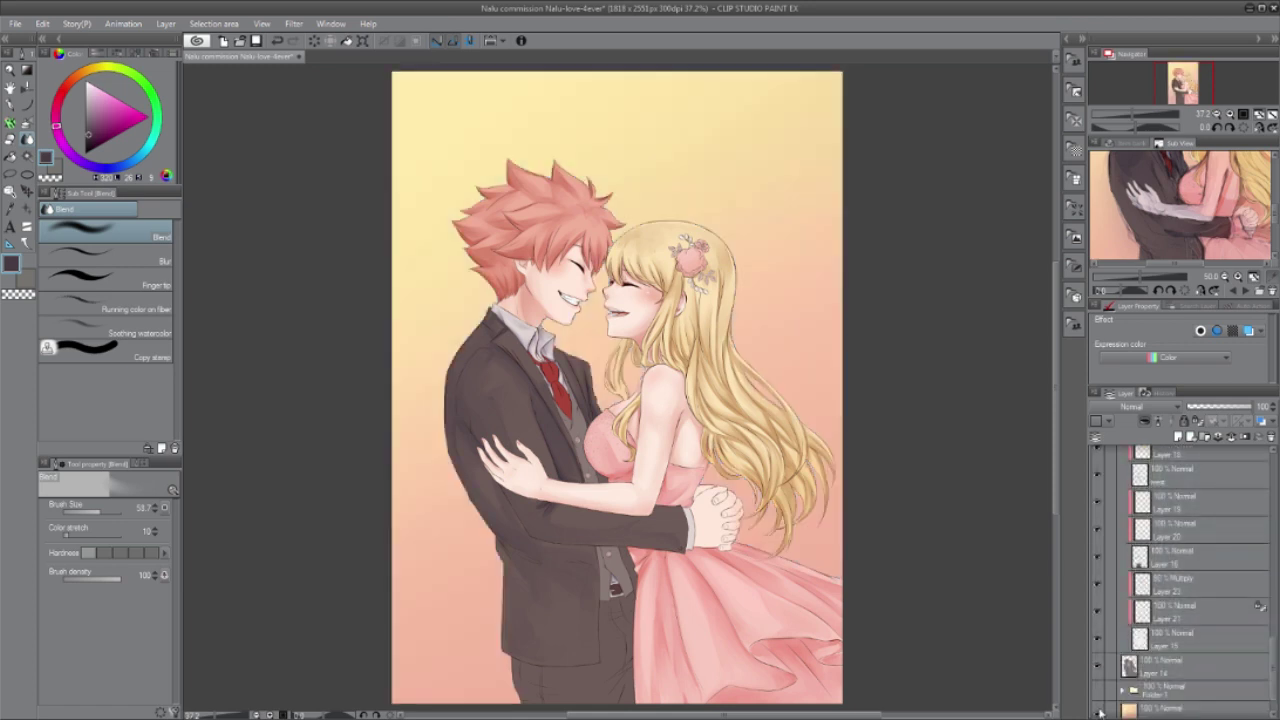
click(1097, 710)
Step: Paint fold shadows around the elbow, below the forearm and down the lower jacket, and blend them
key(b)
drag(503, 543, 531, 571)
drag(508, 560, 516, 590)
drag(503, 660, 533, 612)
mouse_move(594, 554)
mouse_down()
mouse_move(568, 564)
mouse_move(594, 562)
mouse_up()
drag(500, 490, 520, 534)
drag(532, 552, 592, 562)
key(j)
Step: Deepen the shadows between the jacket's chest and sleeve and along the outer upper arm, and blend them
key(b)
drag(510, 378, 552, 476)
drag(517, 499, 538, 536)
key(j)
key(b)
drag(450, 418, 488, 476)
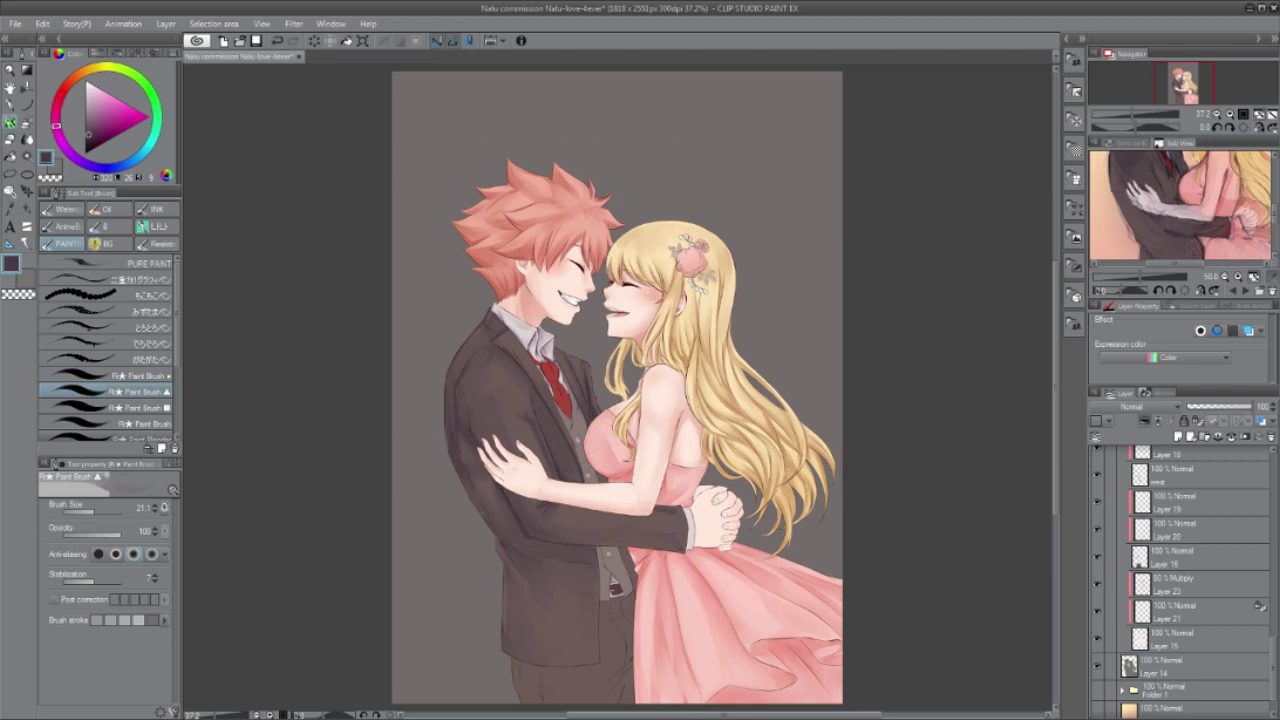
key(j)
Step: Shade the jacket's front opening and the lapel near the collar, and blend the strokes
key(b)
drag(536, 410, 570, 478)
drag(506, 346, 522, 364)
drag(566, 430, 576, 462)
key(j)
Step: Shade the jacket's lower front and the area beside the dress, and blend the strokes
key(b)
drag(634, 558, 591, 650)
key(j)
key(b)
drag(572, 588, 562, 612)
key(j)
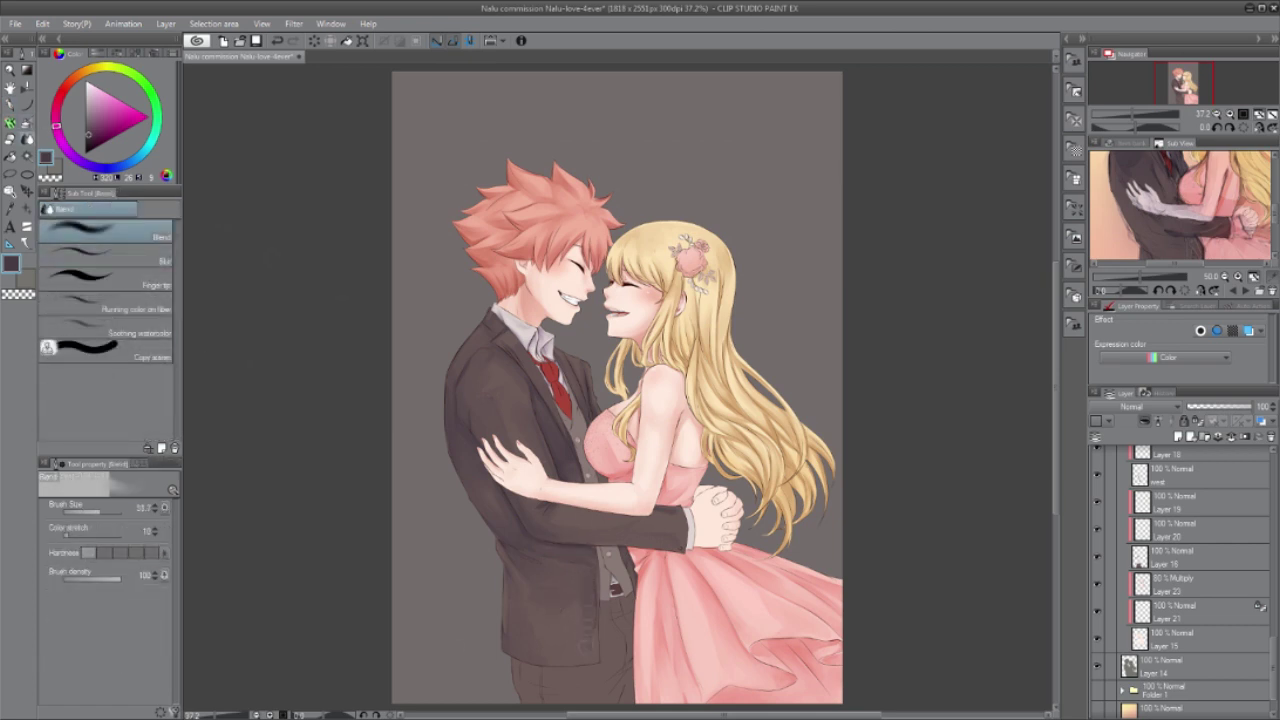
Step: Bring the couple's heads and upper bodies into the reference view and touch up the shading with brush and Blend tool
key(ctrl+minus)
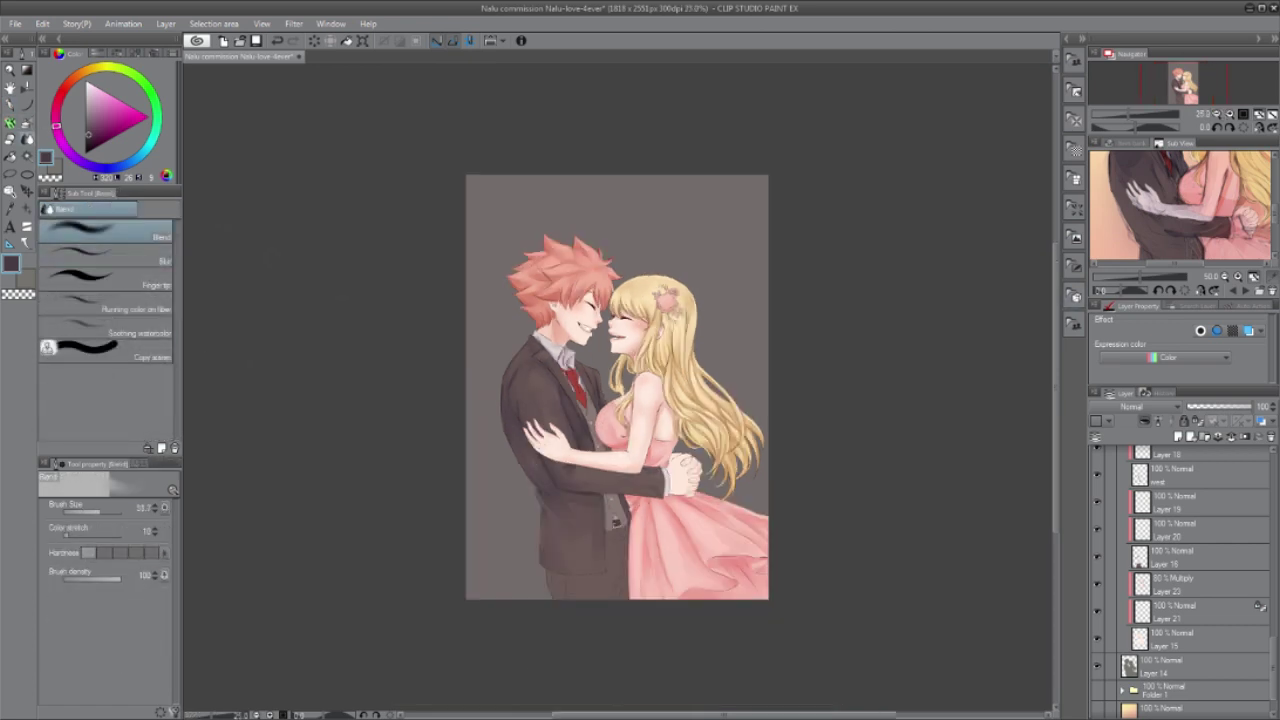
scroll(1094, 672, down, 2)
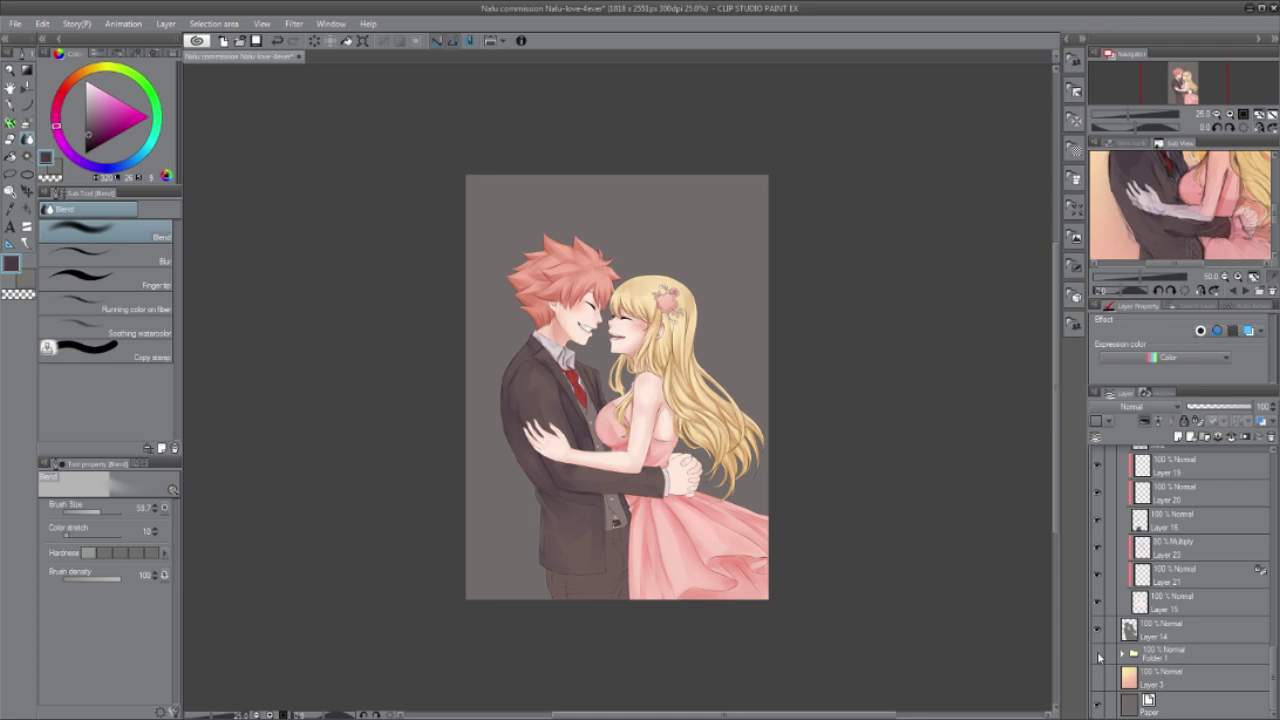
click(1225, 276)
drag(1180, 185, 1180, 232)
key(b)
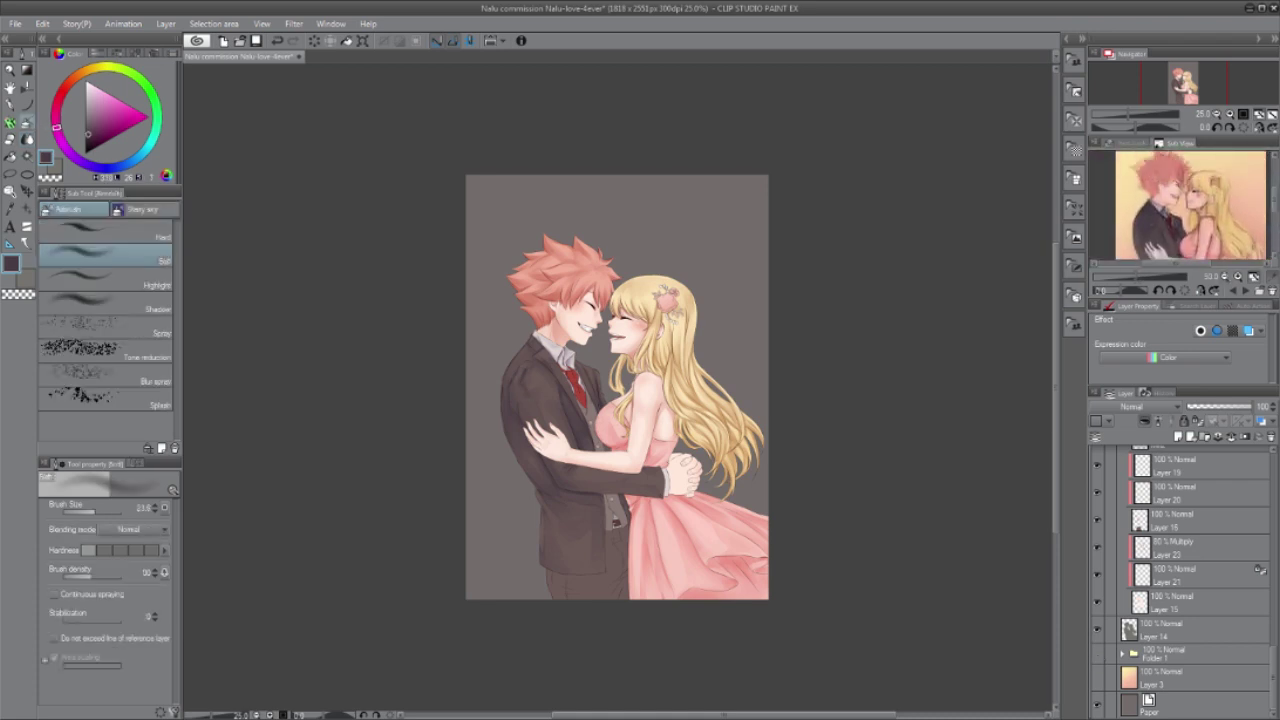
key(j)
key(b)
key(j)
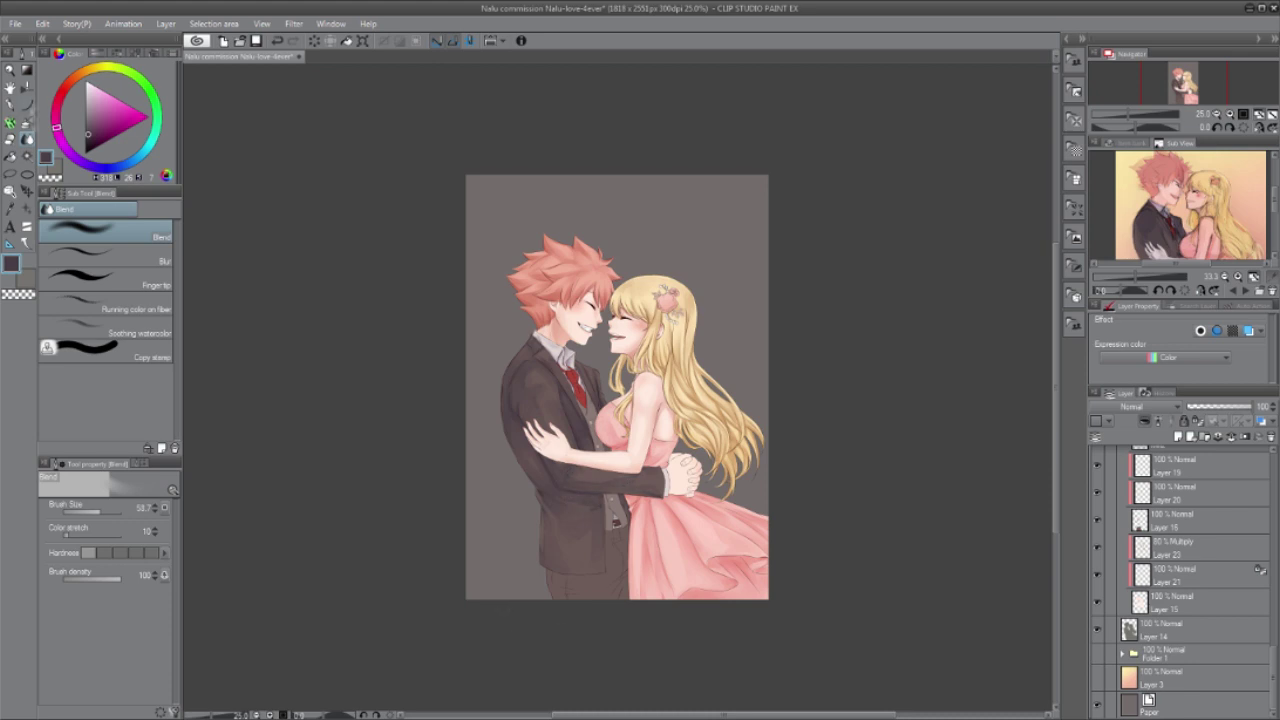
key(b)
key(j)
Step: Add a clipped layer above Layer 29 for dress details and pick a pen in pale pink
drag(1273, 650, 1273, 600)
click(1231, 540)
click(1231, 510)
key(ctrl+alt+0)
drag(770, 670, 490, 75)
key(p)
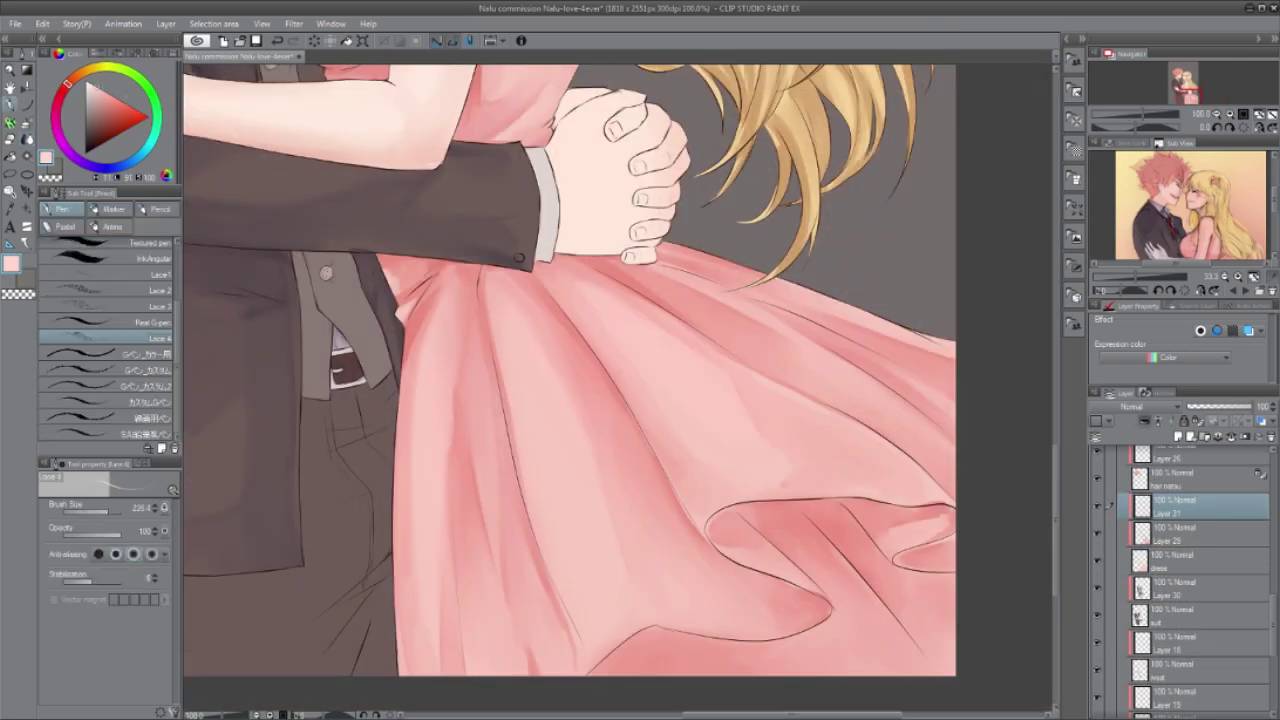
Step: Try the Lace 4 brush on the skirt, then cover the skirt's outer fabric with pale pink Lace 2 pattern
drag(410, 400, 695, 375)
key(ctrl+z)
click(110, 290)
drag(500, 430, 720, 510)
drag(450, 620, 900, 400)
drag(870, 345, 945, 385)
drag(425, 530, 425, 605)
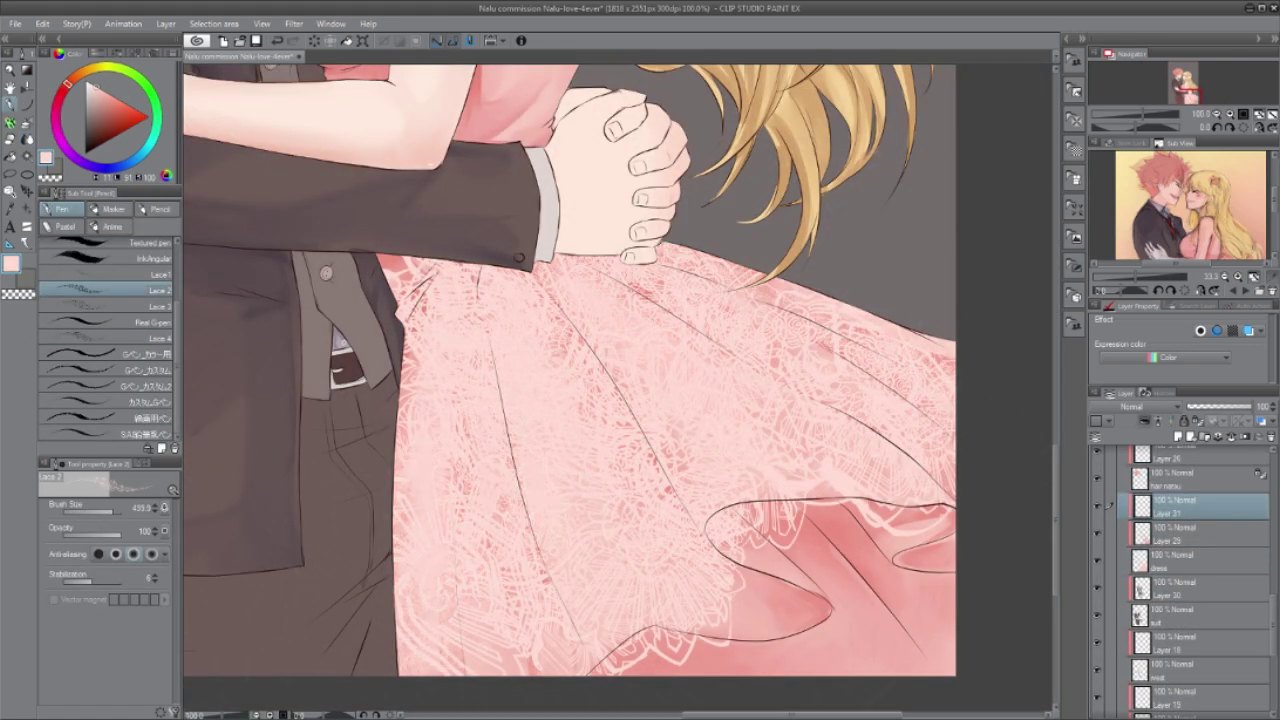
Step: Erase the Lace 2 pattern spilling onto the skirt's inner folds and trim it along the ruffled hem
drag(750, 540, 800, 600)
key(b)
mouse_move(393, 265)
mouse_down()
mouse_move(415, 287)
mouse_move(435, 268)
mouse_up()
key(c)
drag(755, 515, 815, 575)
mouse_move(610, 665)
mouse_down()
mouse_move(674, 643)
mouse_move(815, 635)
mouse_up()
drag(735, 515, 860, 505)
drag(780, 520, 840, 600)
key(p)
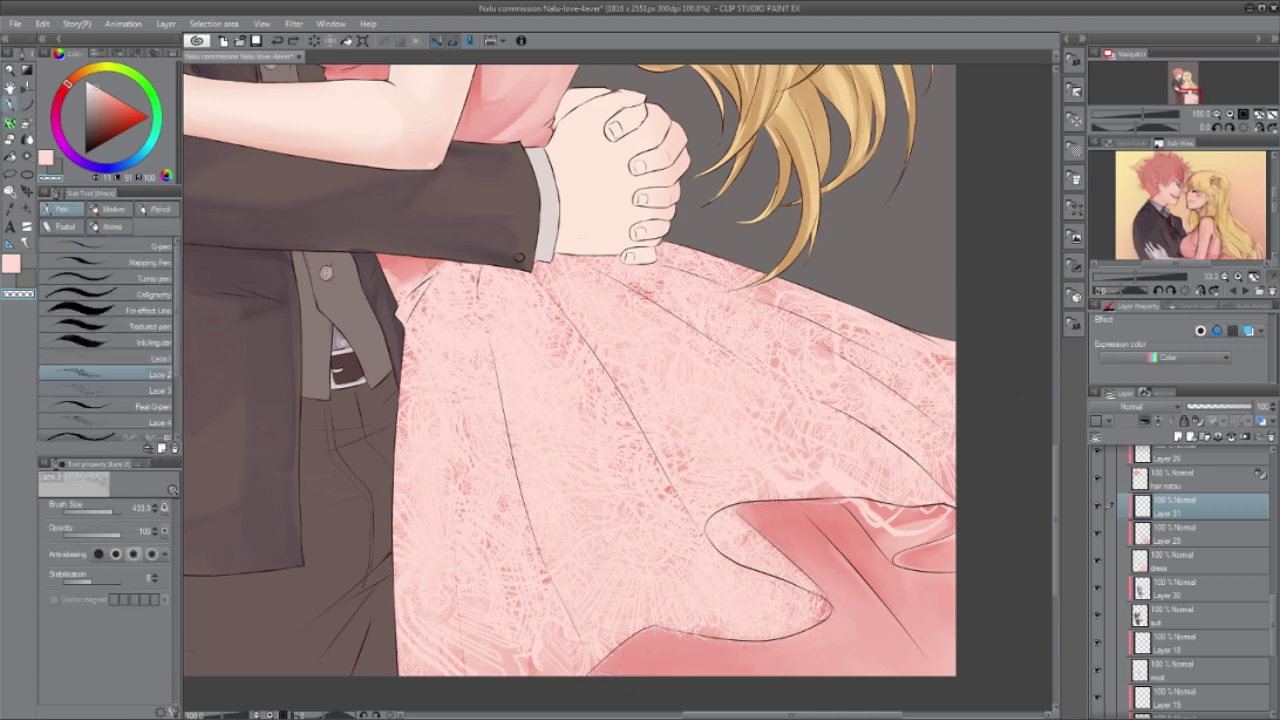
Step: Clear the coarse lace and cover the skirt's outer fabric with a finer pale pink Lace 2 texture, using a much smaller brush
click(96, 512)
key(c)
drag(862, 507, 945, 545)
key(Delete)
mouse_move(715, 515)
mouse_down()
mouse_move(802, 615)
mouse_move(675, 560)
mouse_up()
drag(640, 455, 730, 545)
mouse_move(755, 425)
mouse_down()
mouse_move(790, 465)
mouse_move(890, 415)
mouse_up()
drag(885, 465, 945, 380)
drag(810, 390, 940, 345)
drag(775, 487, 885, 485)
drag(865, 505, 940, 555)
drag(695, 390, 772, 350)
drag(660, 430, 565, 300)
drag(555, 268, 865, 375)
drag(530, 275, 412, 395)
drag(450, 335, 515, 480)
drag(535, 295, 625, 470)
mouse_move(655, 510)
mouse_down()
mouse_move(620, 605)
mouse_move(445, 665)
mouse_up()
drag(530, 530, 405, 655)
drag(405, 475, 515, 590)
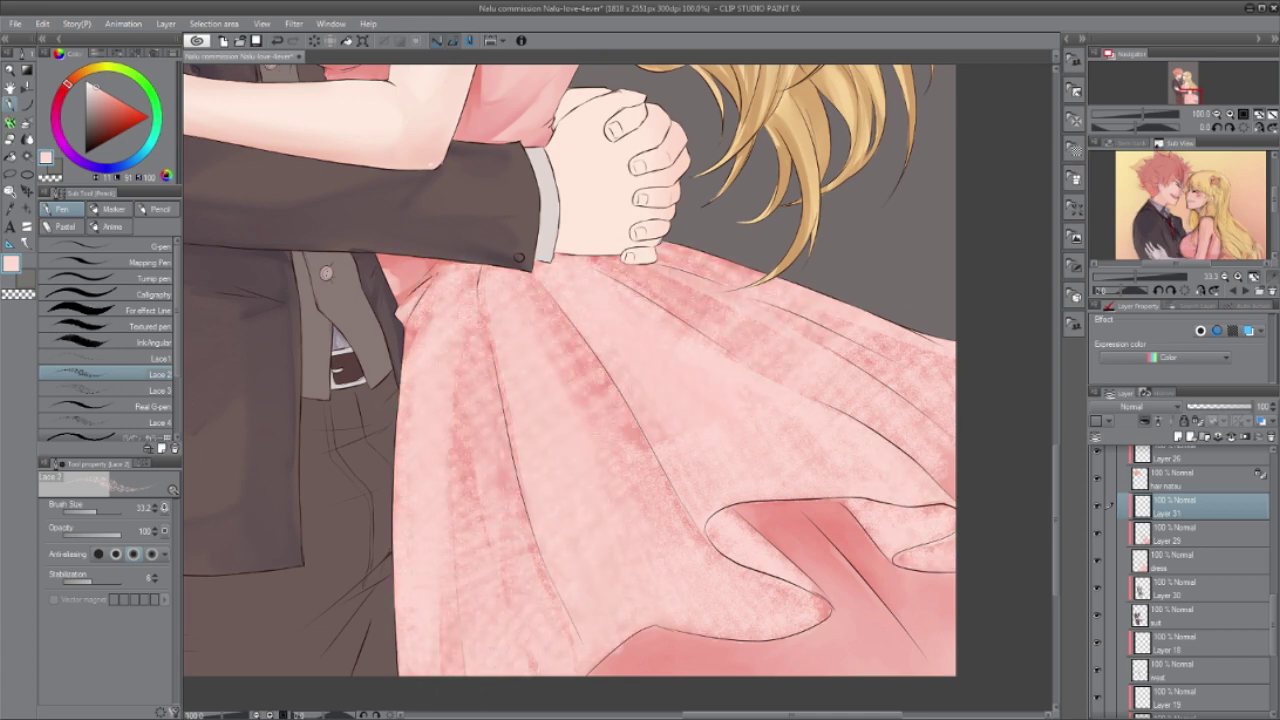
Step: Soften the lace texture across the skirt's folds with the Blend tool
key(j)
scroll(605, 385, down, 3)
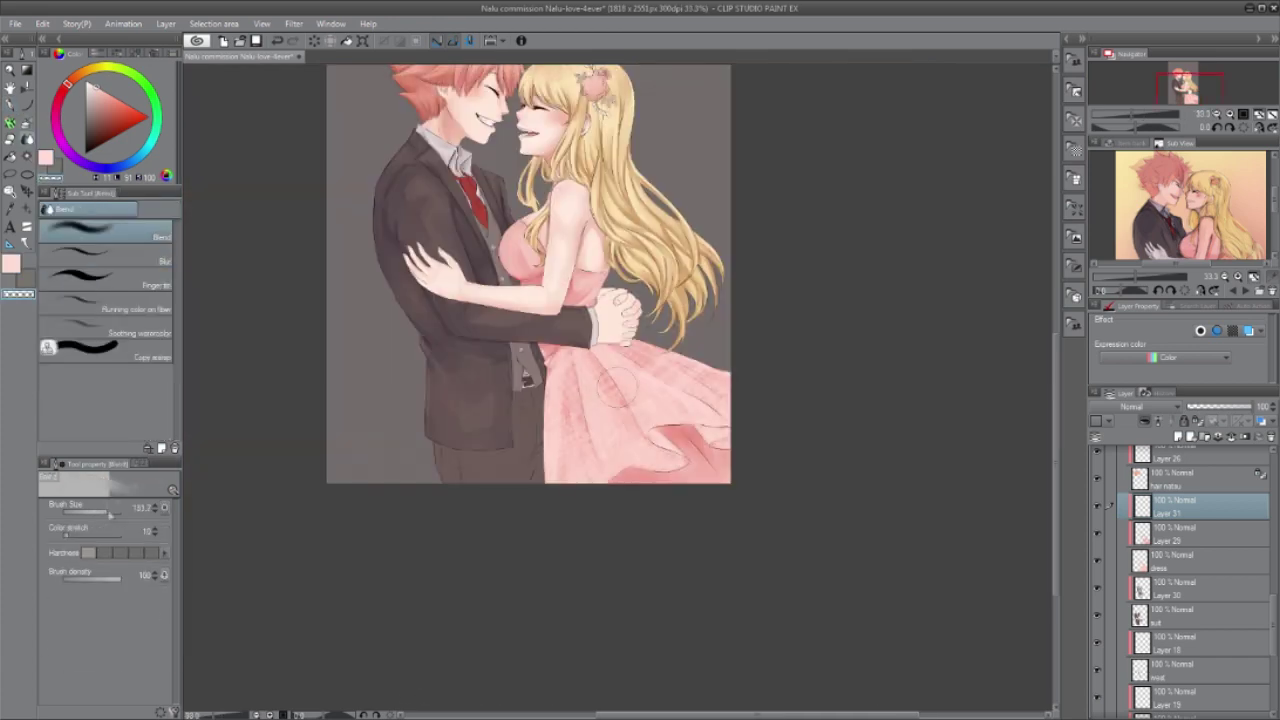
scroll(636, 386, up, 4)
scroll(1152, 407, down, 1)
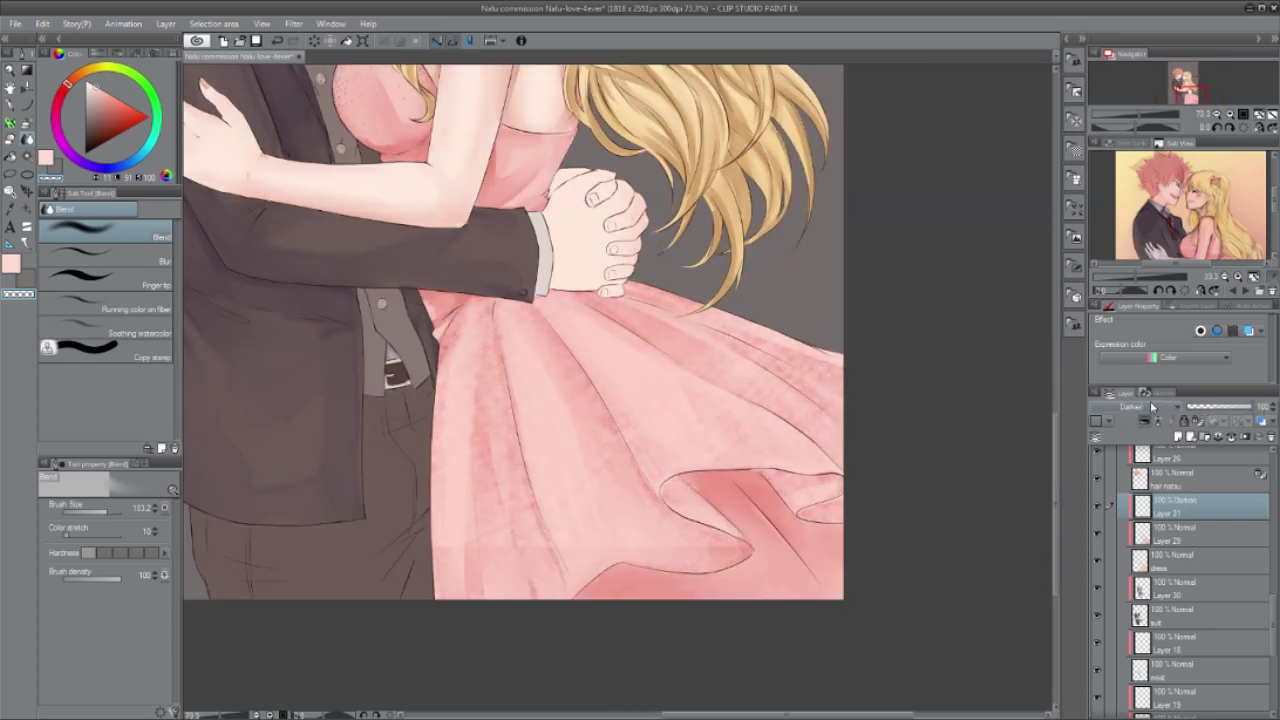
Step: Try different blending modes on Layer 31, settle on Overlay, and lower the layer's opacity to about 50%
scroll(1152, 407, down, 8)
scroll(572, 455, down, 2)
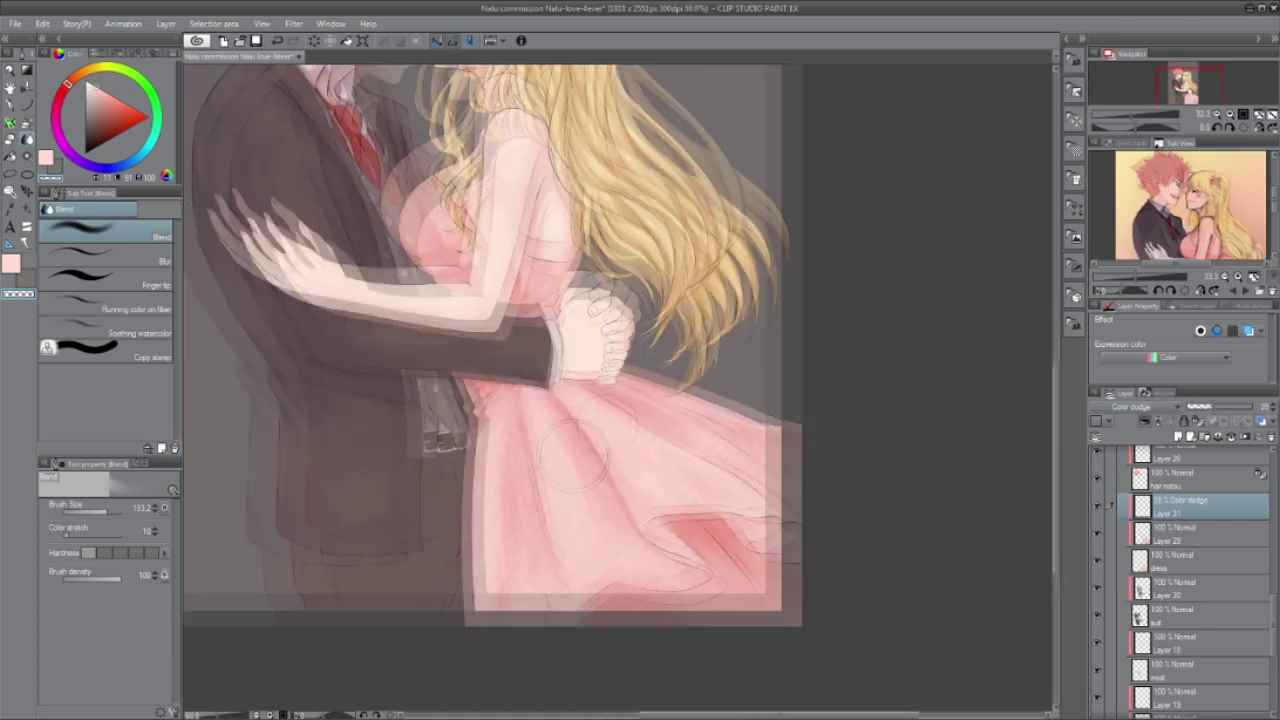
scroll(572, 455, up, 2)
scroll(1160, 411, down, 6)
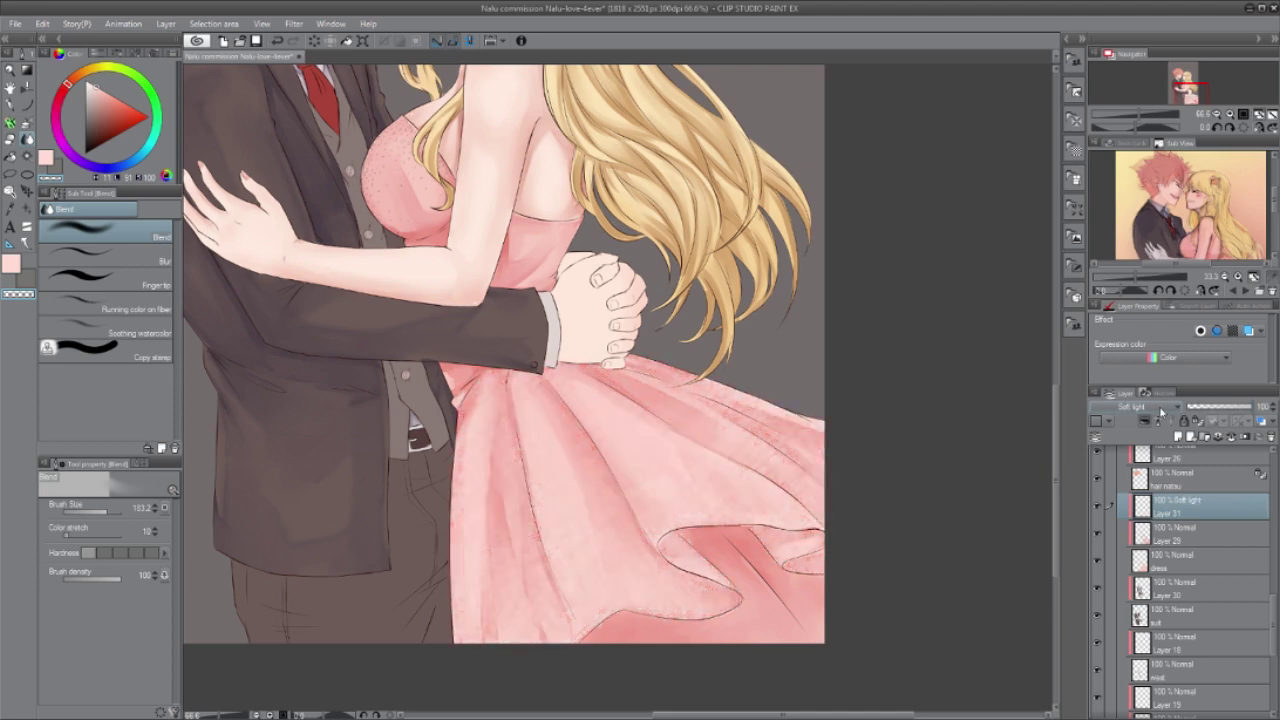
scroll(1160, 411, down, 6)
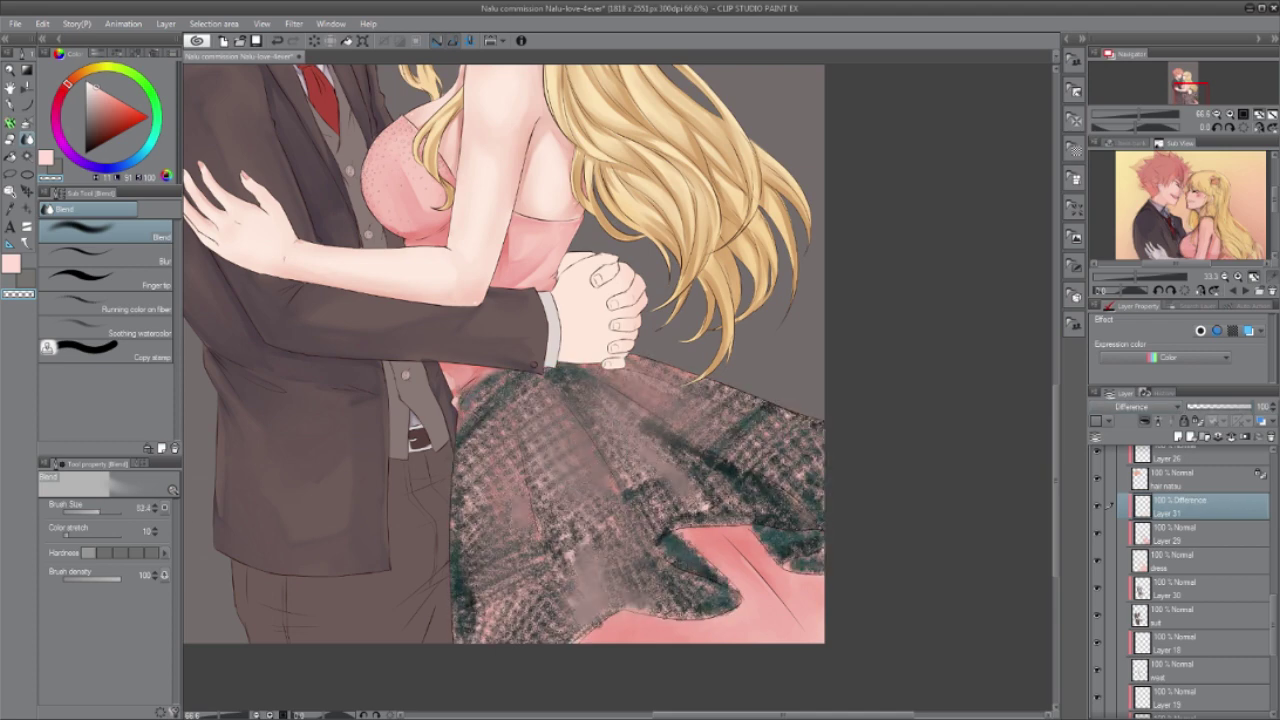
key(p)
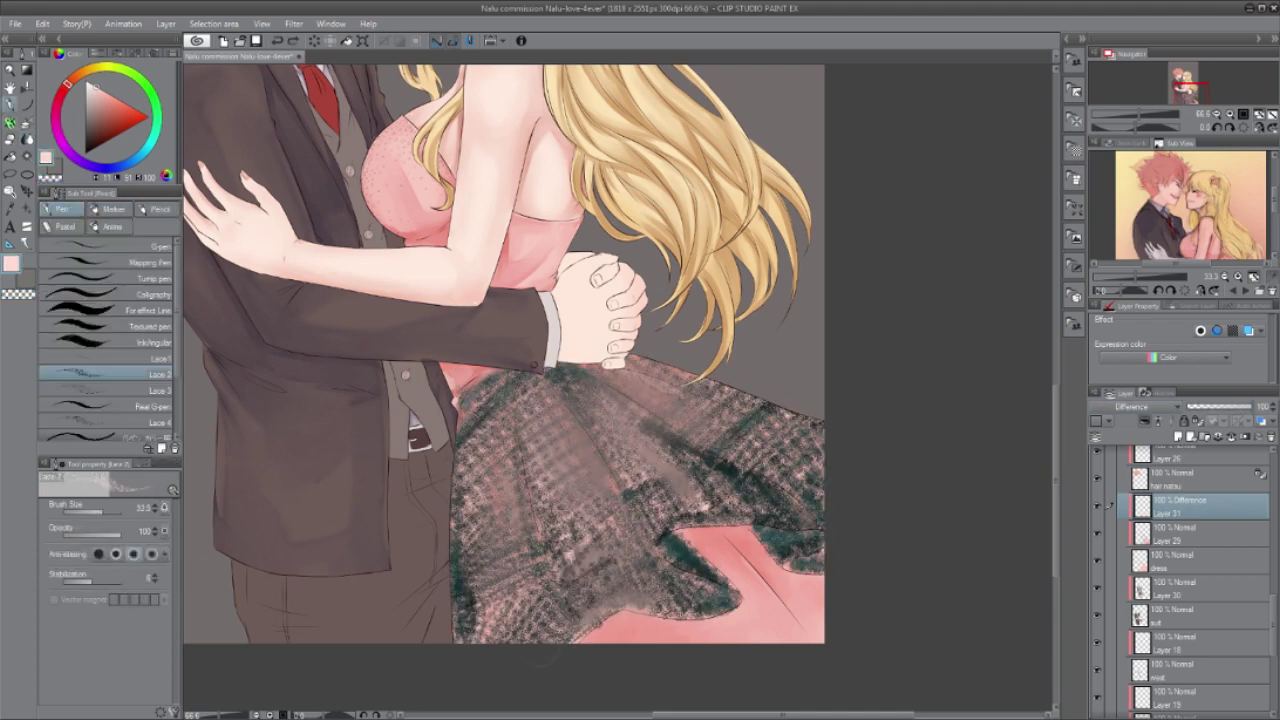
scroll(1148, 407, up, 4)
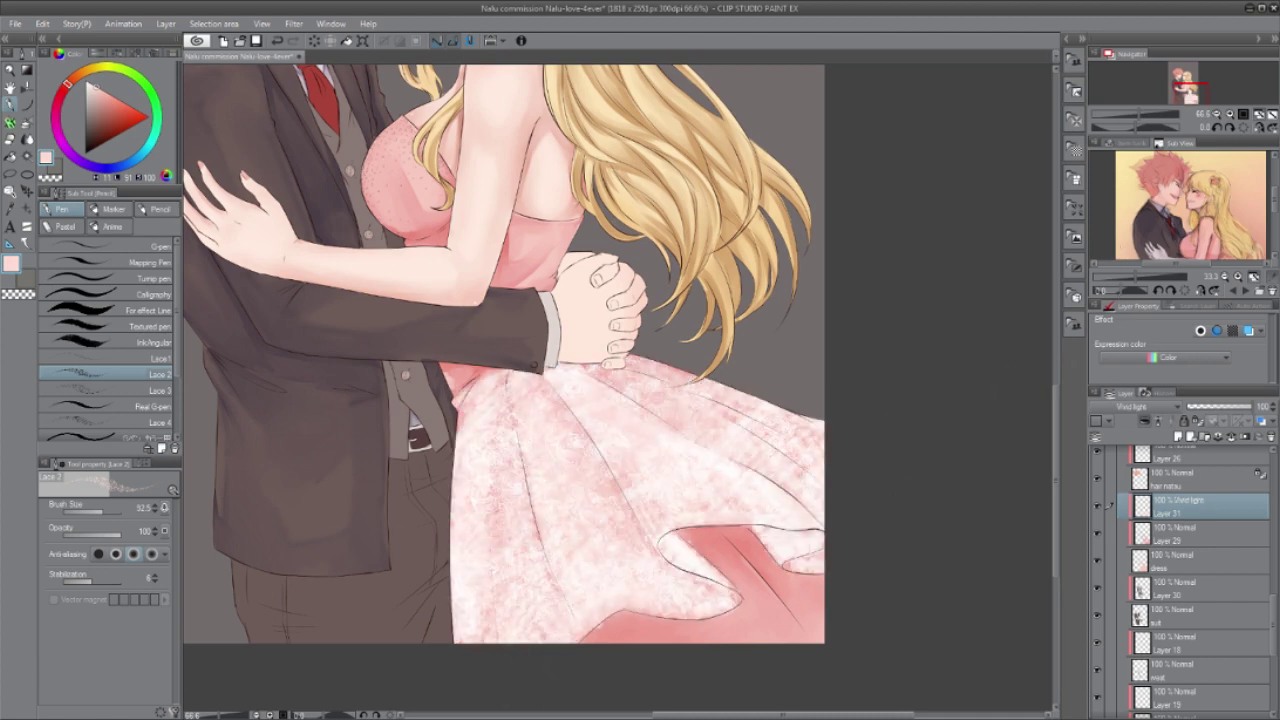
scroll(530, 595, down, 2)
scroll(1149, 408, down, 8)
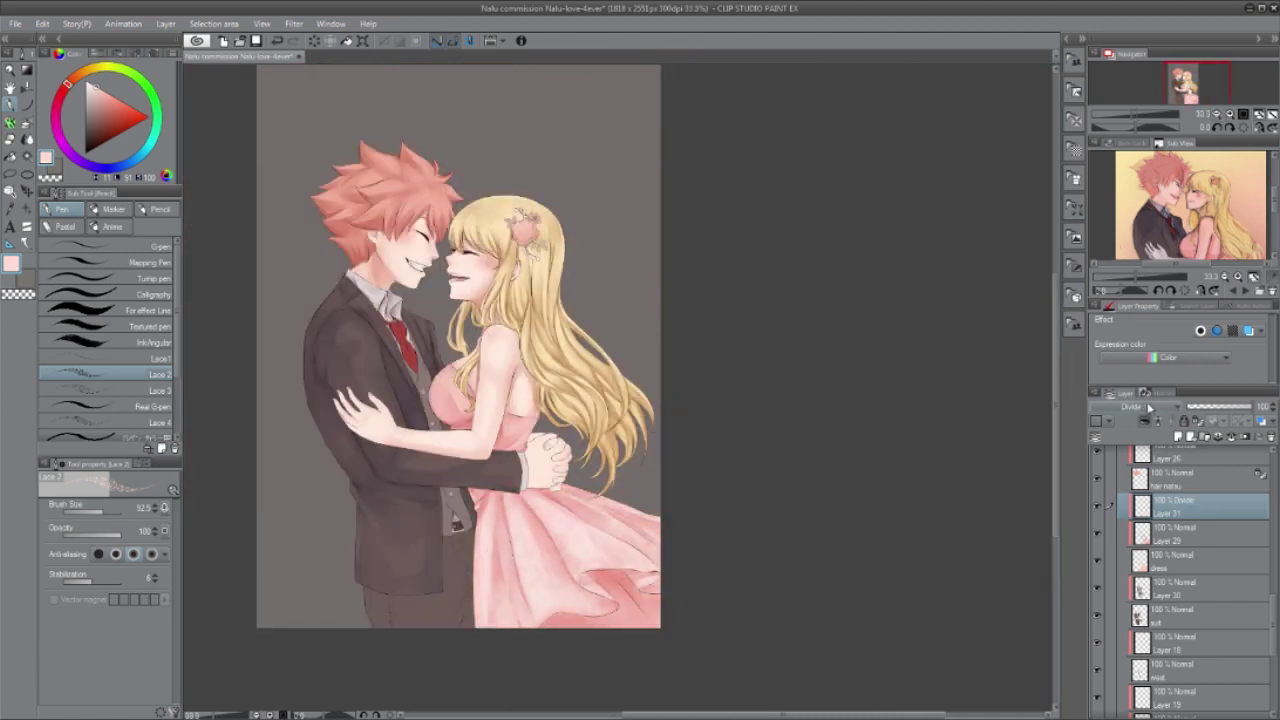
scroll(1149, 408, down, 4)
scroll(1149, 408, up, 13)
drag(1240, 407, 1221, 407)
scroll(463, 567, up, 2)
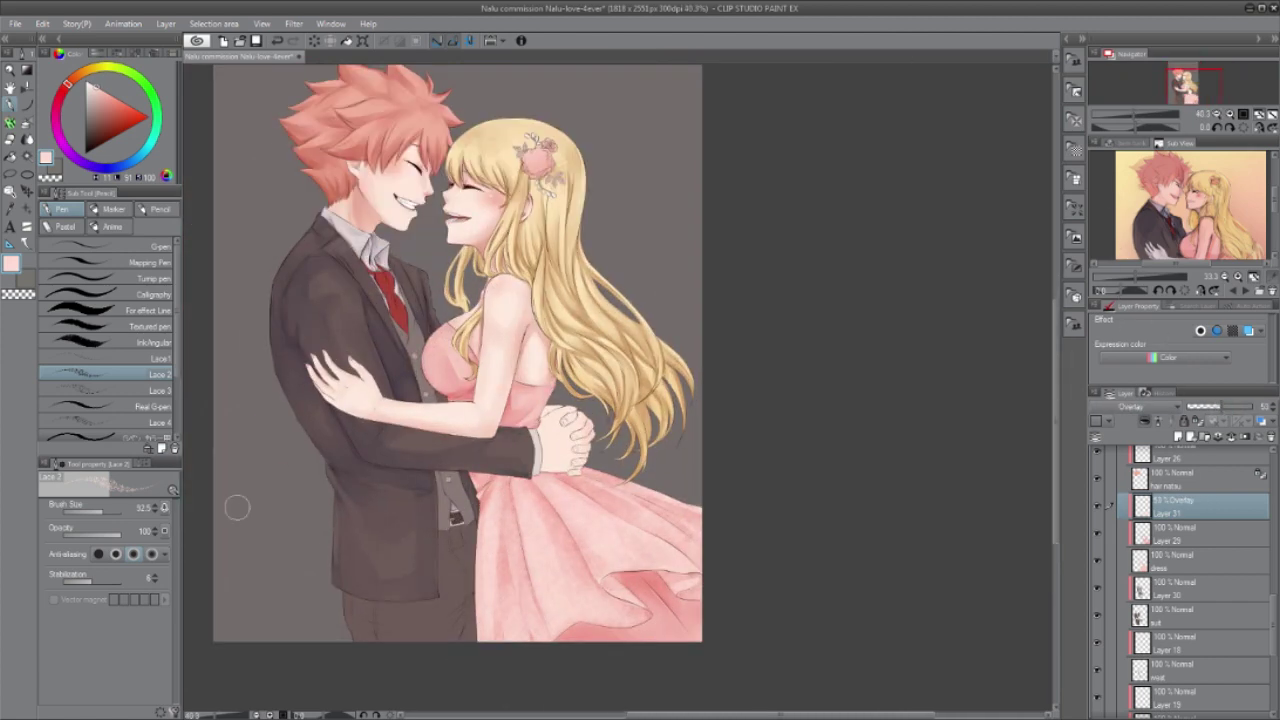
Step: Try an enlarged Lace 1 brush on the jacket's lower front on Layer 30
click(110, 422)
click(1200, 588)
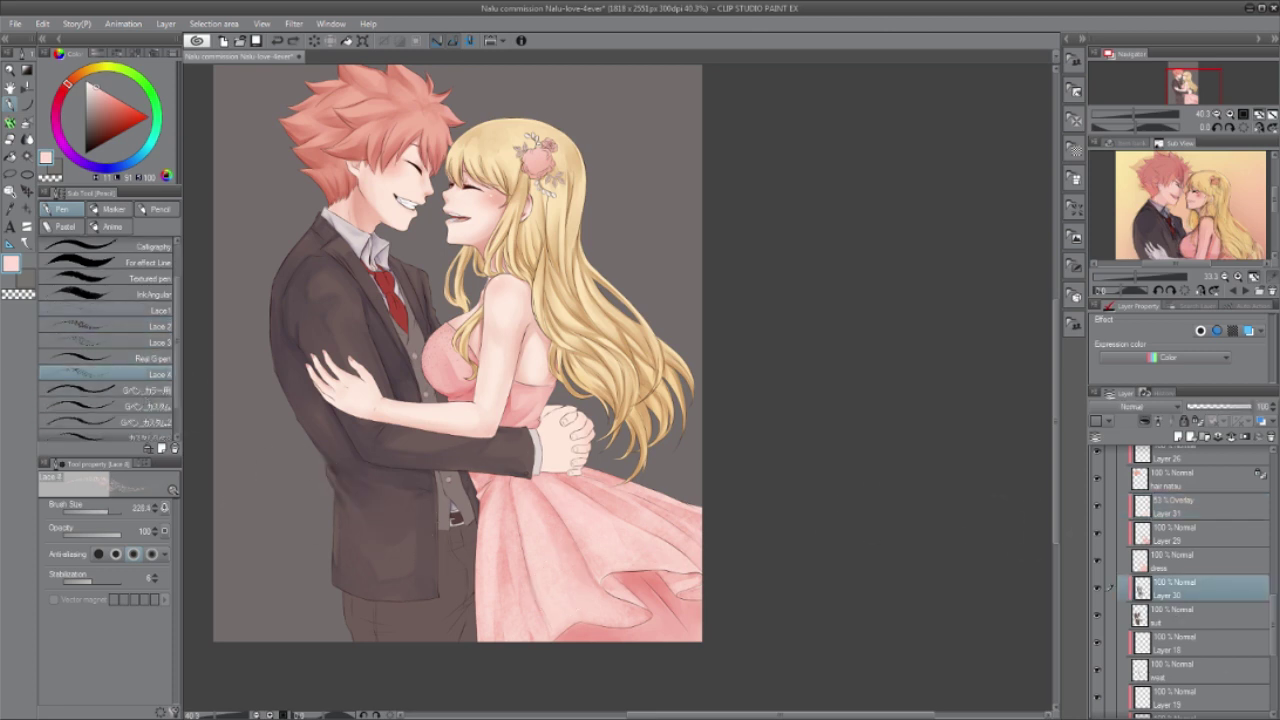
click(105, 310)
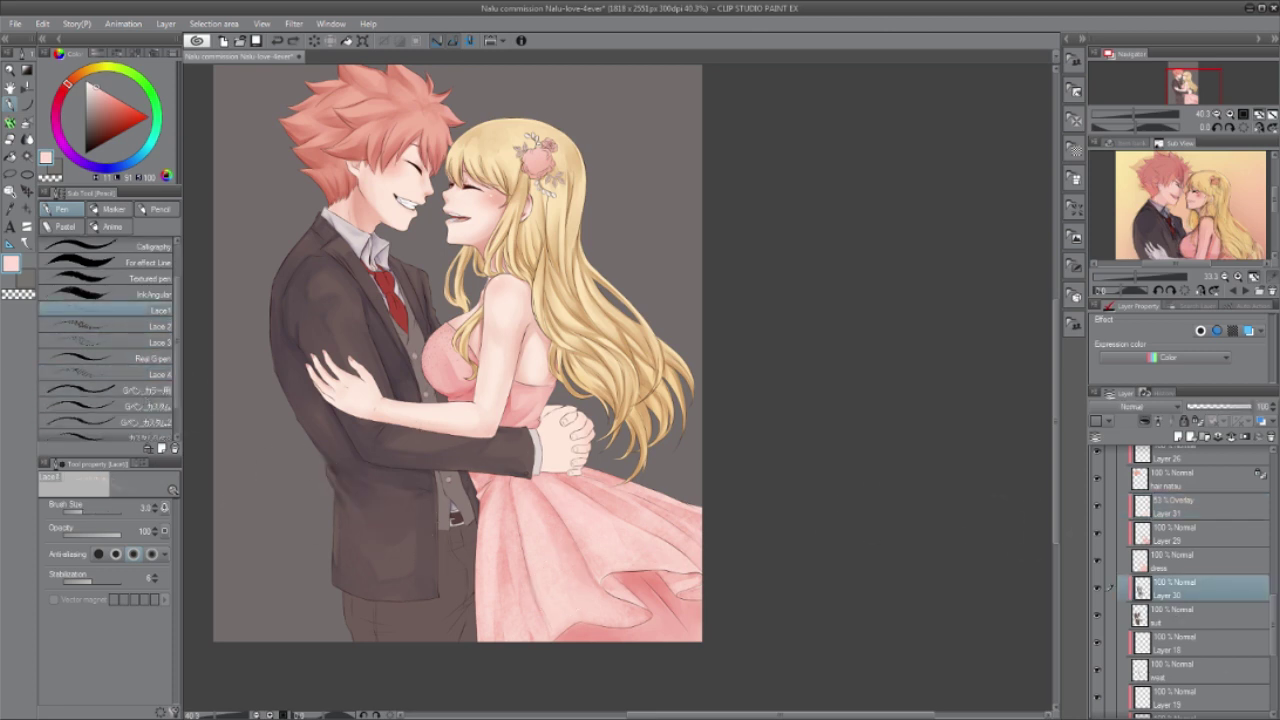
drag(82, 512, 101, 512)
drag(342, 517, 436, 521)
key(ctrl+z)
drag(338, 588, 428, 596)
key(ctrl+z)
Step: Bring the vest into close view and add a clipped layer above Layer 18 for its texture
click(1230, 112)
click(1185, 92)
drag(1272, 618, 1272, 636)
click(1200, 564)
click(1178, 437)
Step: Try a Lace 1 texture at reduced layer opacity on the vest's lower front, and undo it
mouse_move(580, 546)
mouse_down()
mouse_move(558, 566)
mouse_move(544, 542)
mouse_up()
drag(494, 570, 518, 528)
mouse_move(546, 504)
mouse_down()
mouse_move(558, 482)
mouse_move(542, 540)
mouse_up()
drag(496, 530, 520, 488)
drag(546, 454, 536, 516)
click(1200, 406)
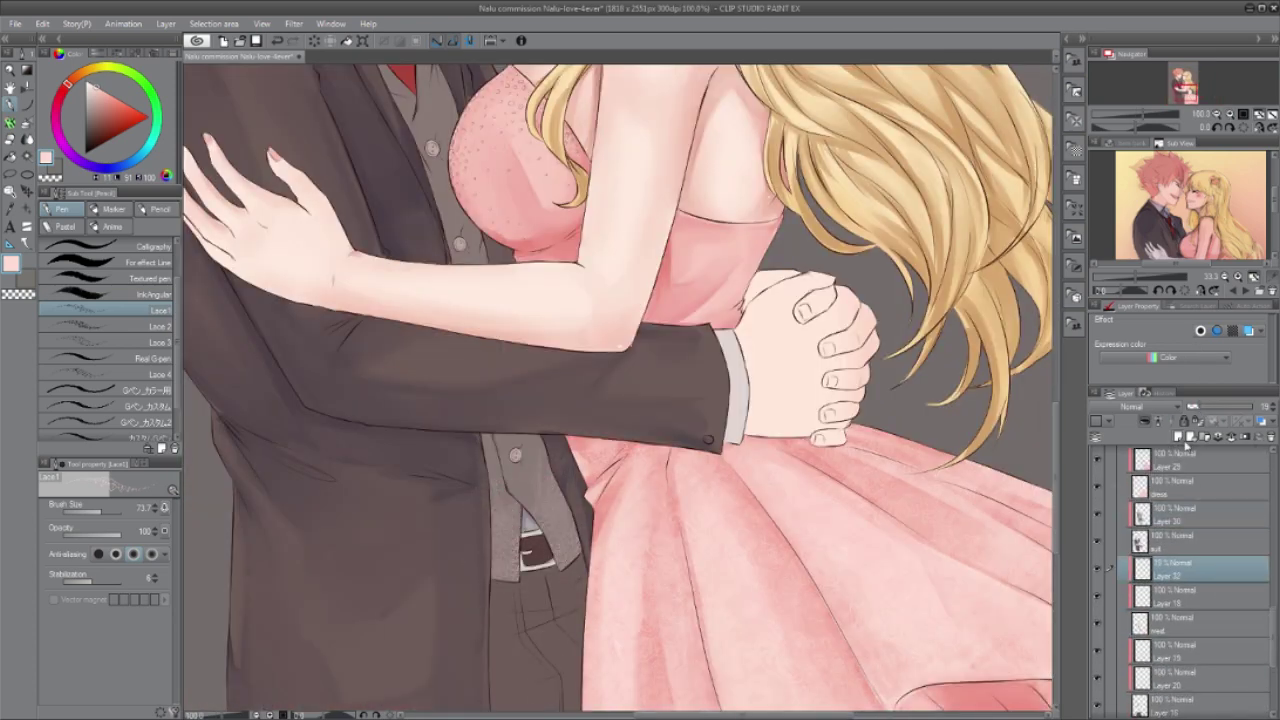
key(ctrl+z)
key(ctrl+z)
key(ctrl+z)
key(ctrl+z)
key(ctrl+z)
key(ctrl+z)
key(ctrl+z)
key(ctrl+z)
key(ctrl+z)
Step: Texture the vest's lower and upper parts in pale pink with the Rough wash brush and reduce Layer 32's opacity
click(10, 121)
click(160, 245)
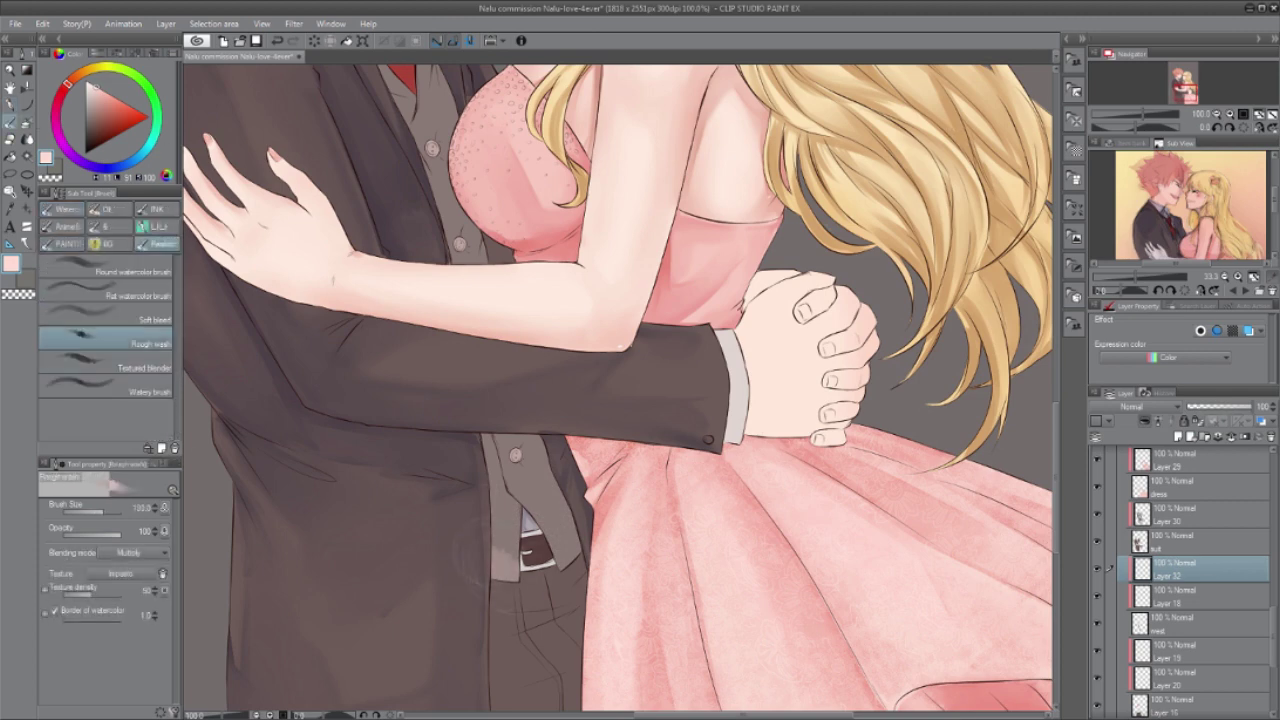
drag(582, 556, 552, 566)
drag(496, 574, 514, 550)
mouse_move(574, 526)
mouse_down()
mouse_move(554, 548)
mouse_move(514, 500)
mouse_up()
drag(574, 560, 534, 474)
drag(504, 554, 508, 514)
drag(502, 574, 508, 442)
drag(452, 234, 480, 256)
drag(450, 190, 396, 76)
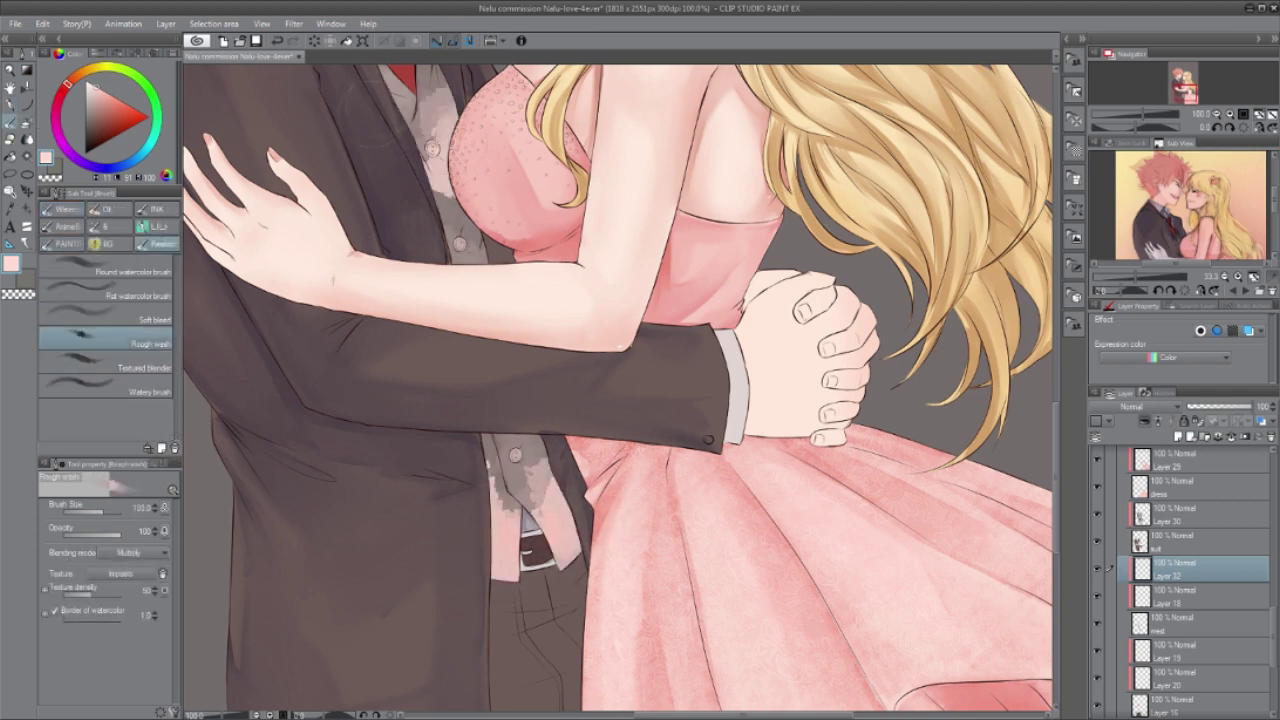
drag(1200, 406, 1190, 406)
scroll(448, 600, down, 2)
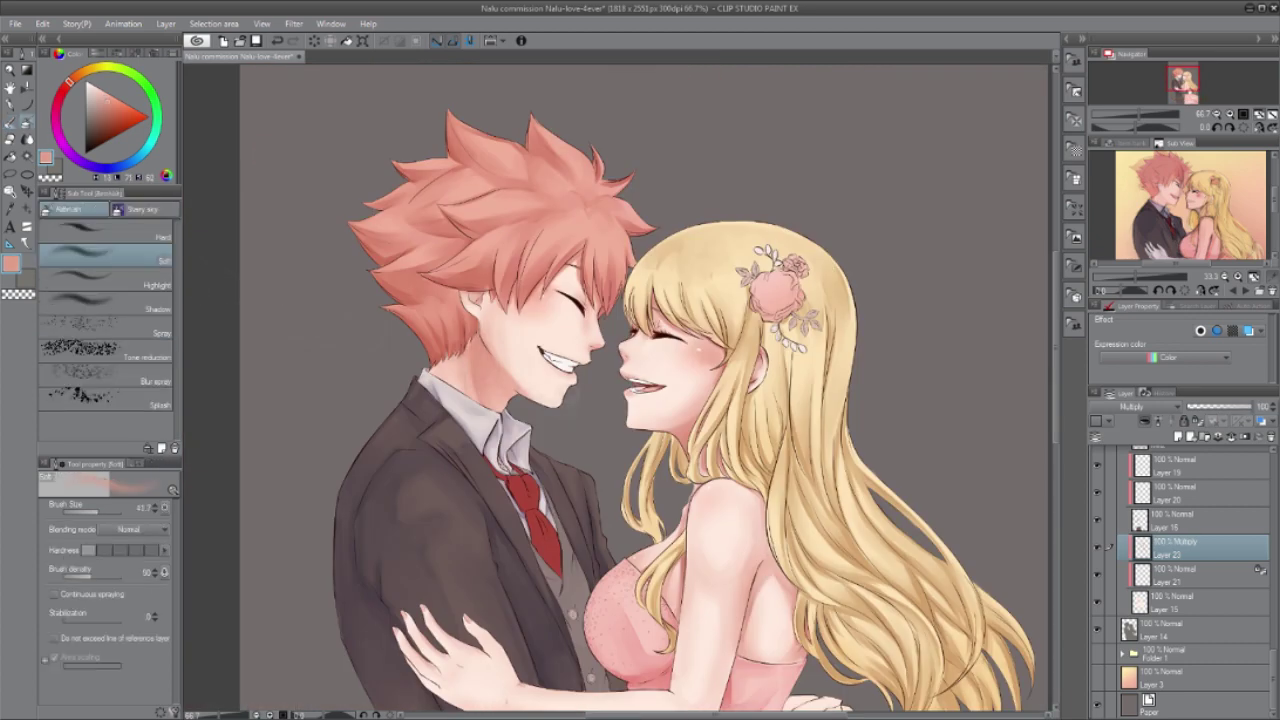
Step: Add a layer above the Multiply skin shading and airbrush soft light blue shadows on the couple's necks
key(j)
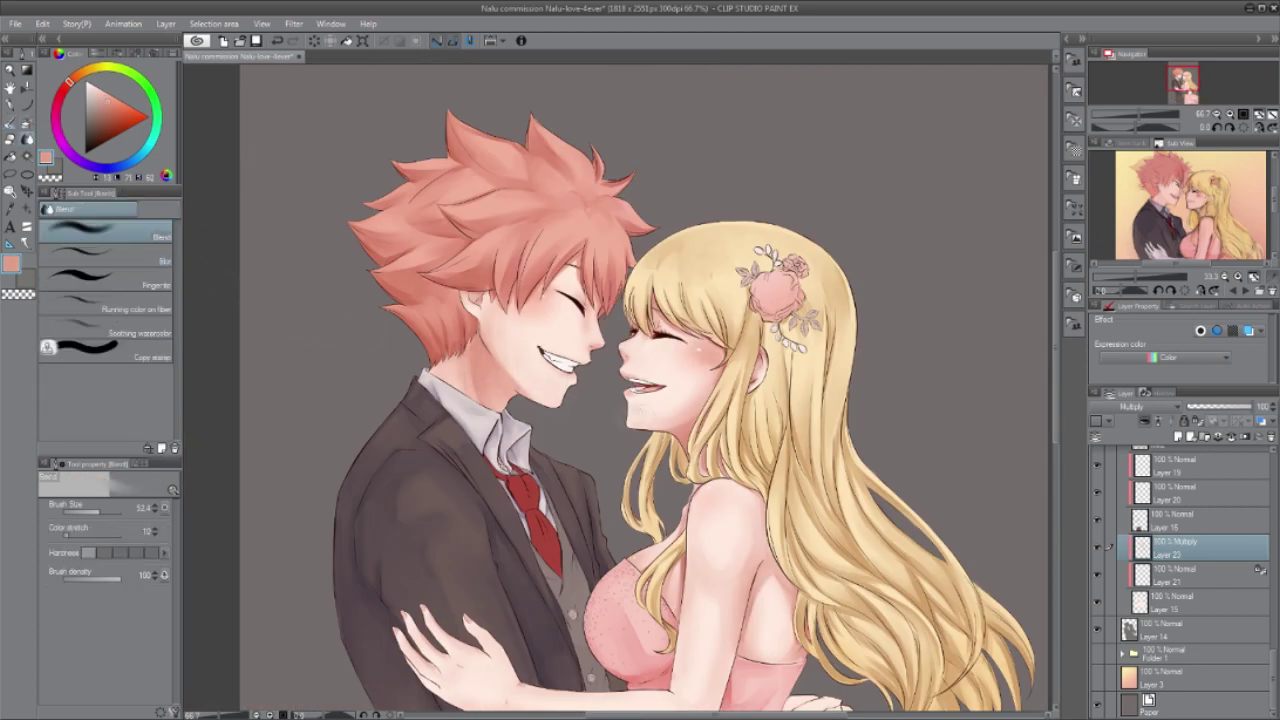
key(b)
click(105, 232)
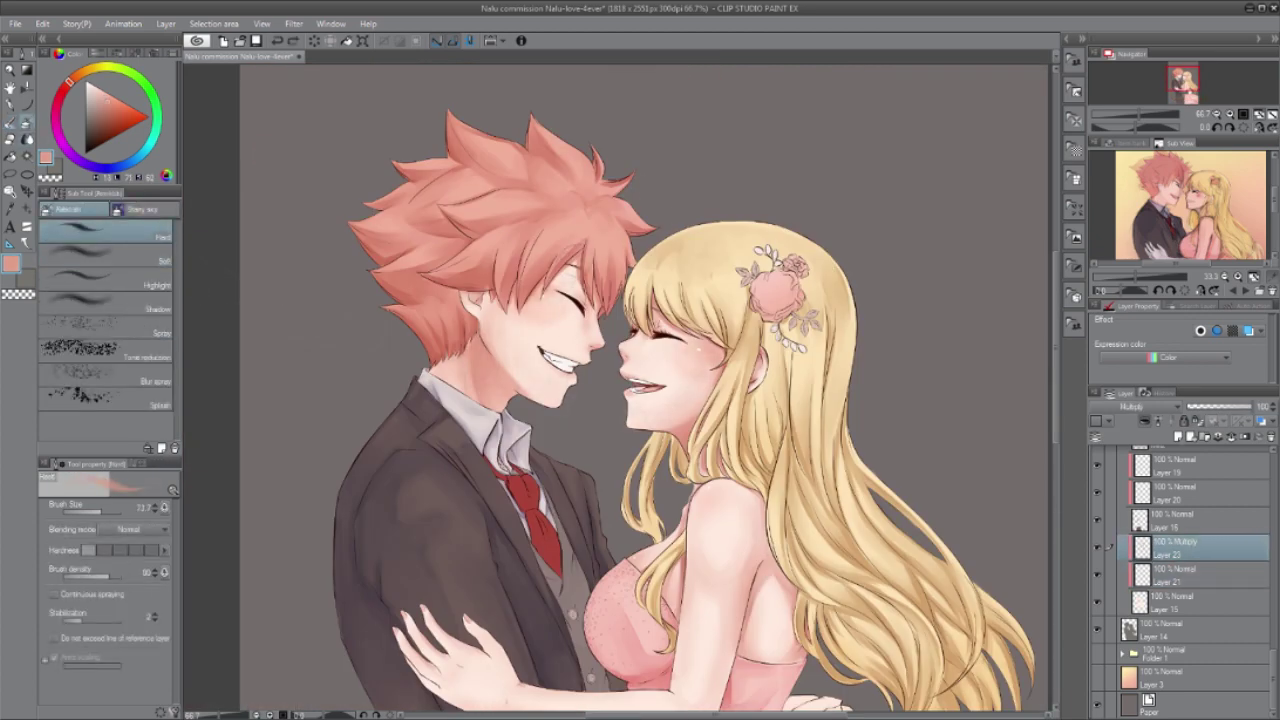
key(ctrl+shift+n)
click(108, 168)
click(131, 161)
click(108, 95)
click(105, 256)
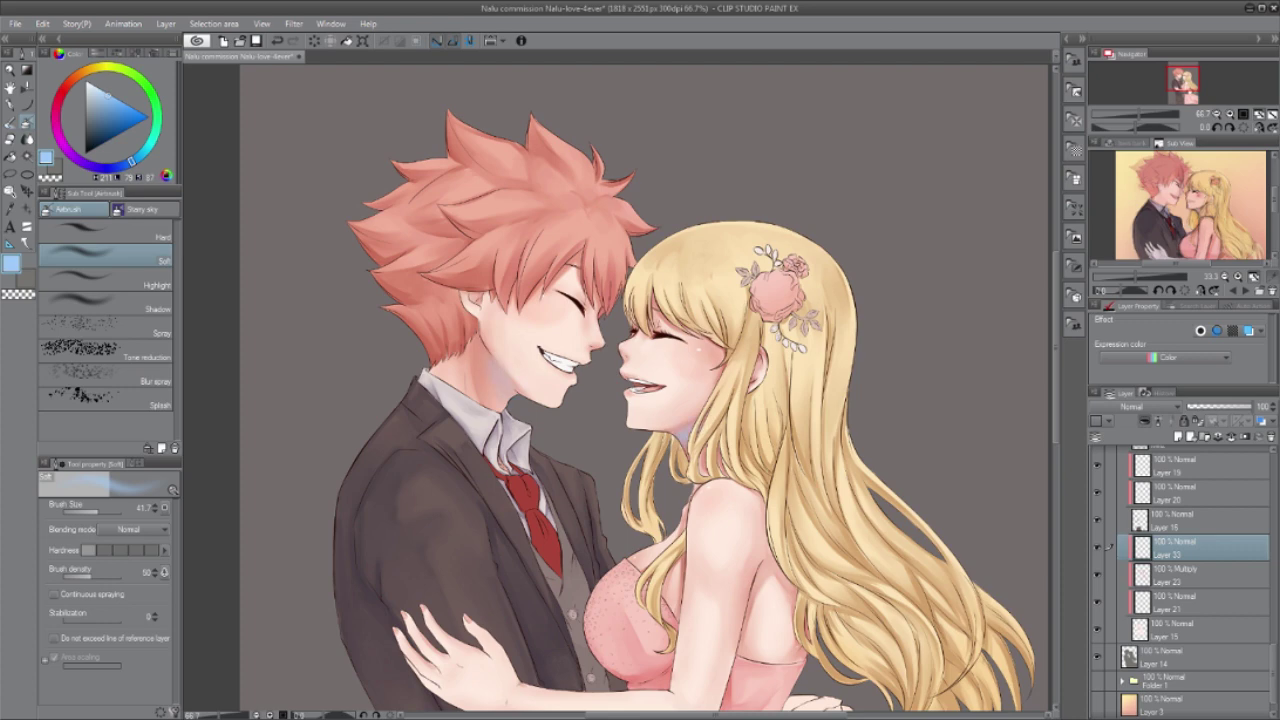
drag(683, 424, 684, 454)
Step: Try a deeper blue airbrush shadow on the man's neck
click(106, 118)
click(122, 166)
drag(482, 348, 502, 404)
key(ctrl+z)
Step: Lower the opacity of the blue neck-shading layer to 17% and check the whole illustration
click(101, 97)
key(ctrl+minus)
click(1207, 408)
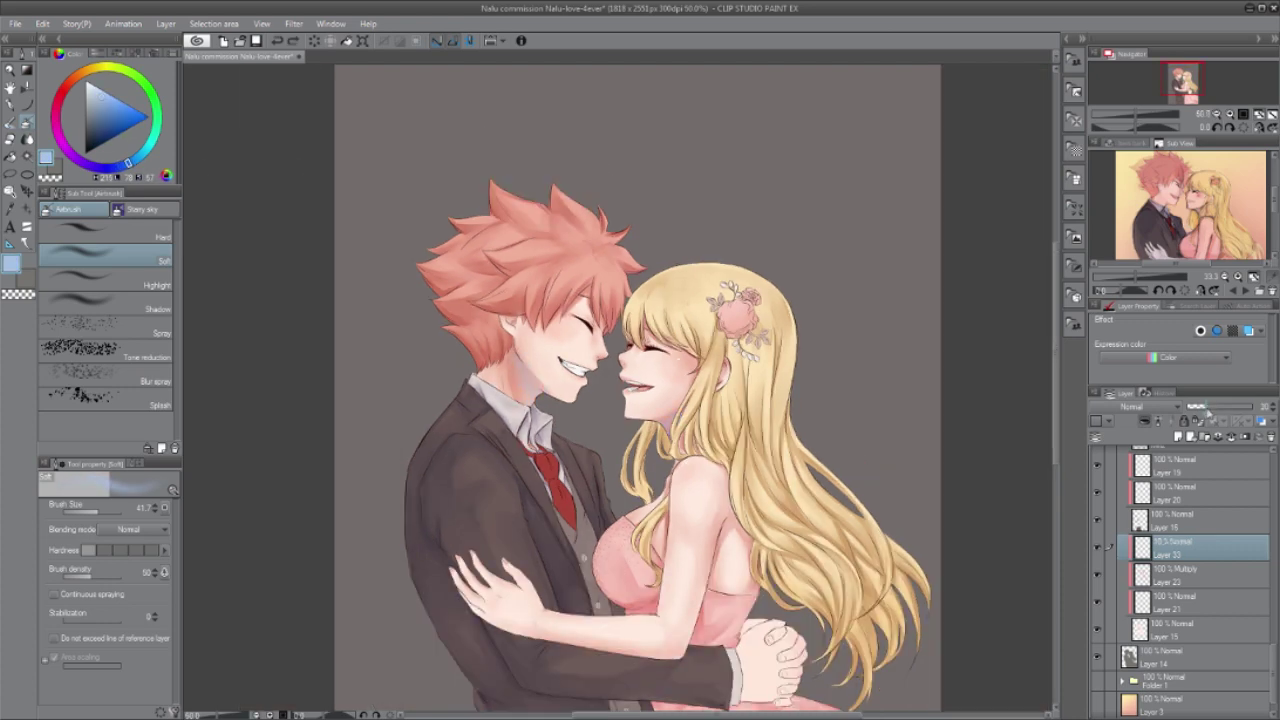
click(1198, 408)
key(ctrl+minus)
key(ctrl+minus)
key(ctrl+0)
Step: Locate the trousers' base layer and add a clipped layer above it for shading
scroll(1171, 607, up, 2)
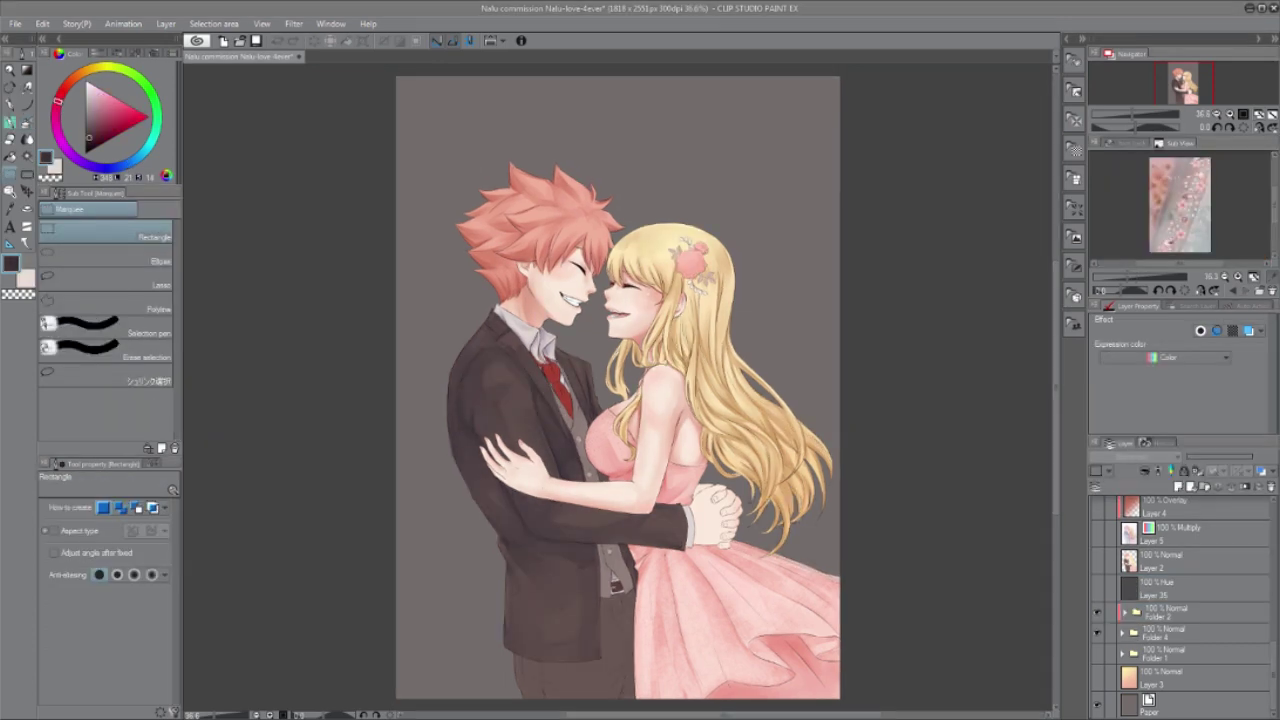
key(ctrl+plus)
key(ctrl+plus)
scroll(1255, 620, up, 2)
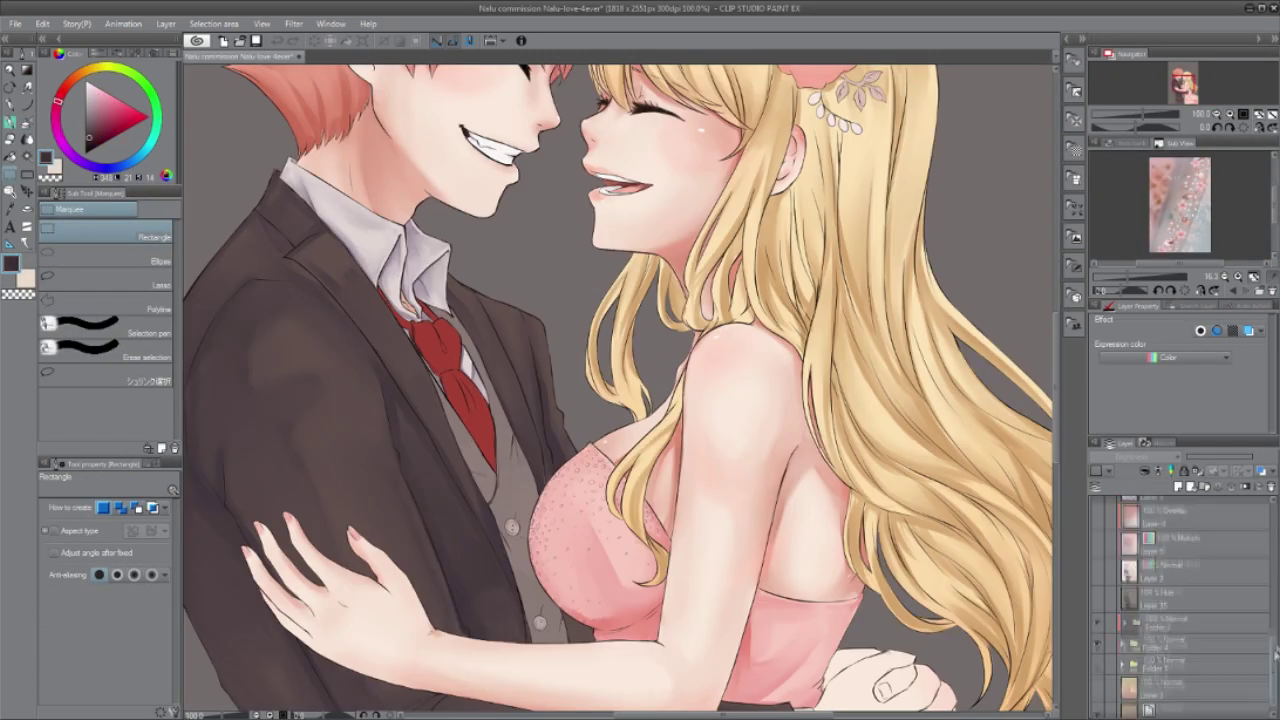
scroll(1258, 651, down, 2)
scroll(1260, 632, up, 10)
click(1198, 568)
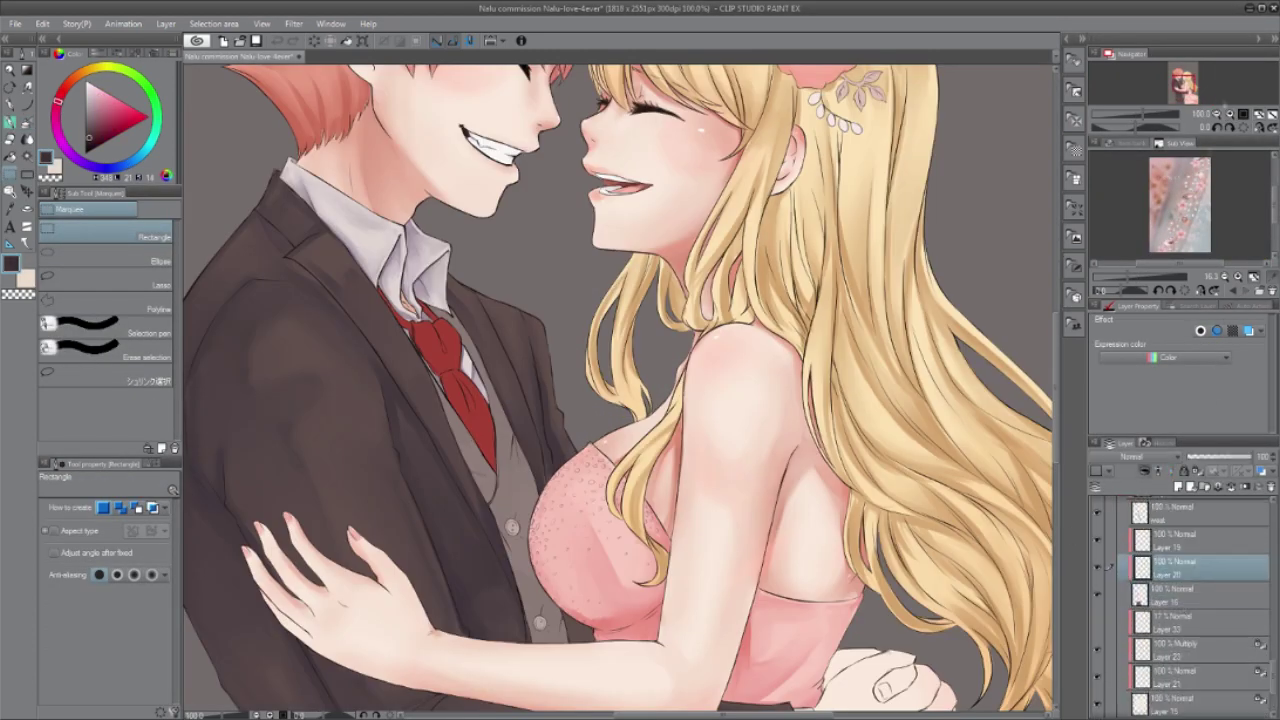
key(ctrl+minus)
click(1178, 94)
key(ctrl+shift+n)
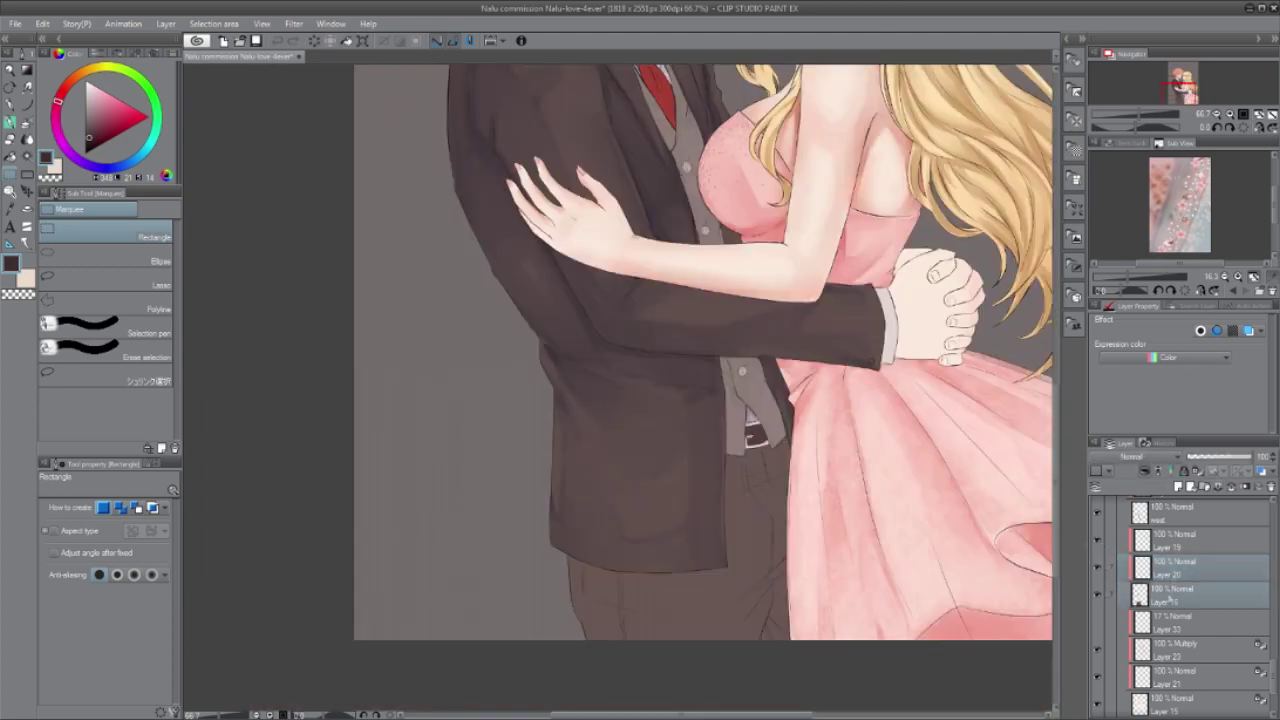
Step: Shade the trousers below the belt and beside the dress with dark watercolor brushes and the Soft airbrush
click(10, 122)
click(62, 209)
mouse_move(178, 276)
mouse_down()
mouse_move(178, 352)
mouse_move(177, 273)
mouse_up()
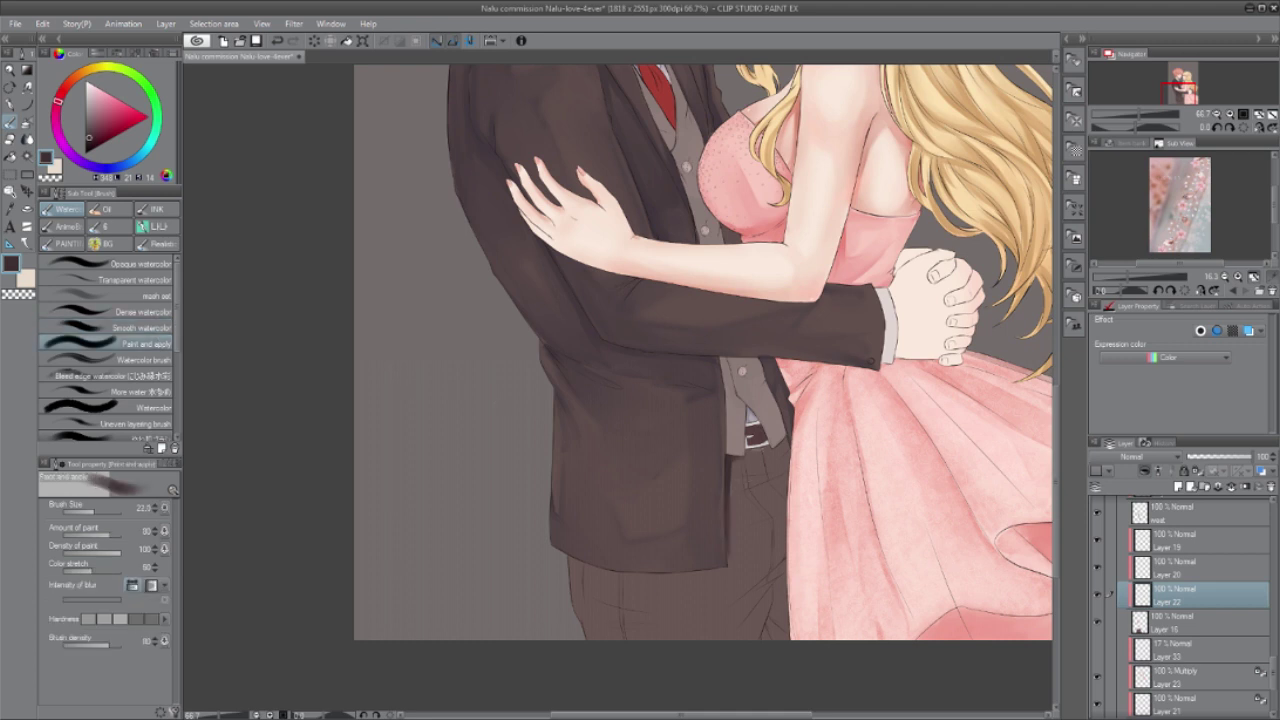
key(j)
key(b)
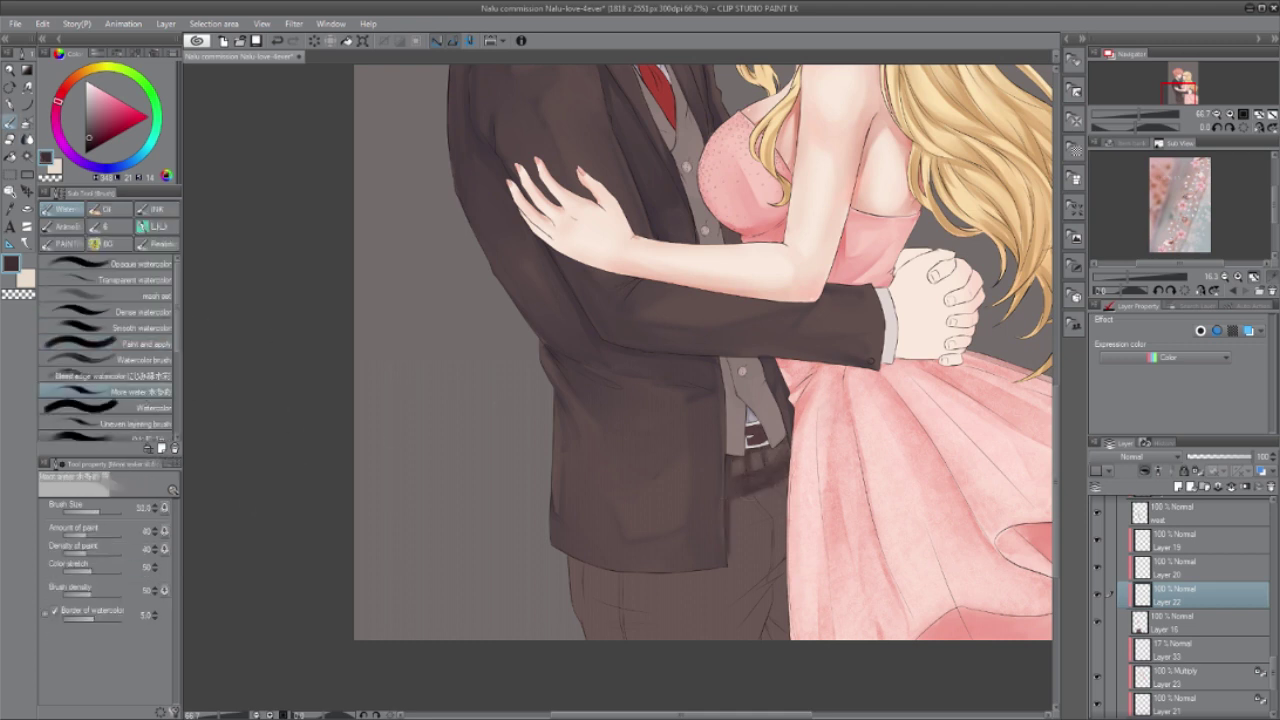
key(b)
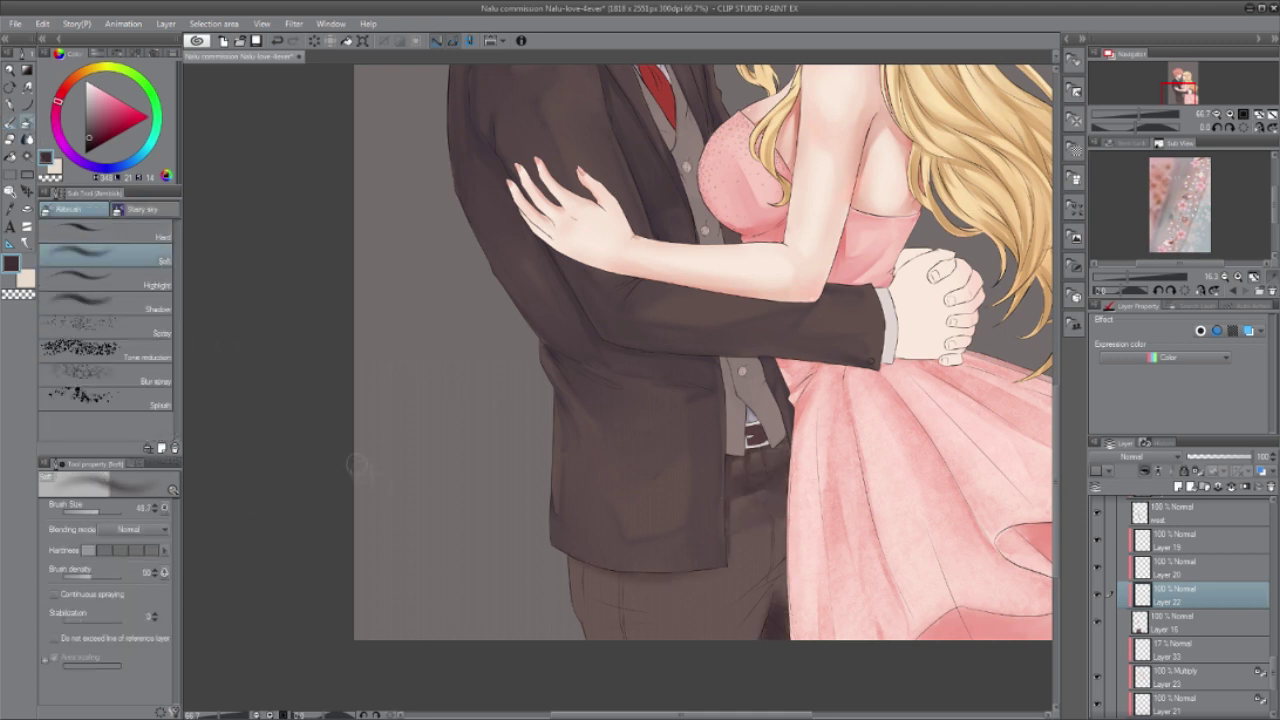
key(b)
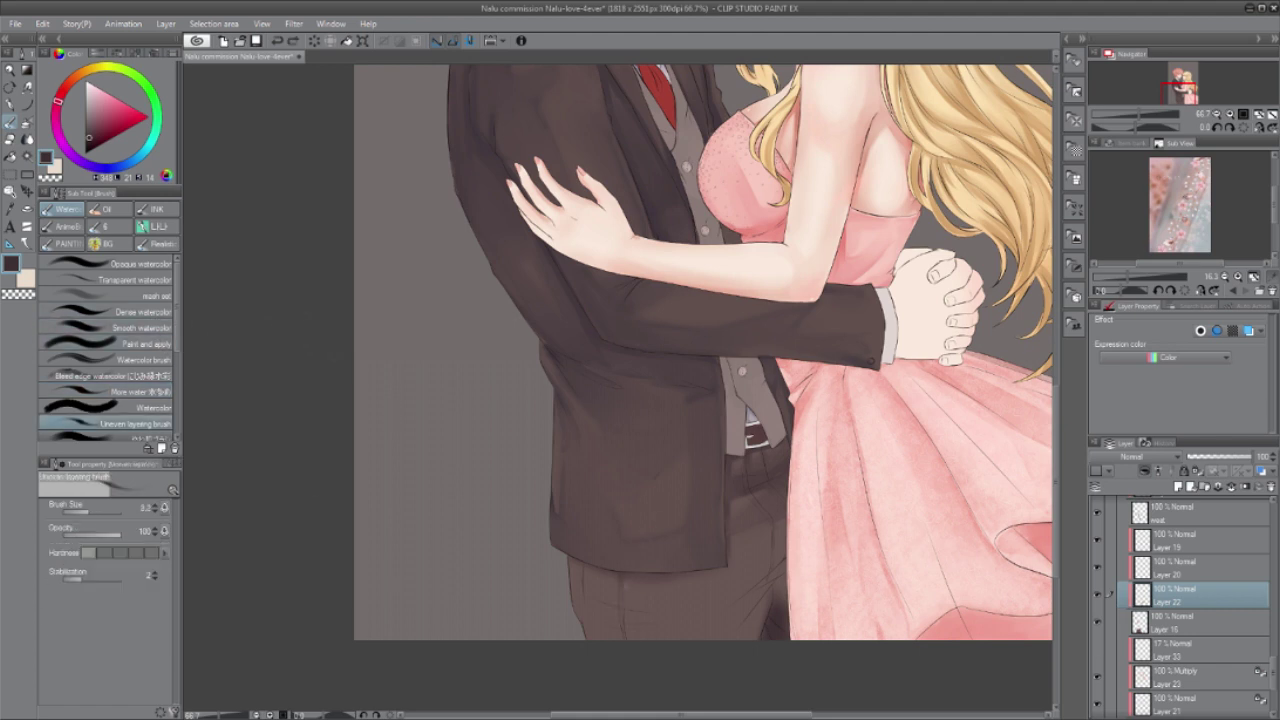
Step: Paint dark folds on the trousers and shadows along the jacket's edge with the Uneven layering brush, and blend them
drag(621, 578, 617, 638)
key(])
drag(577, 560, 586, 597)
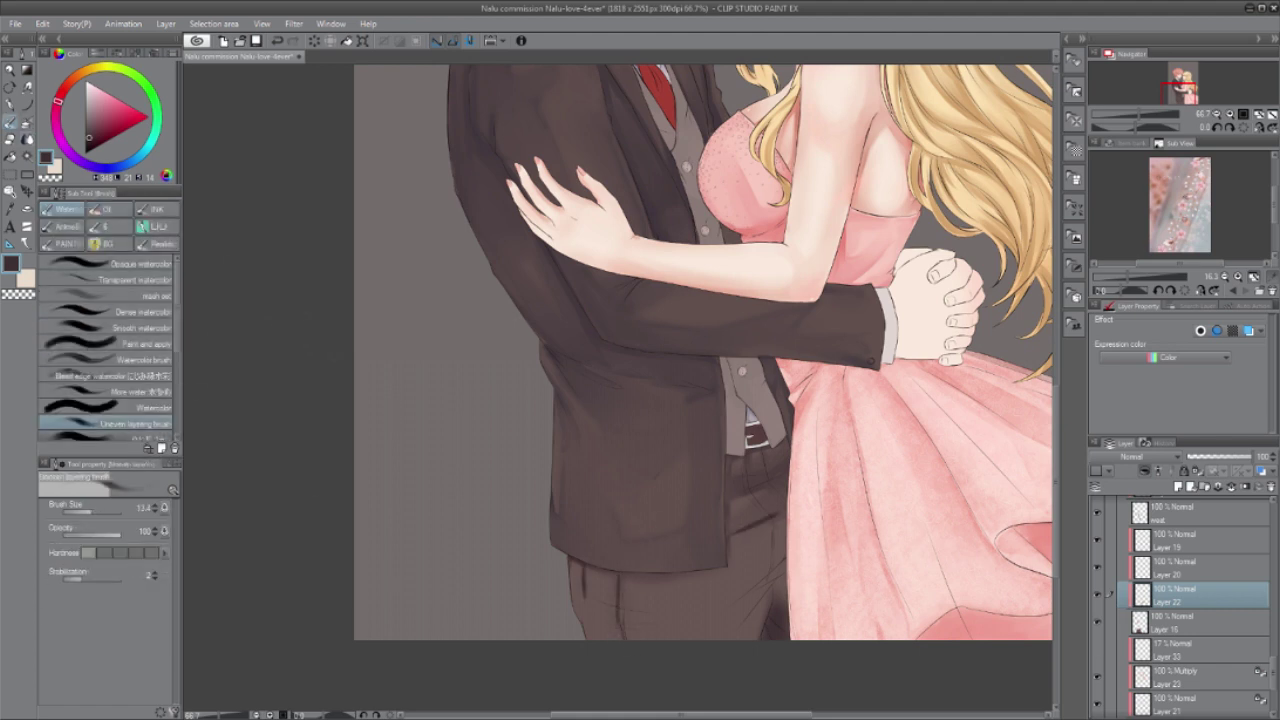
drag(727, 457, 727, 566)
drag(731, 577, 605, 577)
drag(731, 481, 767, 477)
mouse_move(786, 558)
mouse_down()
mouse_move(736, 600)
mouse_move(734, 638)
mouse_up()
key(b)
key(b)
key(j)
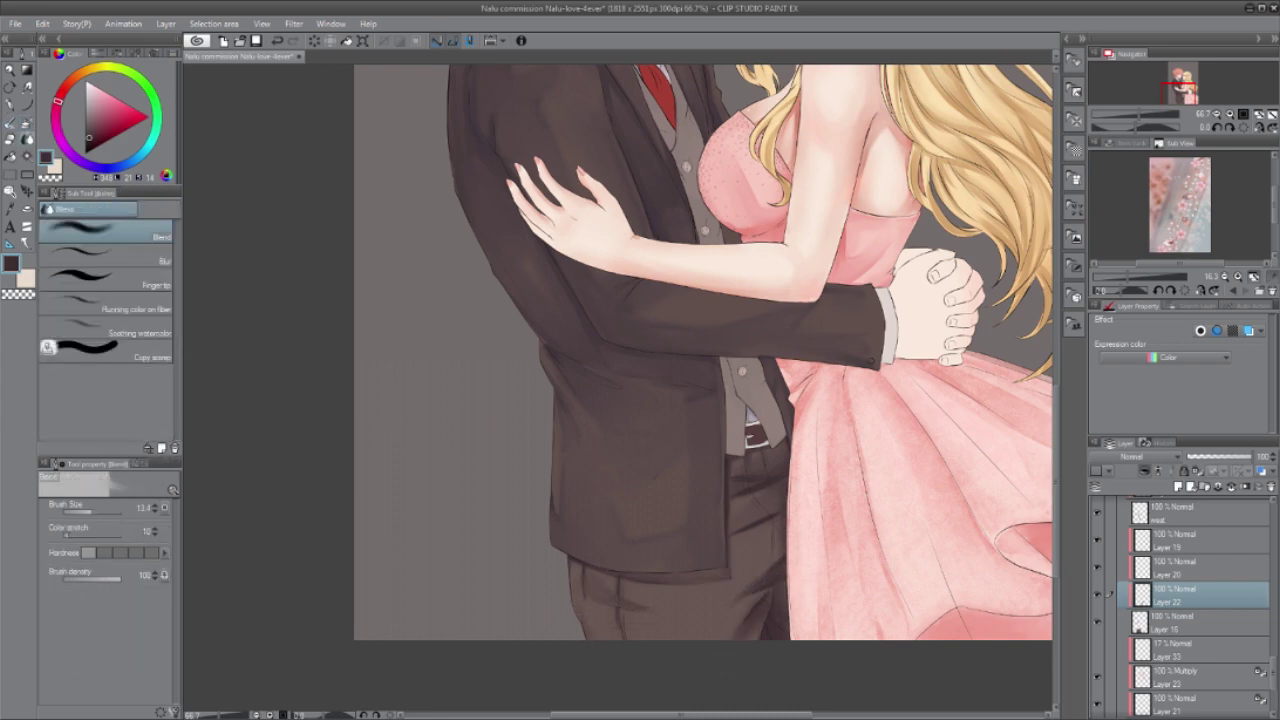
Step: View the full illustration and deepen the trousers' shading with the Soft airbrush, watercolor brush and Blend tool
click(1216, 114)
click(1216, 114)
click(1179, 84)
key(b)
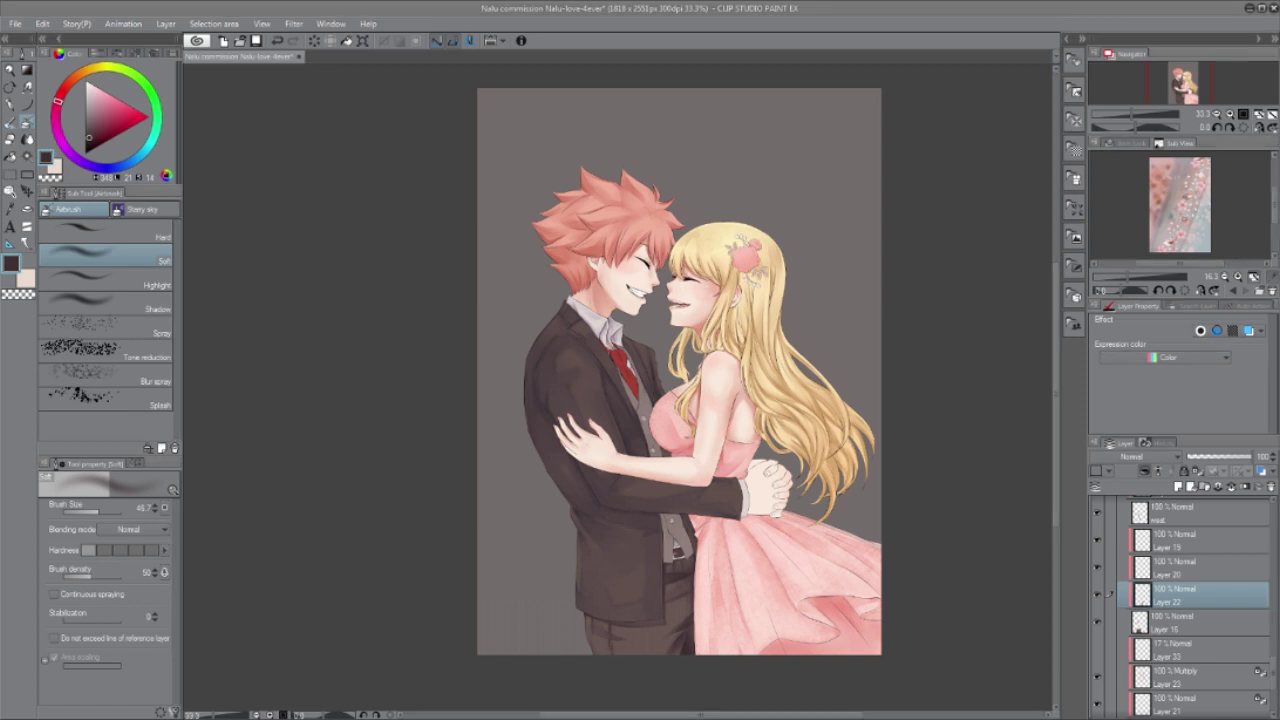
drag(685, 600, 674, 620)
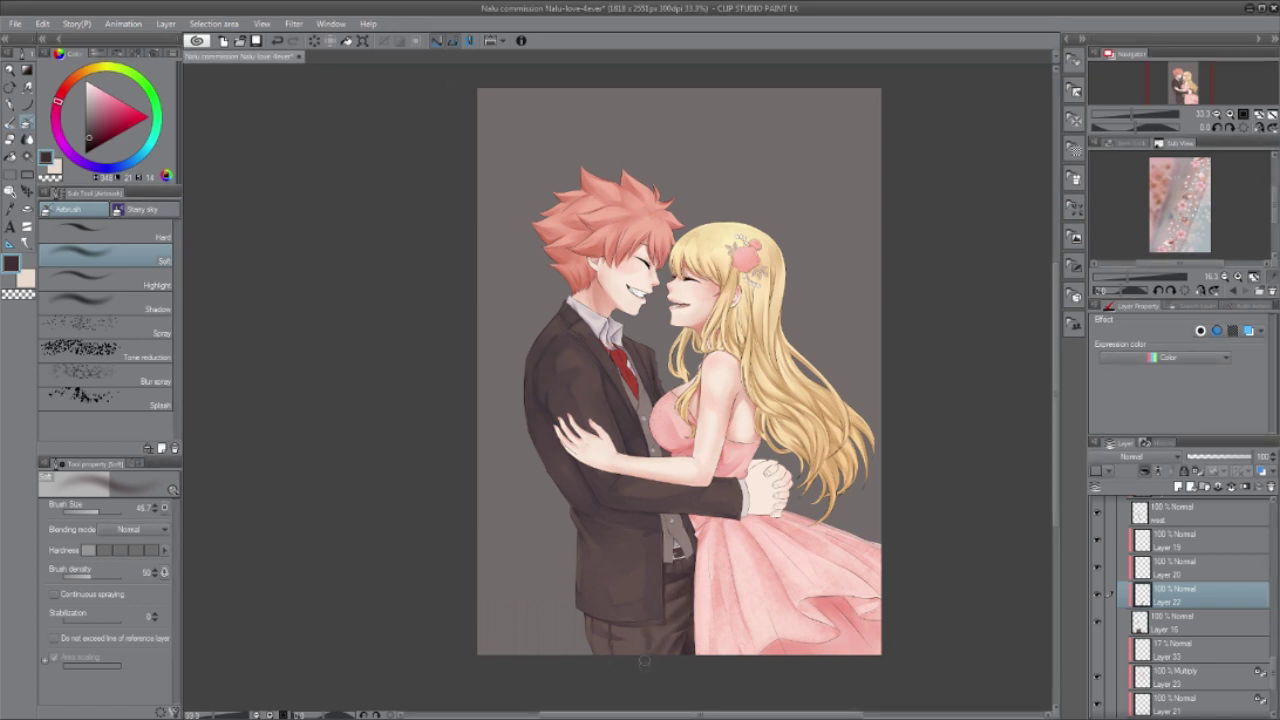
key(j)
key(b)
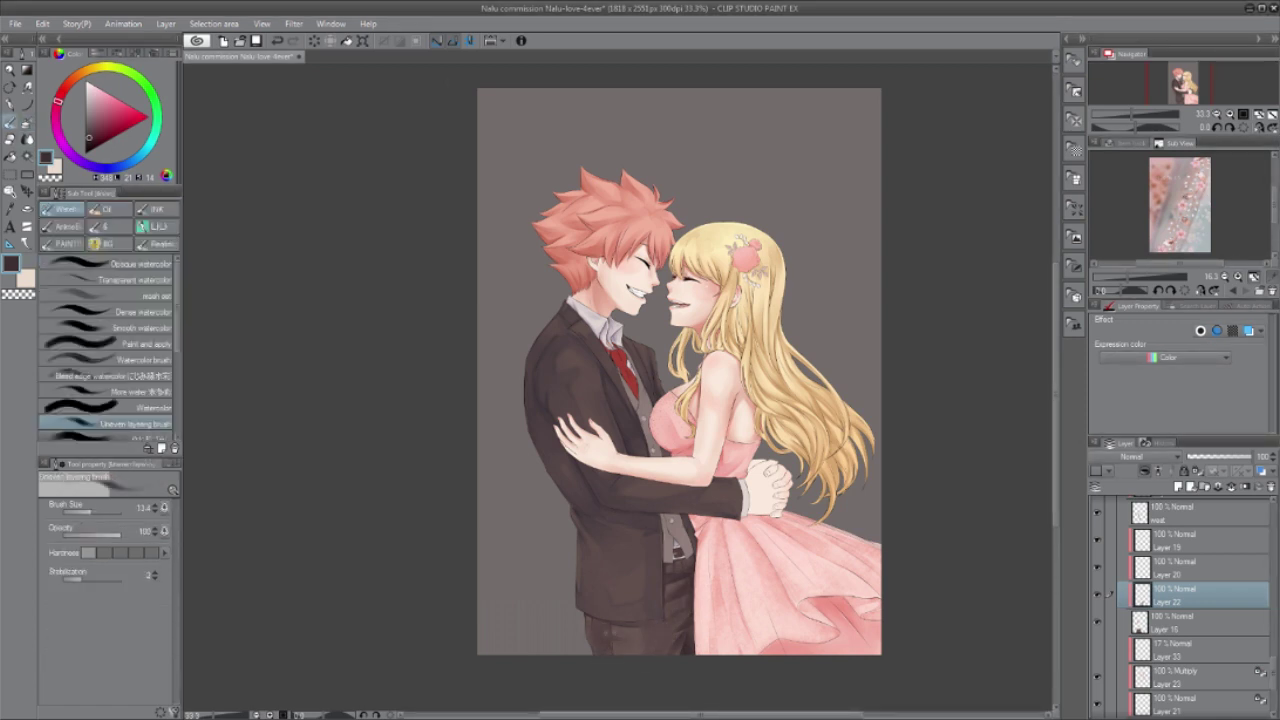
key(j)
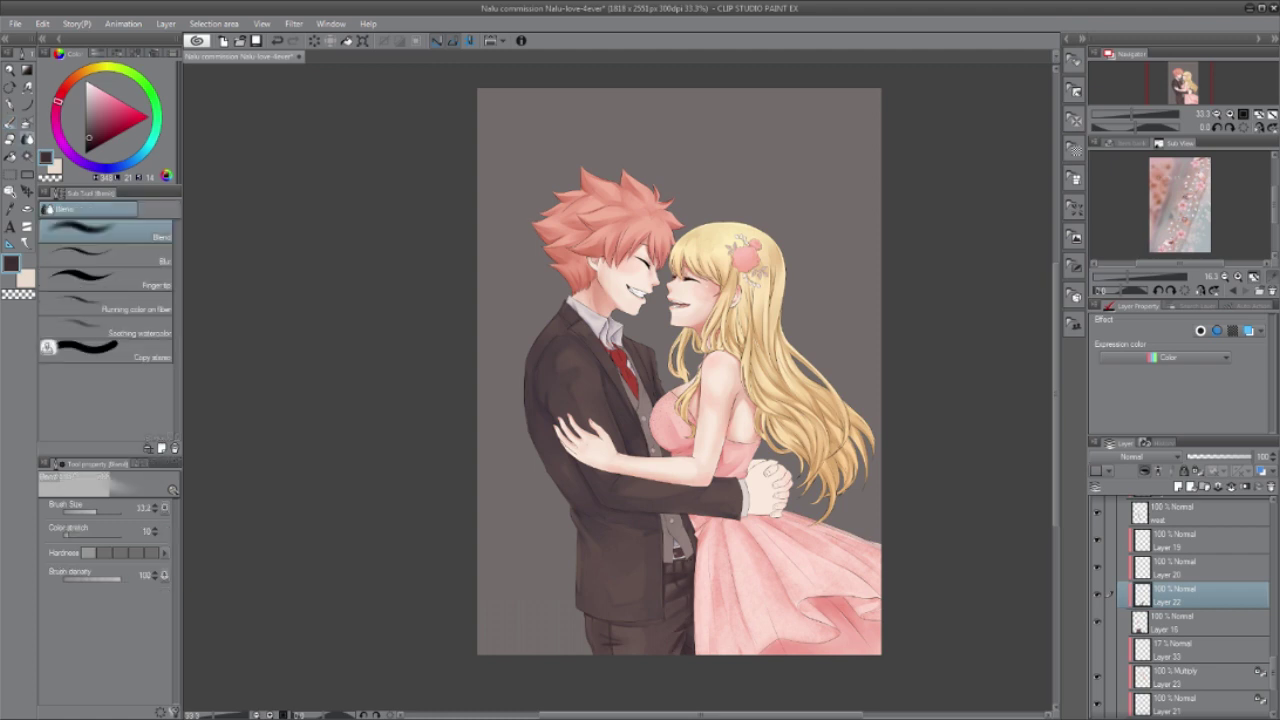
Step: Touch up the shading on the lower trouser leg and blend it
key(c)
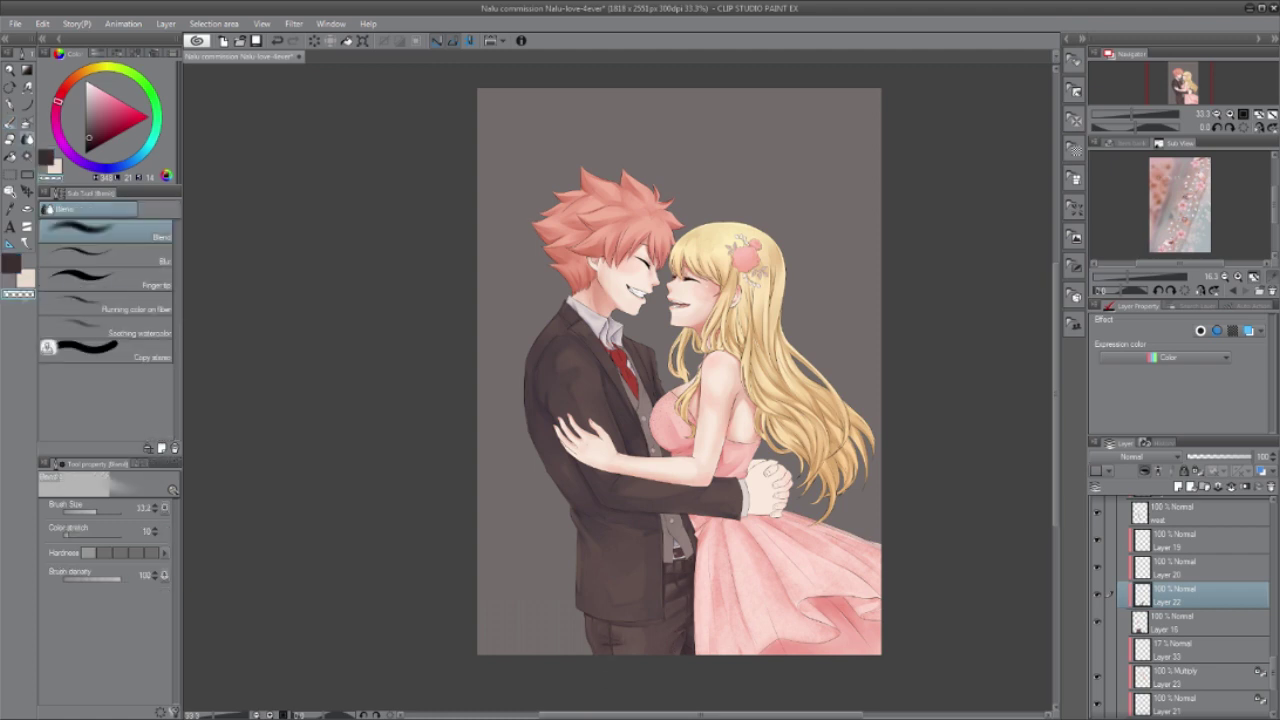
key(b)
drag(604, 634, 596, 652)
key(j)
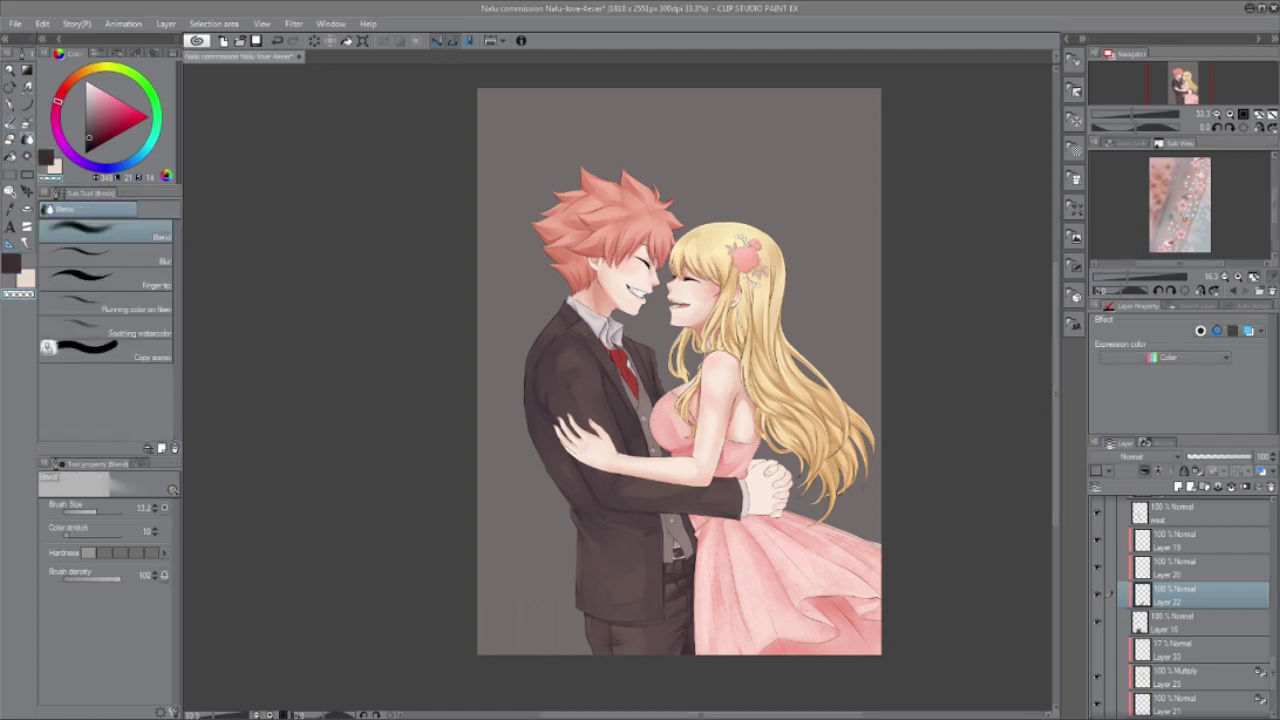
click(1178, 487)
click(114, 167)
click(107, 122)
click(116, 53)
click(155, 117)
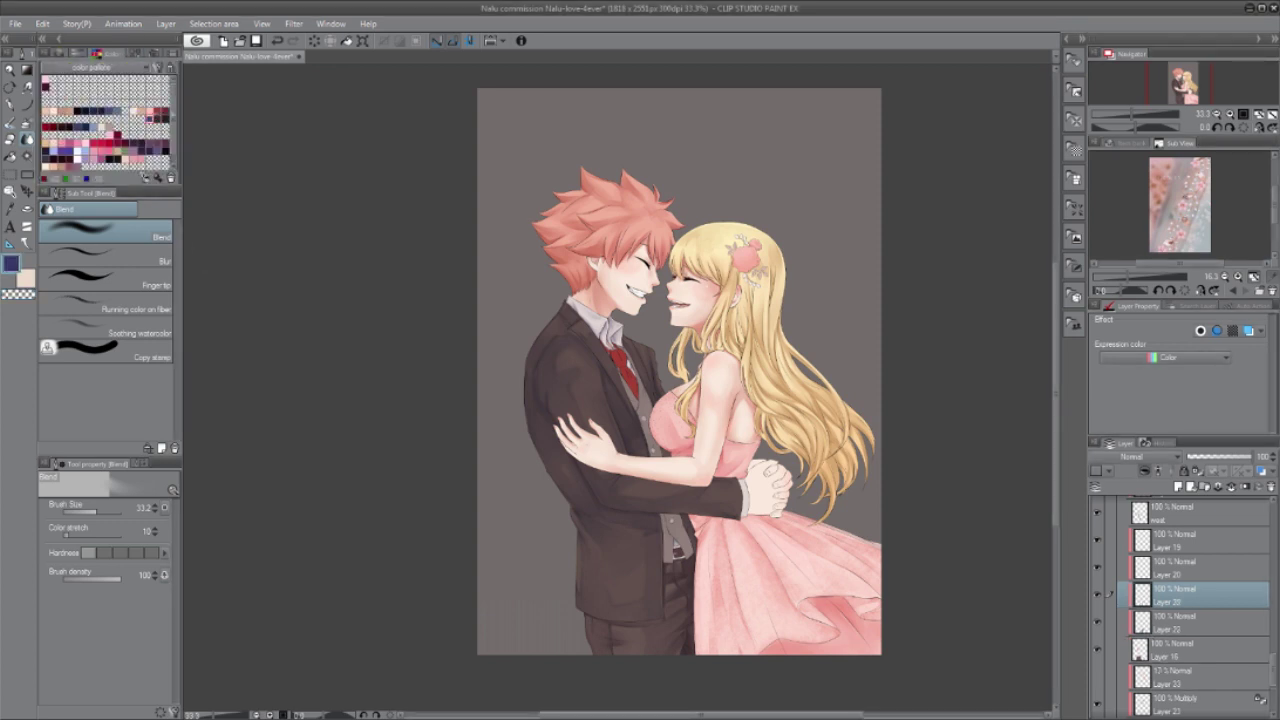
click(59, 53)
click(27, 123)
alt+click(710, 600)
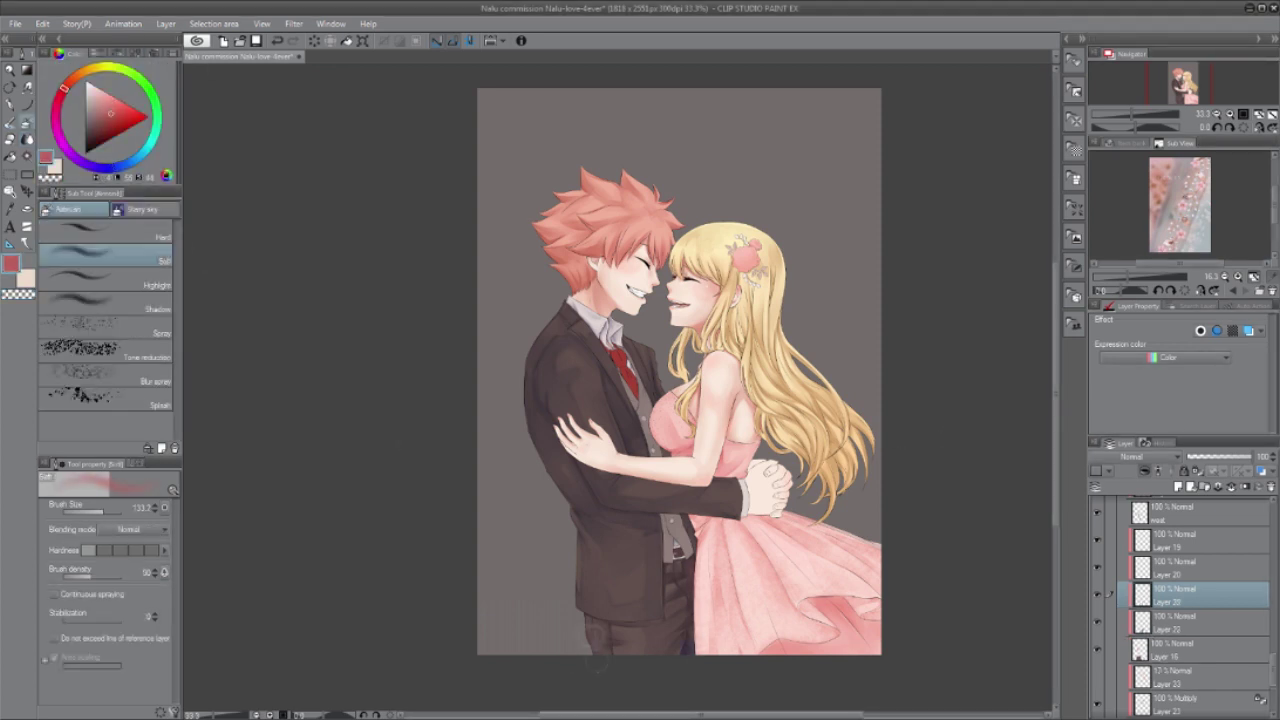
click(1205, 458)
click(1247, 489)
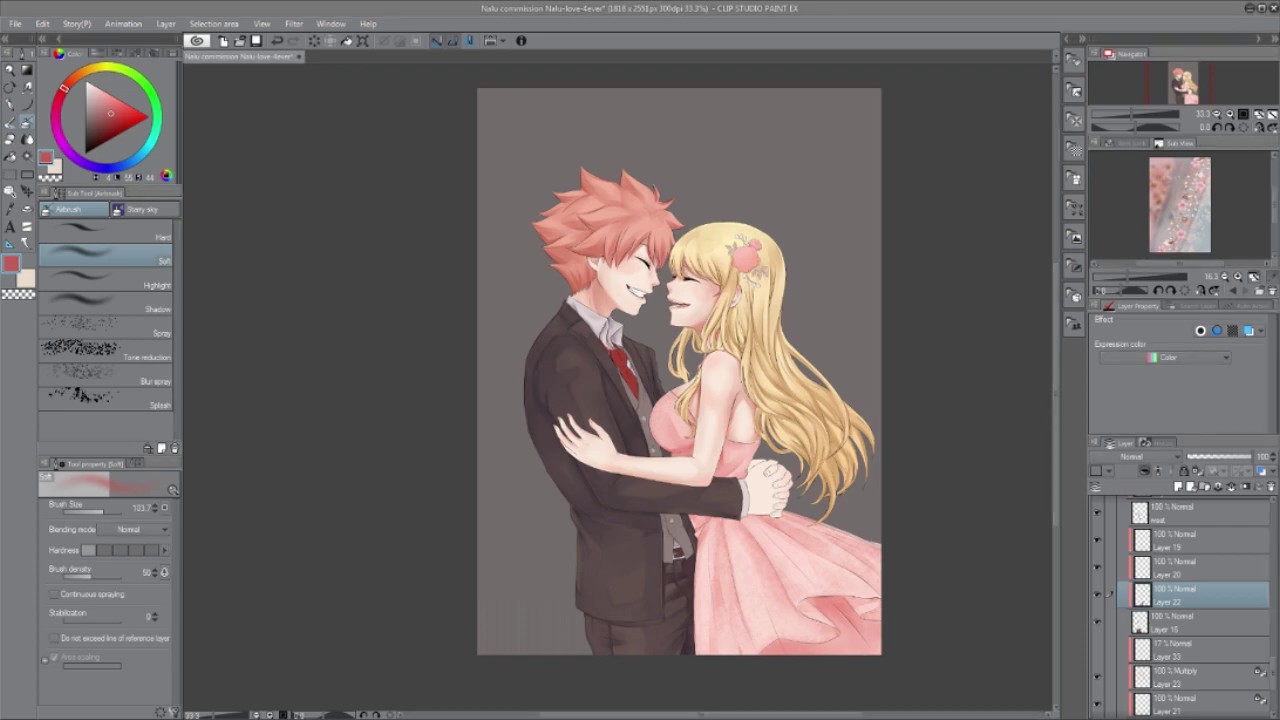
Step: Choose a reddish pink with the Smooth watercolor brush and move the dress's new shading layer above Layer 29
scroll(1180, 600, down, 1)
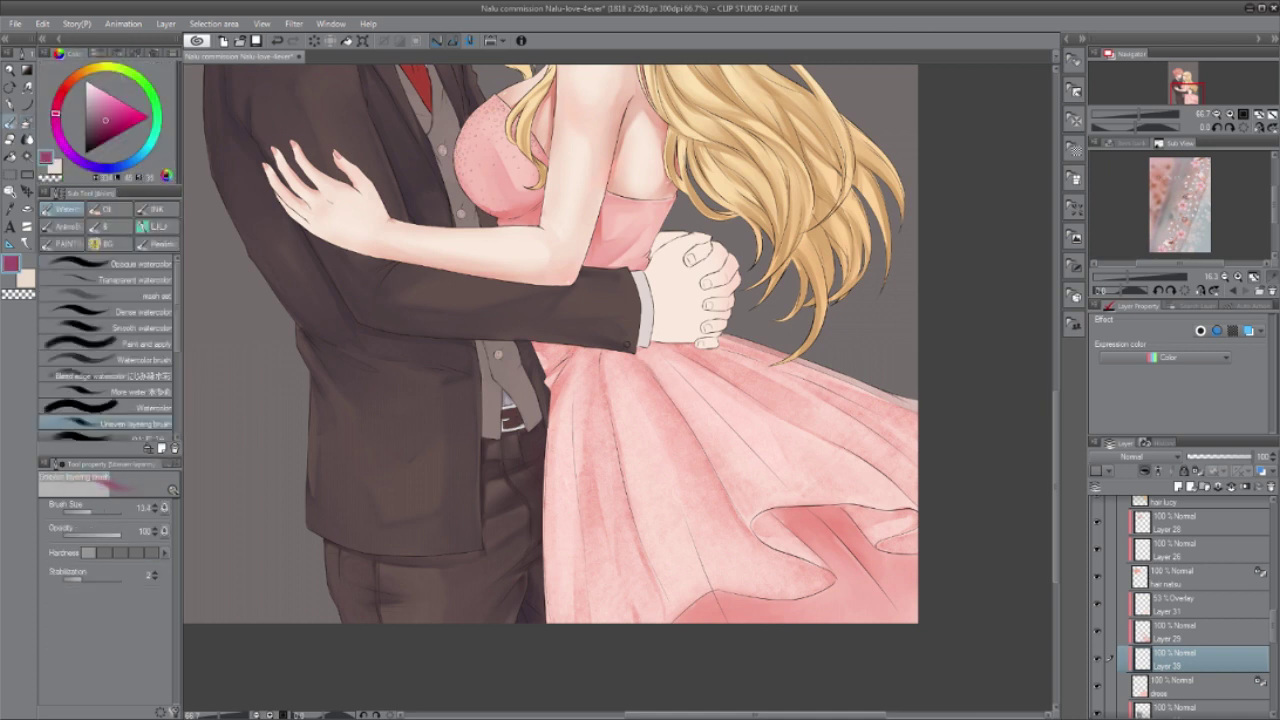
drag(704, 436, 750, 536)
click(59, 99)
click(110, 328)
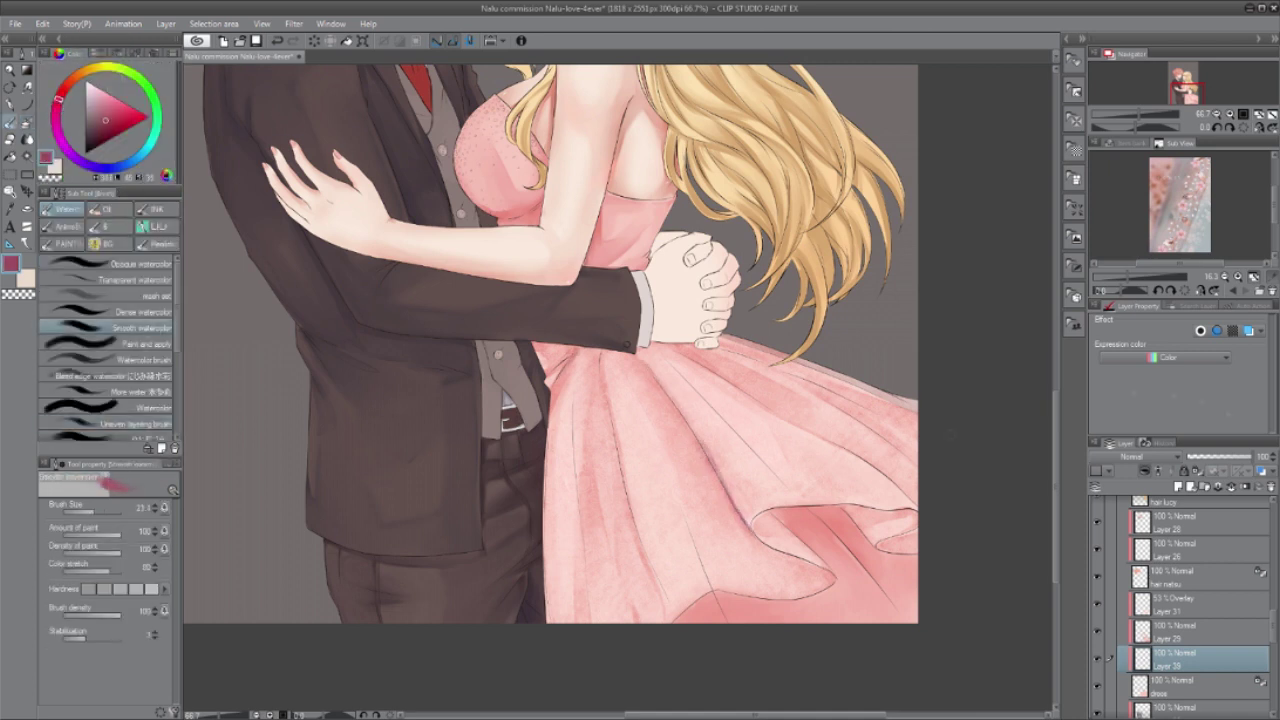
drag(1180, 659, 1180, 625)
Step: Paint a dark shadow inside the skirt's turned-up hem with the watercolor brush and blend it
drag(645, 365, 690, 420)
key(j)
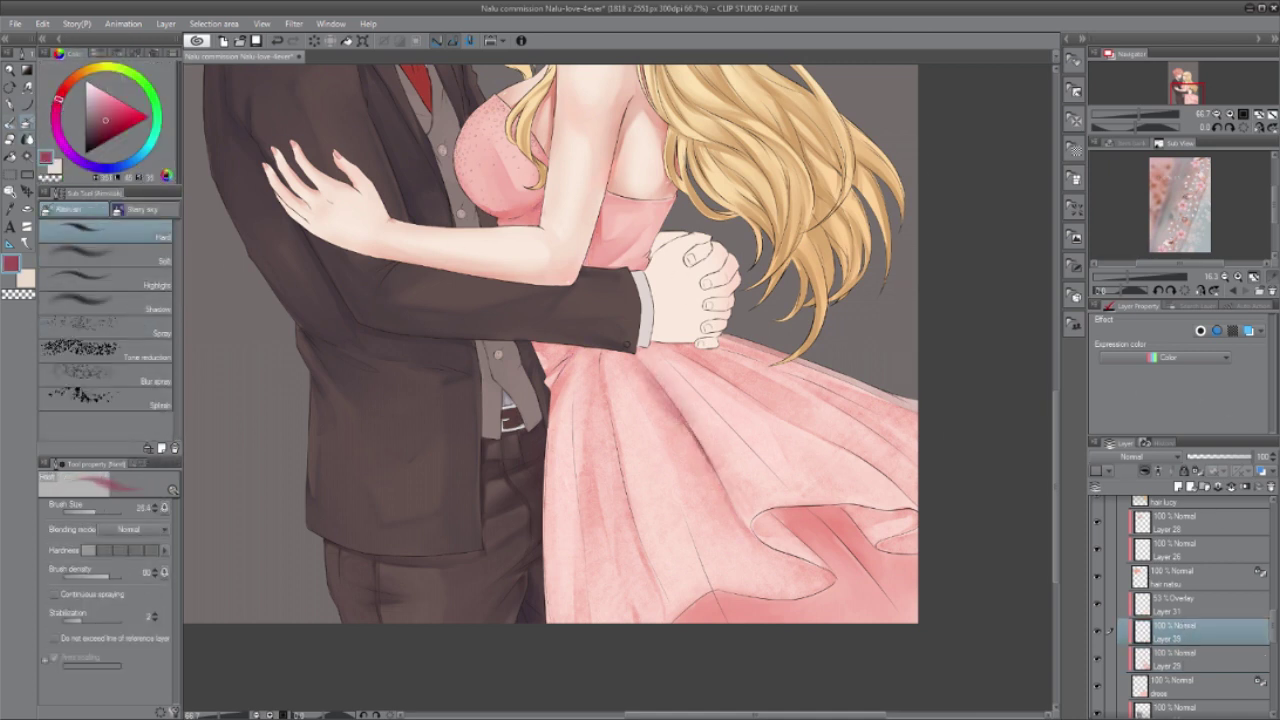
key(b)
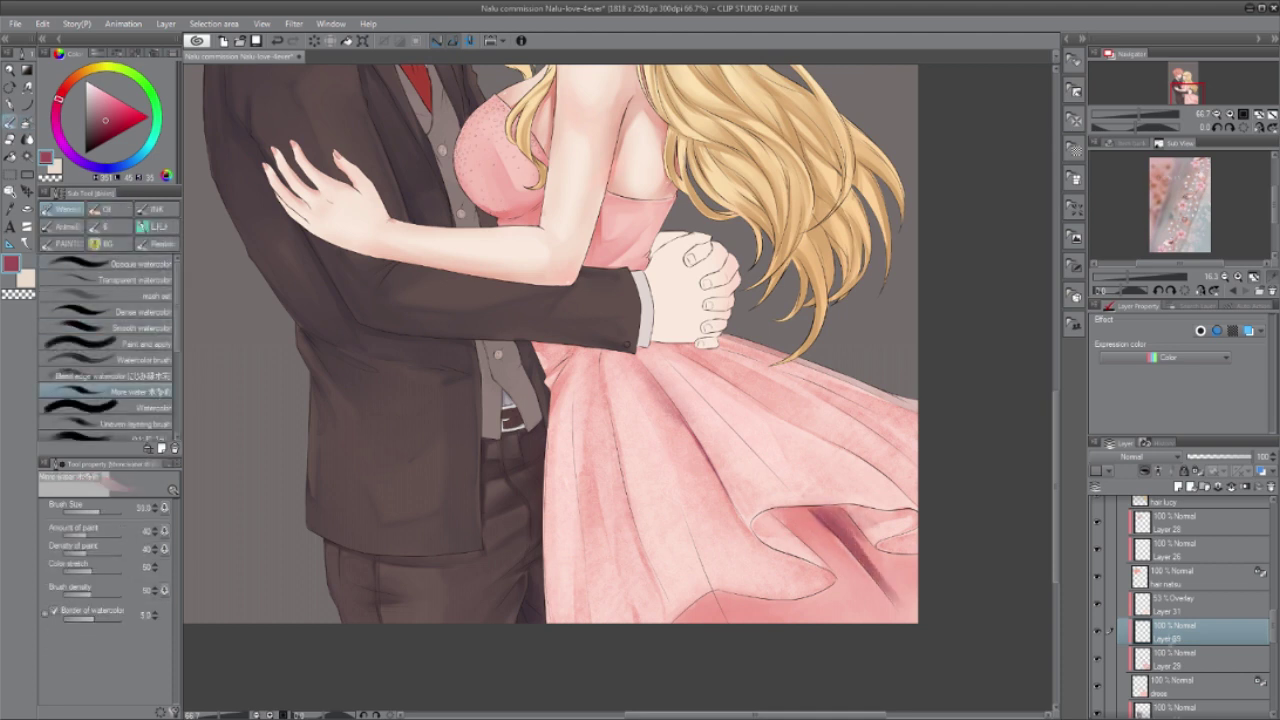
key(j)
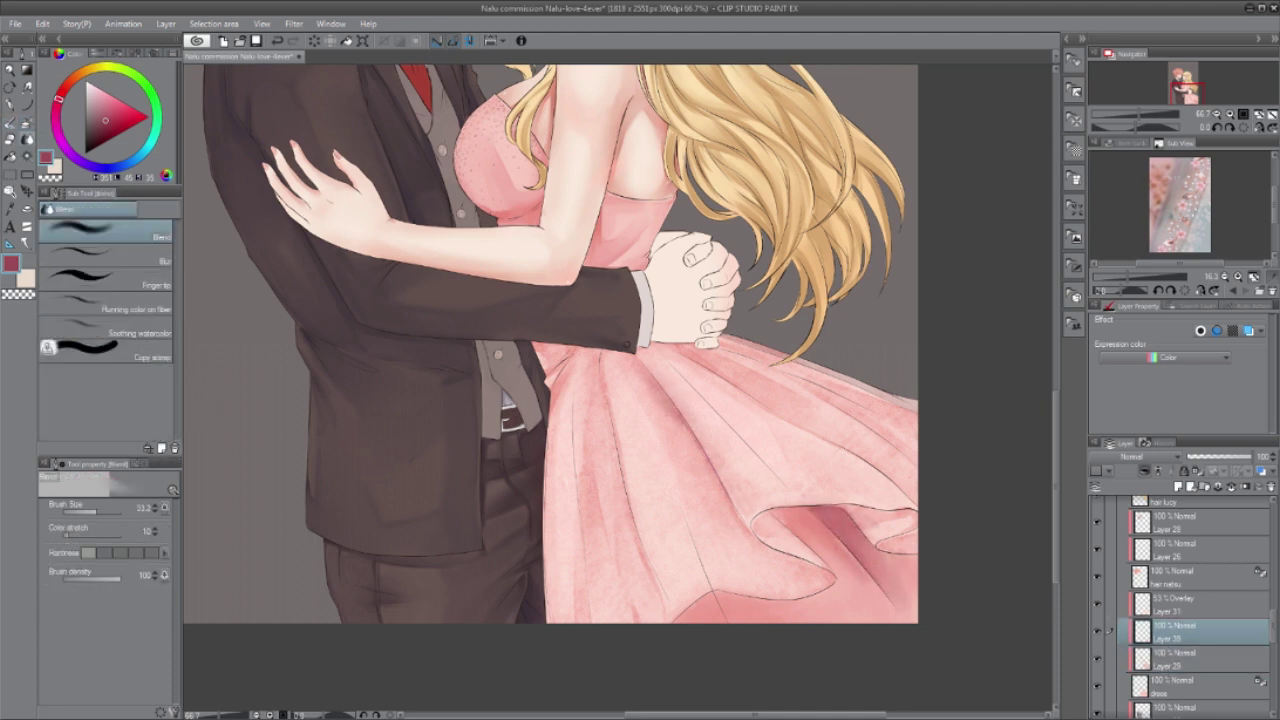
Step: Paint a dark fold from the waist down to the hem's curl with the Paint and apply brush, and soften it
key(b)
scroll(105, 343, down, 3)
scroll(105, 343, up, 3)
click(105, 343)
drag(756, 540, 650, 367)
key(j)
key(b)
key(e)
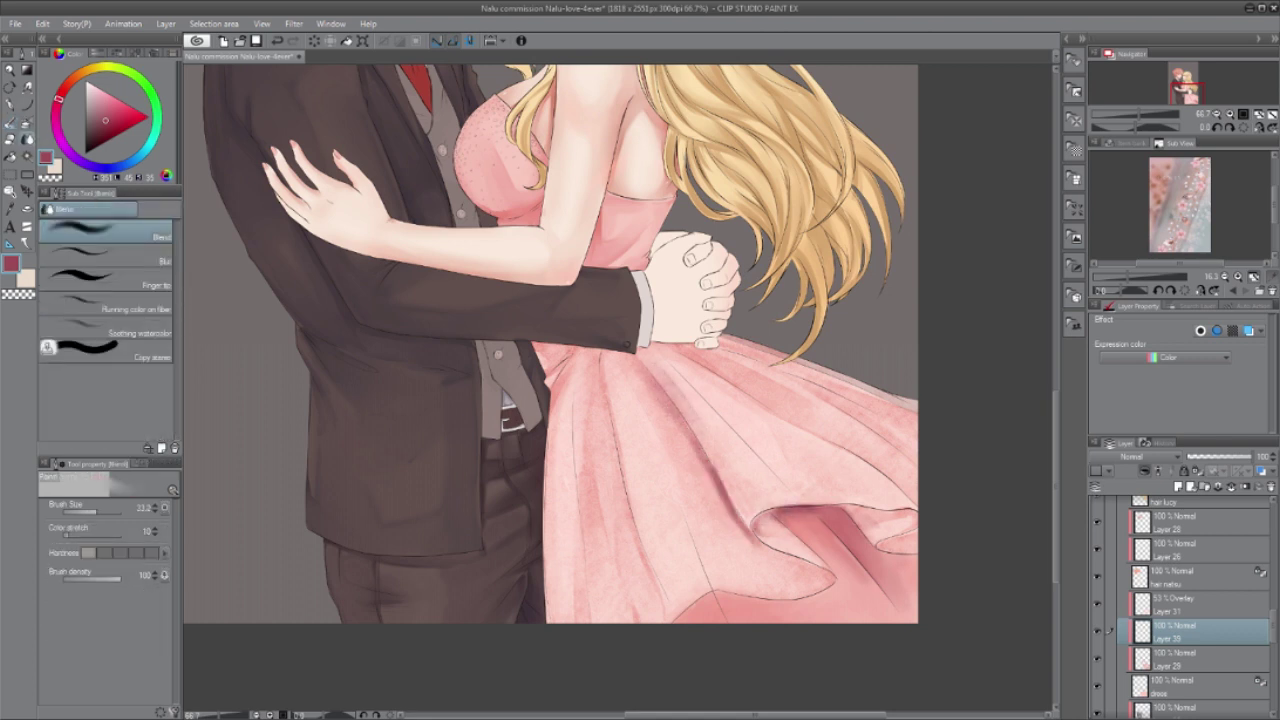
Step: Paint thin dark fold lines across the lower skirt with the Dense watercolor brush and blend them
key(b)
click(172, 310)
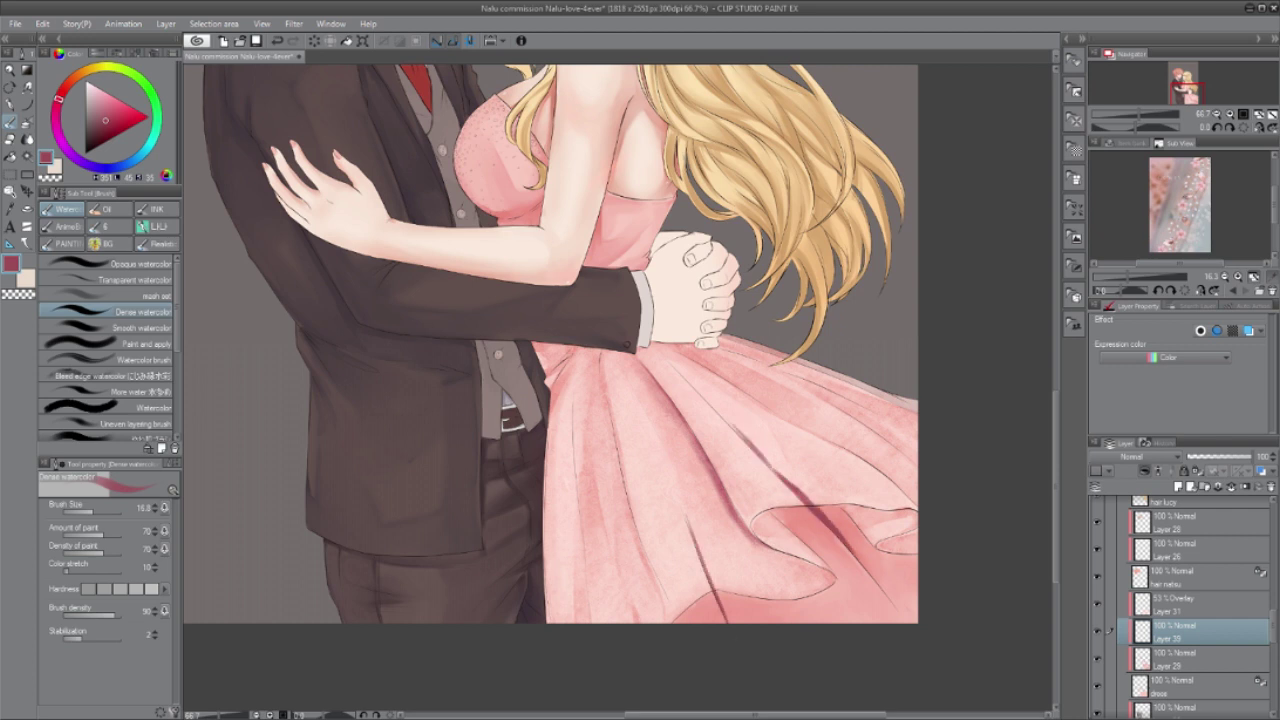
key(j)
key(b)
key(j)
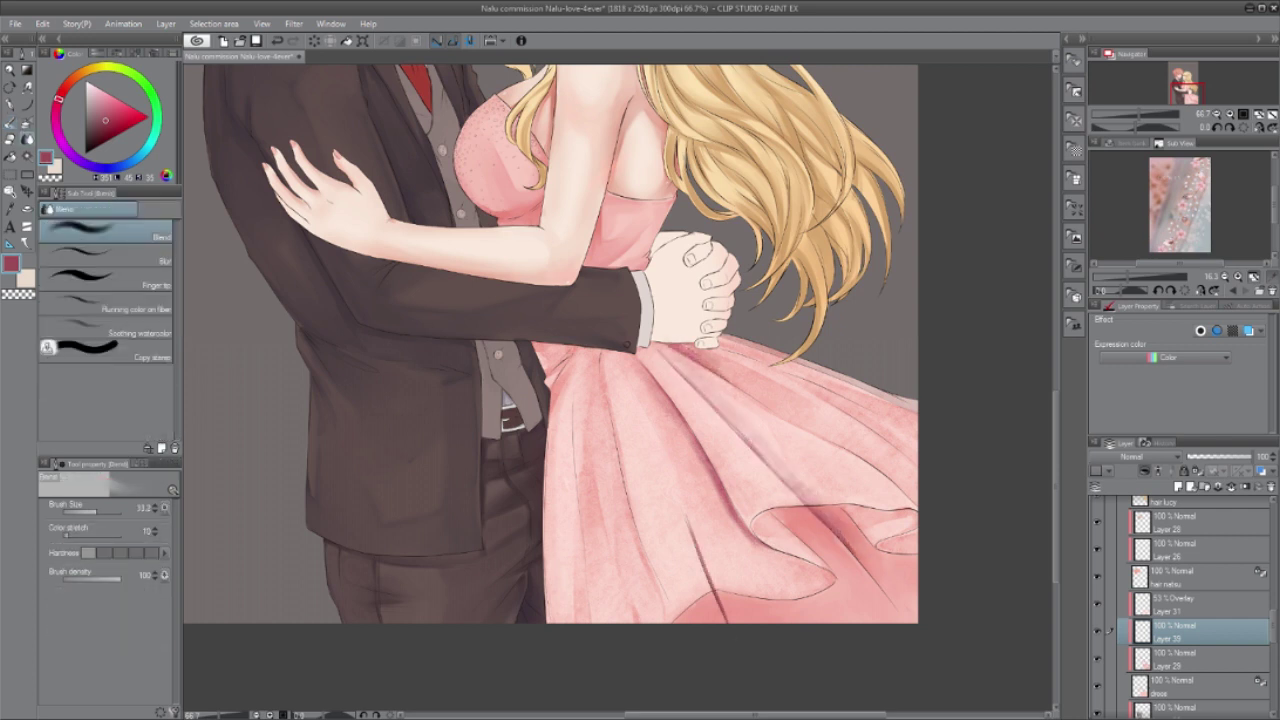
key(b)
key(j)
Step: Shade the folds near the skirt's upper edge and soften the lower fold line with the Blend tool
drag(802, 384, 910, 430)
drag(832, 401, 866, 423)
drag(694, 530, 726, 610)
key(b)
key(j)
key(b)
key(b)
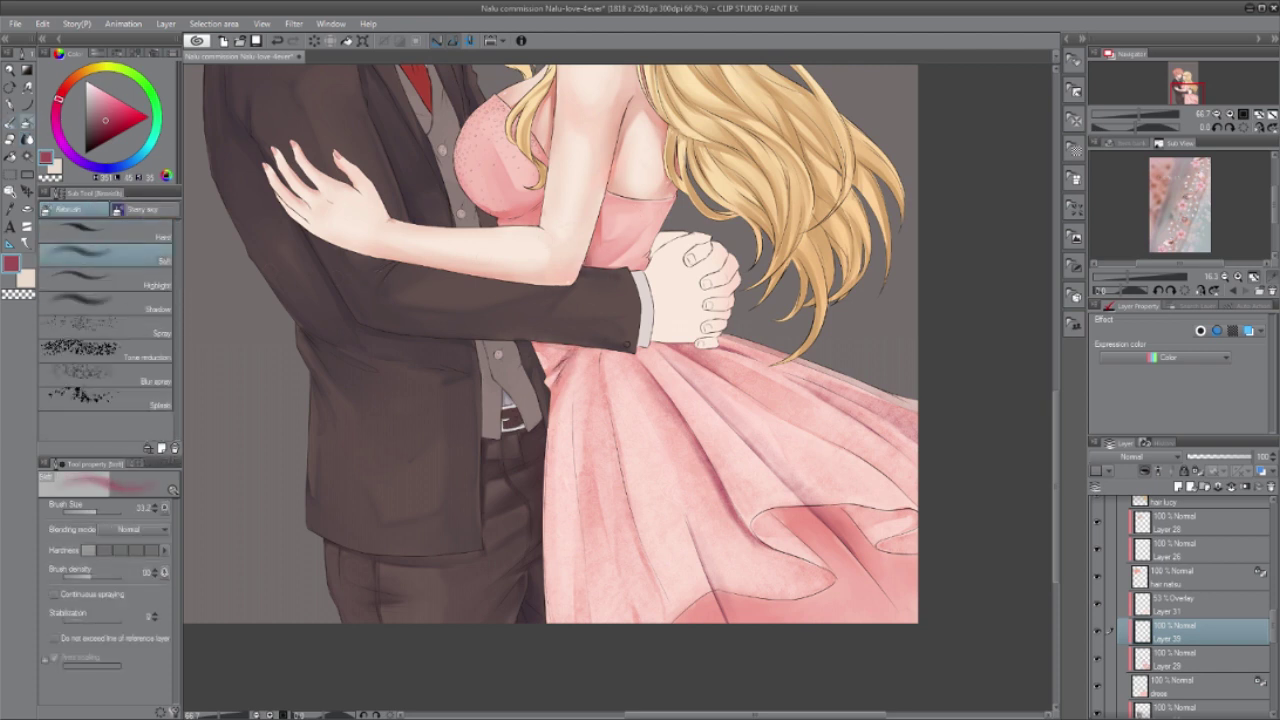
Step: Shade the skirt folds nearest the trousers with a brighter pink and paint a shadow along the wavy hem
click(111, 114)
drag(582, 420, 596, 528)
drag(676, 620, 740, 592)
key(b)
key(b)
drag(676, 620, 738, 595)
mouse_move(724, 598)
mouse_down()
mouse_move(802, 604)
mouse_move(830, 588)
mouse_up()
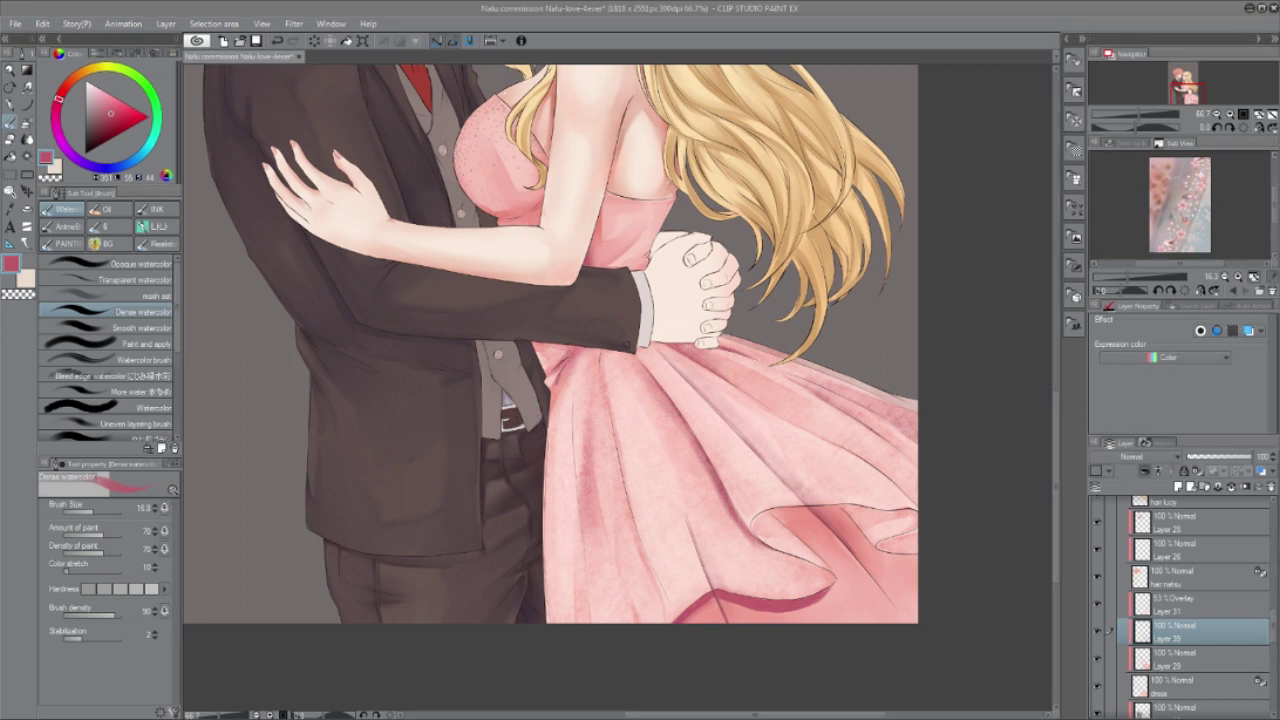
Step: Refine the shadows around the hem's curl with the Dense watercolor brush, then blend them and erase the excess
key(ctrl+z)
key(j)
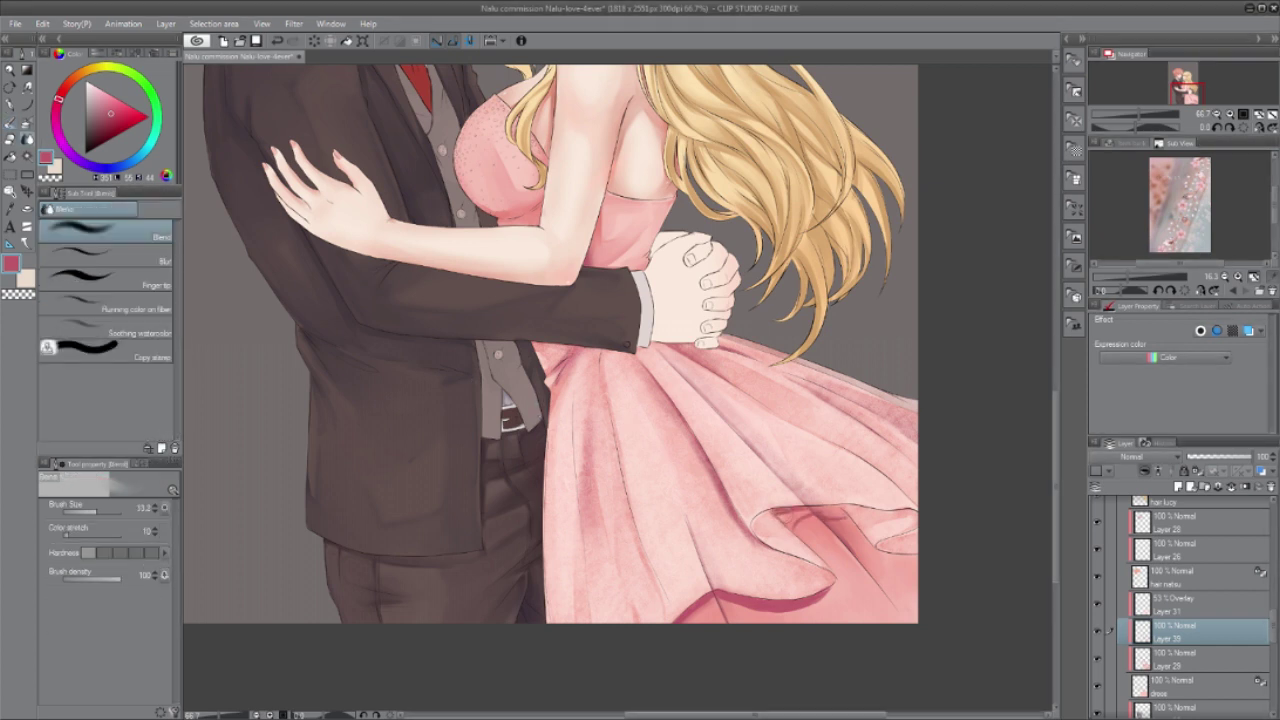
key(b)
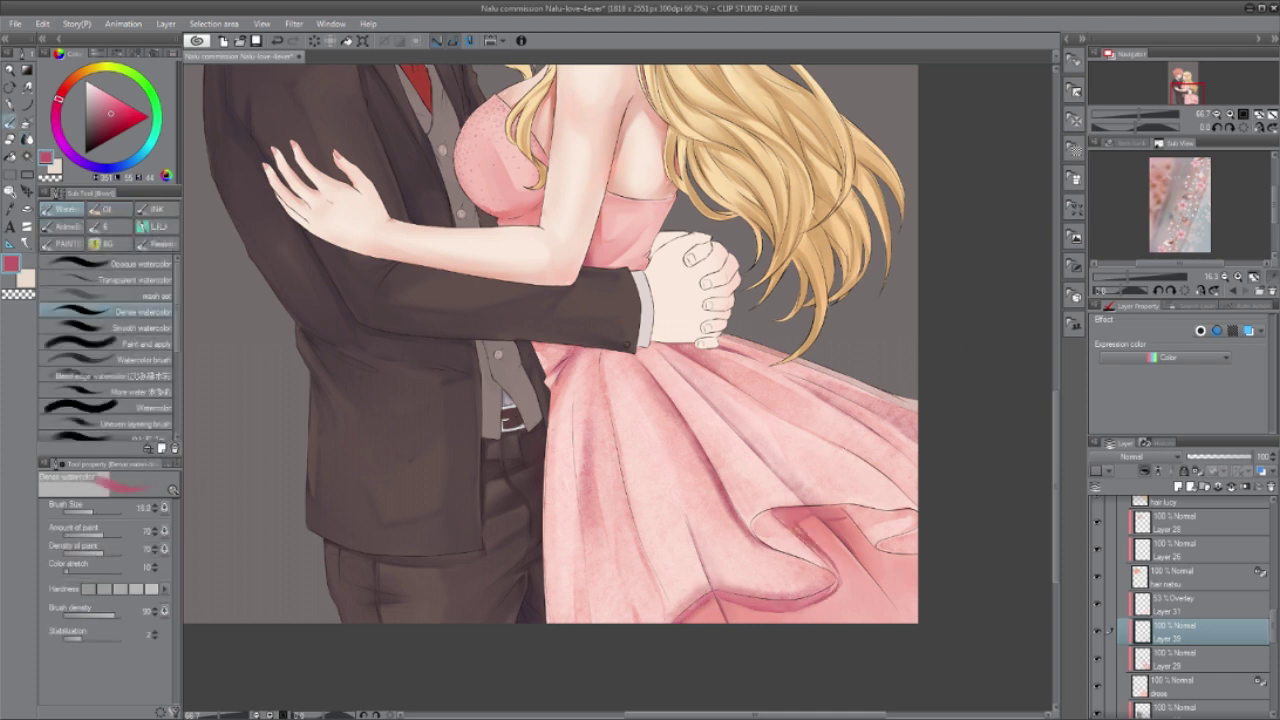
key(j)
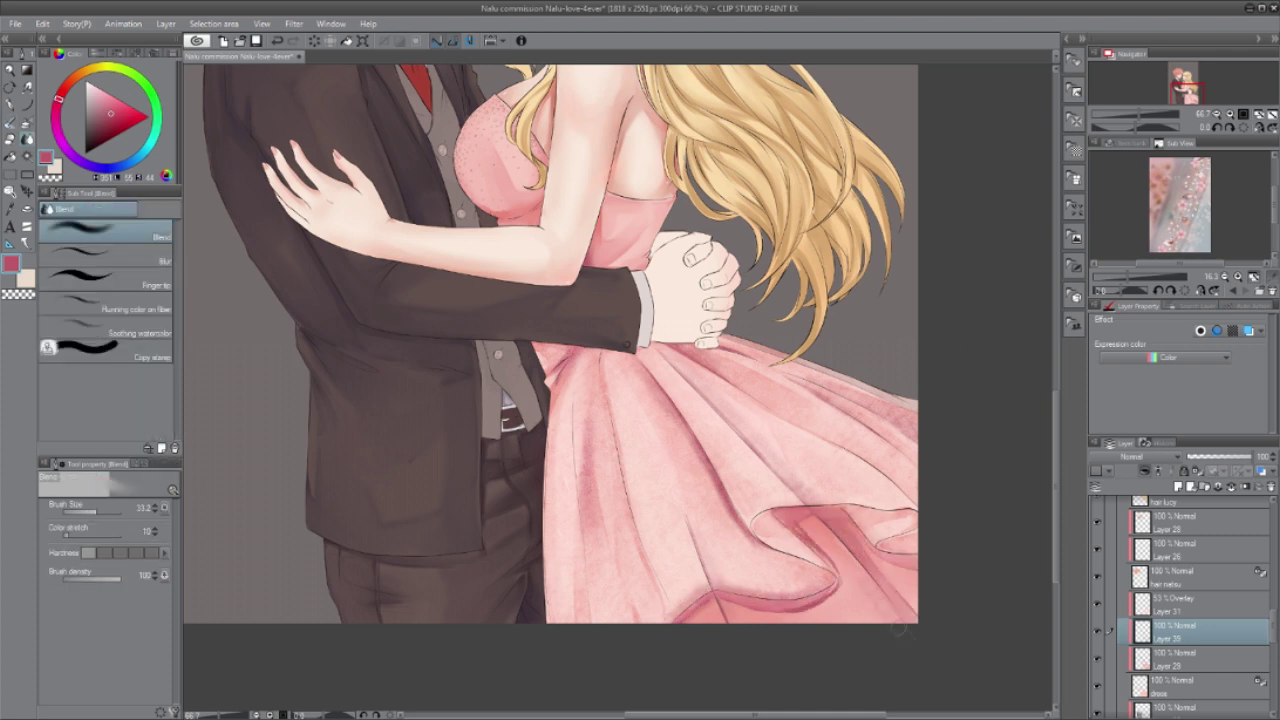
key(e)
drag(680, 614, 822, 588)
key(j)
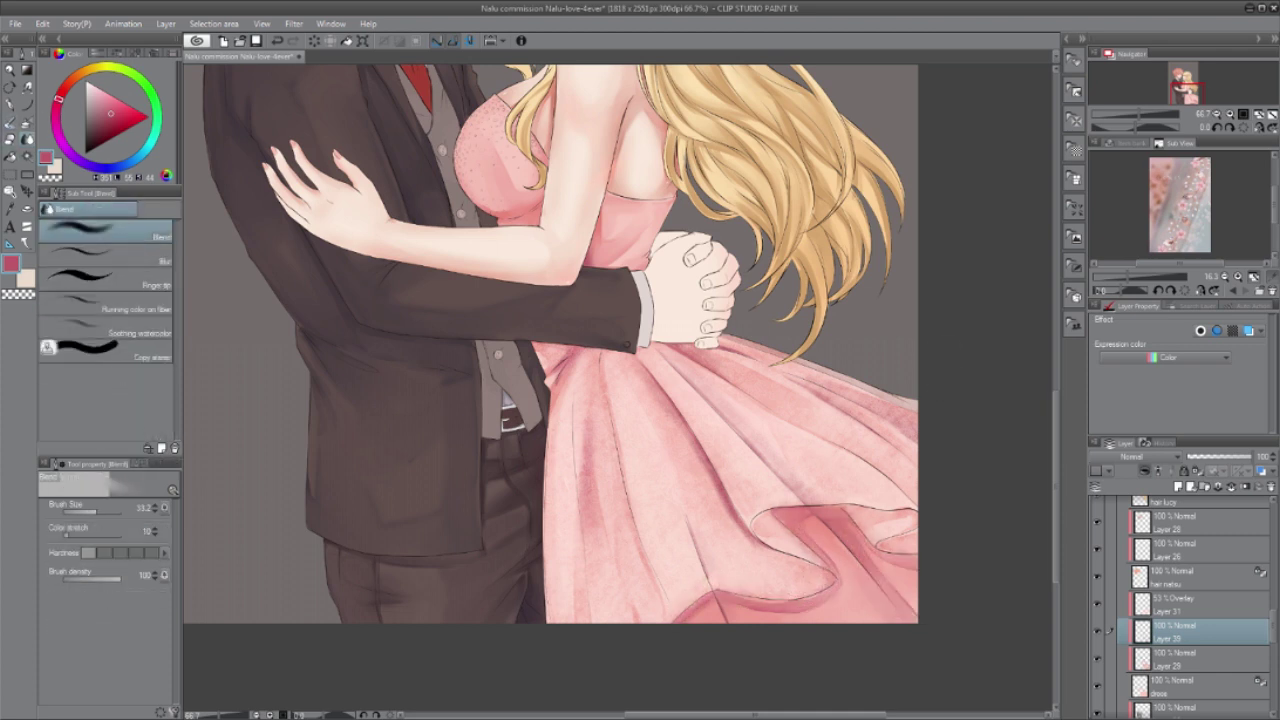
Step: Set the dress shading layer to Overlay at 58% opacity
key(bracketleft)
key(bracketleft)
key(ctrl+minus)
key(ctrl+minus)
scroll(1129, 454, down, 14)
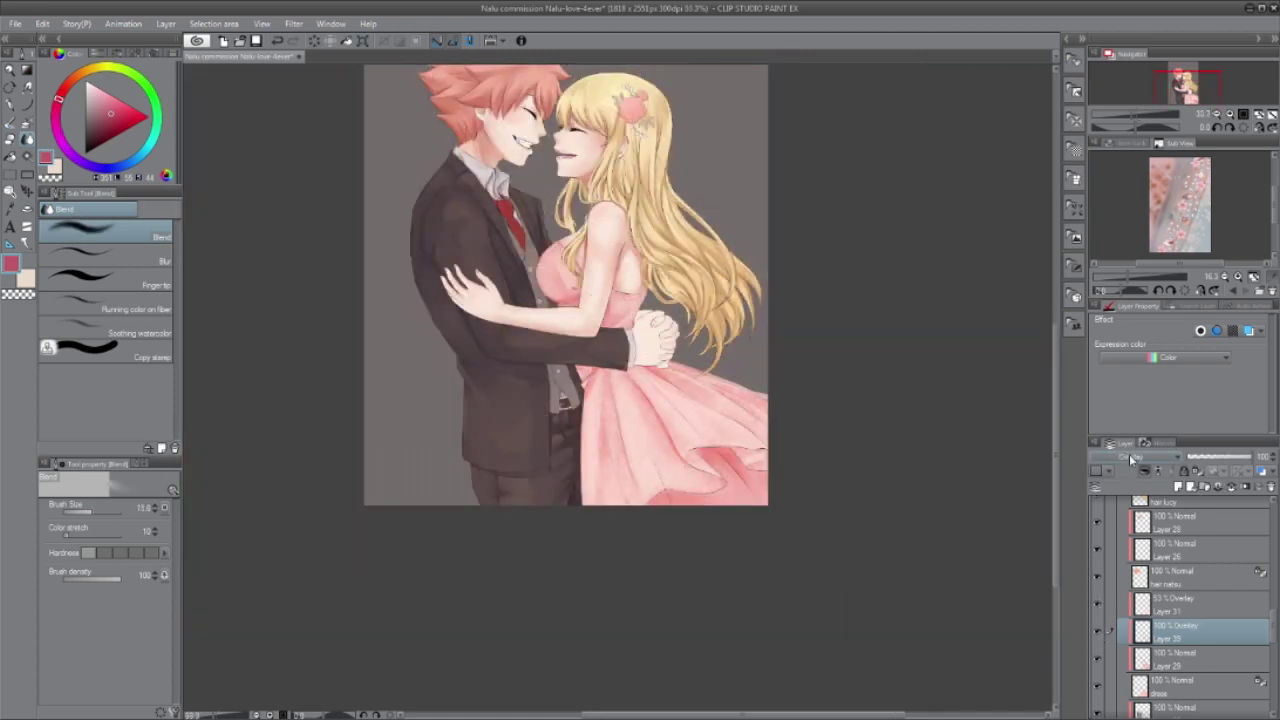
drag(1203, 457, 1224, 457)
scroll(595, 250, up, 1)
Step: Deepen the skirt's folds in a darker pink with the Soft airbrush and blend the strokes
key(b)
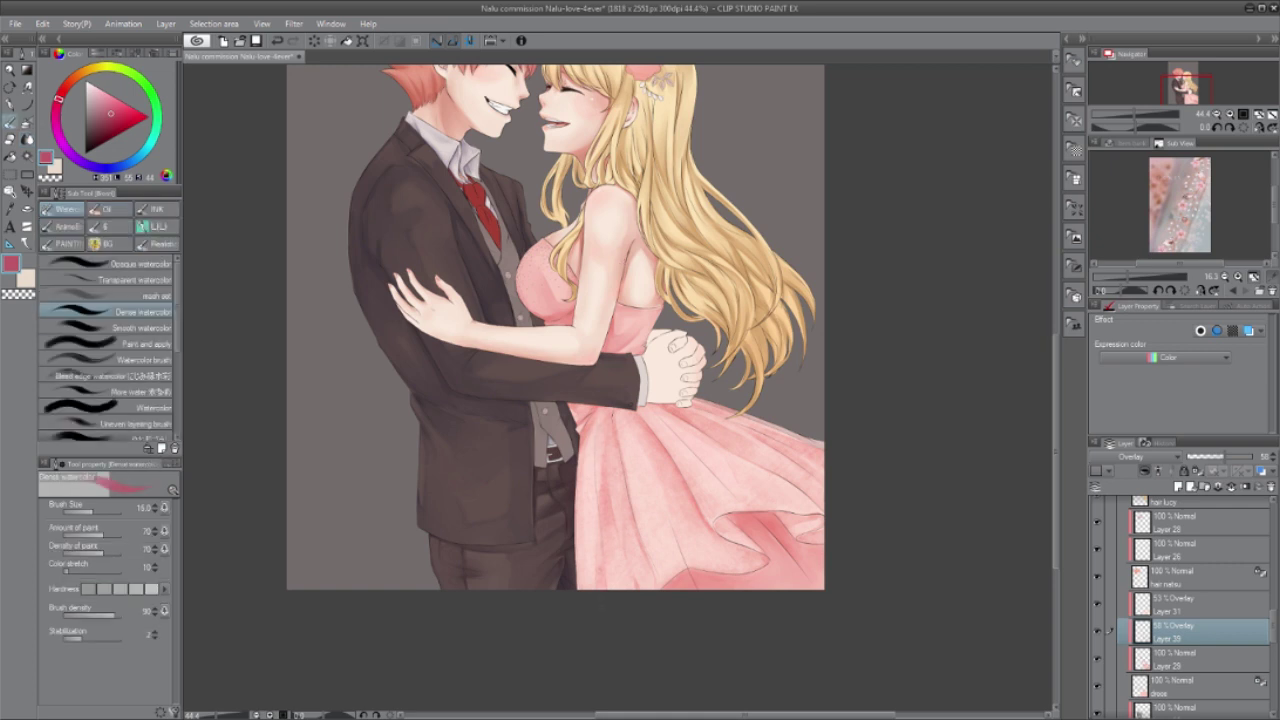
key(b)
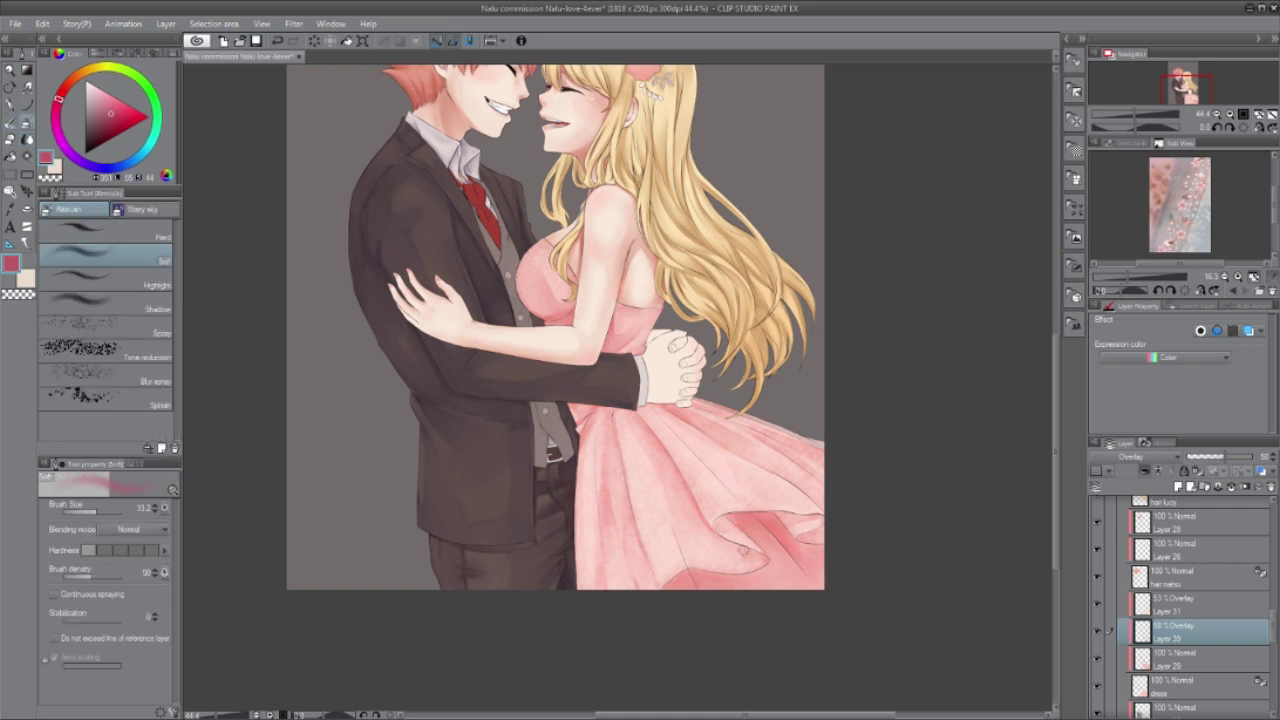
click(112, 119)
key(j)
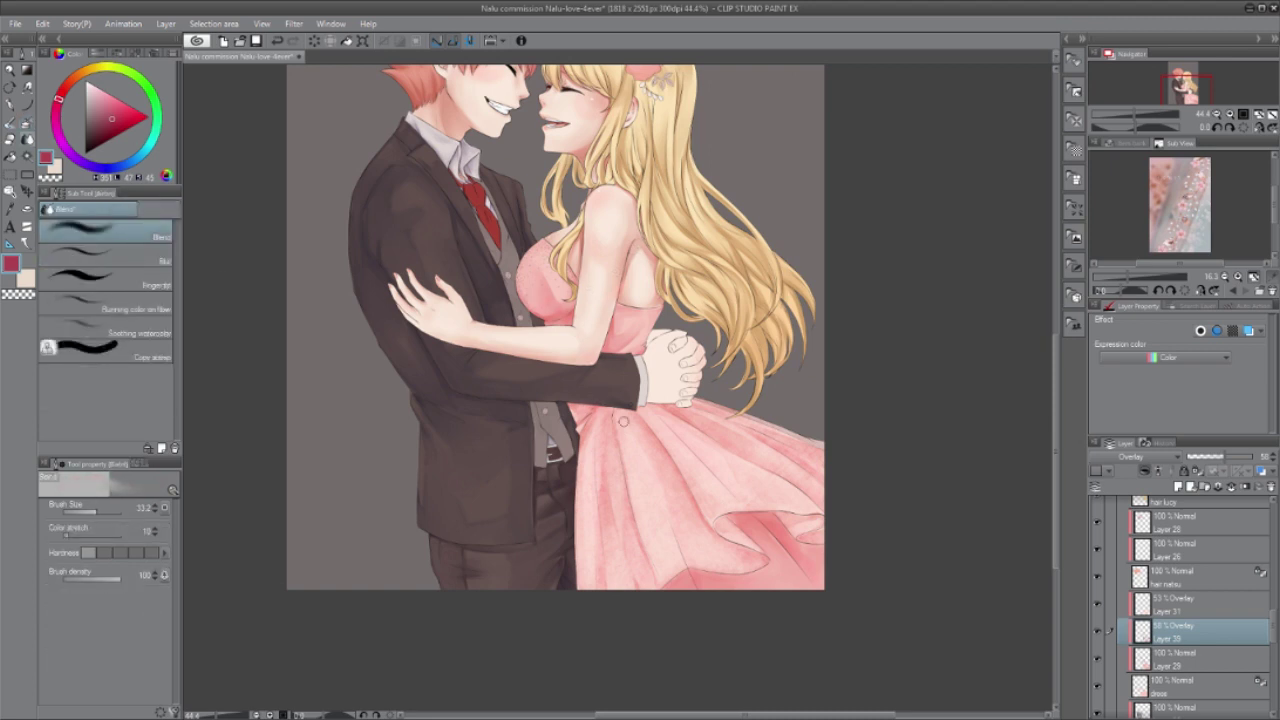
Step: Sketch a new version of the clasped hands in red with the Turnip pen on the top layer, erasing stray lines
click(1217, 114)
click(1217, 114)
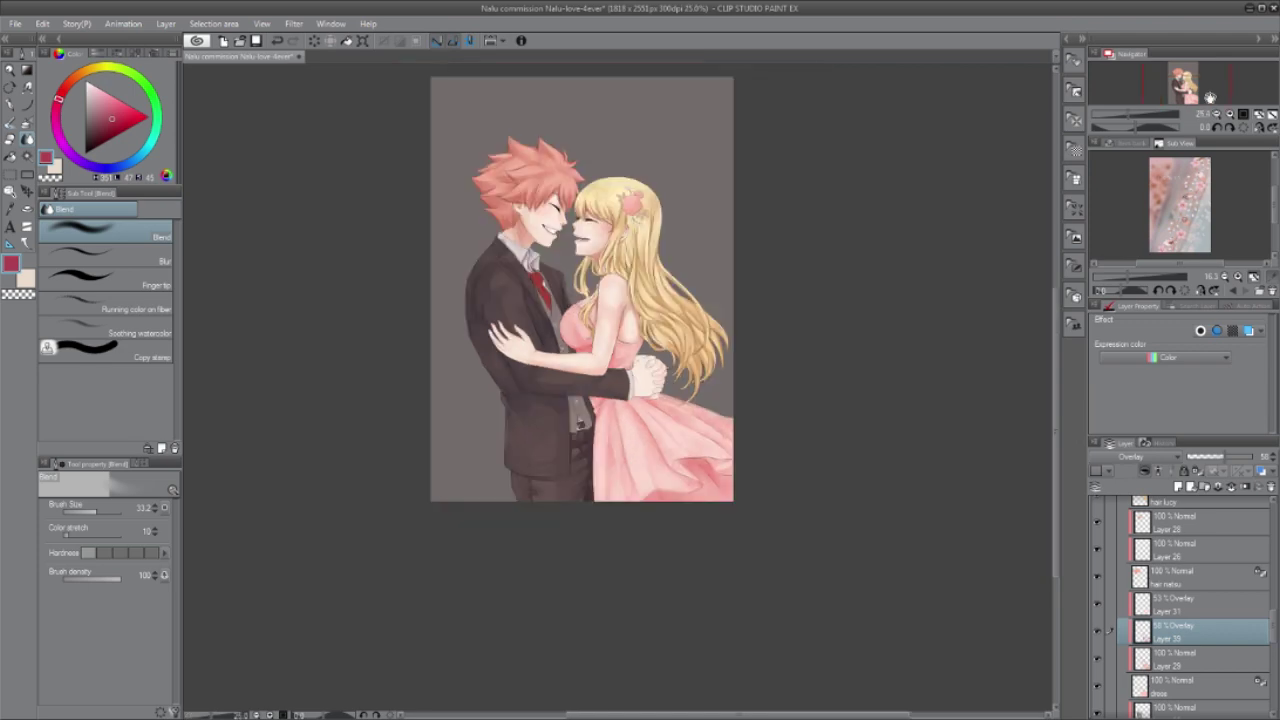
click(1230, 114)
click(1230, 114)
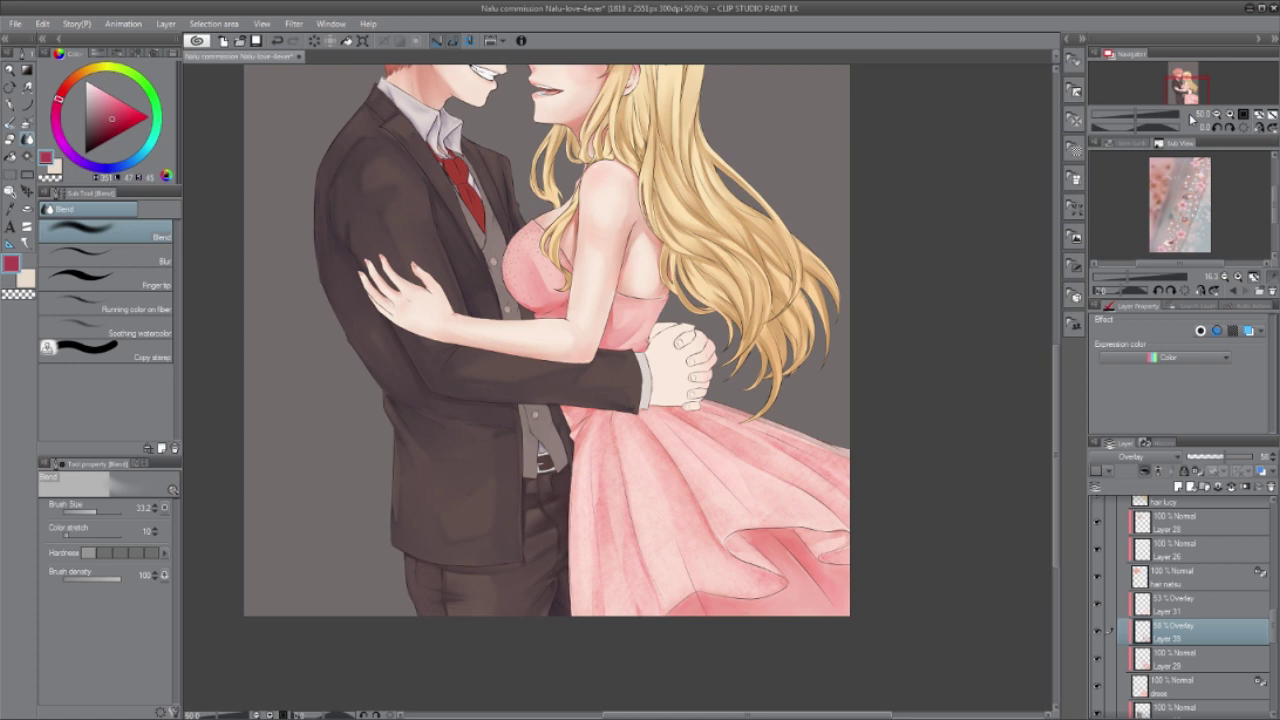
click(1271, 114)
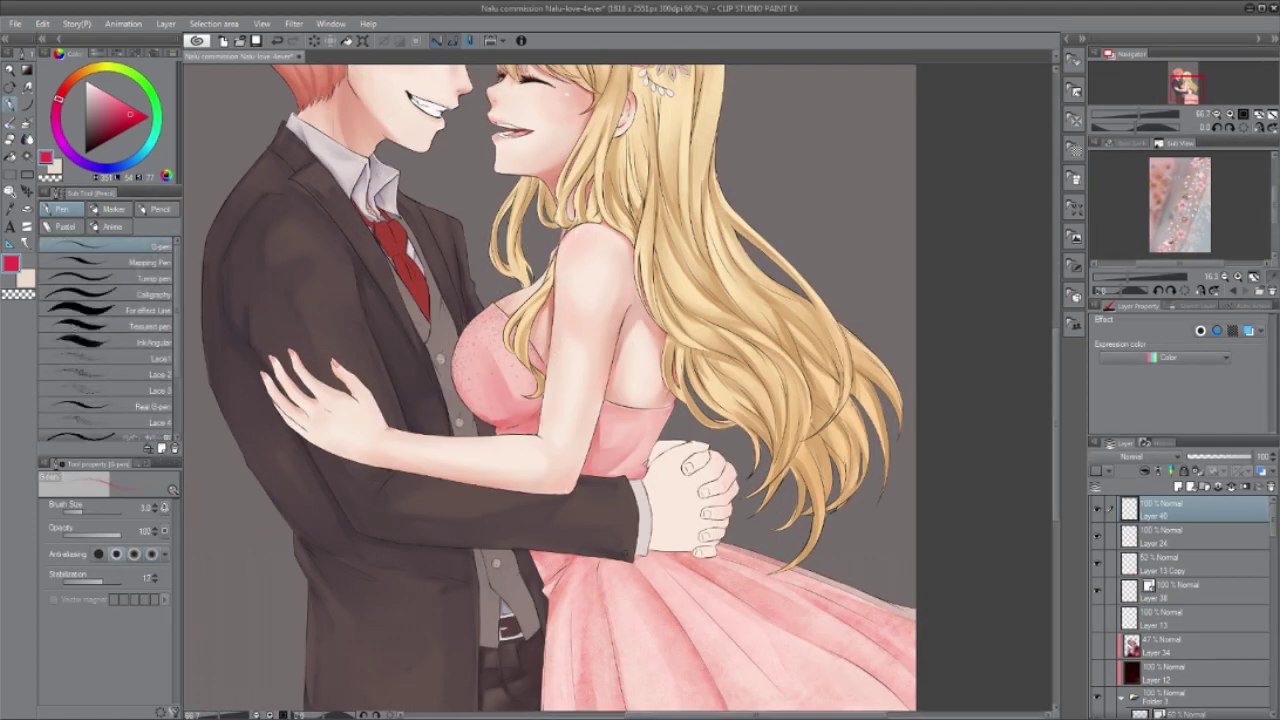
click(105, 277)
drag(688, 462, 705, 520)
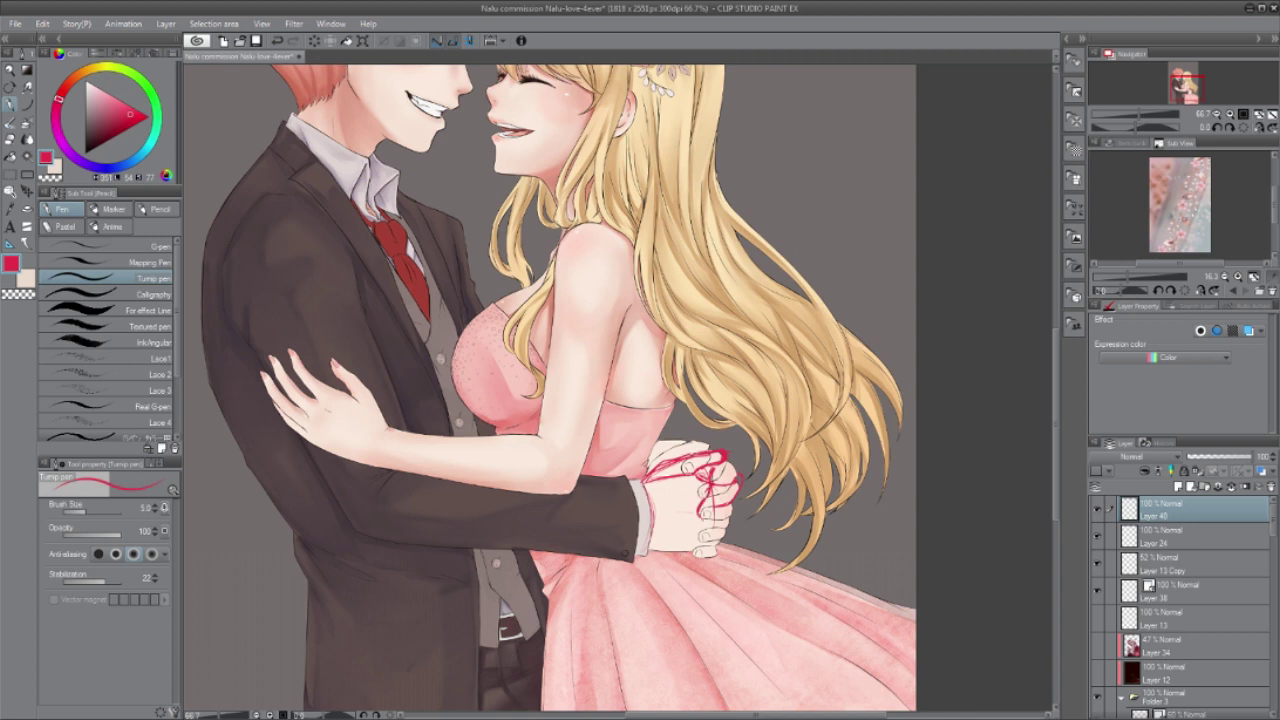
key(e)
mouse_move(702, 514)
mouse_down()
mouse_move(718, 540)
mouse_move(704, 540)
mouse_up()
key(p)
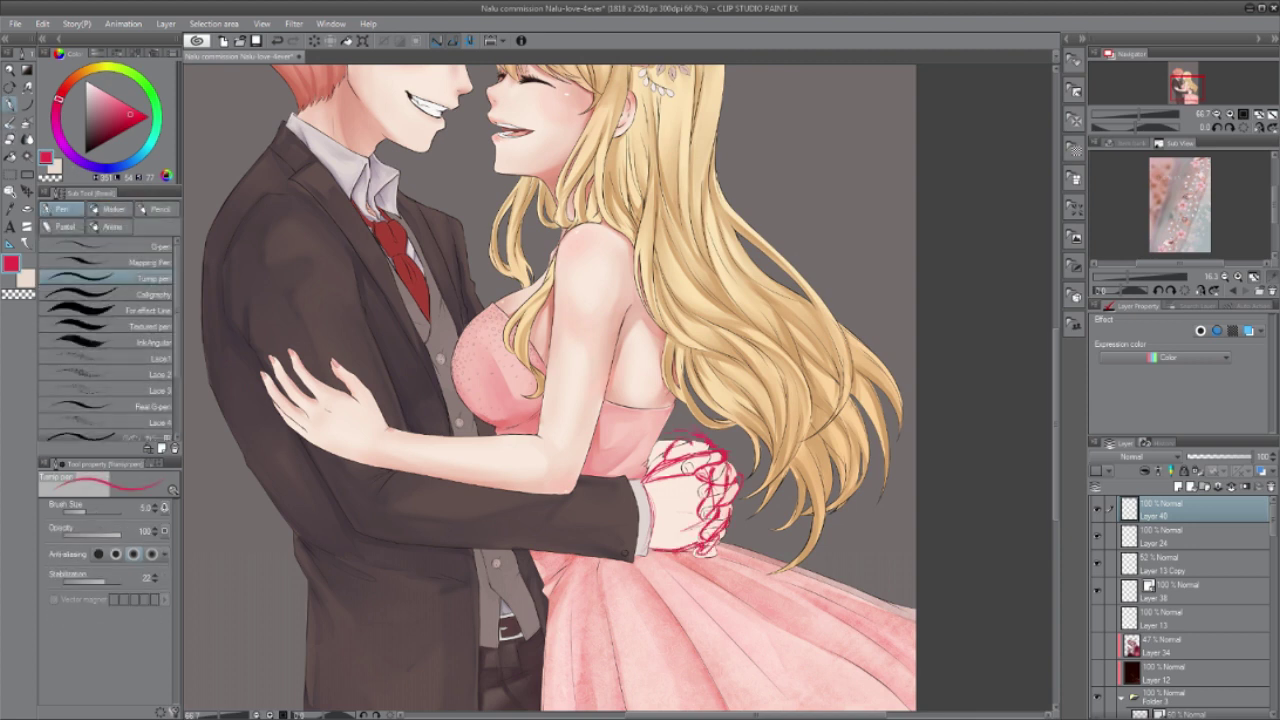
Step: Hide the colour layers so that only the line art and the red hand sketch remain on the grey background
key(k)
drag(695, 500, 699, 503)
scroll(1180, 610, down, 5)
click(1098, 685)
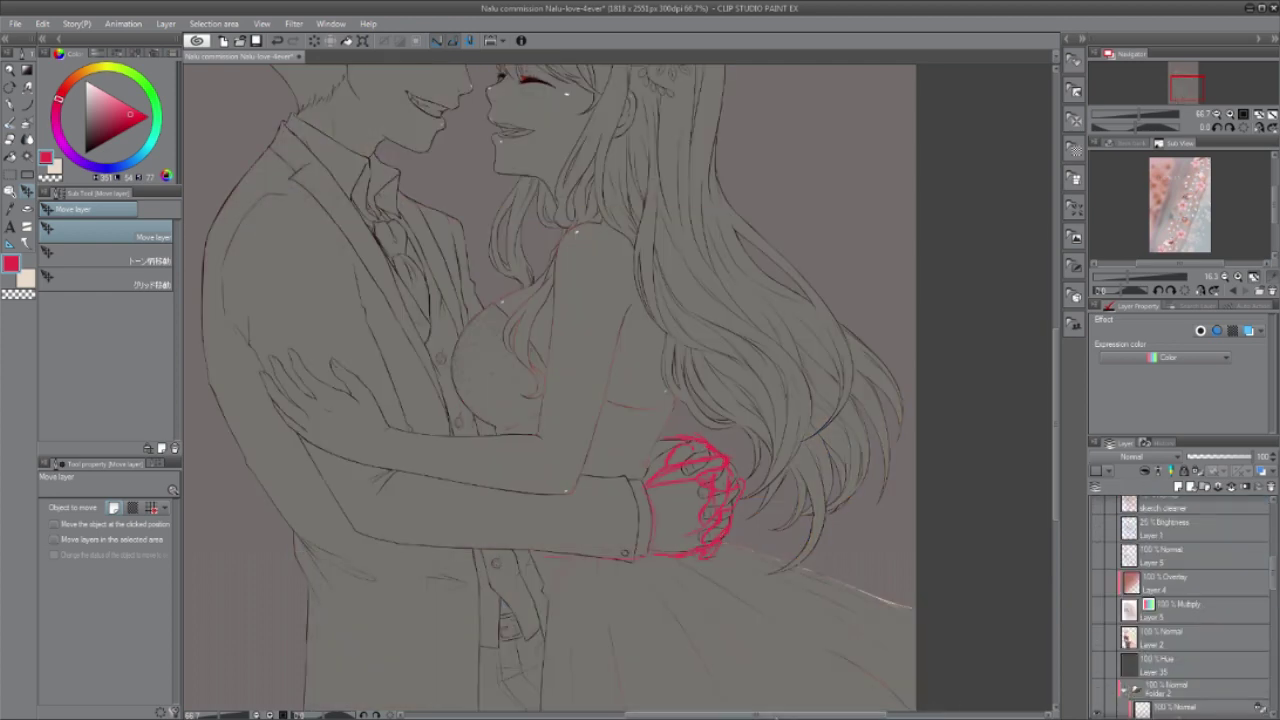
scroll(1100, 613, down, 2)
click(1100, 613)
drag(1272, 678, 1272, 572)
scroll(1160, 585, up, 1)
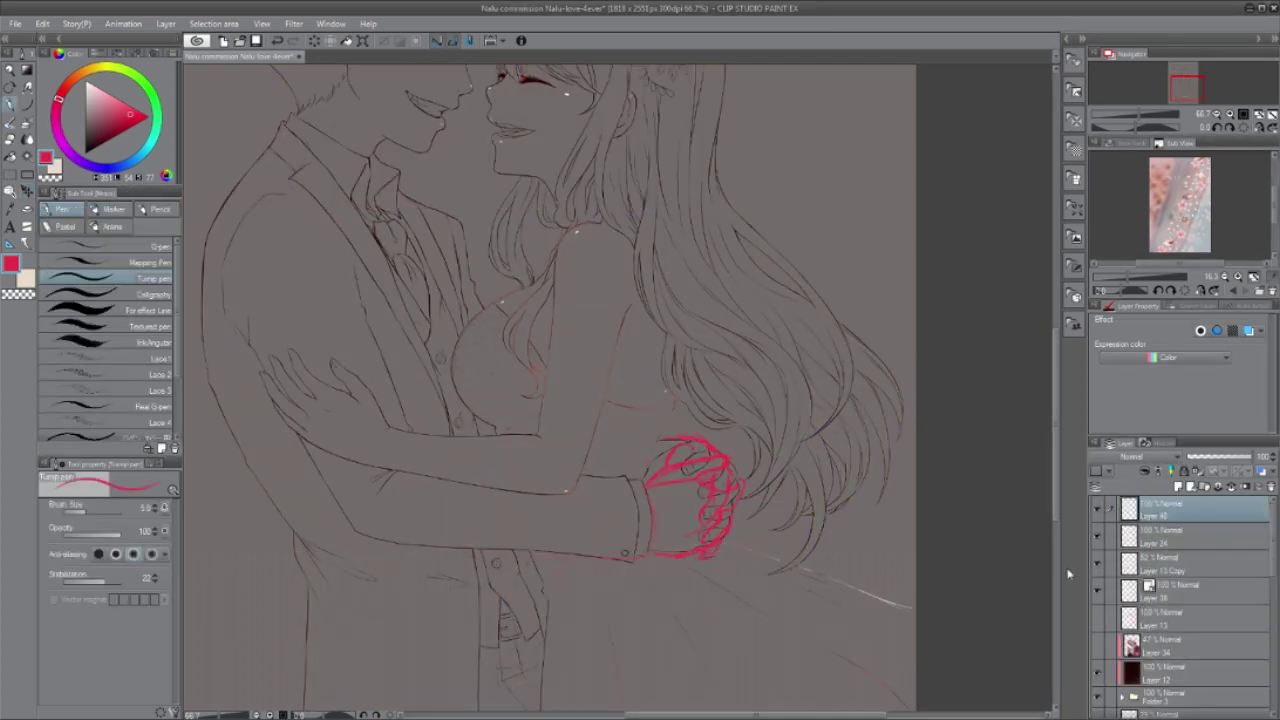
Step: Move the red hand sketch to the empty background beside the woman's hair and transform a selected part of its fingers
mouse_move(698, 500)
ctrl+mouse_down()
mouse_move(812, 183)
mouse_move(721, 542)
ctrl+mouse_up()
key(e)
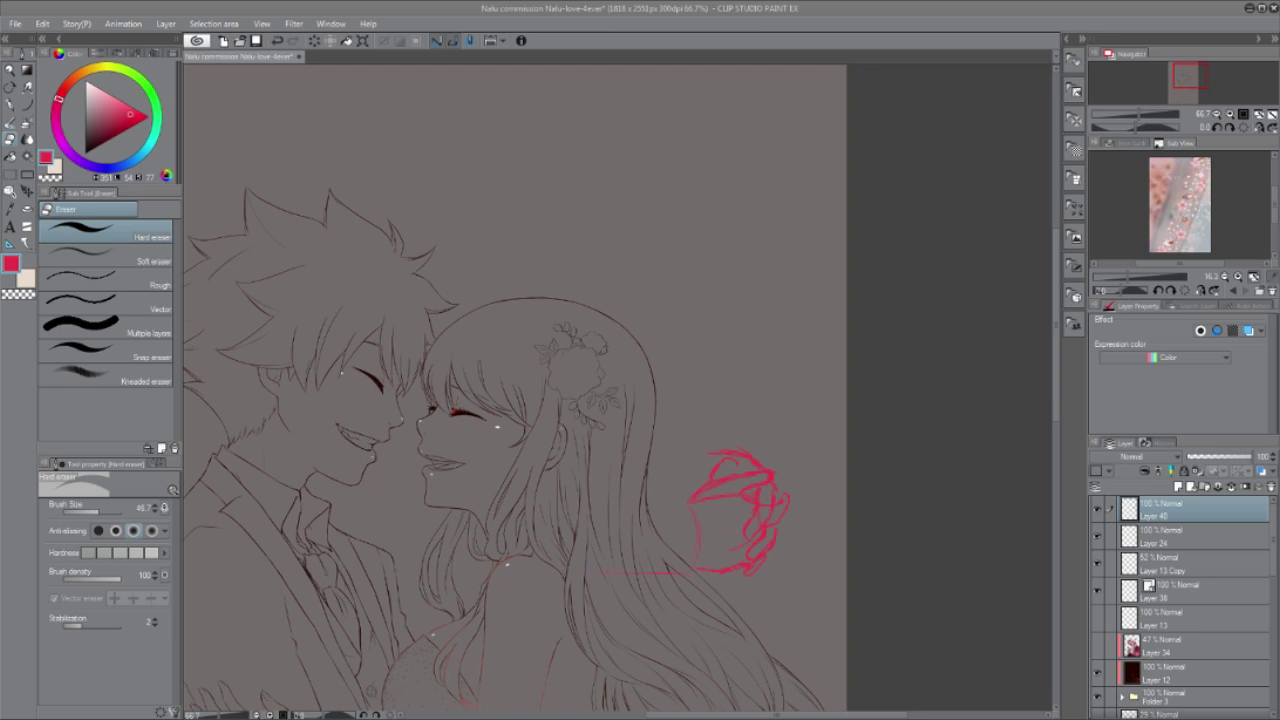
key(m)
drag(770, 462, 778, 478)
key(ctrl+t)
mouse_move(694, 576)
mouse_down()
mouse_move(683, 577)
mouse_move(746, 557)
mouse_move(694, 571)
mouse_move(742, 568)
mouse_up()
key(Return)
key(p)
key(ctrl+d)
Step: Redraw the bent thumb and upper knuckles of the red hand sketch with the Turnip pen, erasing the old inner strokes
key(e)
key(p)
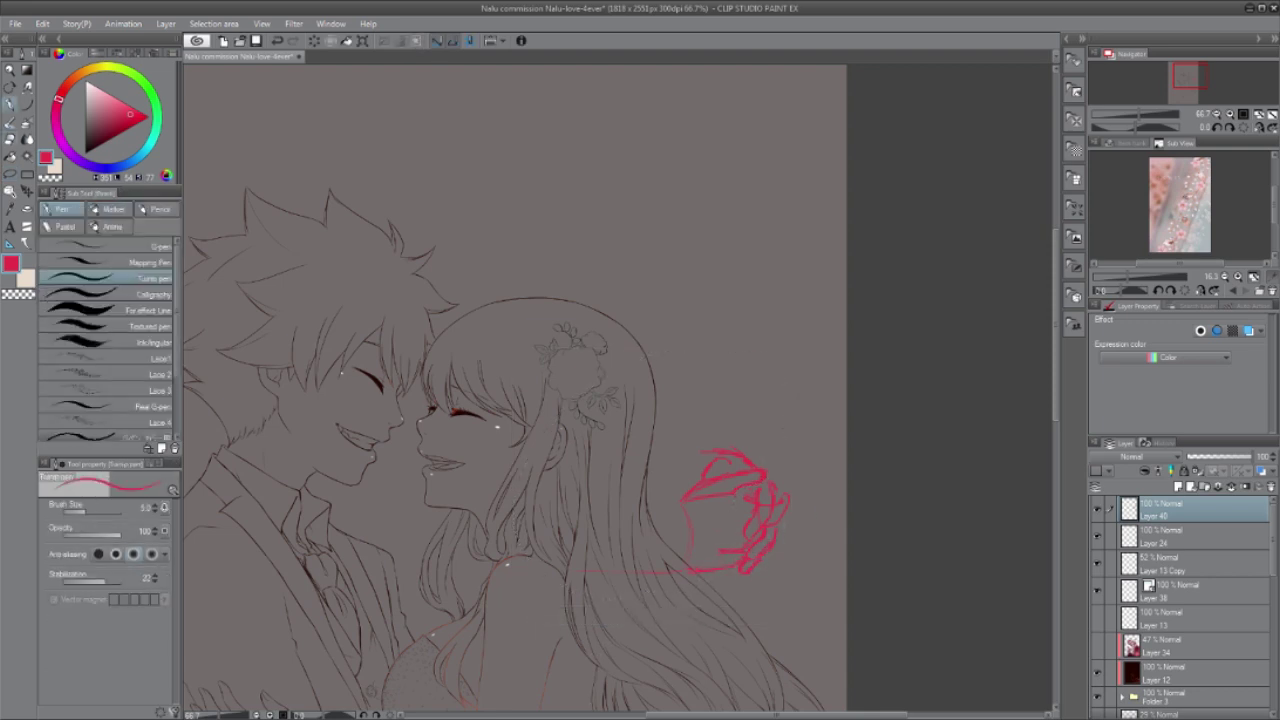
key(e)
key(p)
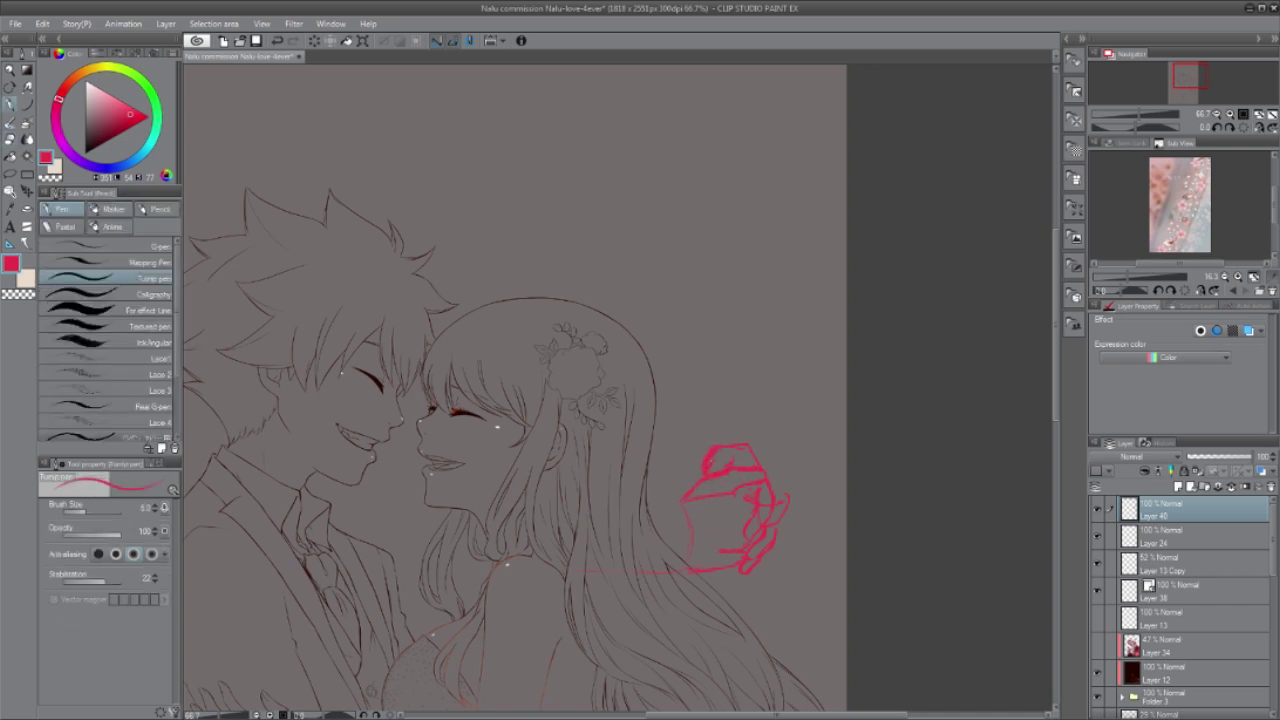
key(e)
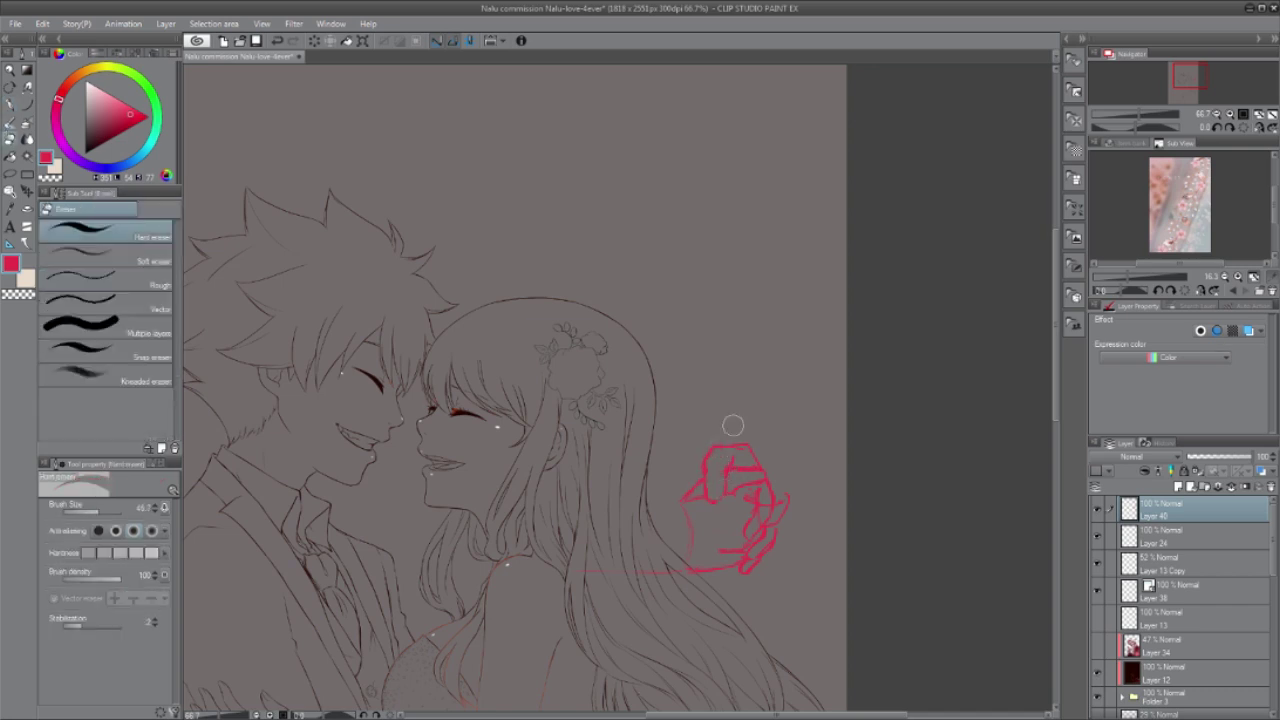
key(p)
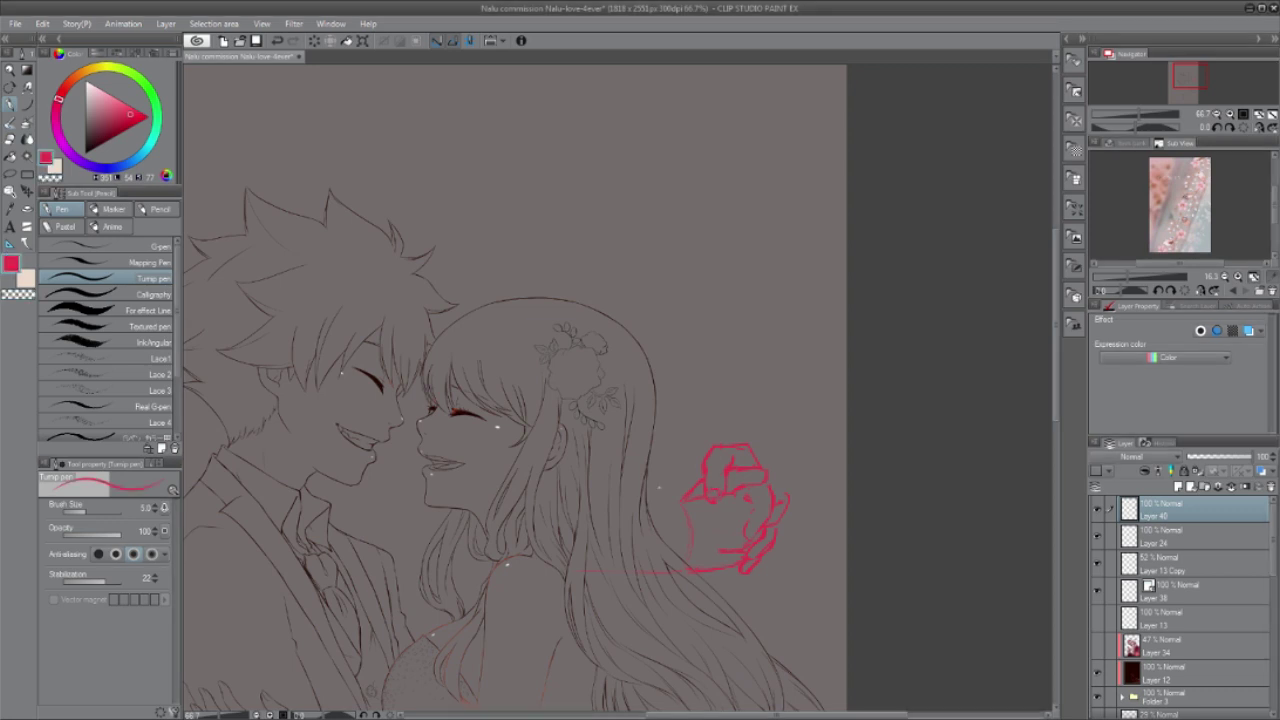
Step: Add the upper wrist line running to the woman's hair and reshape a lassoed part of the red fingers
drag(677, 426, 658, 423)
key(m)
mouse_move(736, 450)
mouse_down()
mouse_move(728, 494)
mouse_move(740, 460)
mouse_up()
click(771, 531)
key(Return)
Step: Rework the inner fingers of the red sketch, then lasso and transform them into place below the thumb
key(e)
key(p)
key(m)
drag(740, 482, 764, 532)
key(ctrl+t)
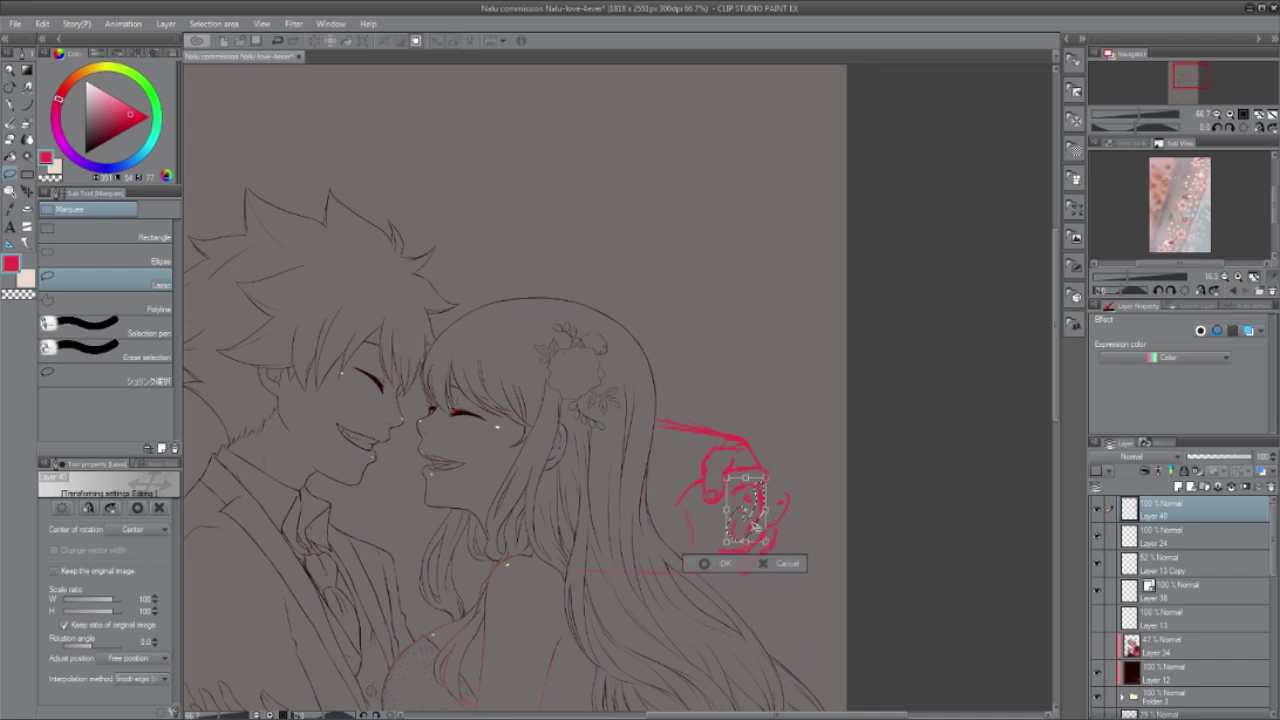
key(Return)
Step: Refine the middle finger strokes and transform the lassoed lower fingers of the red hand sketch
key(p)
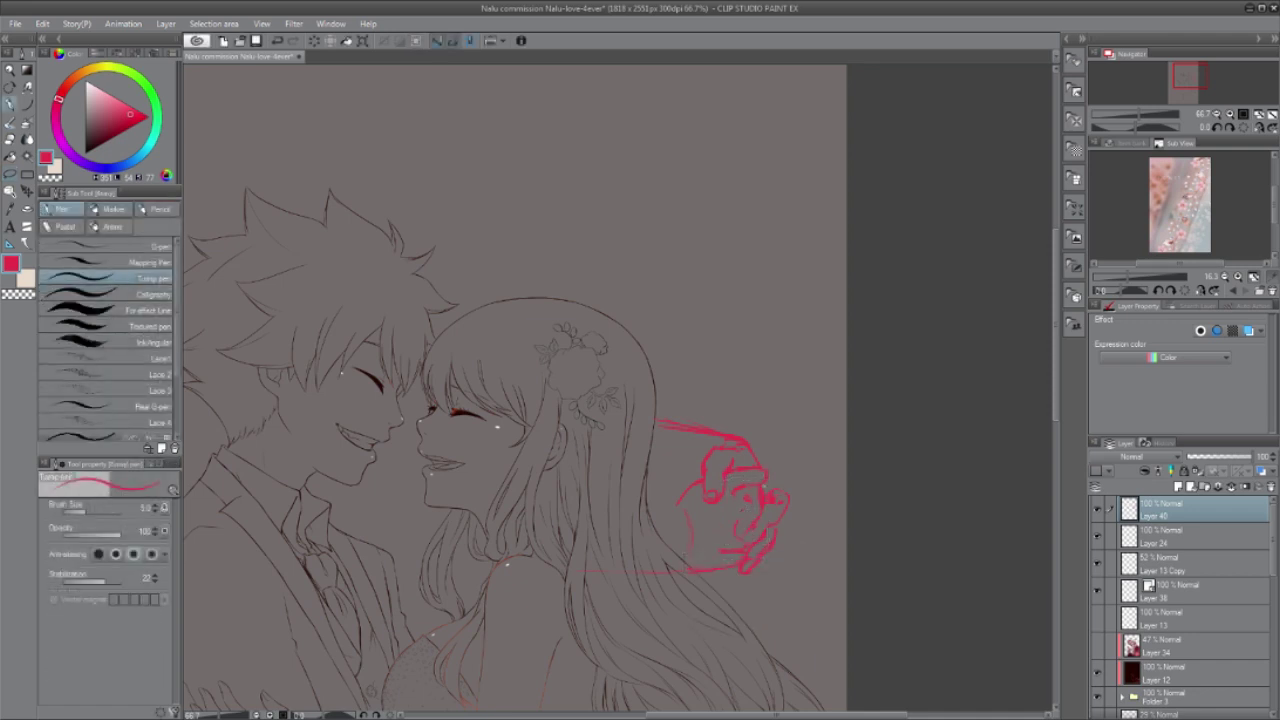
mouse_move(745, 504)
mouse_down()
mouse_move(739, 520)
mouse_move(744, 500)
mouse_up()
key(m)
drag(770, 524, 776, 534)
key(ctrl+t)
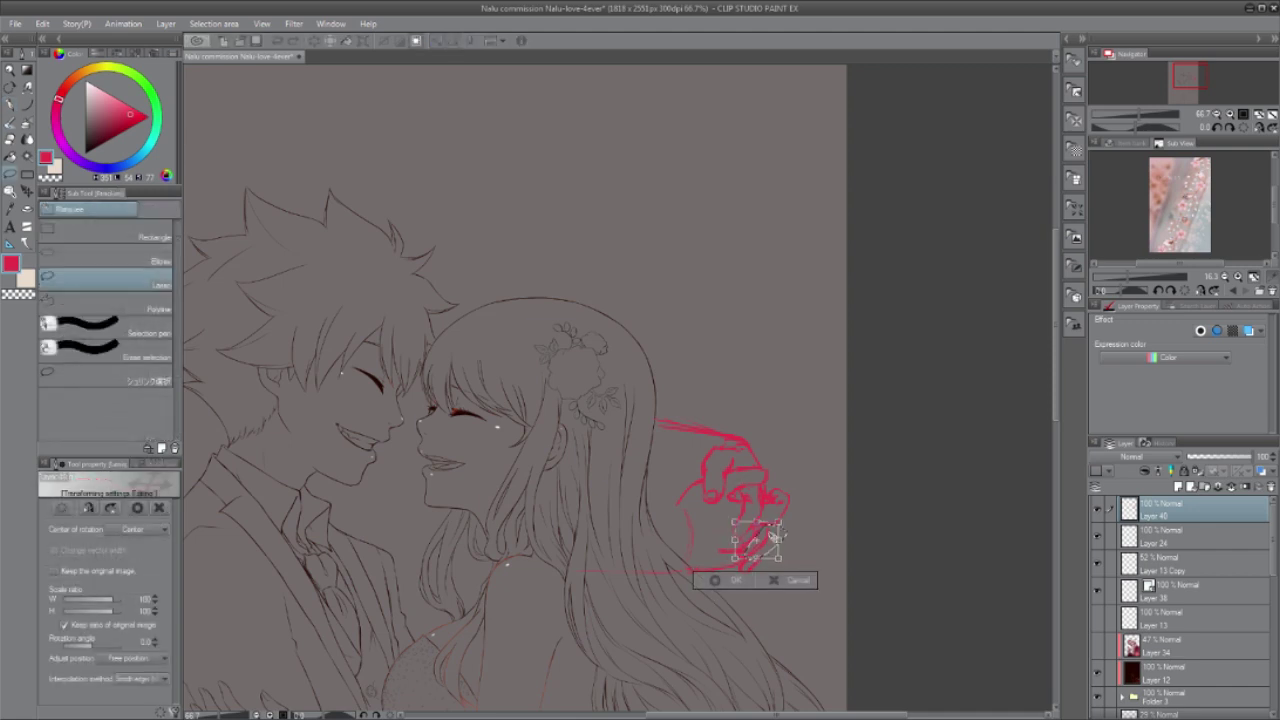
key(Return)
key(ctrl+d)
Step: Redraw the palm's lower edge and sketch the second wrist with a hatched sleeve in red, correcting strokes with the eraser
key(p)
click(28, 296)
click(27, 295)
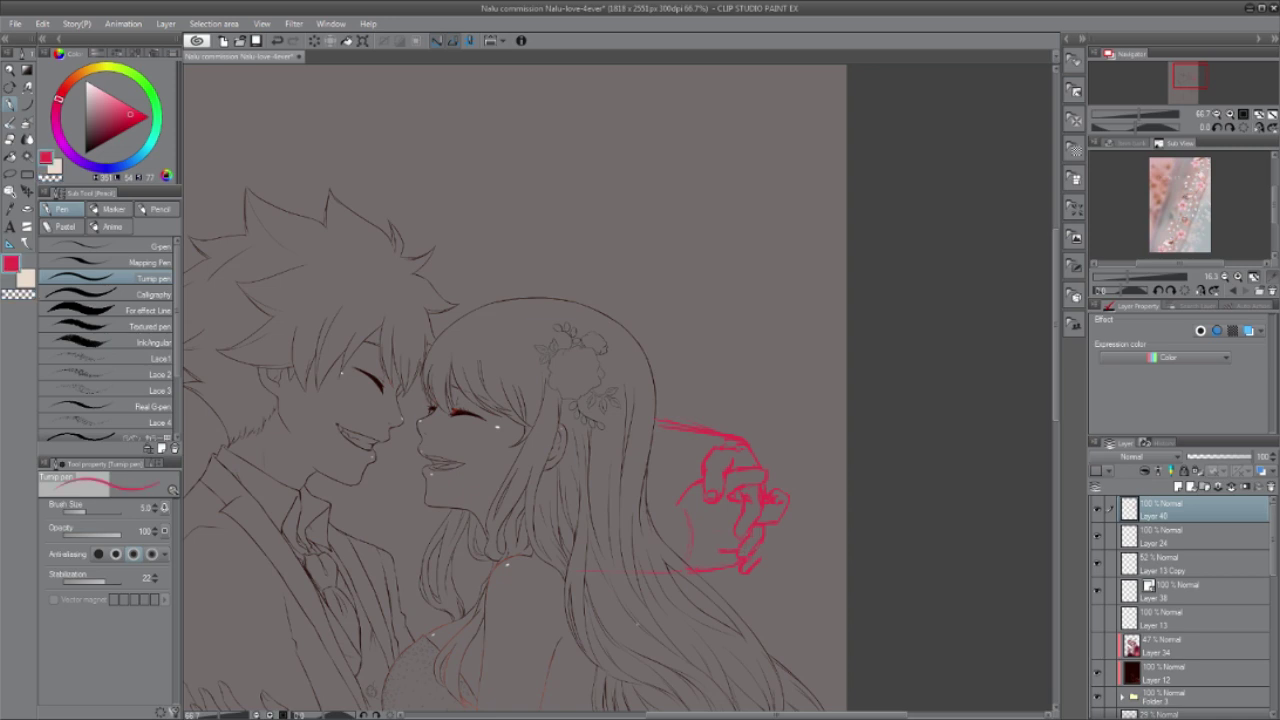
mouse_move(701, 547)
mouse_down()
mouse_move(739, 544)
mouse_move(738, 556)
mouse_up()
key(ctrl+z)
key(ctrl+z)
key(ctrl+z)
key(e)
key(p)
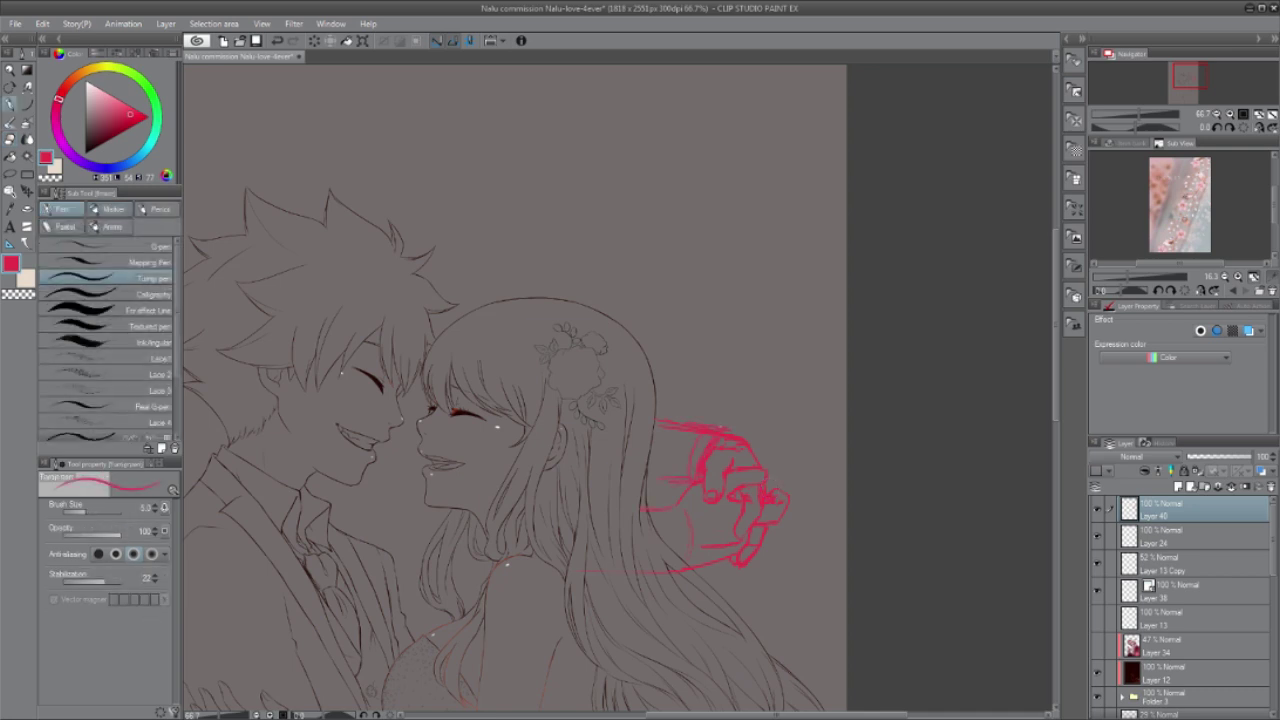
key(e)
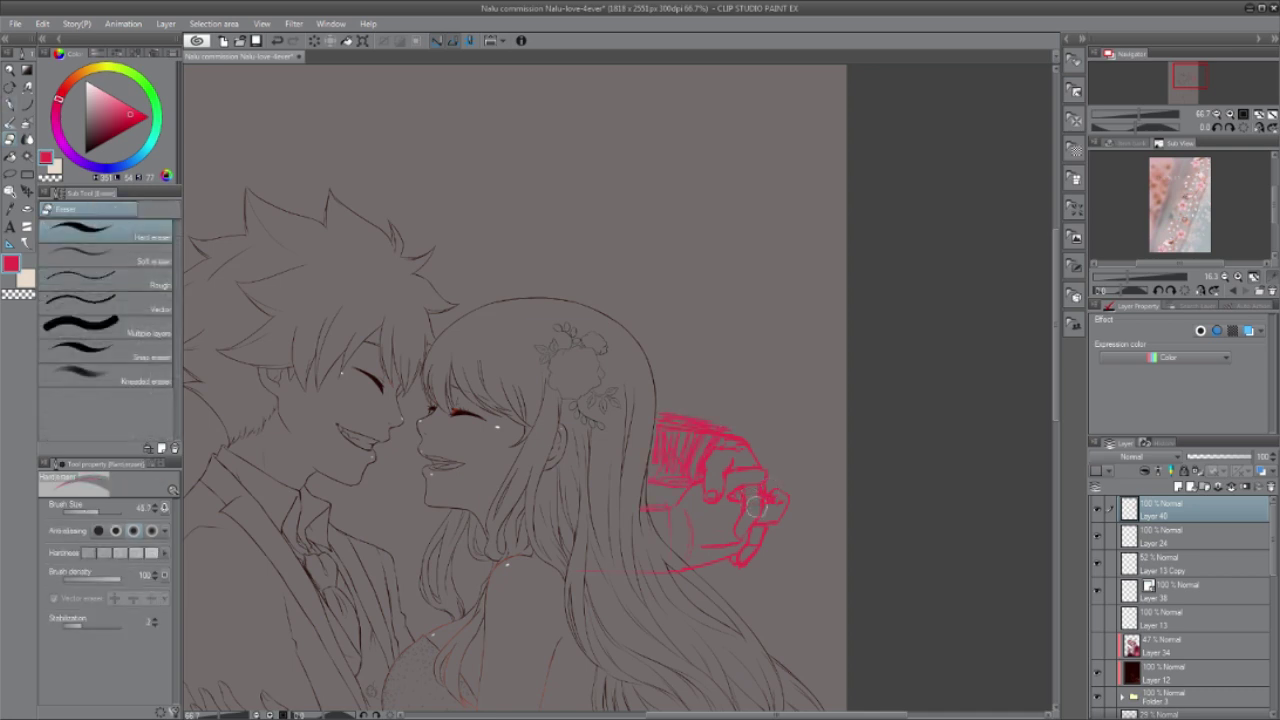
key(p)
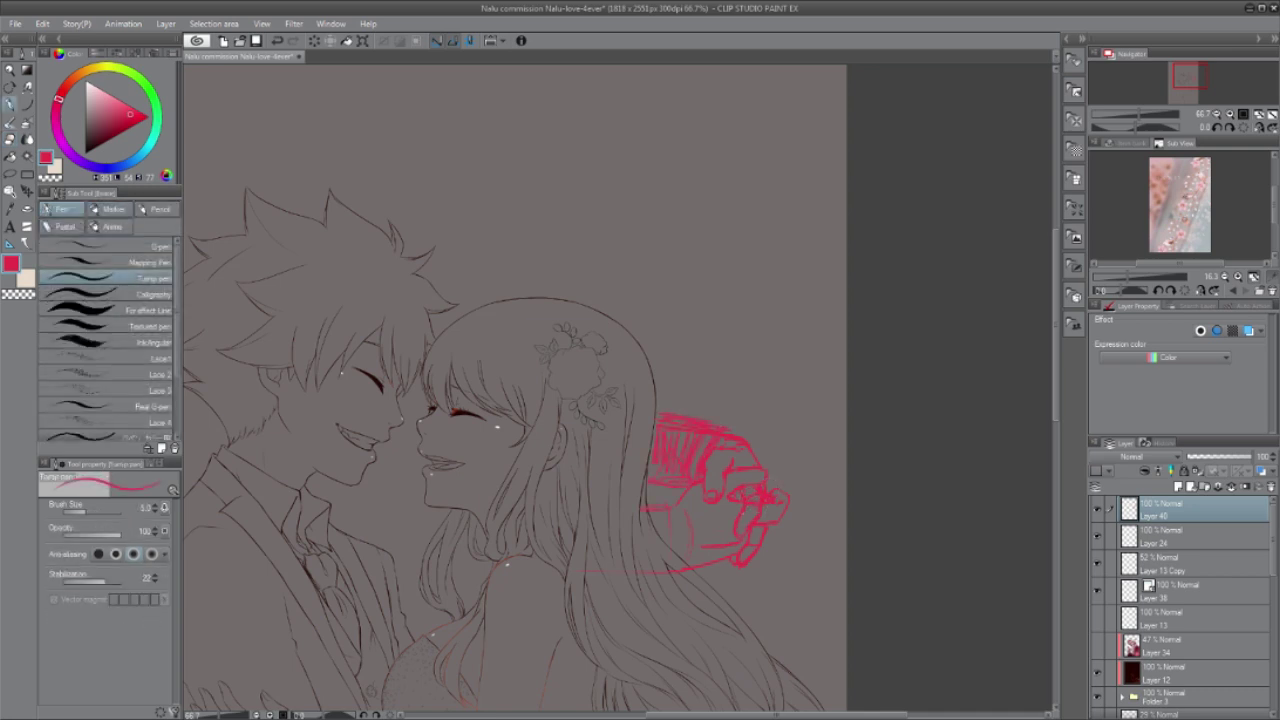
drag(688, 571, 726, 562)
Step: Move the red sketch back onto the couple's clasped hands and rotate its lassoed upper wrist and sleeve part
key(ctrl+minus)
key(k)
drag(644, 349, 562, 586)
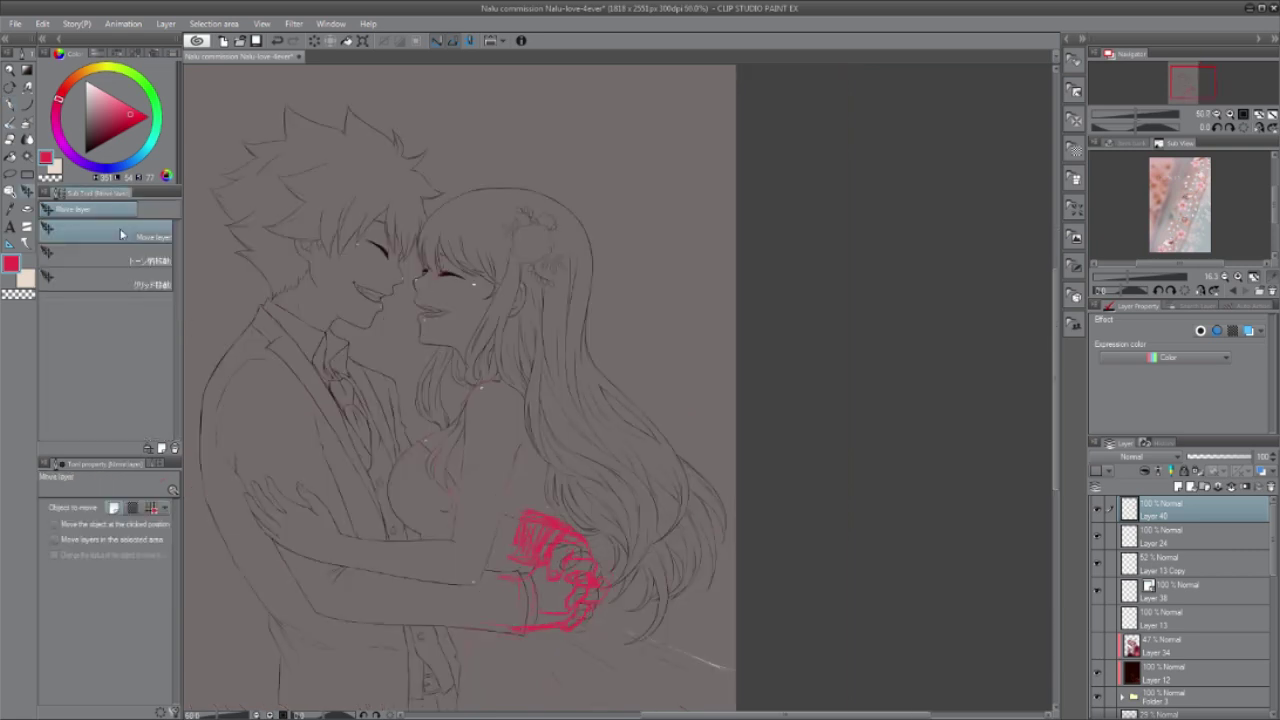
key(ctrl+t)
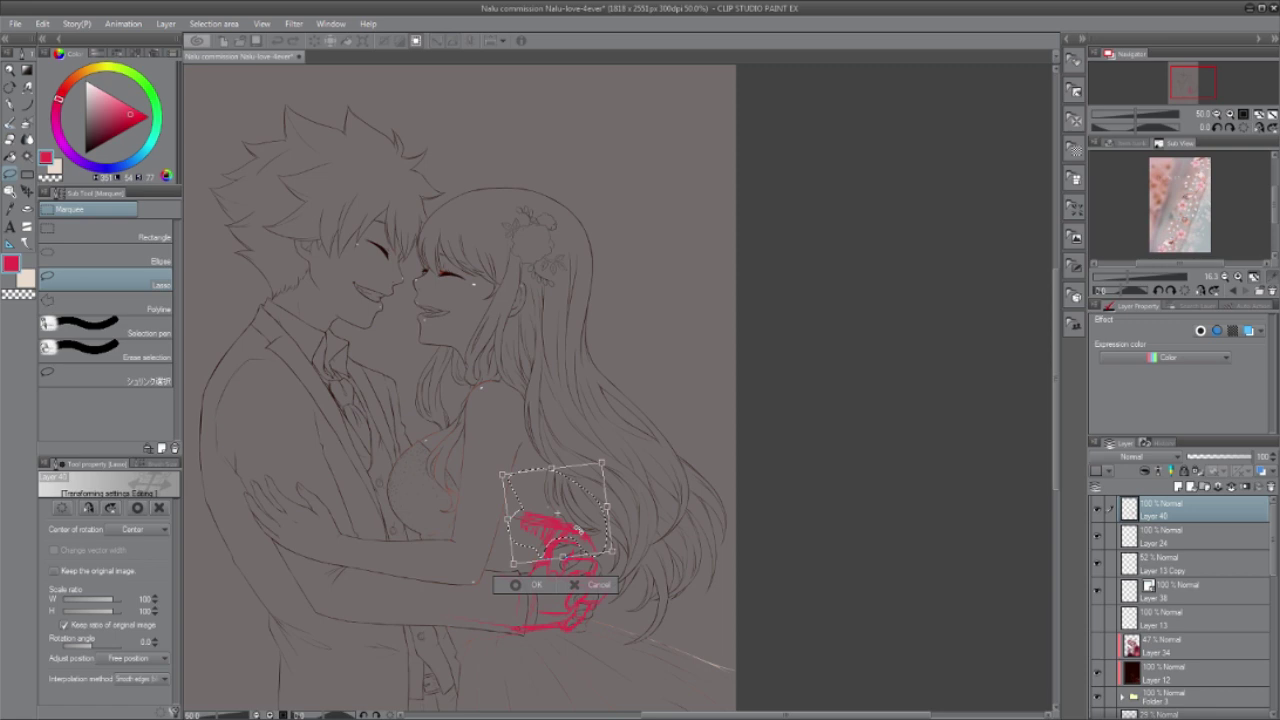
key(Return)
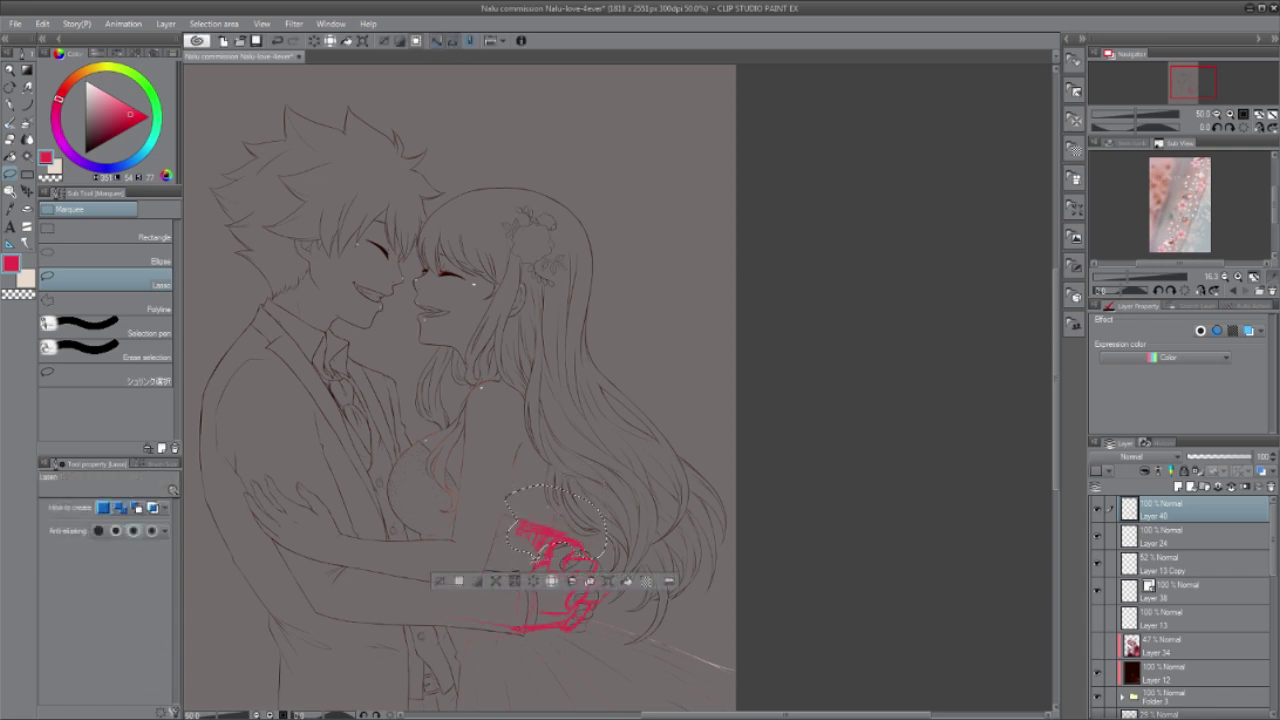
Step: Hide the red sketch and select the original hand line art, refining the selection edge with the Selection pen and Erase selection
scroll(1190, 600, down, 3)
click(1121, 603)
click(1190, 654)
key(ctrl+d)
scroll(540, 546, up, 2)
mouse_move(655, 367)
mouse_down()
mouse_move(722, 541)
mouse_move(745, 499)
mouse_up()
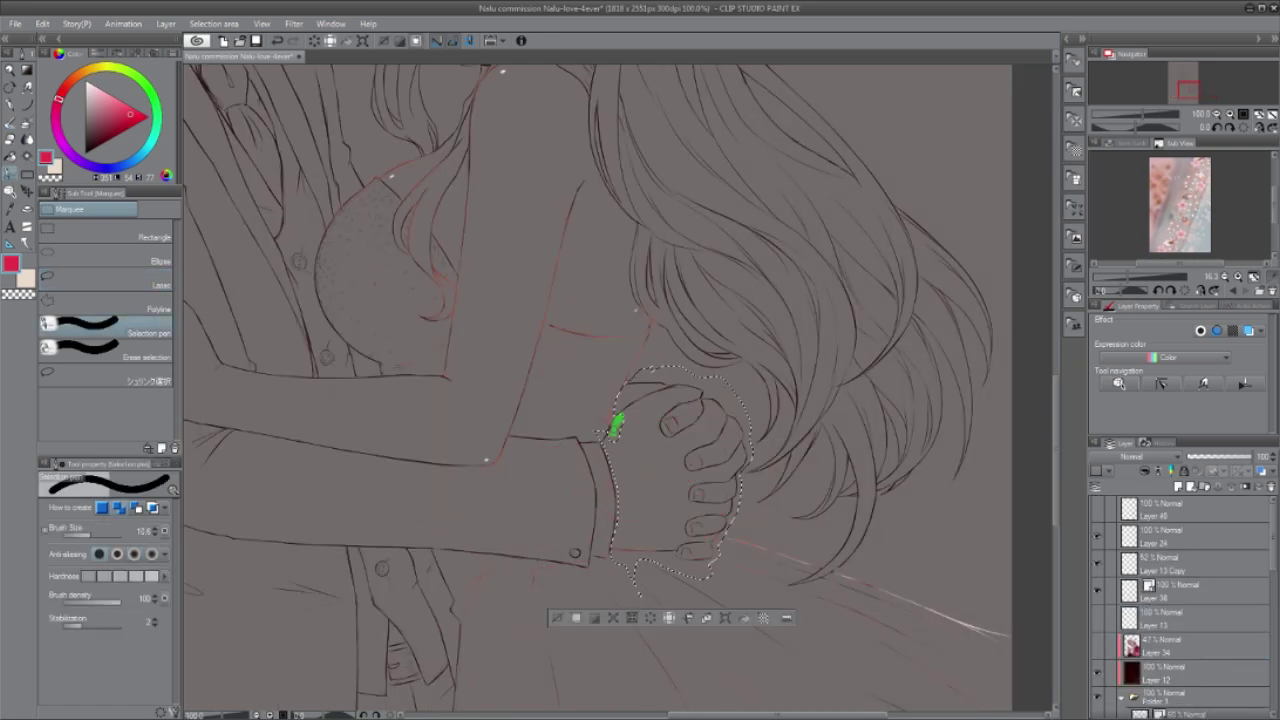
click(106, 350)
drag(634, 570, 641, 597)
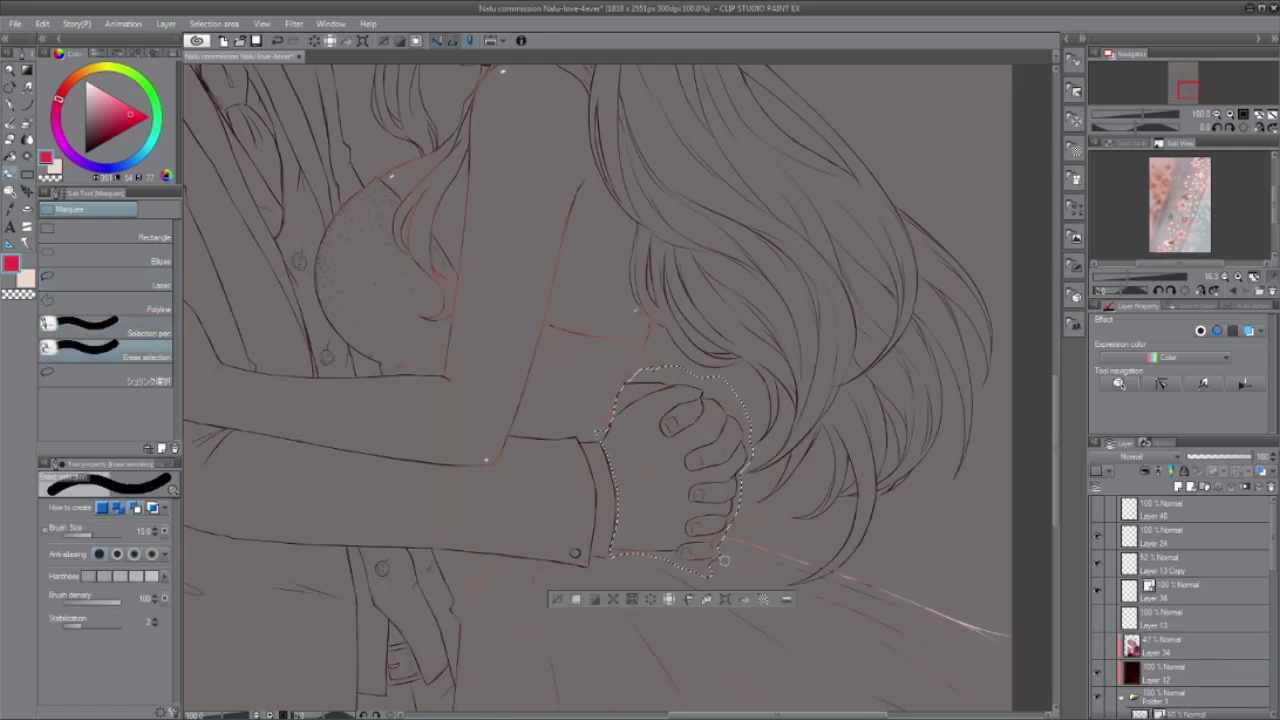
drag(724, 561, 740, 532)
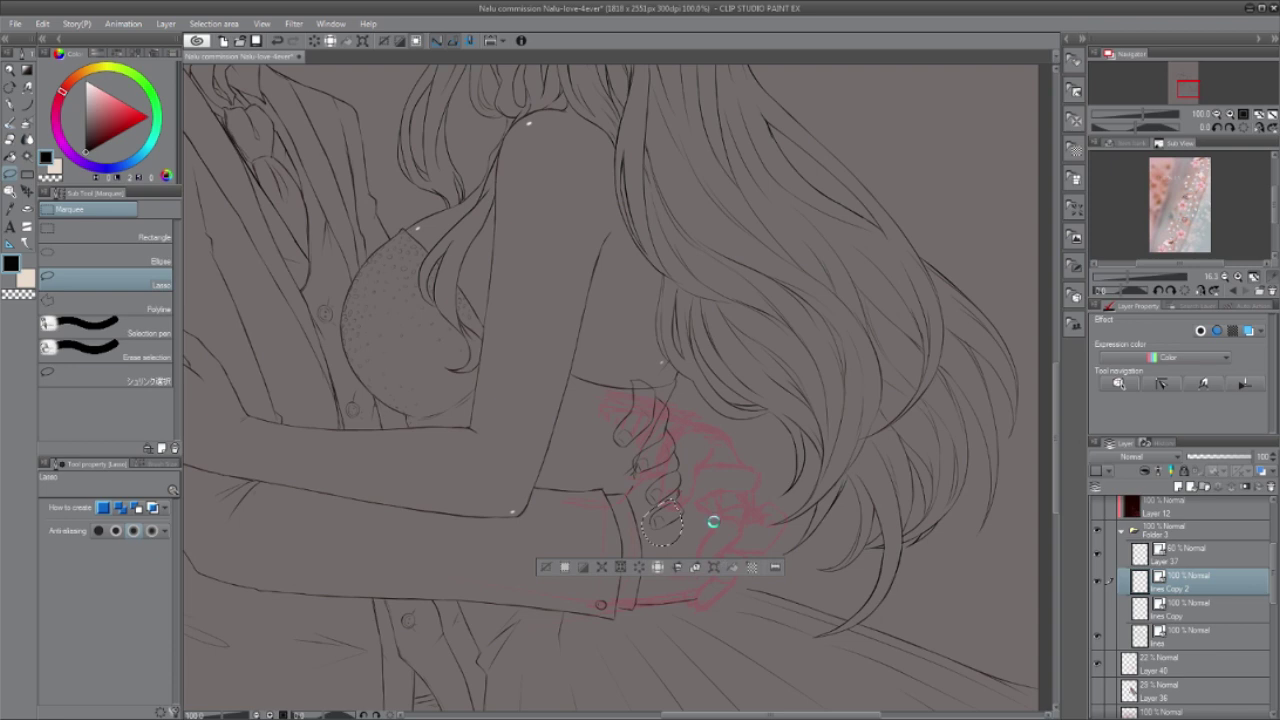
Step: Move the lassoed fingertip line art onto the lower finger of the red sketch and rotate it to fit
key(ctrl+t)
mouse_move(662, 523)
mouse_down()
mouse_move(713, 549)
mouse_move(737, 522)
mouse_up()
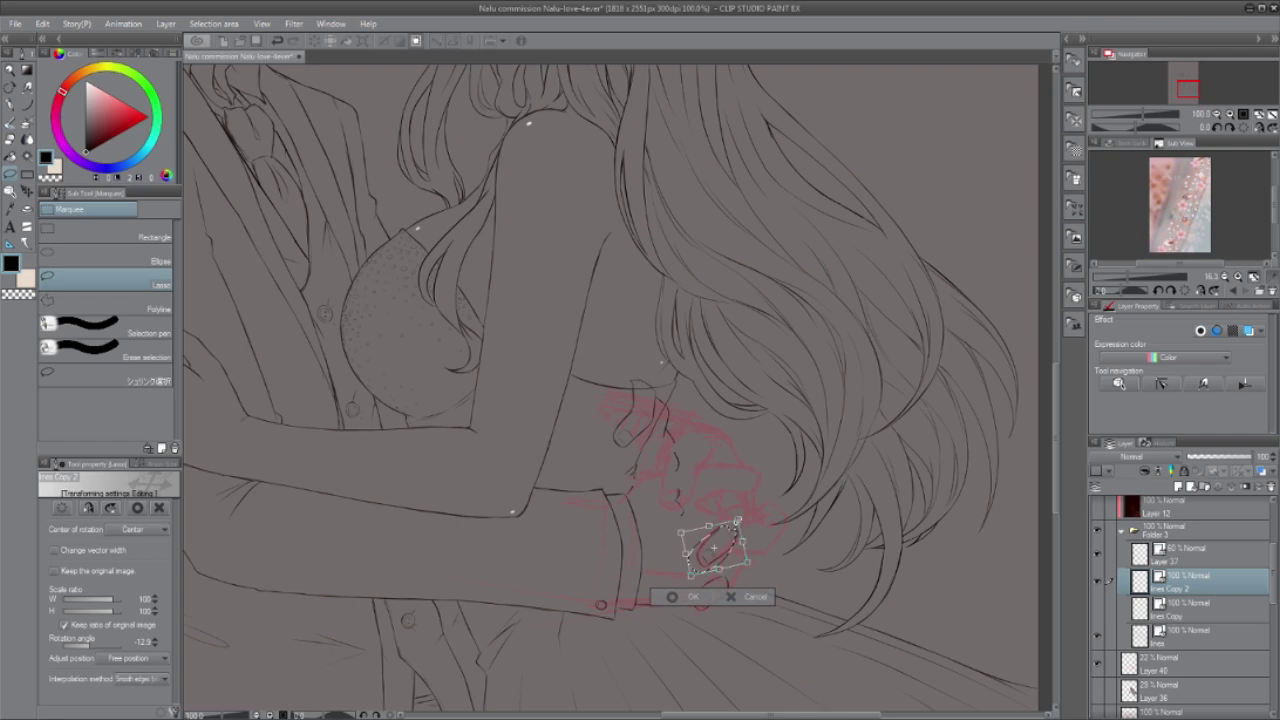
click(692, 597)
key(ctrl+d)
Step: Ink the clasped fingers and knuckles over the red sketch with the G-pen on the lines Copy 2 layer
key(p)
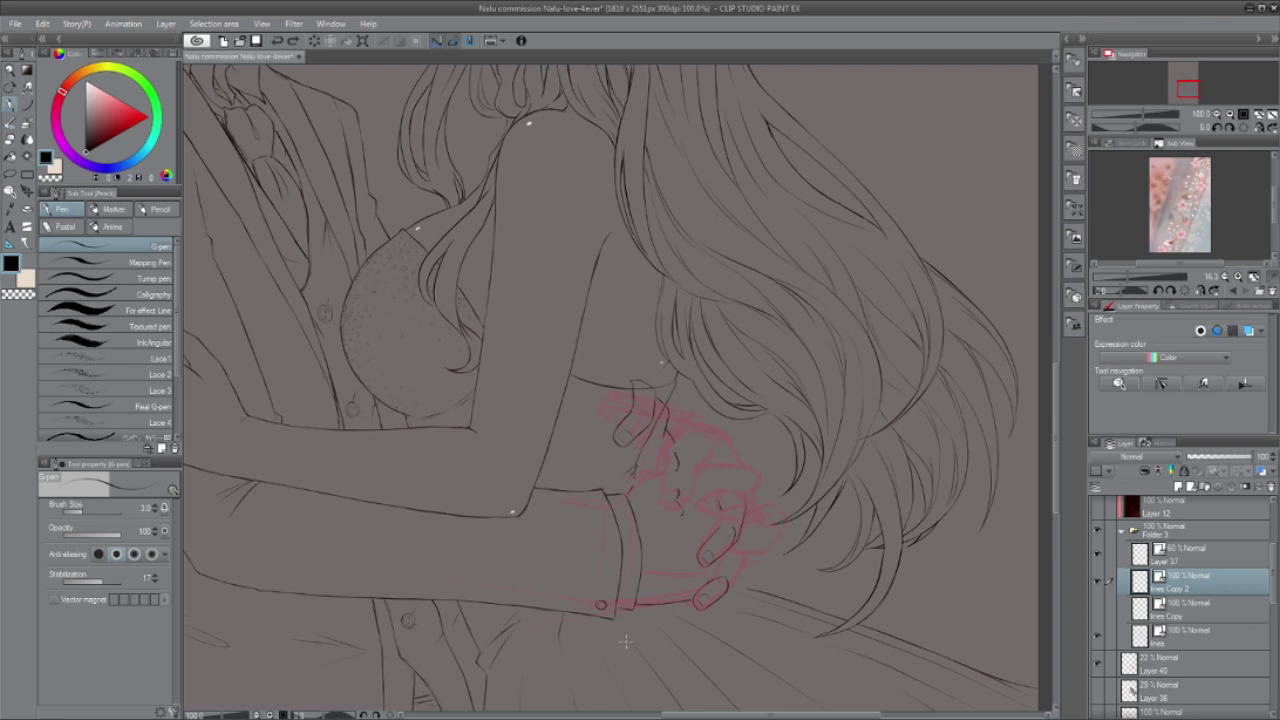
key(h)
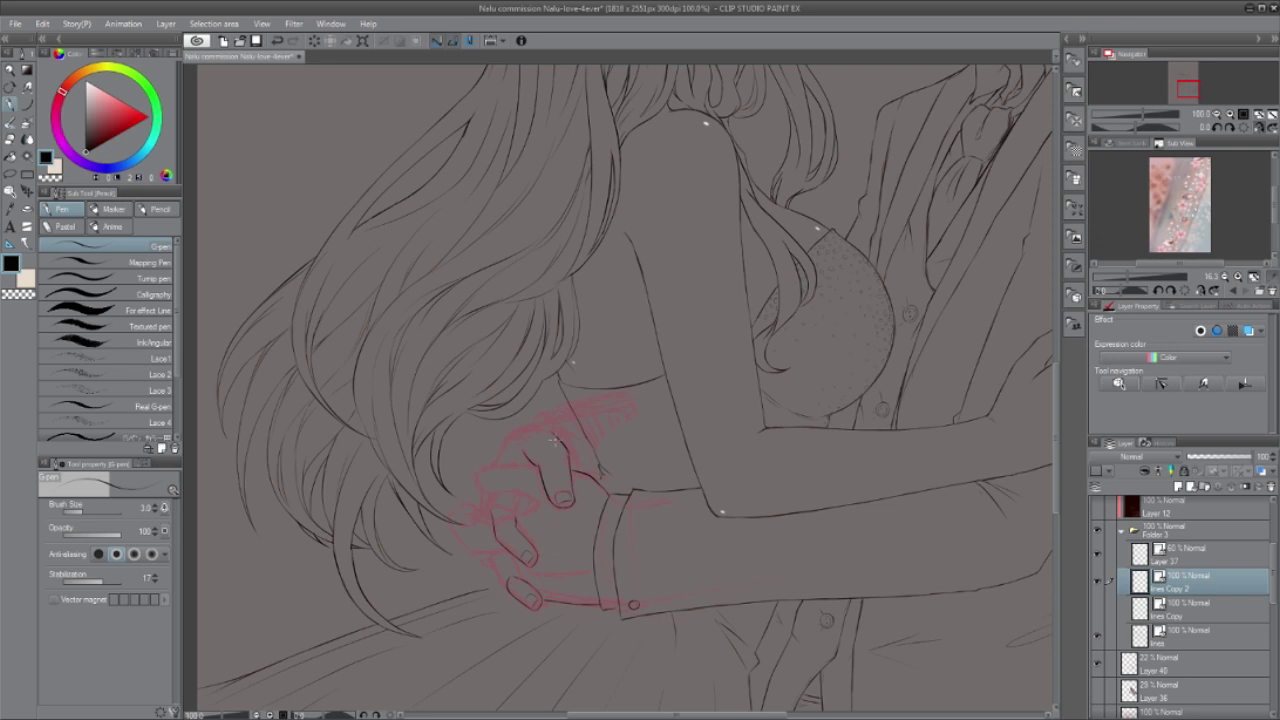
key(h)
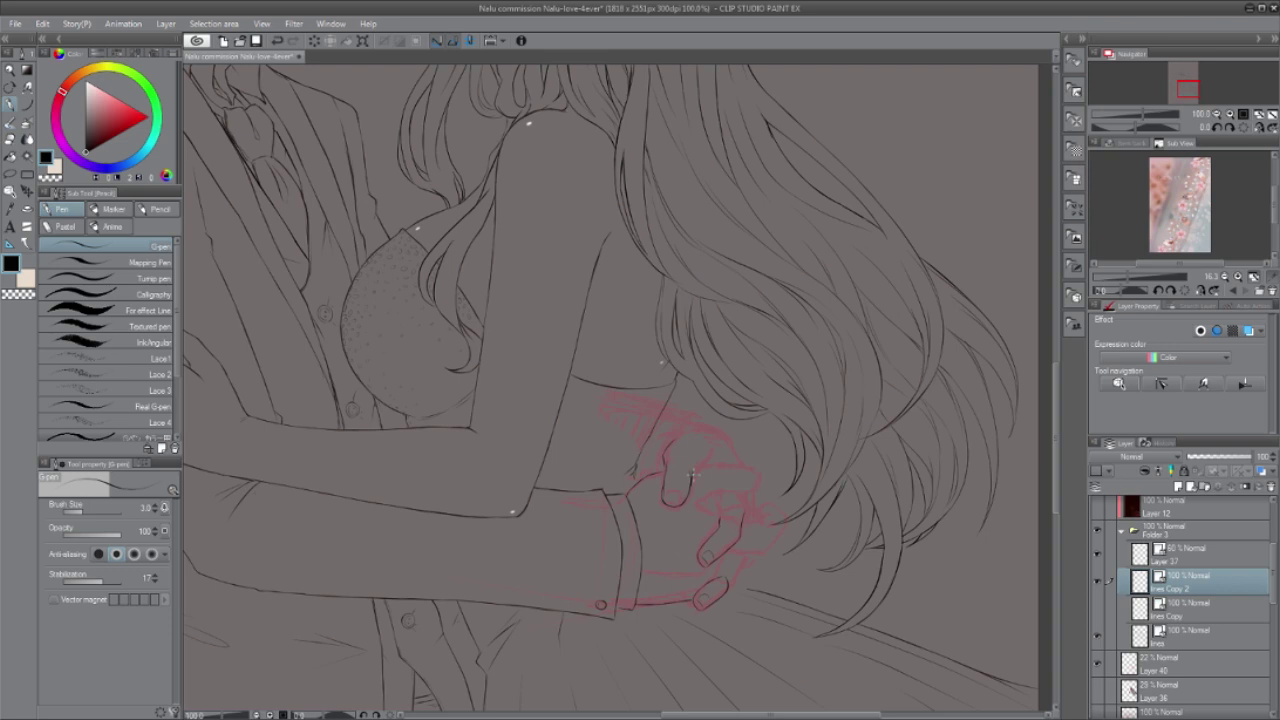
drag(691, 478, 741, 477)
drag(752, 505, 728, 568)
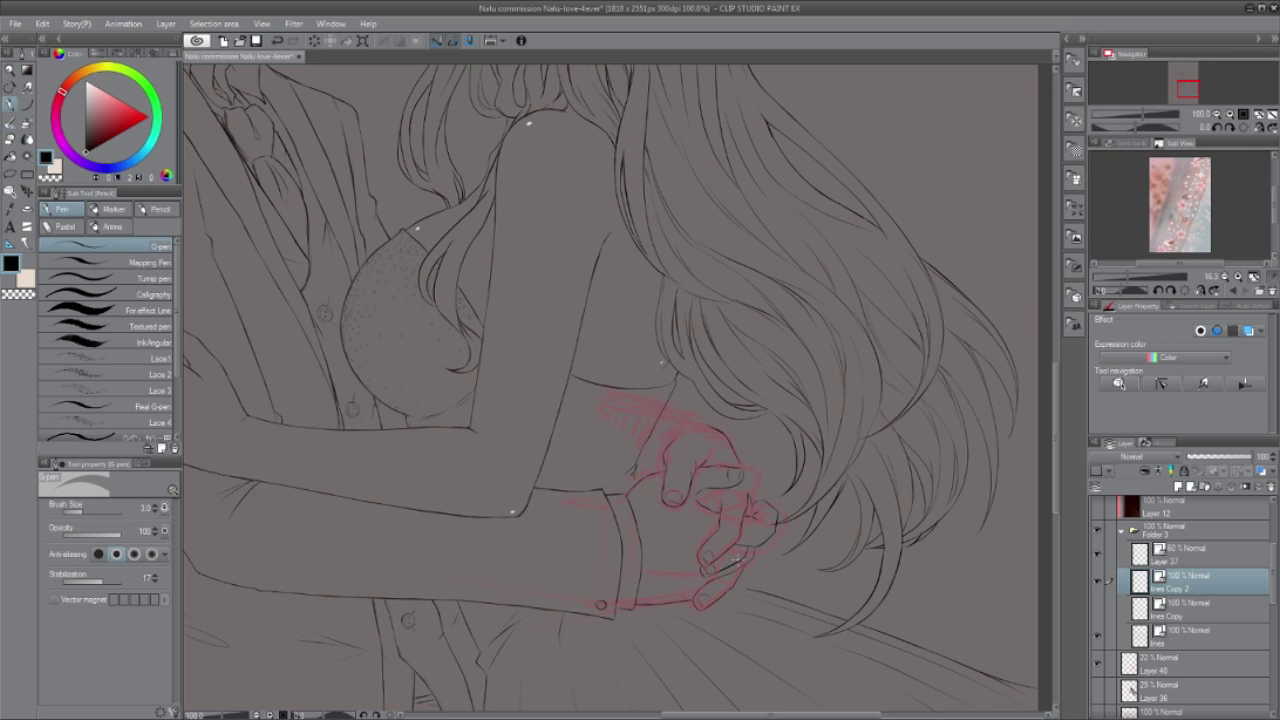
key(e)
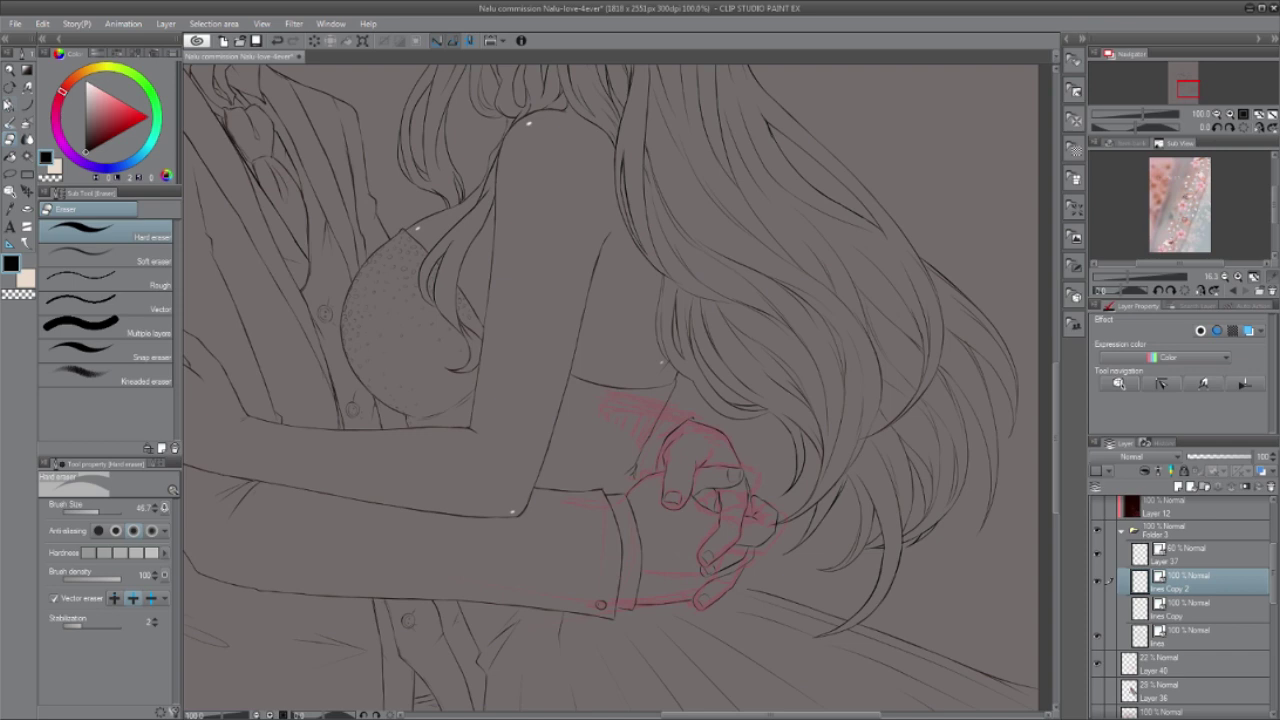
Step: Select the shirt cuff's edge on the lines layer, excluding the jacket sleeve's lines, and transform it to a narrower cuff
click(10, 174)
mouse_move(605, 580)
mouse_down()
mouse_move(616, 620)
mouse_move(605, 583)
mouse_up()
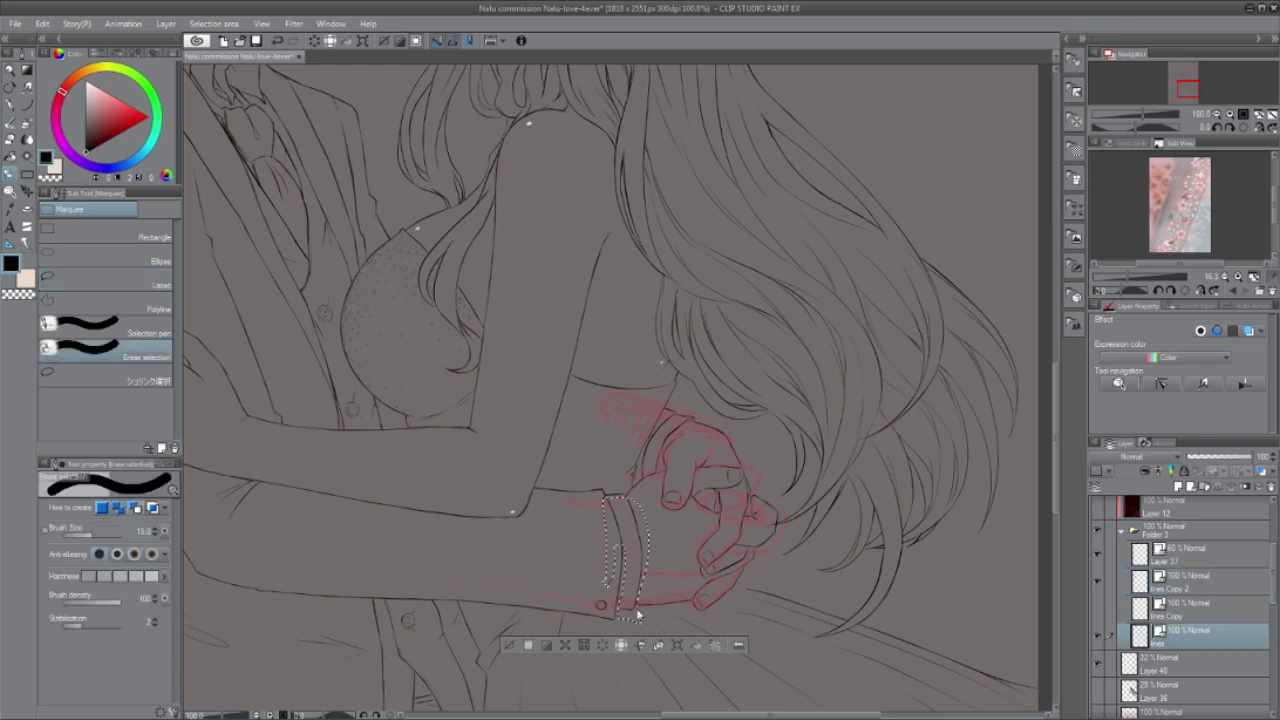
key(ctrl+t)
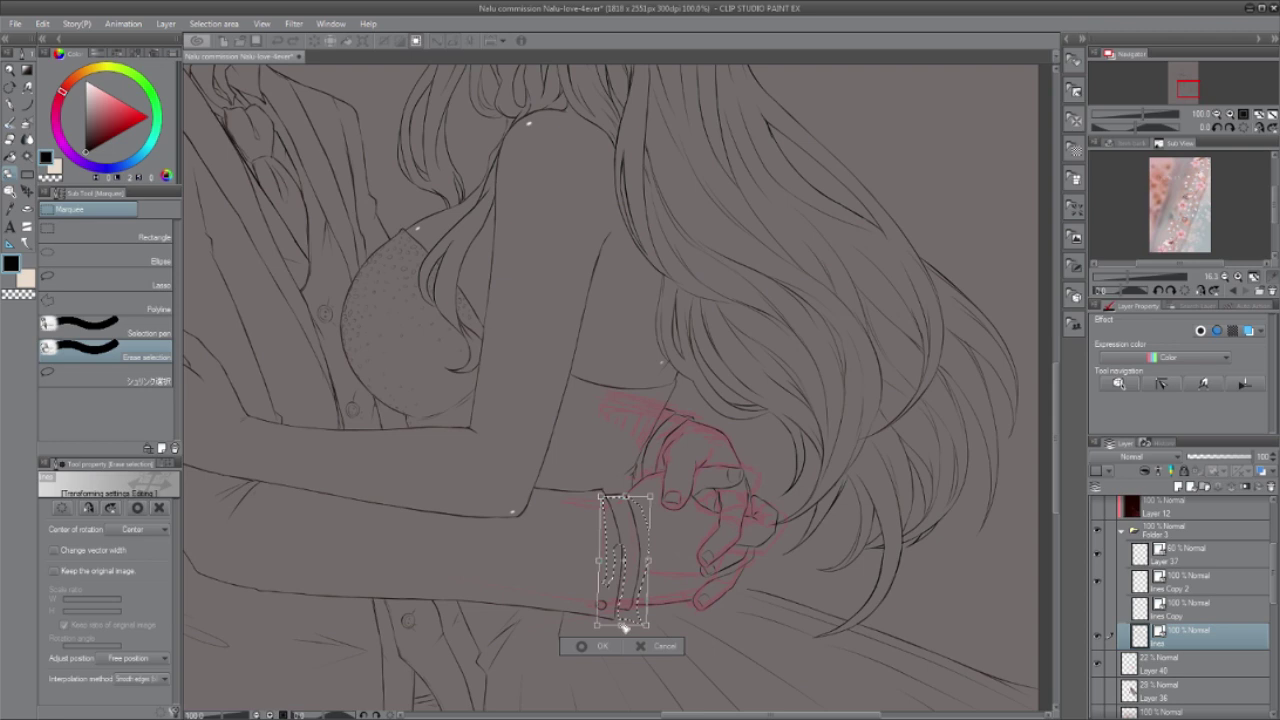
key(Return)
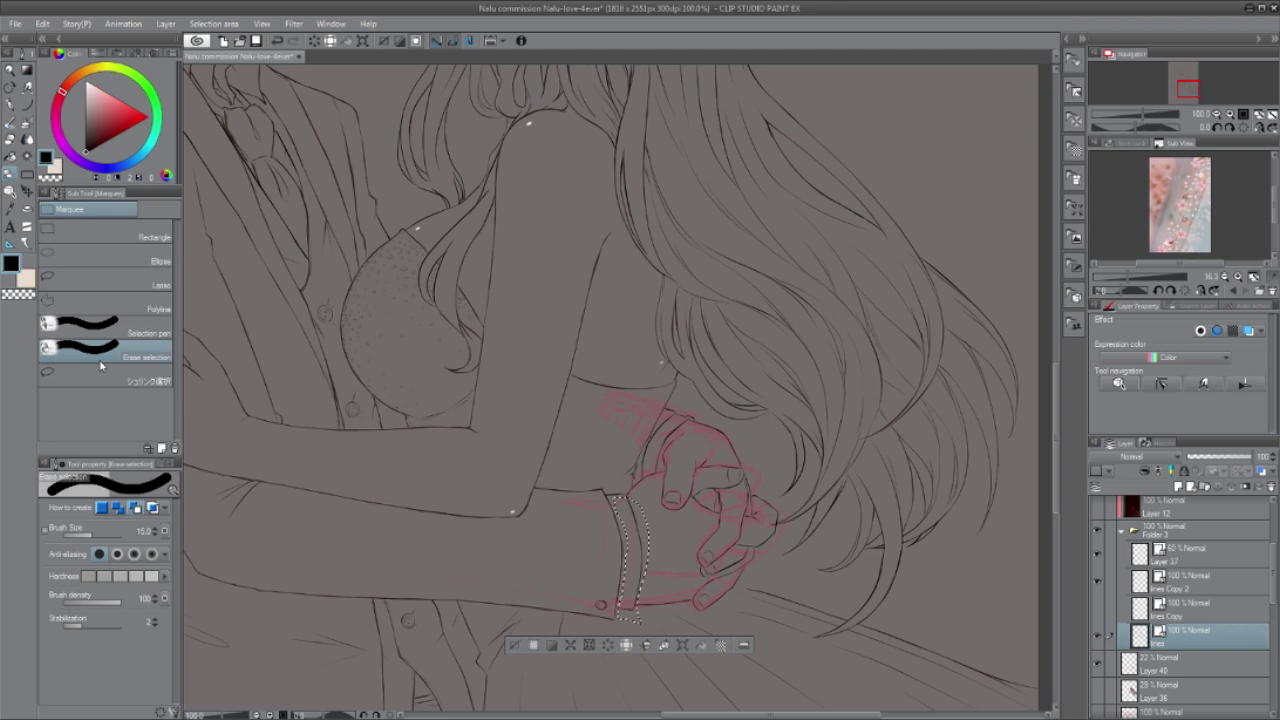
key(ctrl+d)
Step: Complete the lower hand's line art on lines Copy 2, selecting and transforming the palm edge and lower finger lines to fit
key(p)
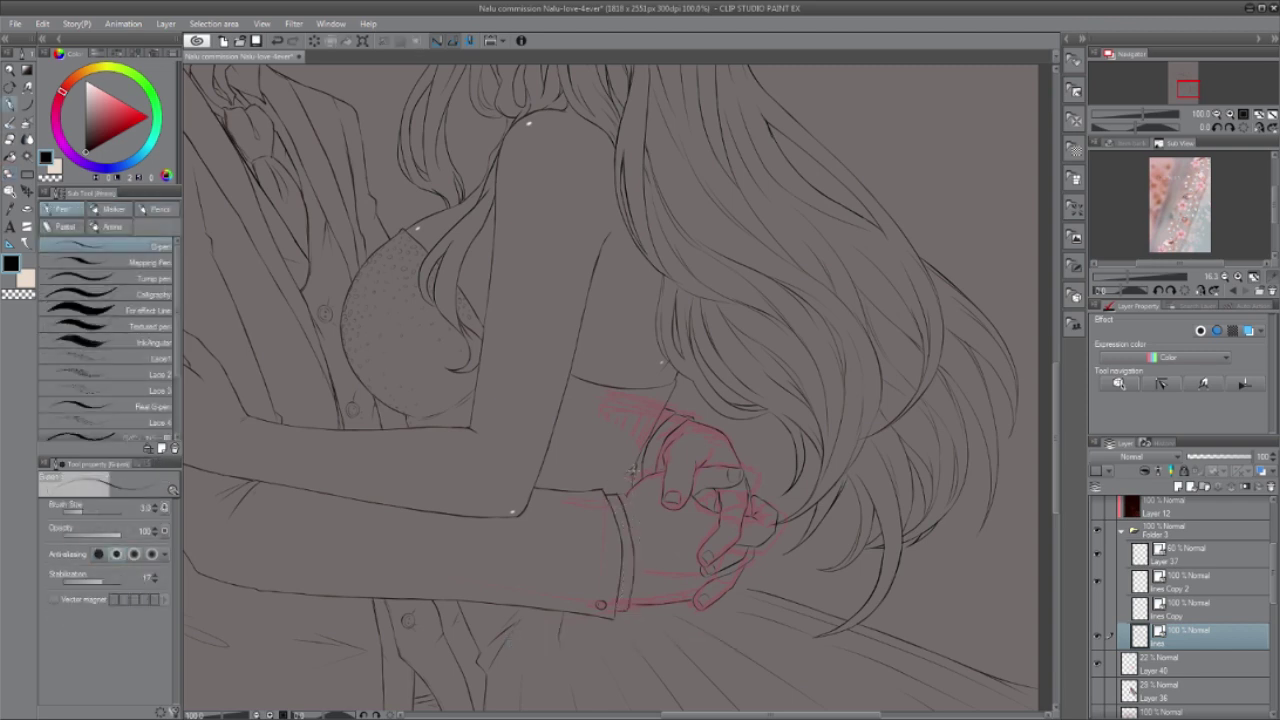
key(o)
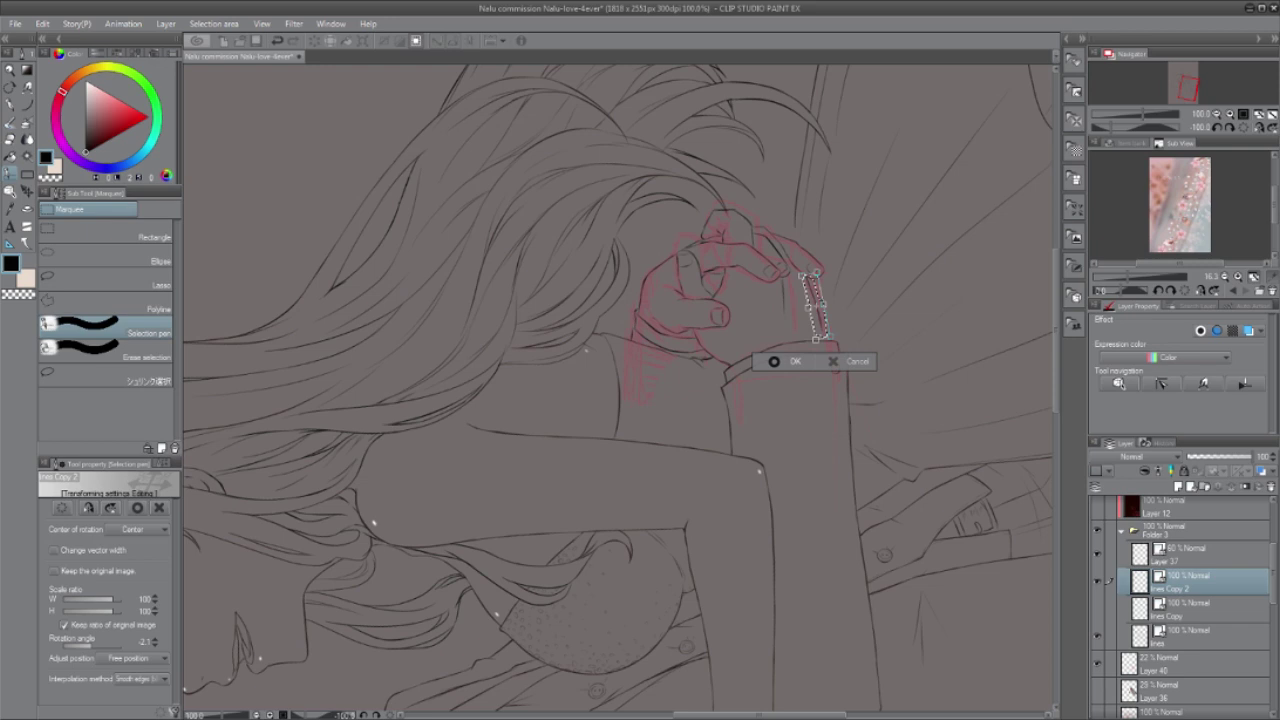
key(Return)
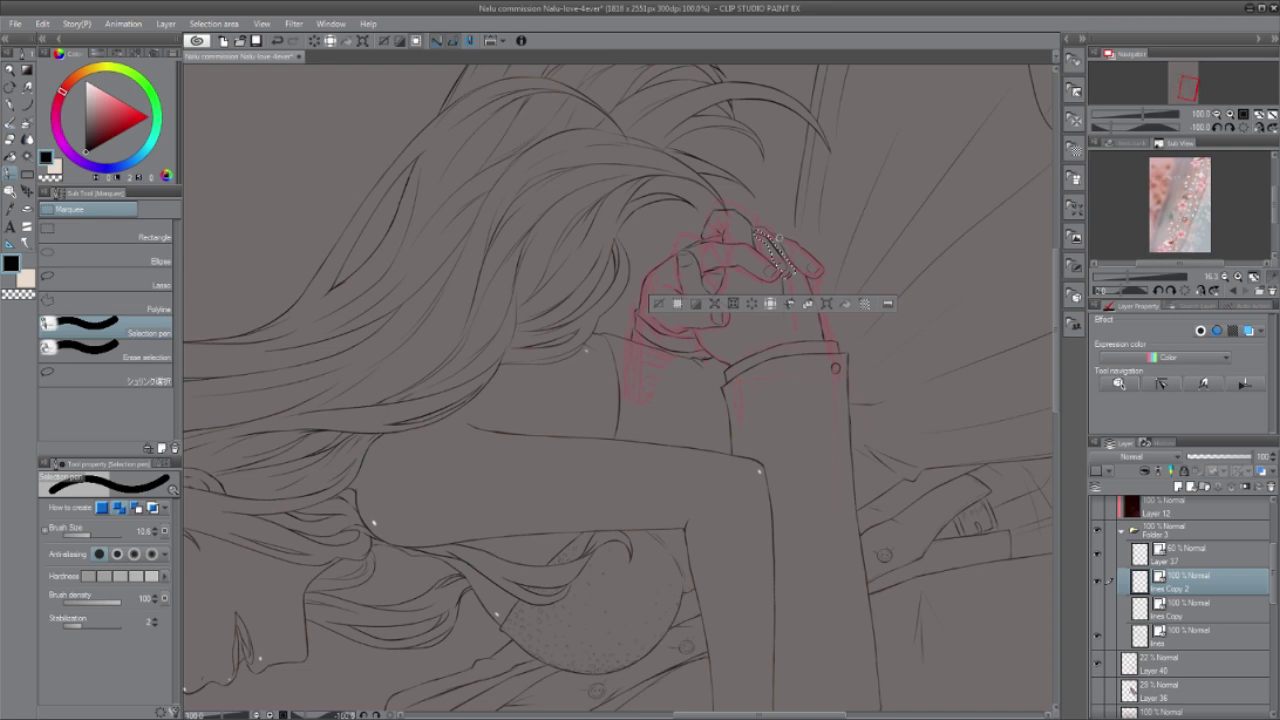
key(ctrl+t)
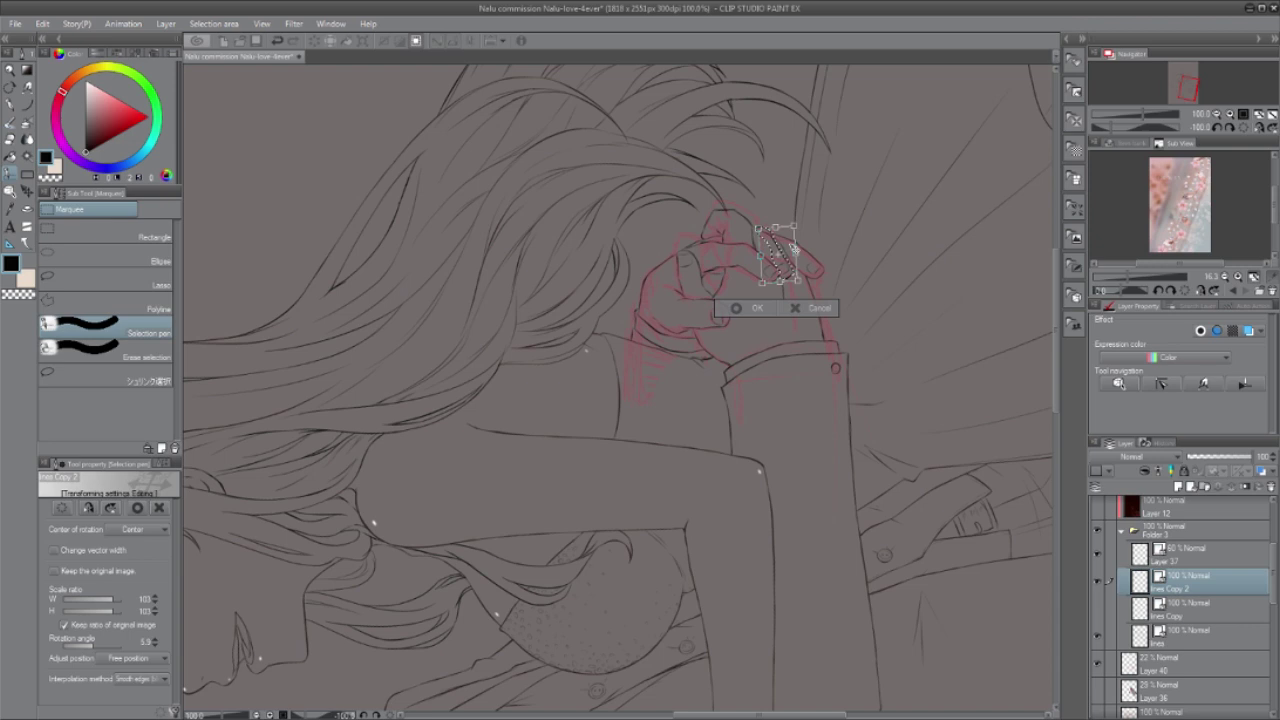
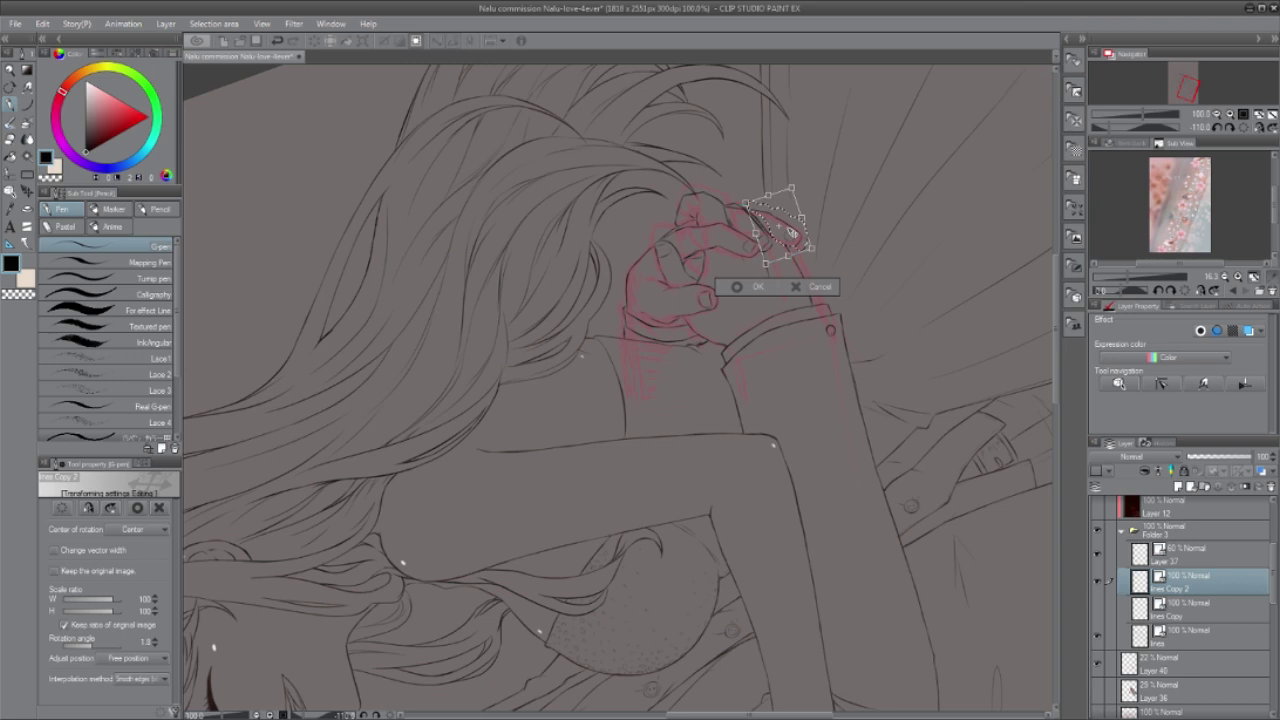
key(Return)
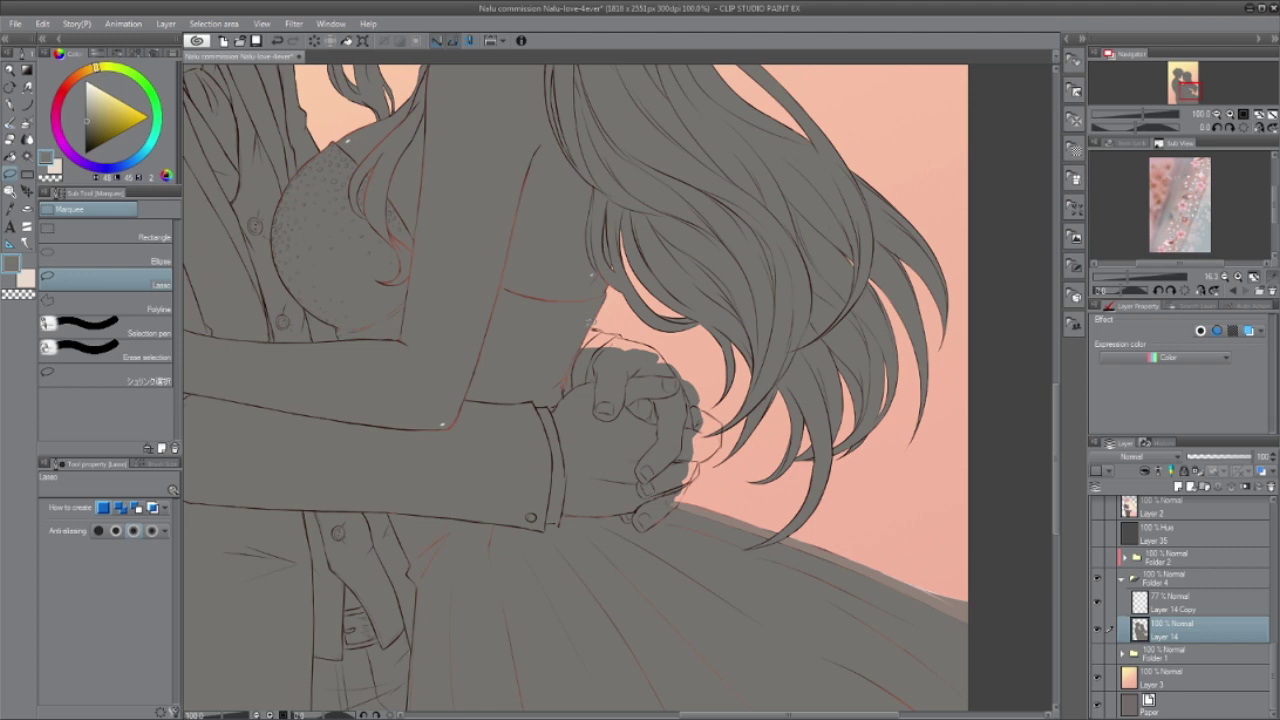
Step: Lasso the redrawn hands on the Layer 14 silhouette and fill the area with grey
drag(591, 326, 692, 490)
key(alt+Delete)
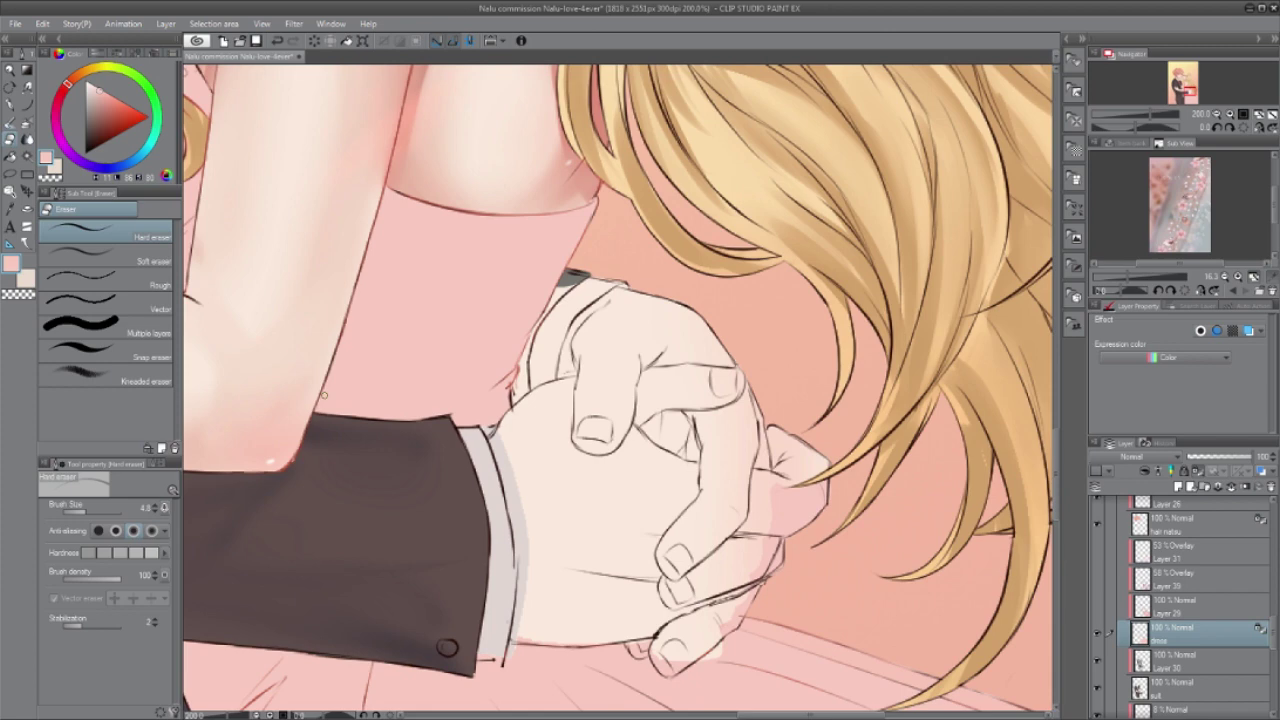
Step: Clean up the flat colours around the shirt cuff and fingers with the G-pen and check the whole illustration
key(p)
click(1217, 115)
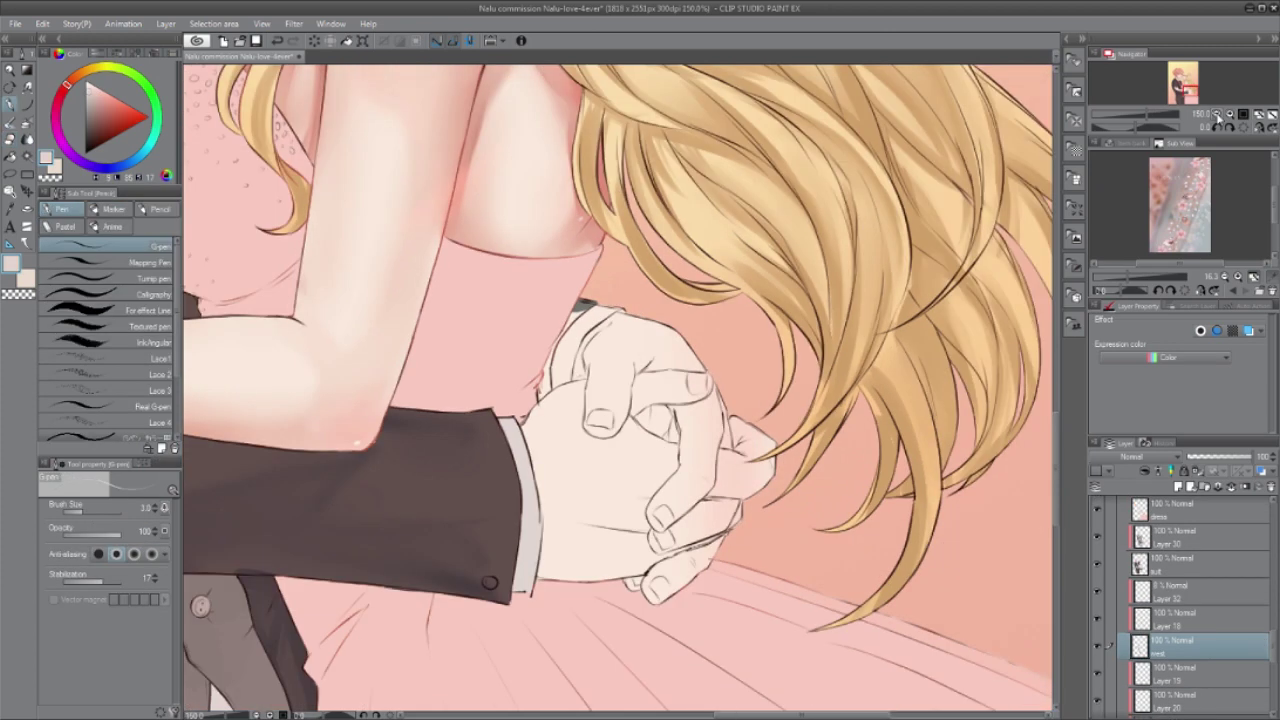
click(1217, 116)
click(1217, 116)
click(1217, 116)
click(1217, 116)
click(1217, 116)
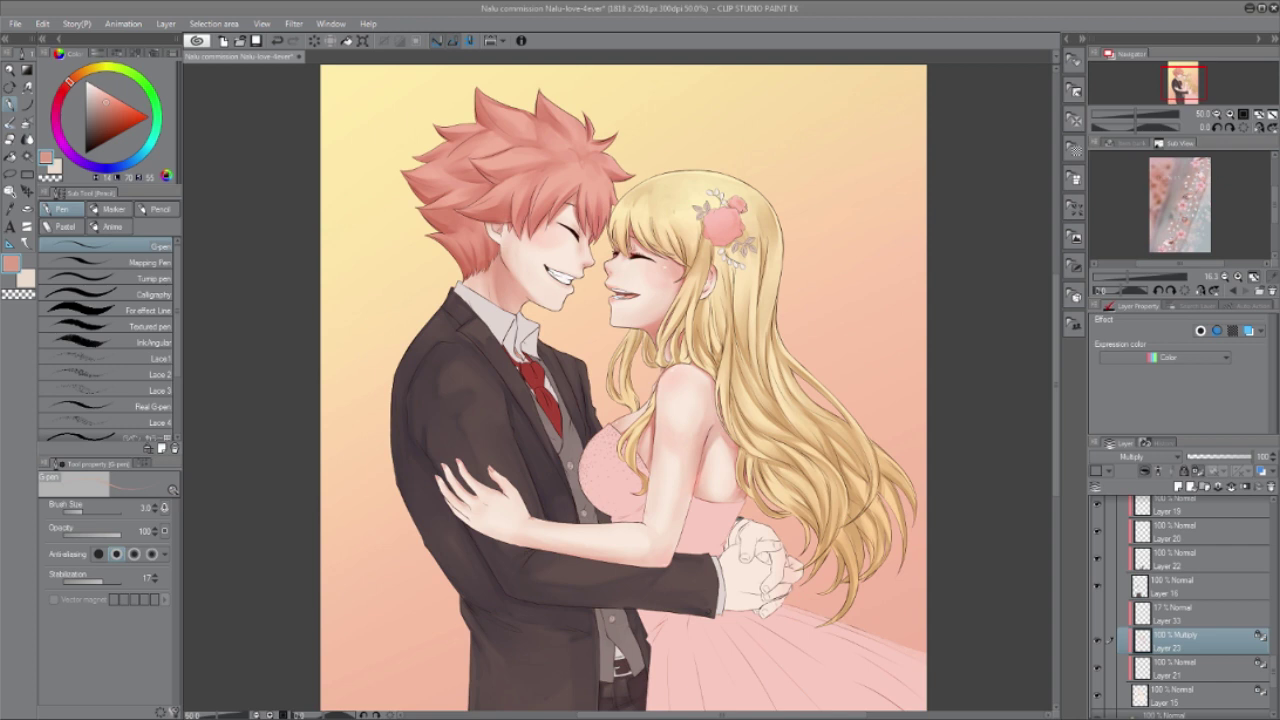
Step: Try shading the gap between the clasped fingers in dark red on the Multiply Layer 23, testing several brushes
click(9, 122)
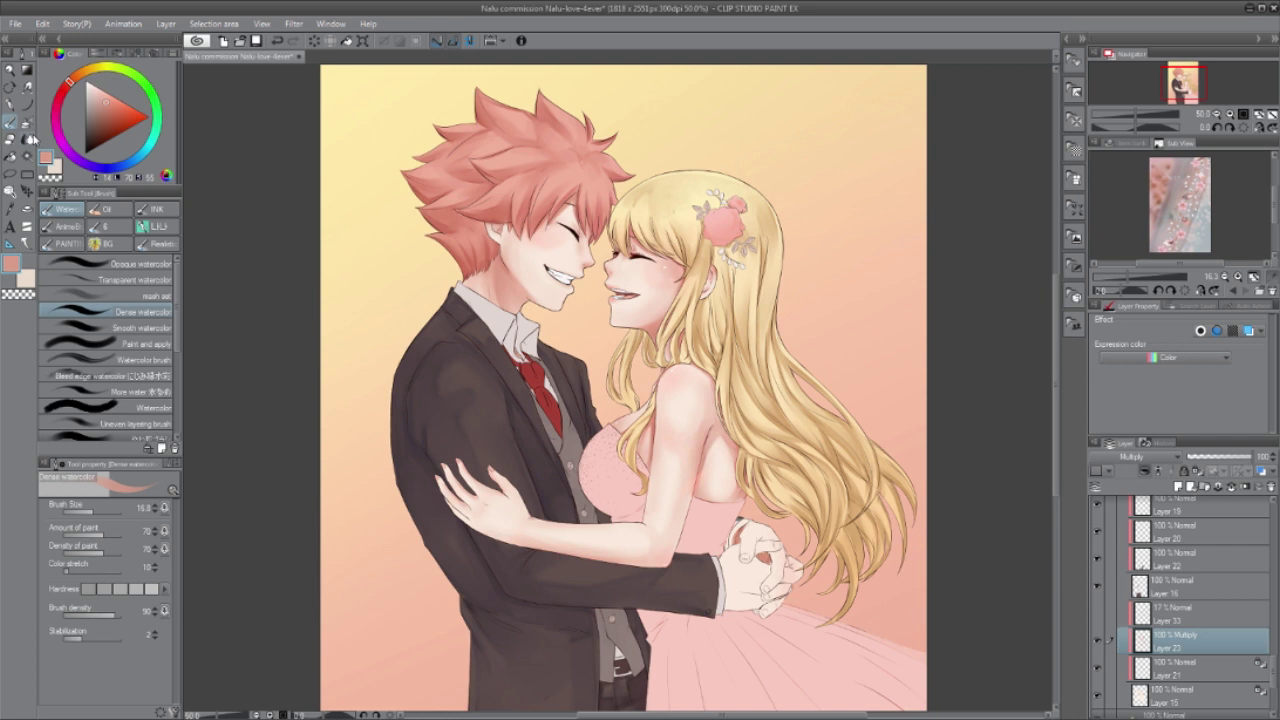
click(27, 123)
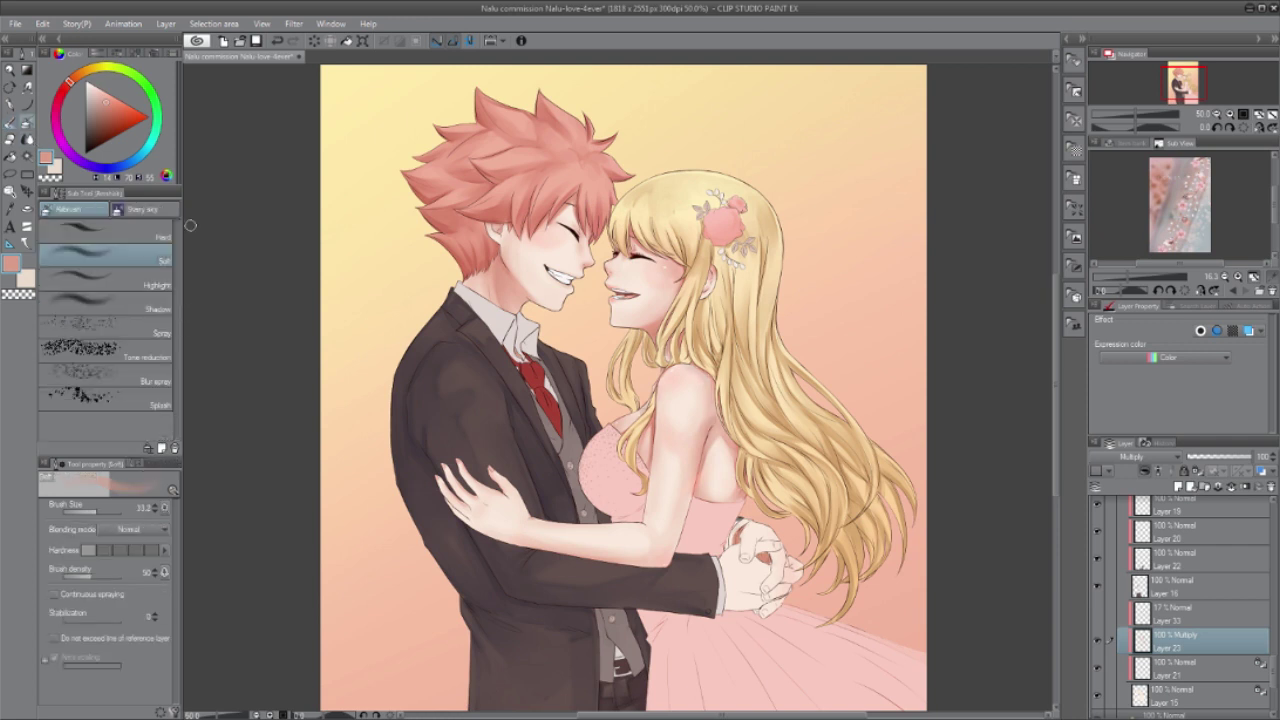
key(b)
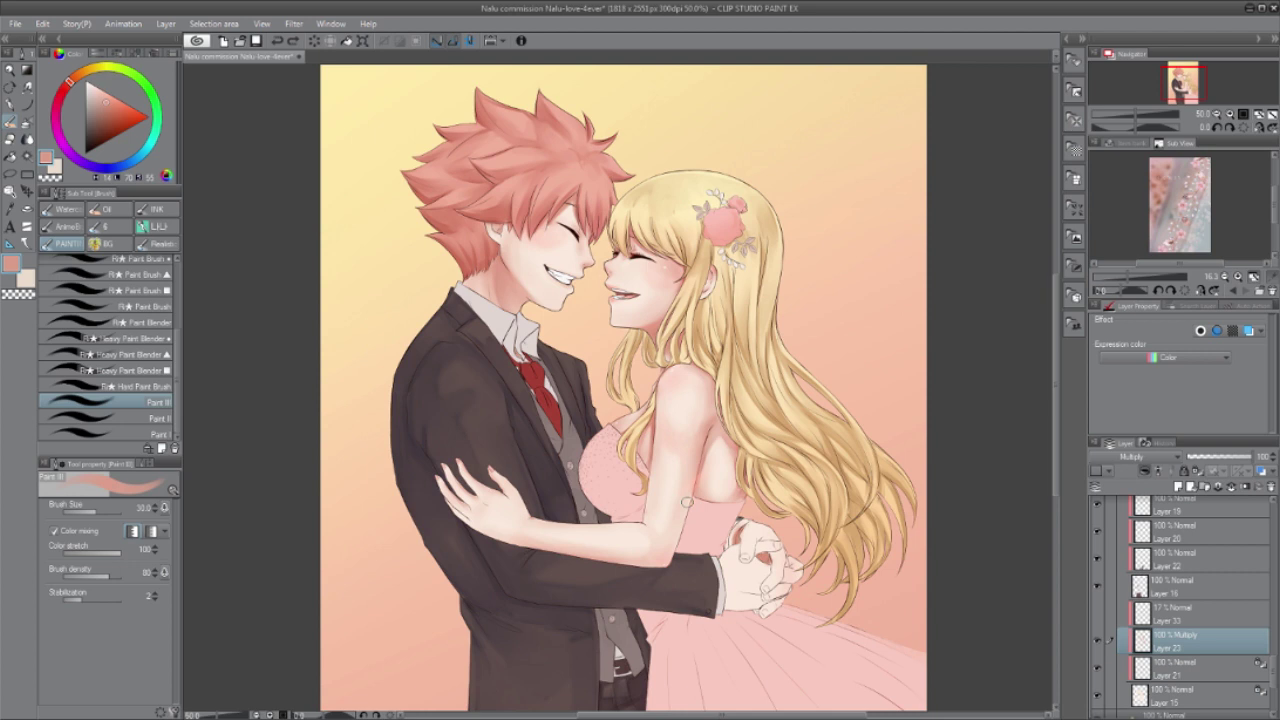
click(27, 140)
click(10, 122)
click(107, 227)
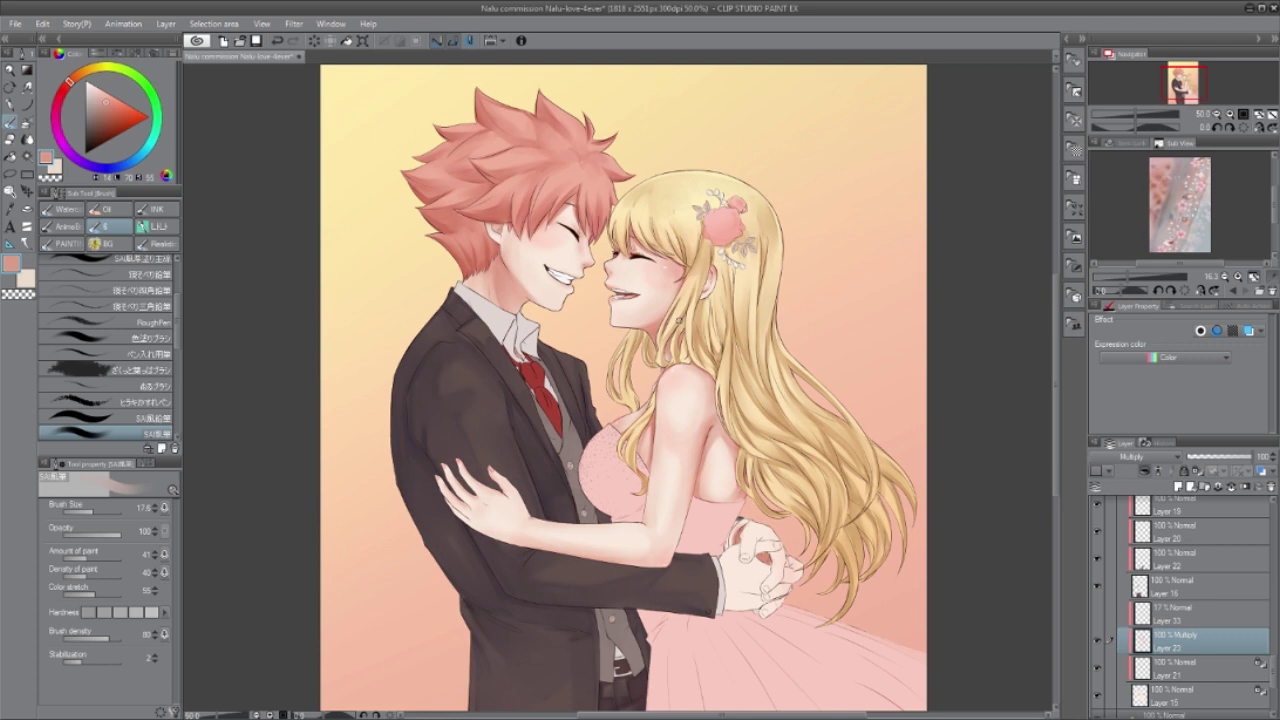
Step: Shade the clasped hands with soft pink tones on Layer 23, using the airbrush and the SAI brush and blending the edges
key(c)
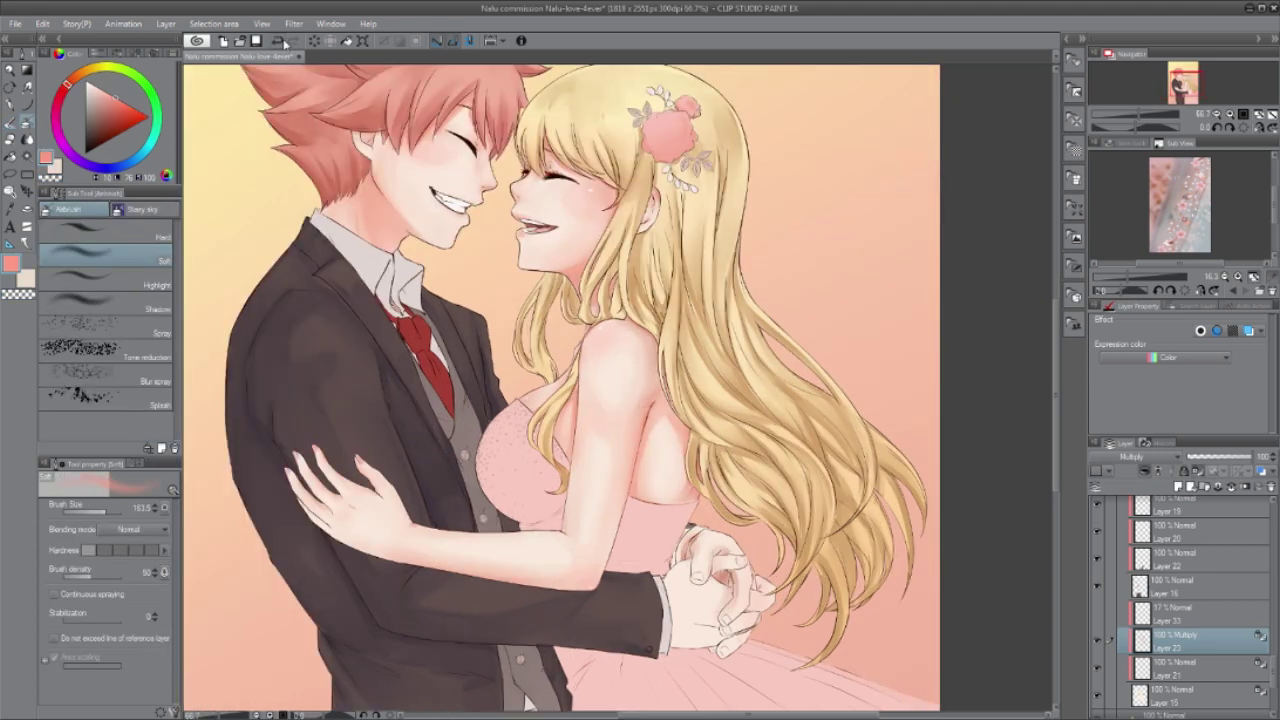
click(280, 41)
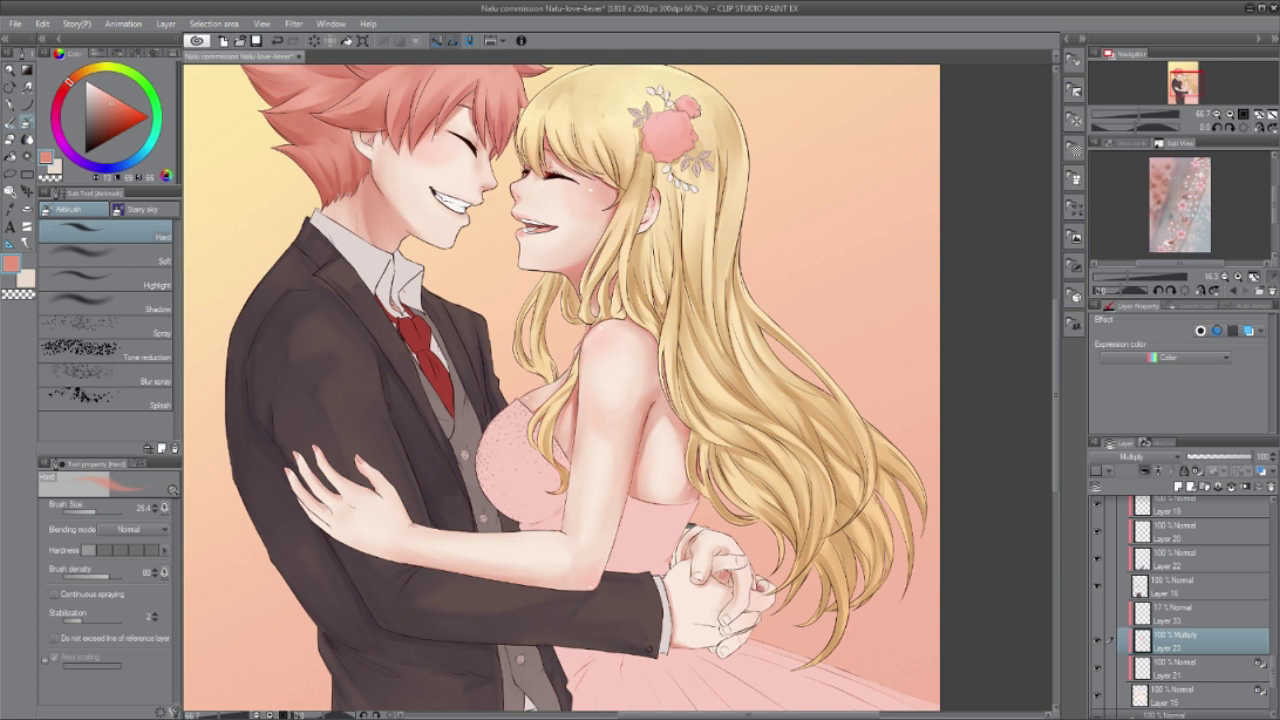
key(b)
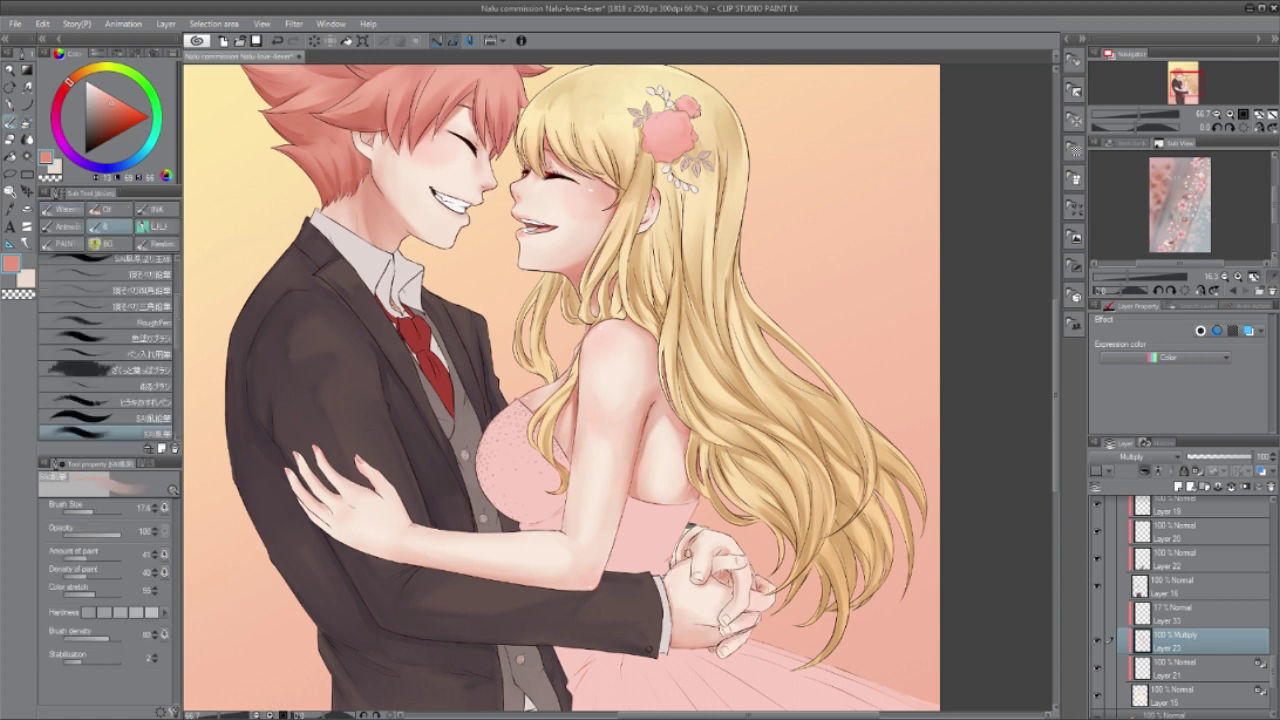
key([)
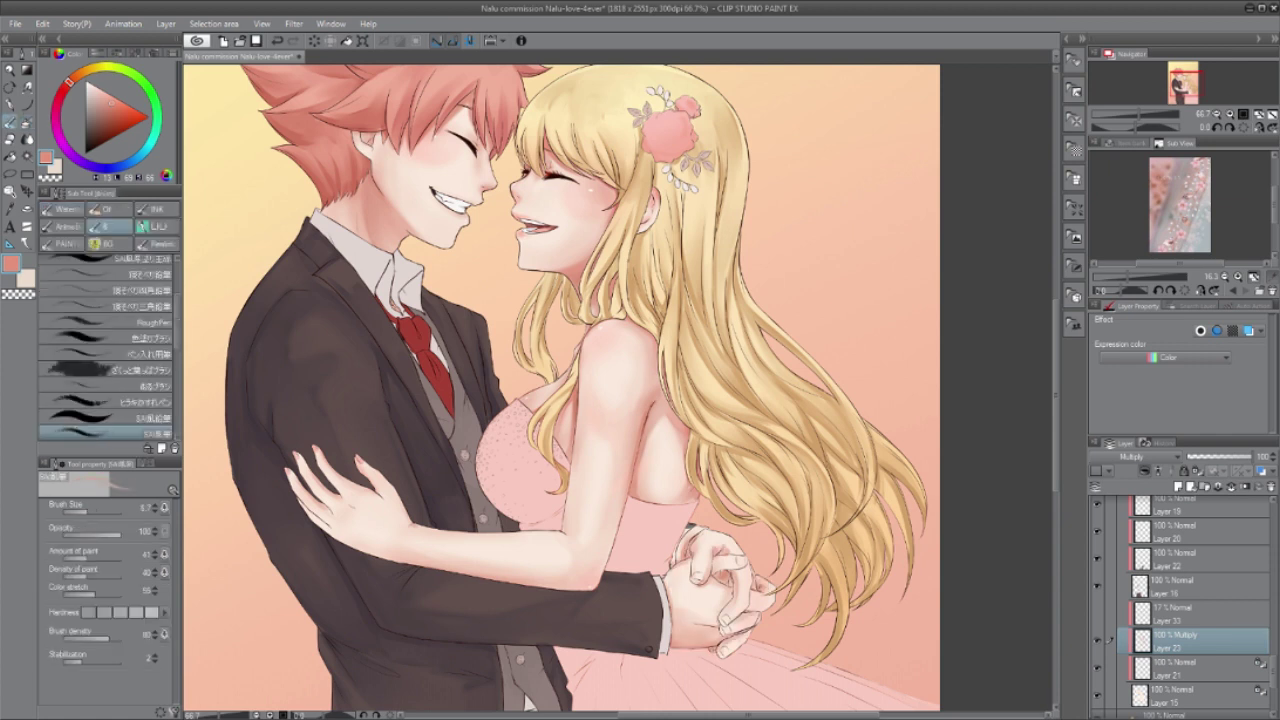
key(j)
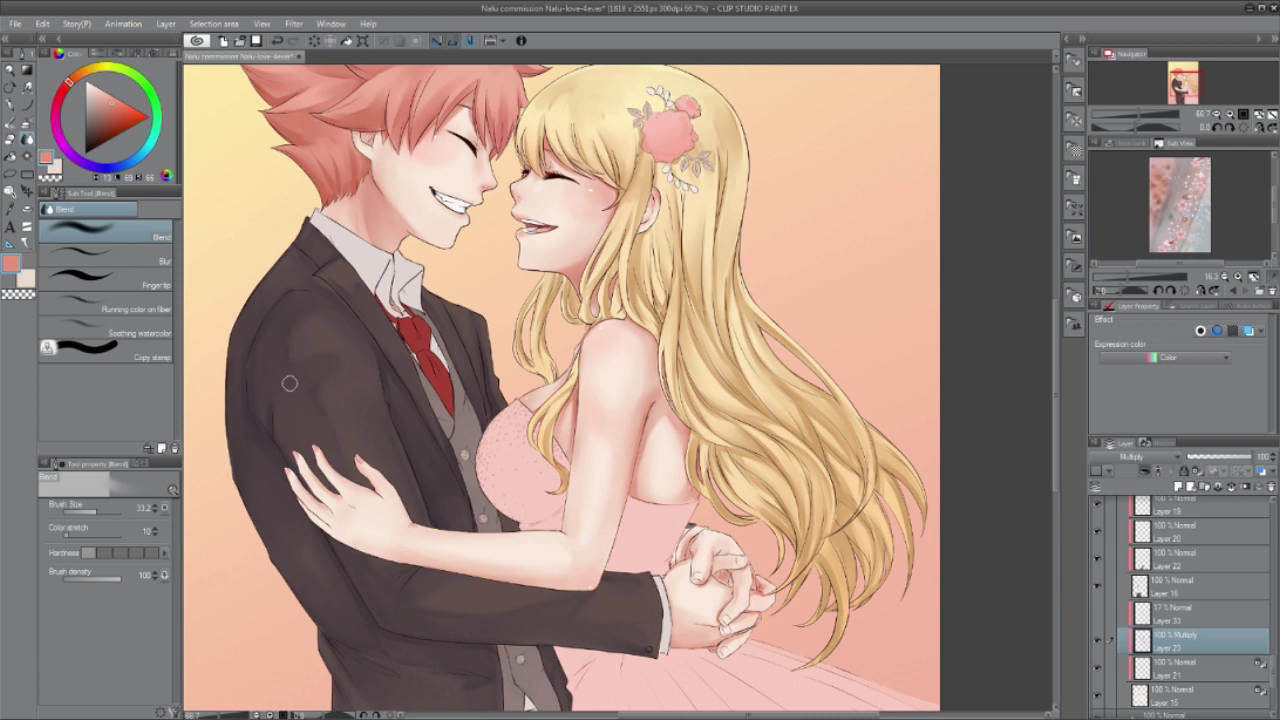
Step: Darken the gap between the interlocked fingers with deep pink and blend the surrounding hand shading
drag(717, 572, 724, 581)
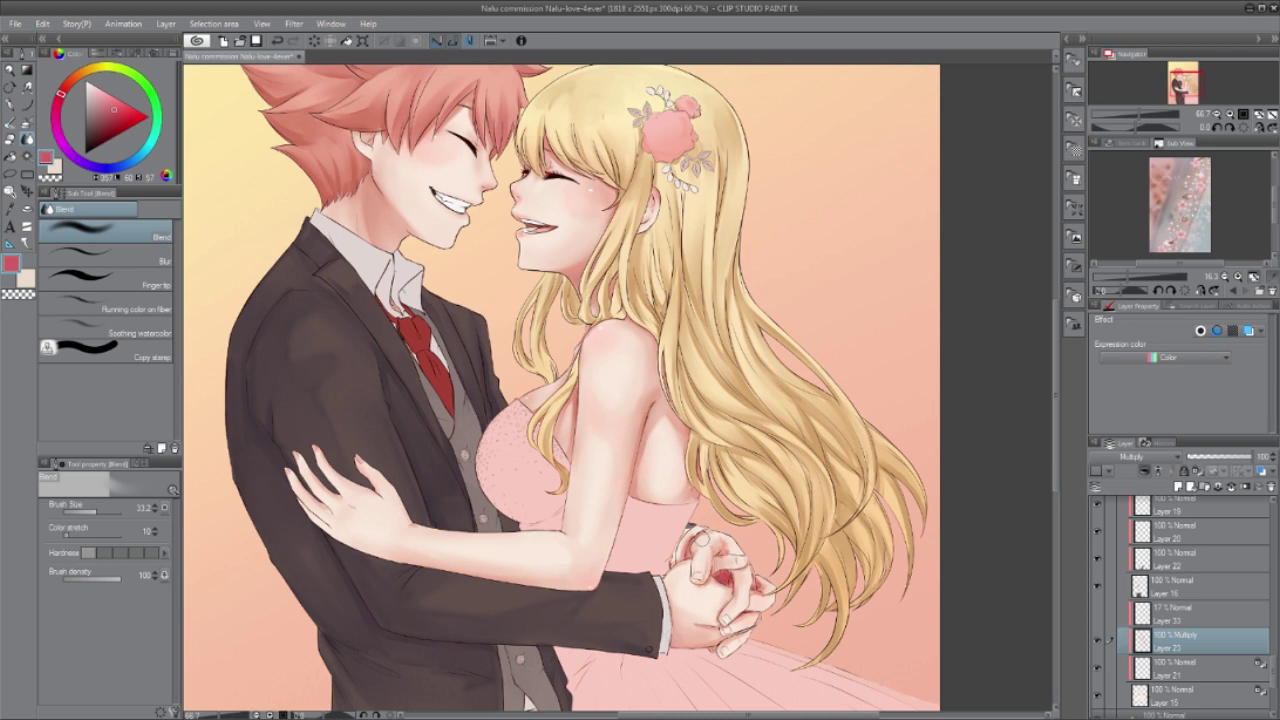
key(b)
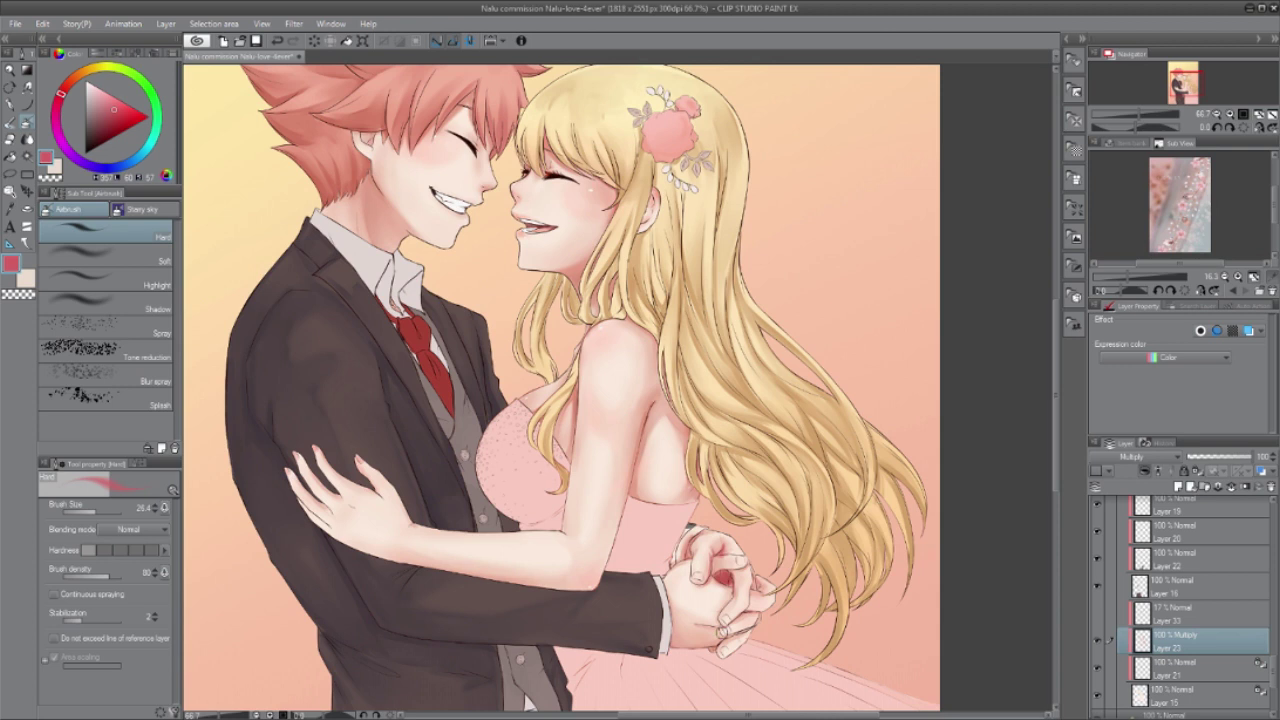
key(j)
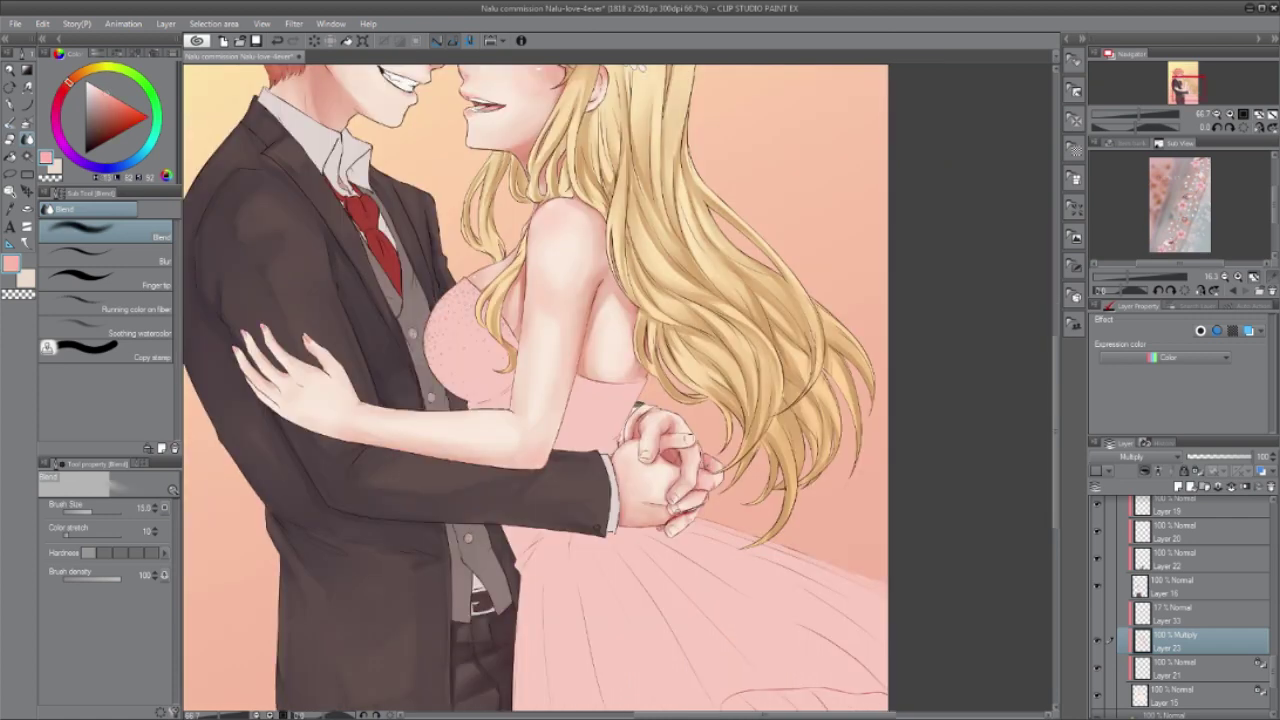
Step: Tint the finger gap's shadow with purple using the Hard airbrush and blend it into the hands
click(27, 122)
click(110, 121)
click(107, 168)
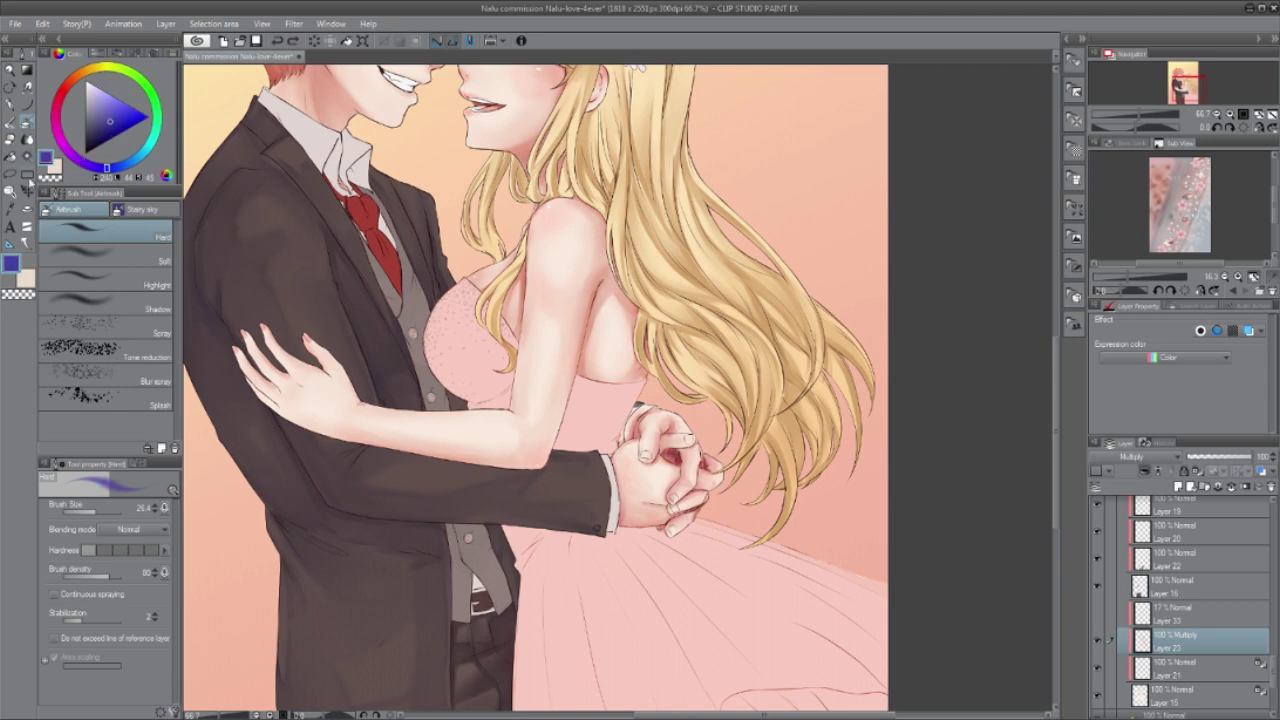
click(104, 98)
click(27, 140)
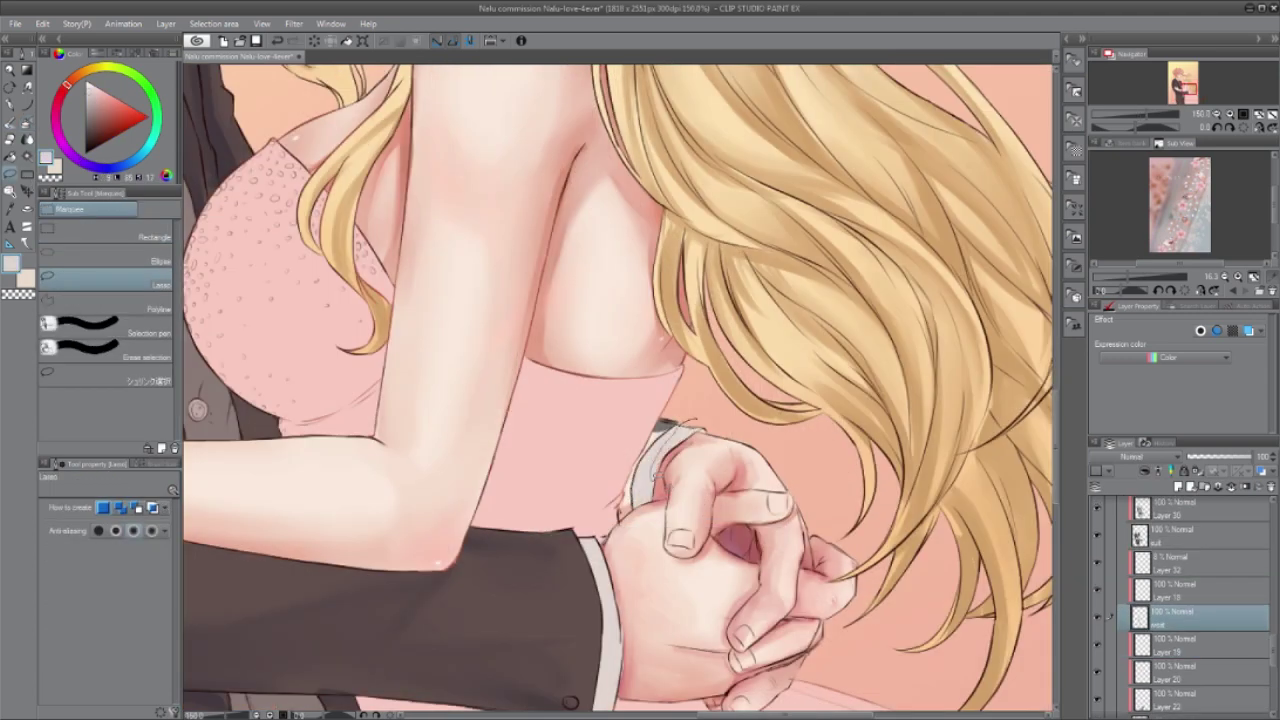
Step: Touch up the far jacket sleeve and cuff behind the clasped hands with the G-pen and check the dress shading layers
key(p)
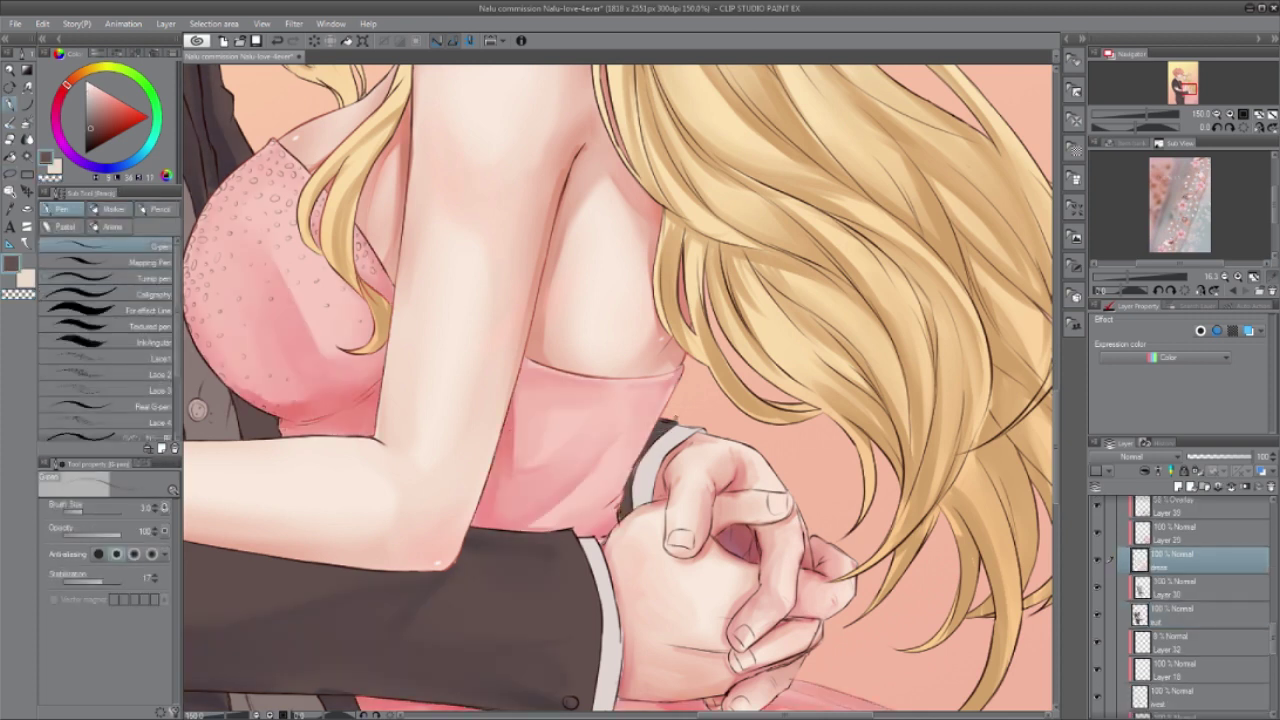
key(c)
click(1190, 698)
click(1098, 504)
click(1098, 504)
drag(1273, 642, 1273, 656)
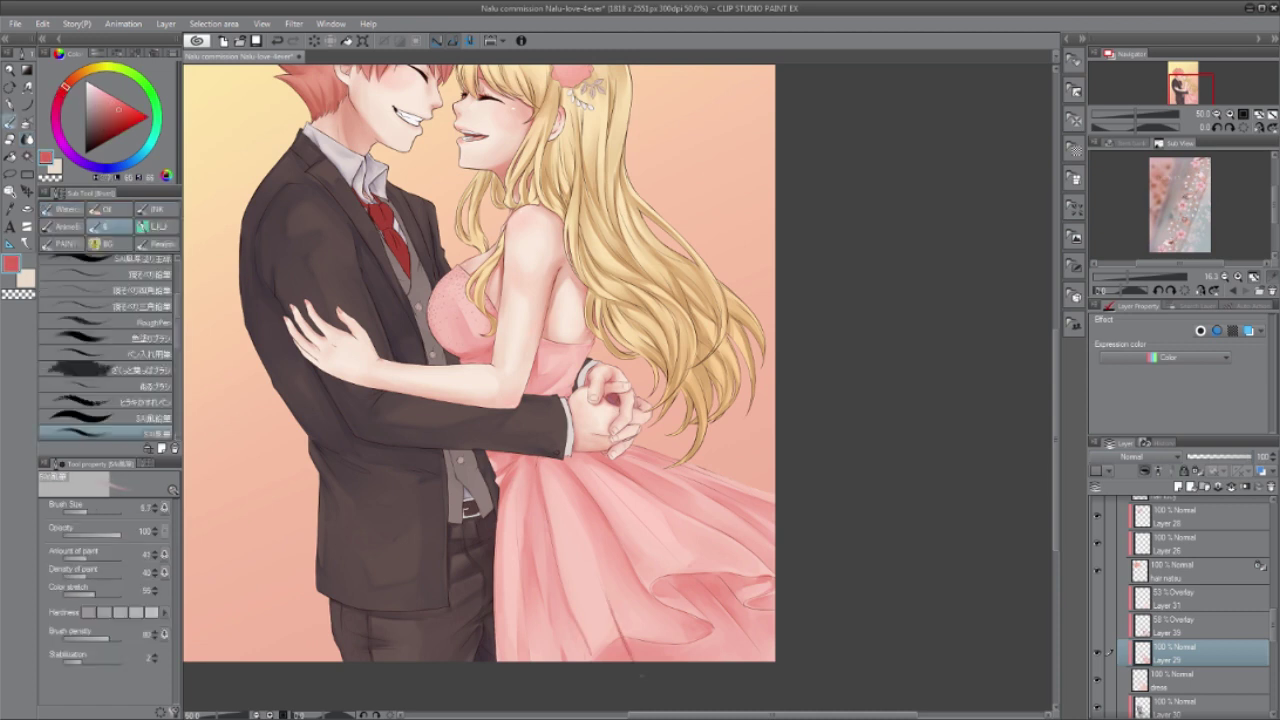
Step: Paint pink fold shadows down the skirt on Layer 29 with the SAI brush and blend them
click(112, 93)
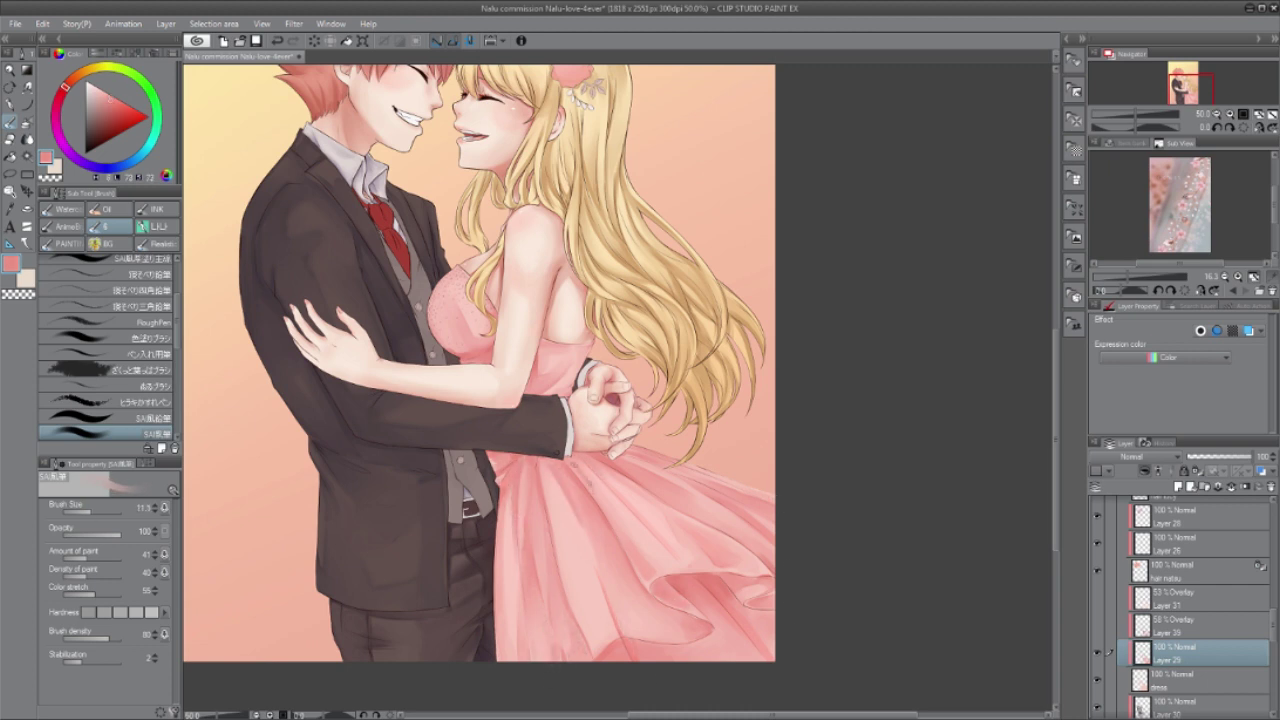
click(94, 513)
key(j)
click(122, 108)
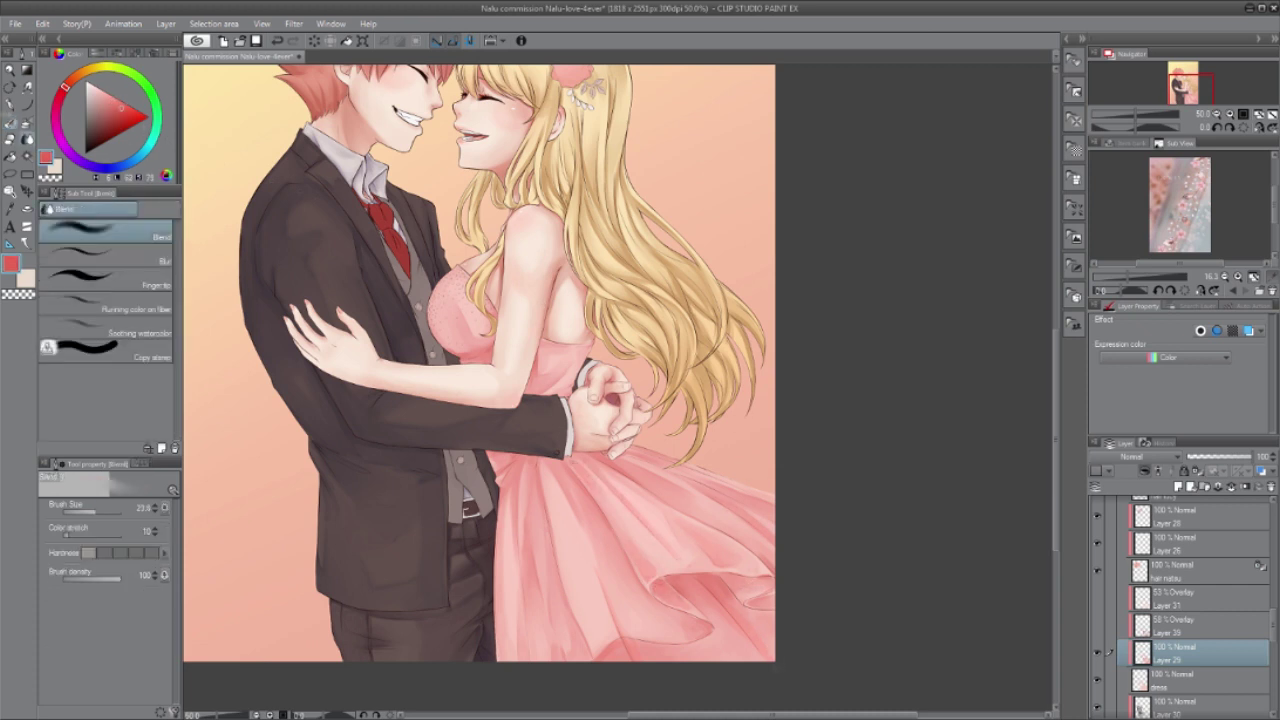
Step: Shade the skirt's lower folds and hem with sampled pink tones at brush size 13.4, softening the strokes with Blend
key(b)
drag(750, 634, 774, 652)
click(110, 115)
click(59, 97)
alt+click(752, 638)
alt+click(764, 640)
alt+click(640, 642)
drag(628, 646, 664, 641)
alt+click(590, 608)
drag(578, 602, 604, 620)
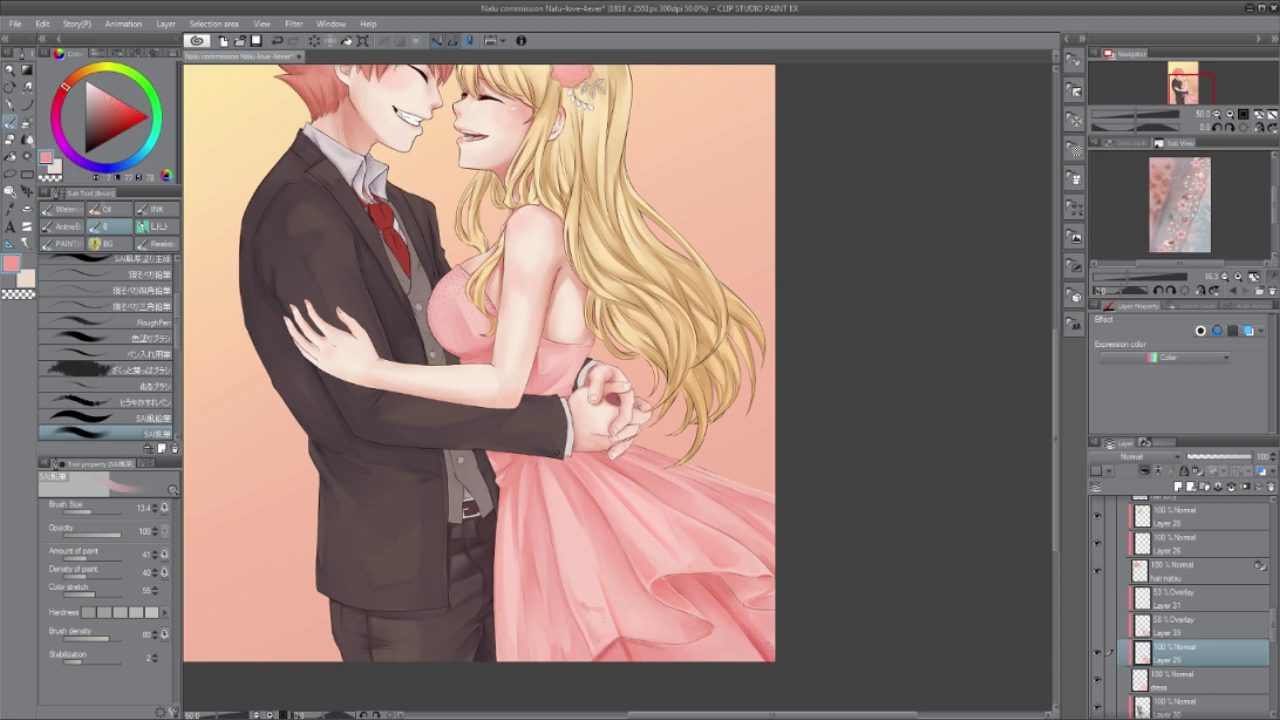
key(j)
key(b)
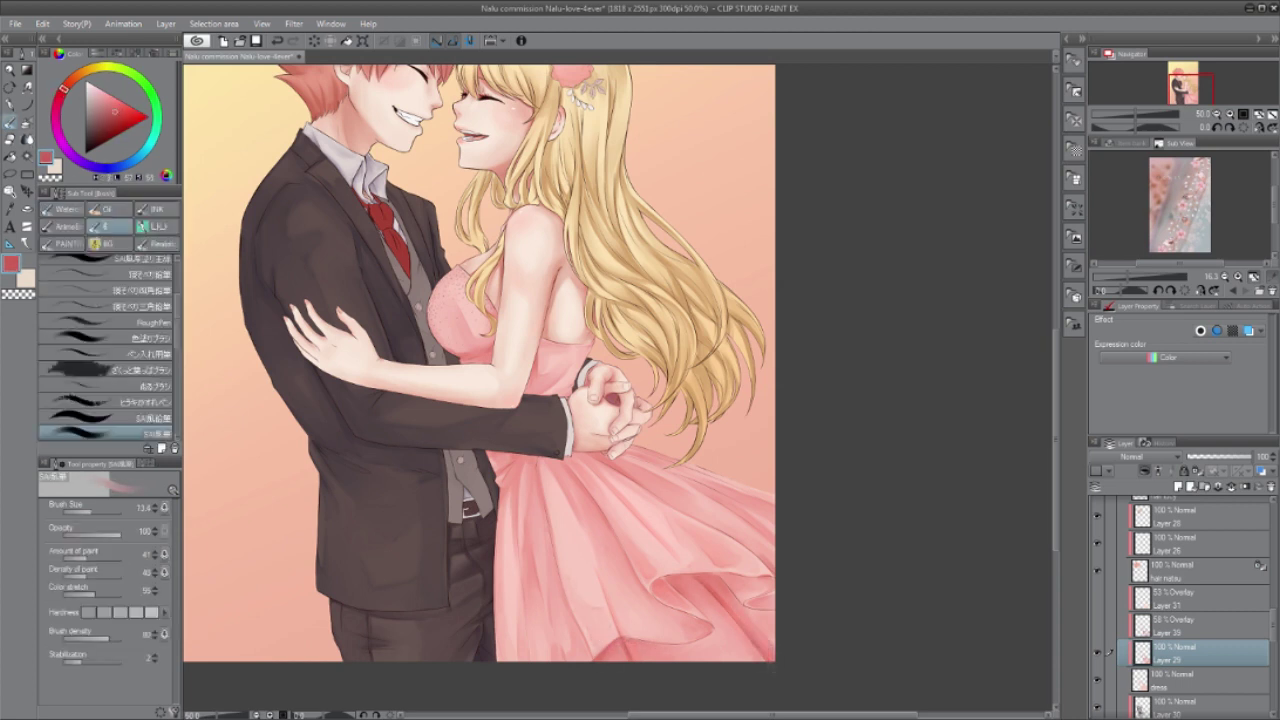
Step: Add deeper red shadows under the skirt's ruffled folds and along the hem, and blend them with sampled pinks
drag(675, 580, 693, 584)
click(115, 119)
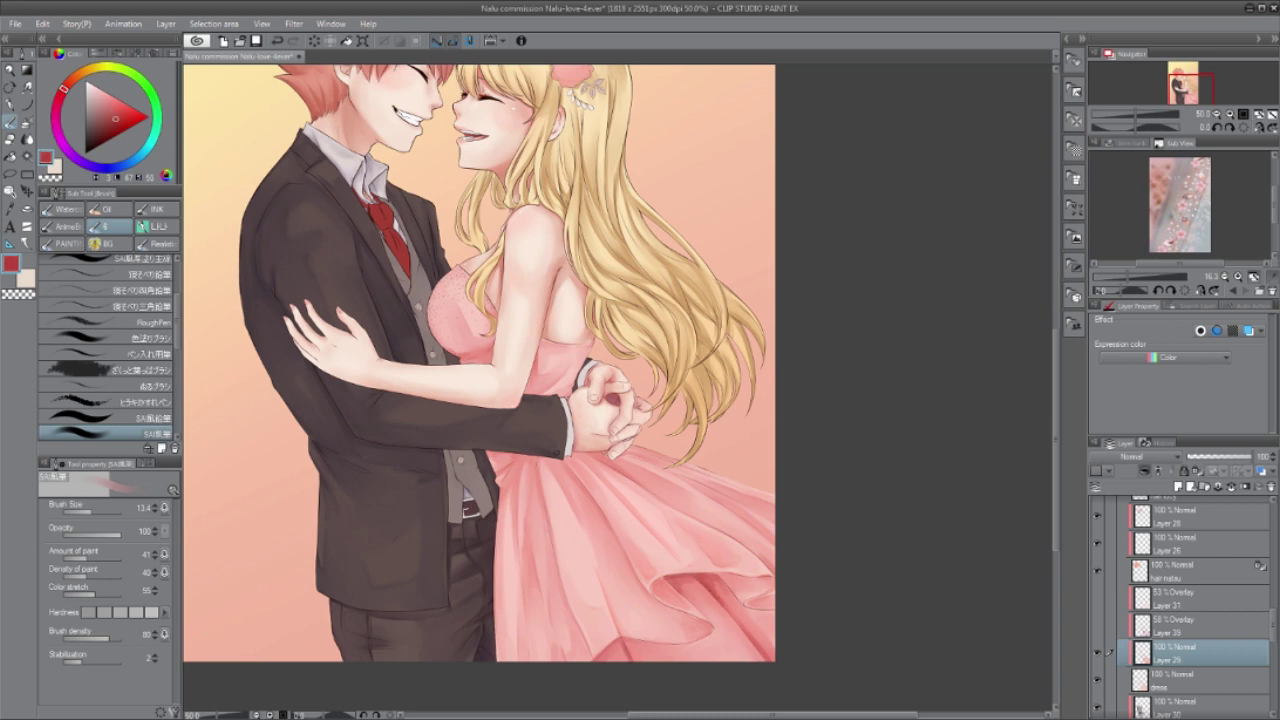
drag(612, 656, 706, 638)
alt+click(680, 643)
mouse_move(773, 613)
mouse_down()
mouse_move(725, 577)
mouse_move(760, 567)
mouse_move(740, 596)
mouse_up()
alt+click(728, 581)
alt+click(745, 552)
alt+click(755, 564)
alt+click(748, 591)
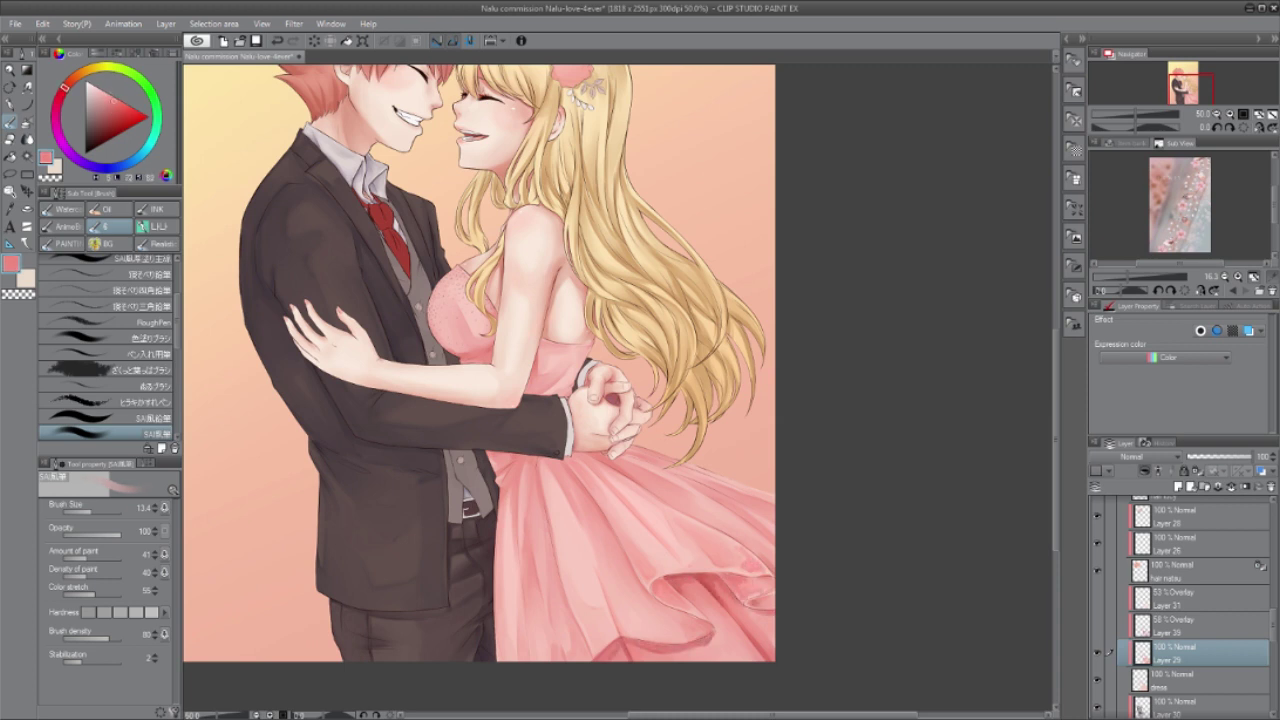
key(j)
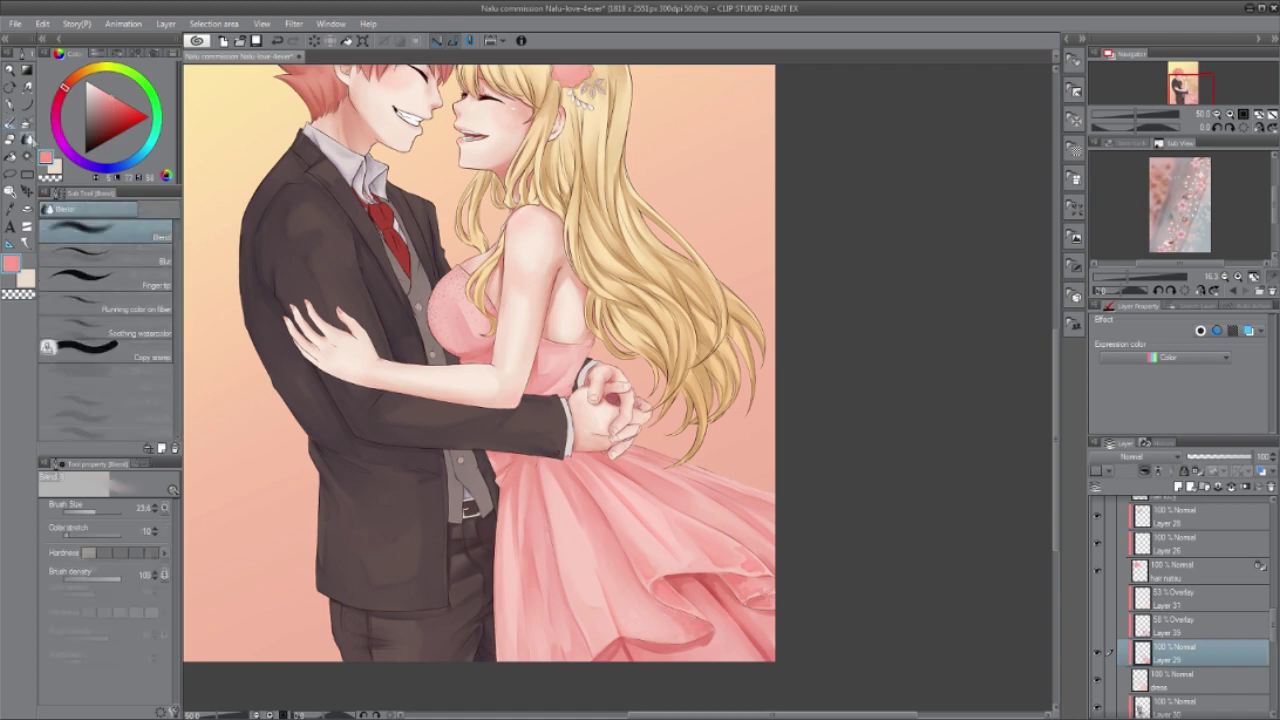
drag(684, 649, 702, 644)
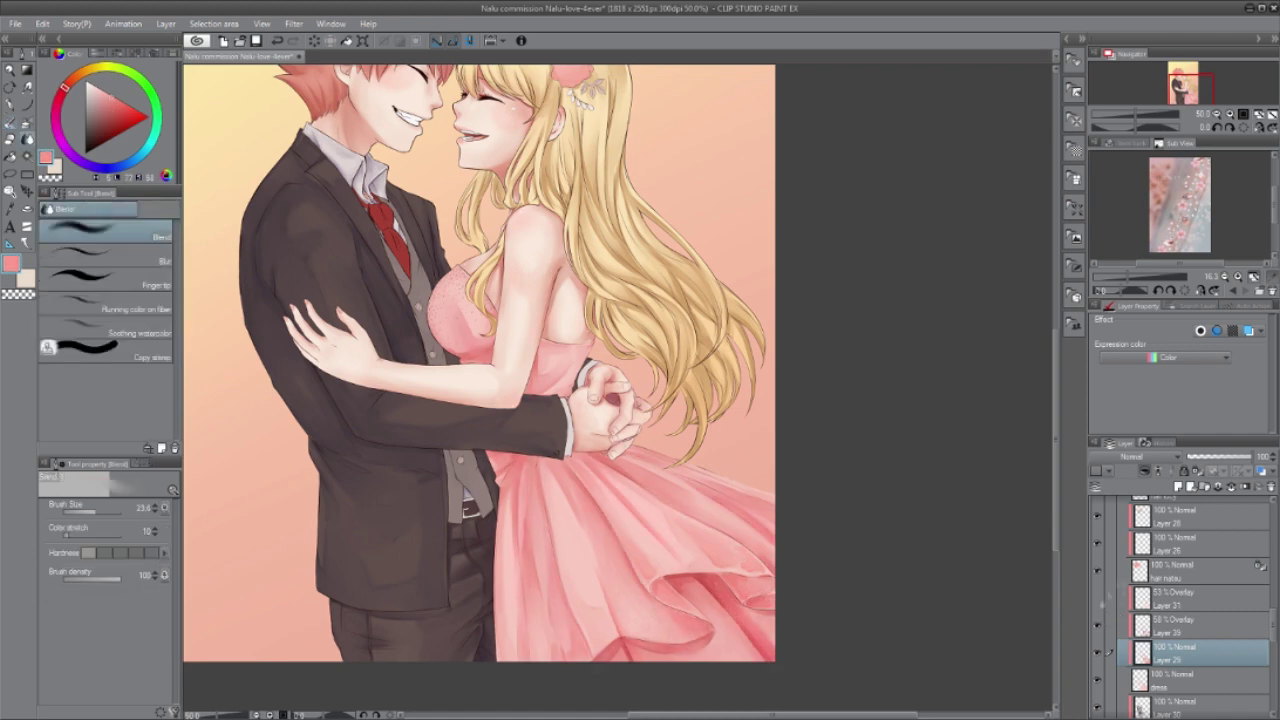
Step: Review the whole illustration and its layer folders, comparing it with the Multiply skin shading layer hidden and shown
key(ctrl+minus)
key(ctrl+minus)
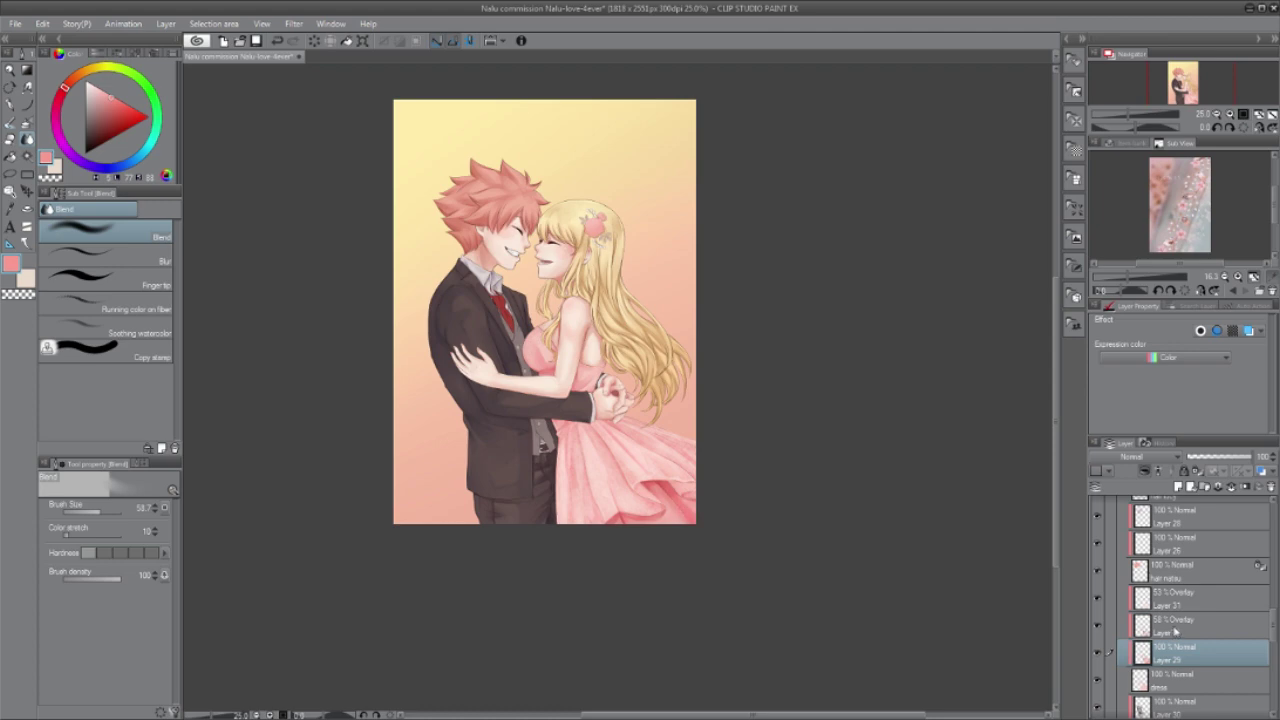
key(alt+bracketright)
drag(1273, 625, 1273, 577)
click(1124, 611)
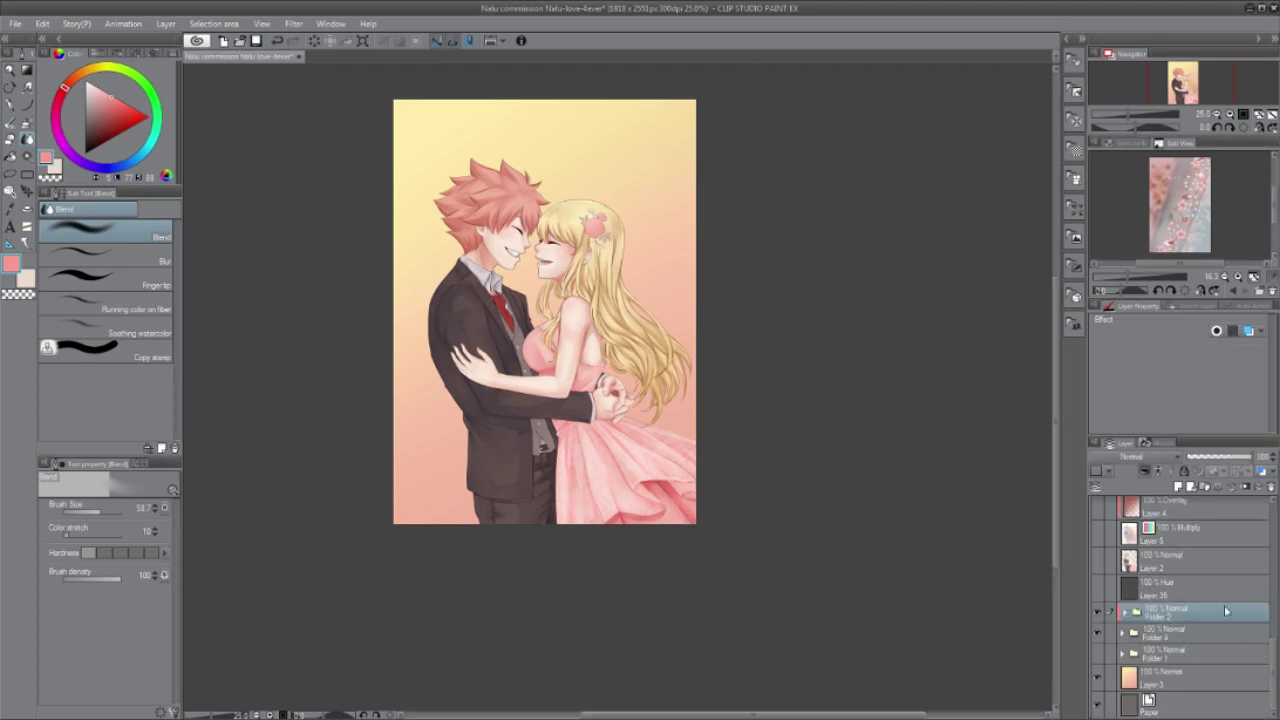
click(1124, 611)
click(1124, 611)
scroll(1142, 628, up, 2)
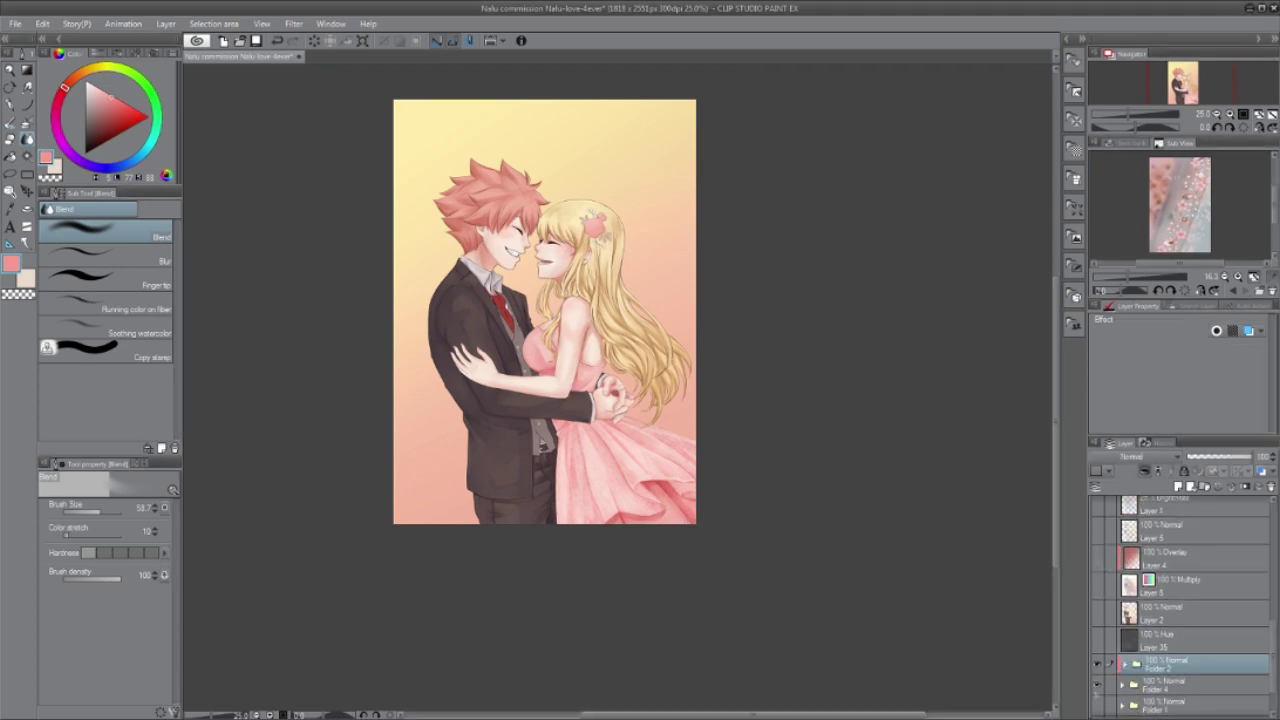
scroll(505, 254, up, 5)
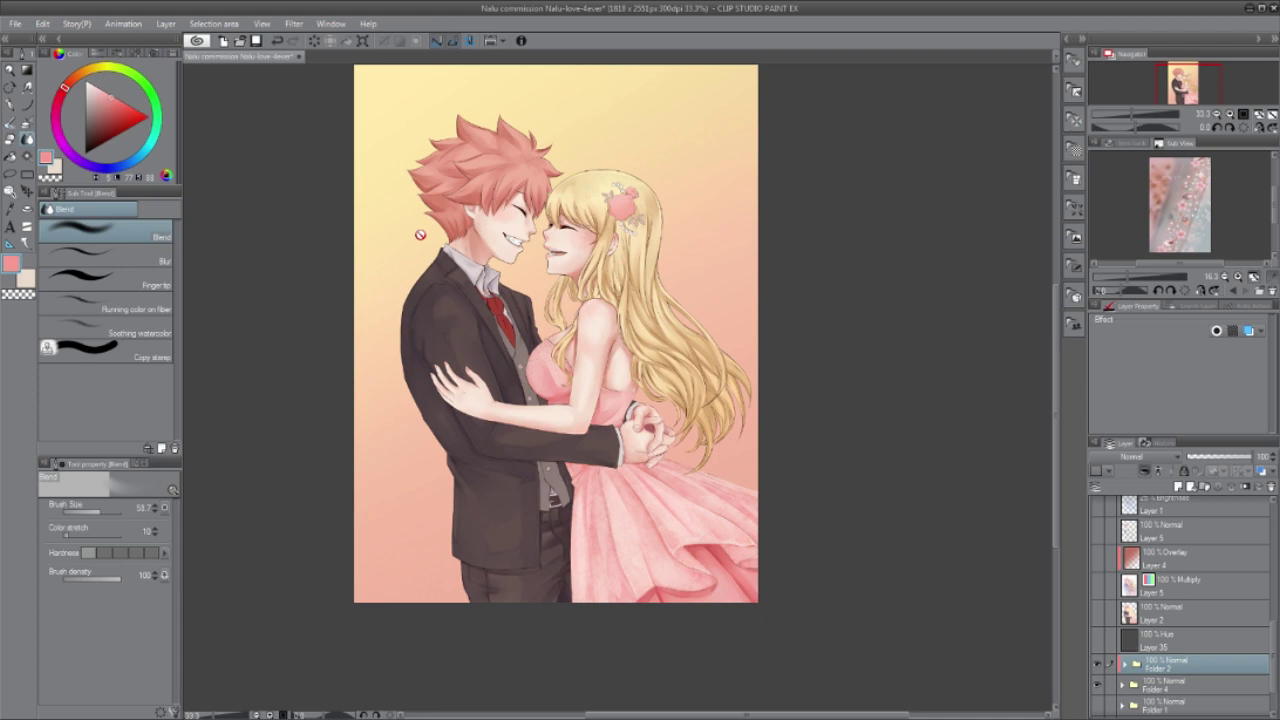
scroll(1180, 600, down, 2)
click(1097, 560)
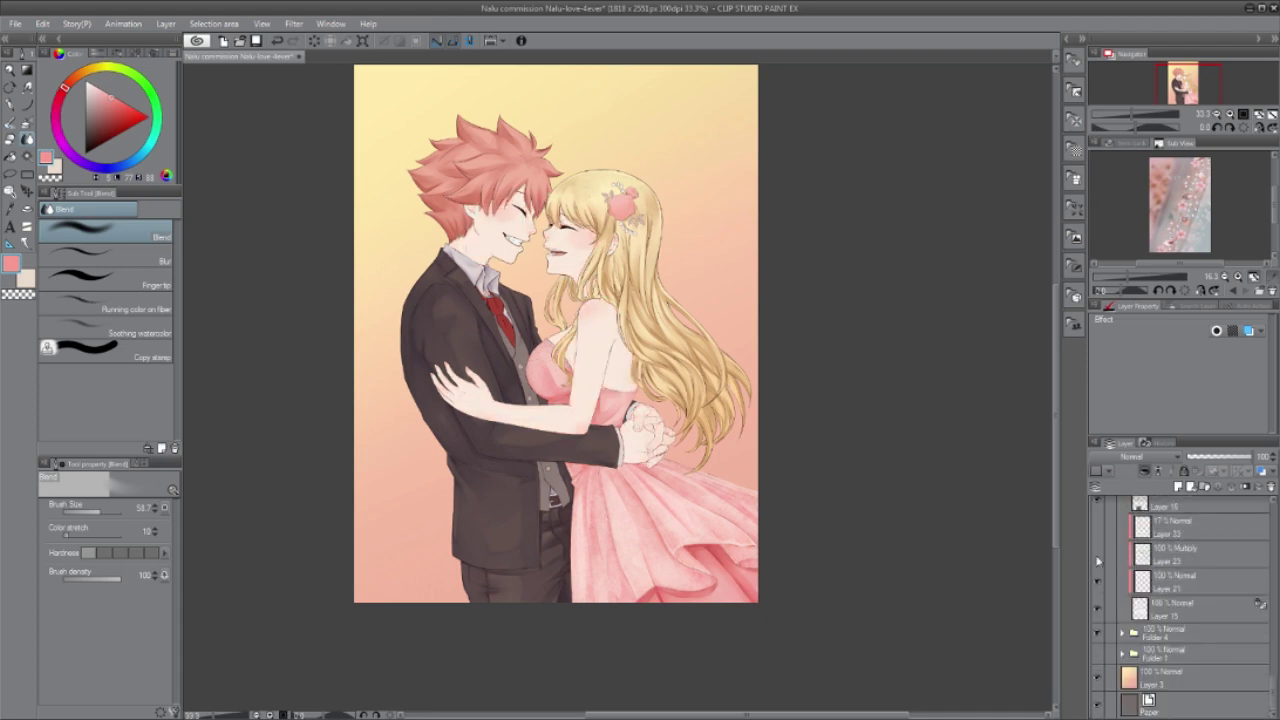
click(1097, 560)
click(1097, 558)
click(1097, 558)
Step: Place the Mist (yellow) material from the Effect and feeling materials on the canvas and set its blending mode to Darken
click(1180, 677)
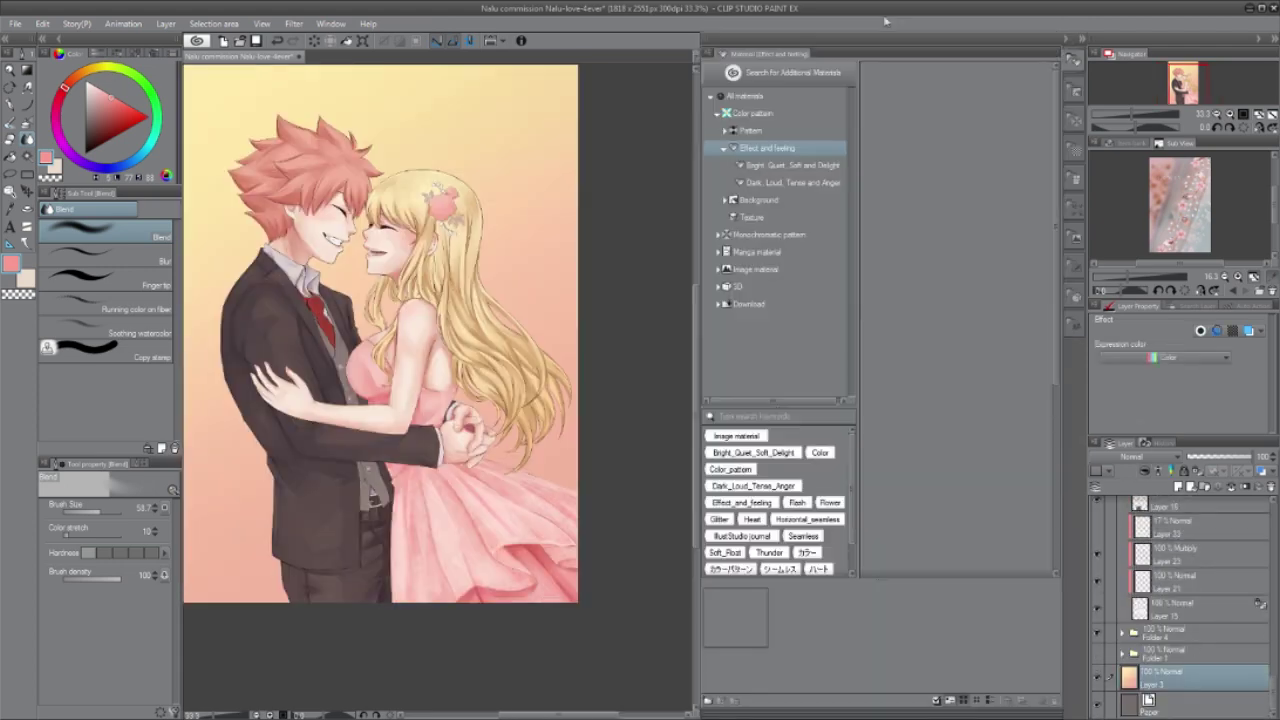
click(1074, 148)
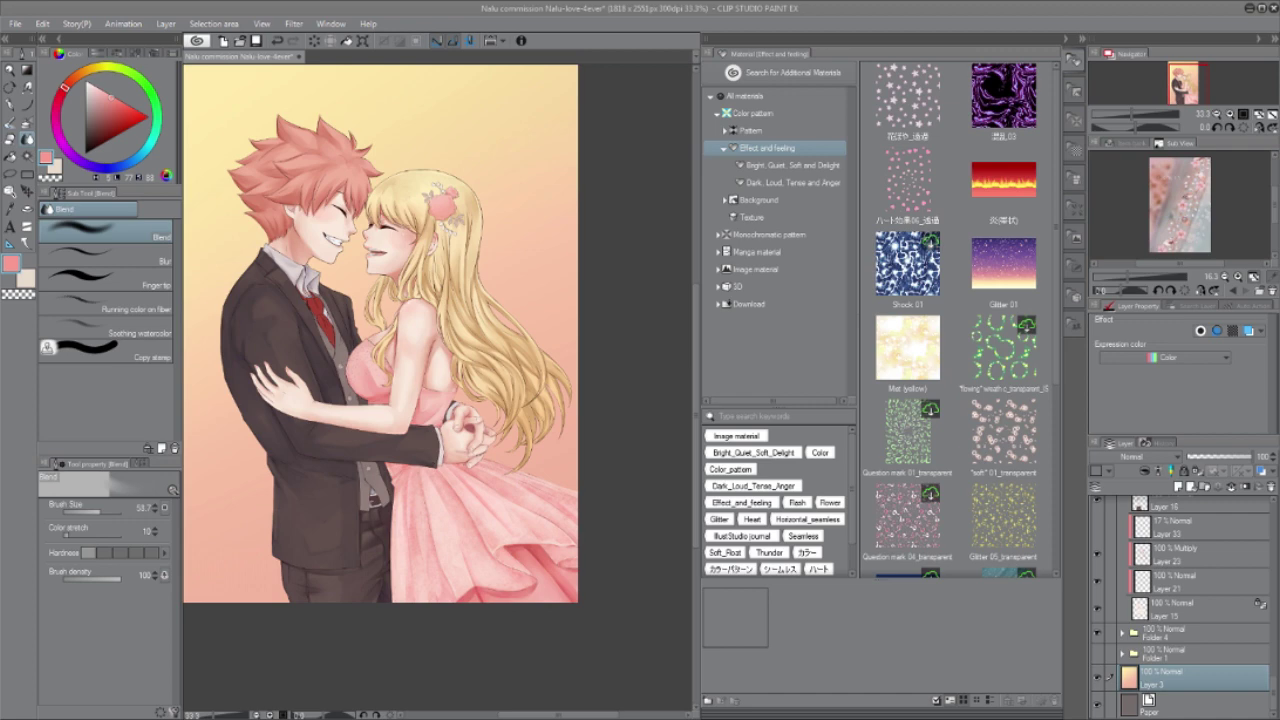
click(902, 364)
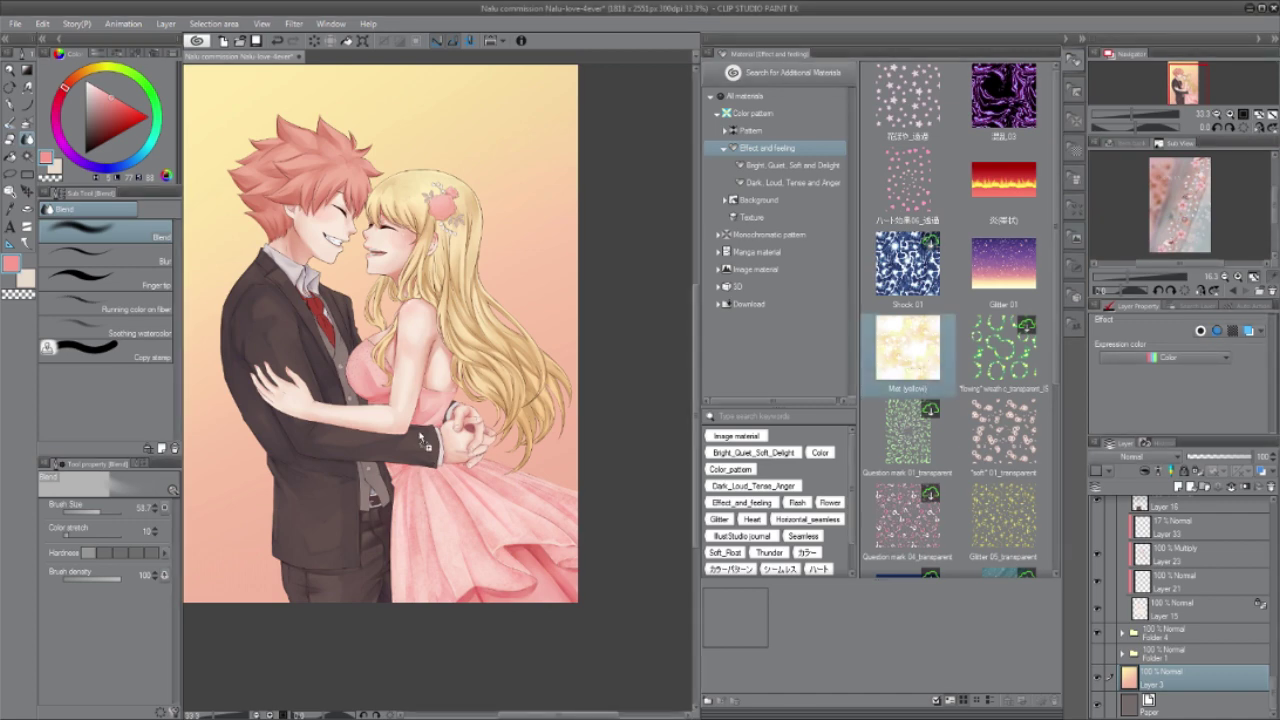
drag(418, 431, 422, 449)
click(1148, 457)
click(1133, 74)
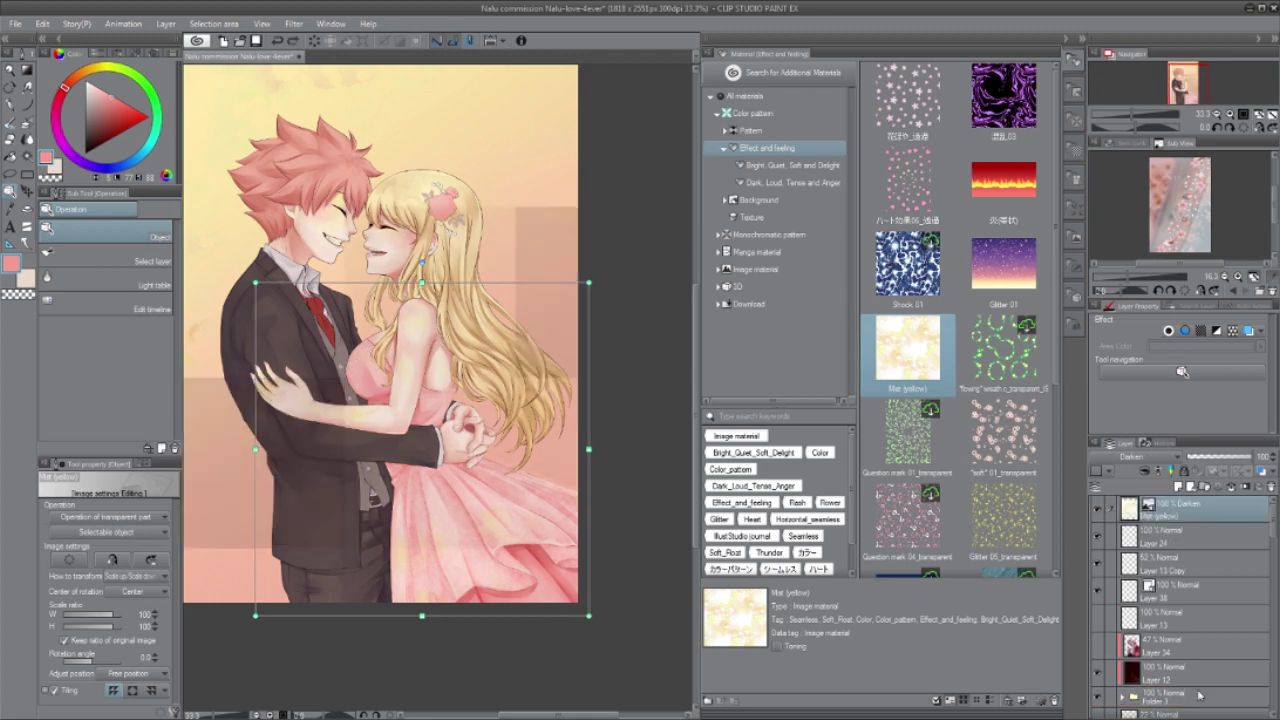
Step: Move the Mist (yellow) layer down the layer stack to directly above the Layer 3 background gradient
scroll(1178, 565, down, 2)
scroll(1178, 565, up, 2)
drag(1178, 512, 1172, 578)
drag(1172, 588, 1172, 656)
scroll(1140, 461, up, 1)
scroll(1140, 461, down, 4)
Step: Compare blending modes for the Mist (yellow) background layer, including Difference, and set it to Overlay
key(ctrl+minus)
scroll(1127, 460, down, 18)
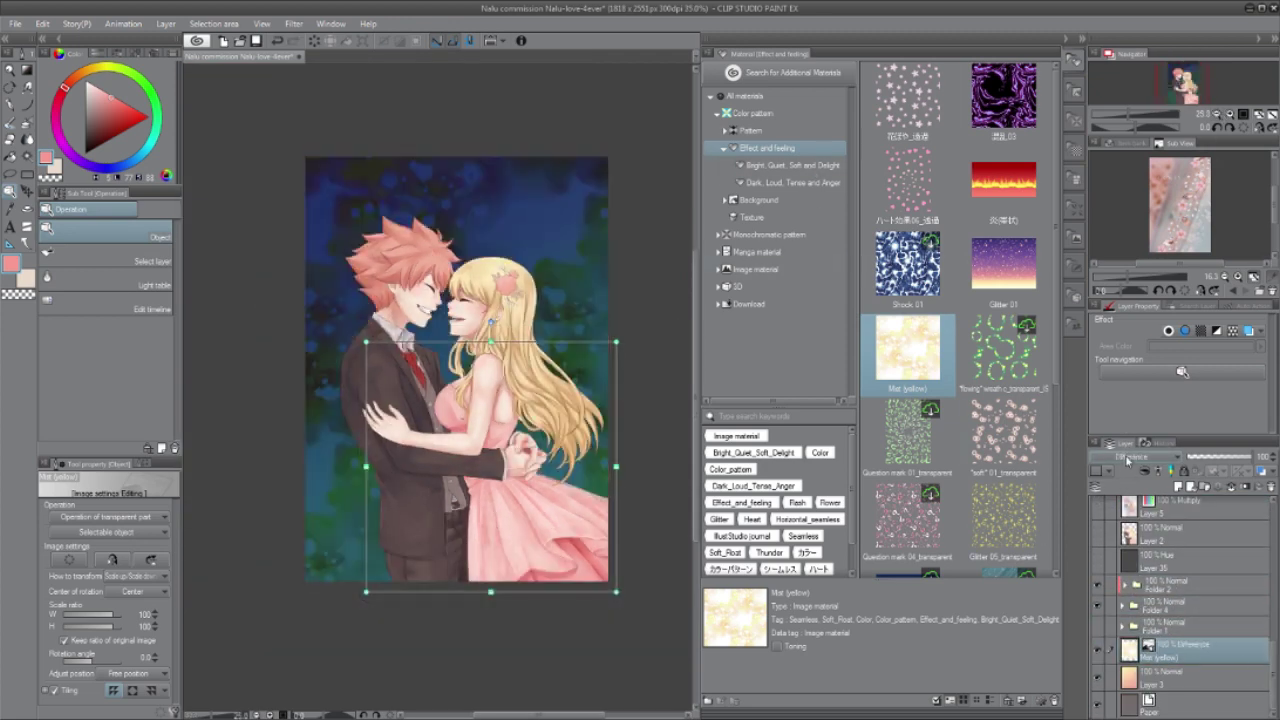
scroll(1127, 458, down, 5)
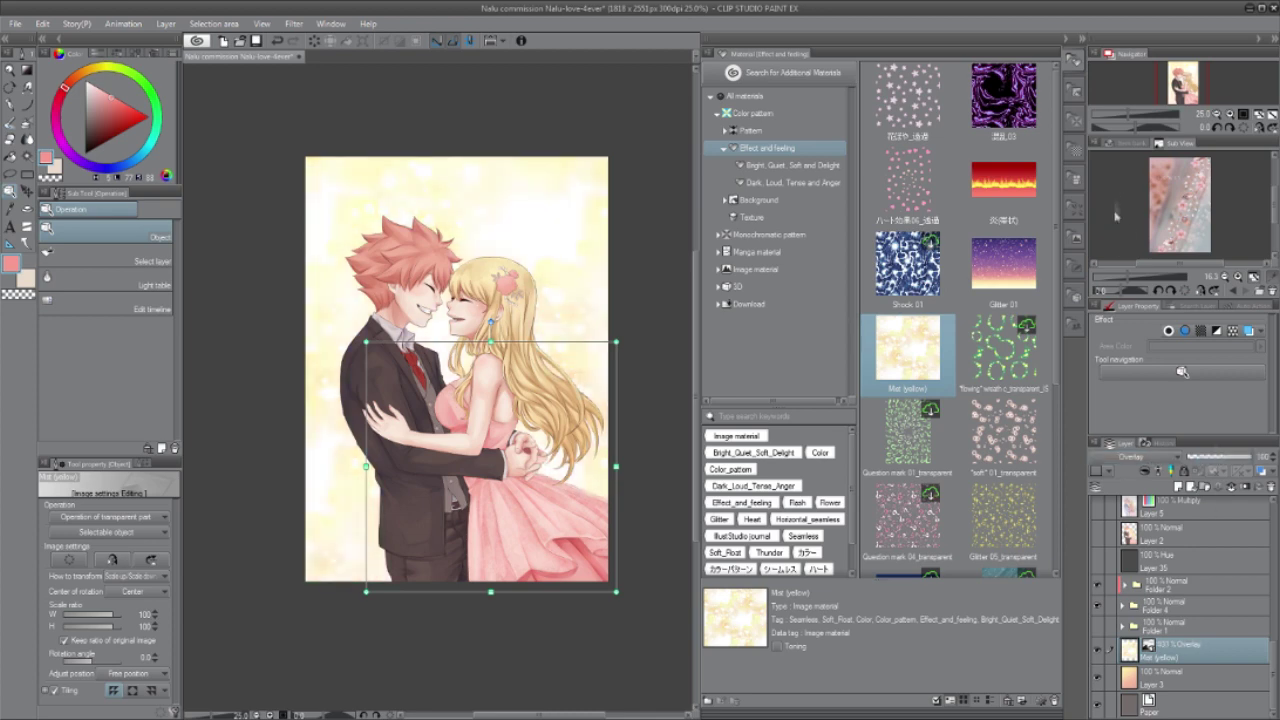
Step: Set the Mist (yellow) layer to Multiply at 66% opacity and enlarge its pattern tile slightly
scroll(1159, 460, up, 5)
click(1229, 457)
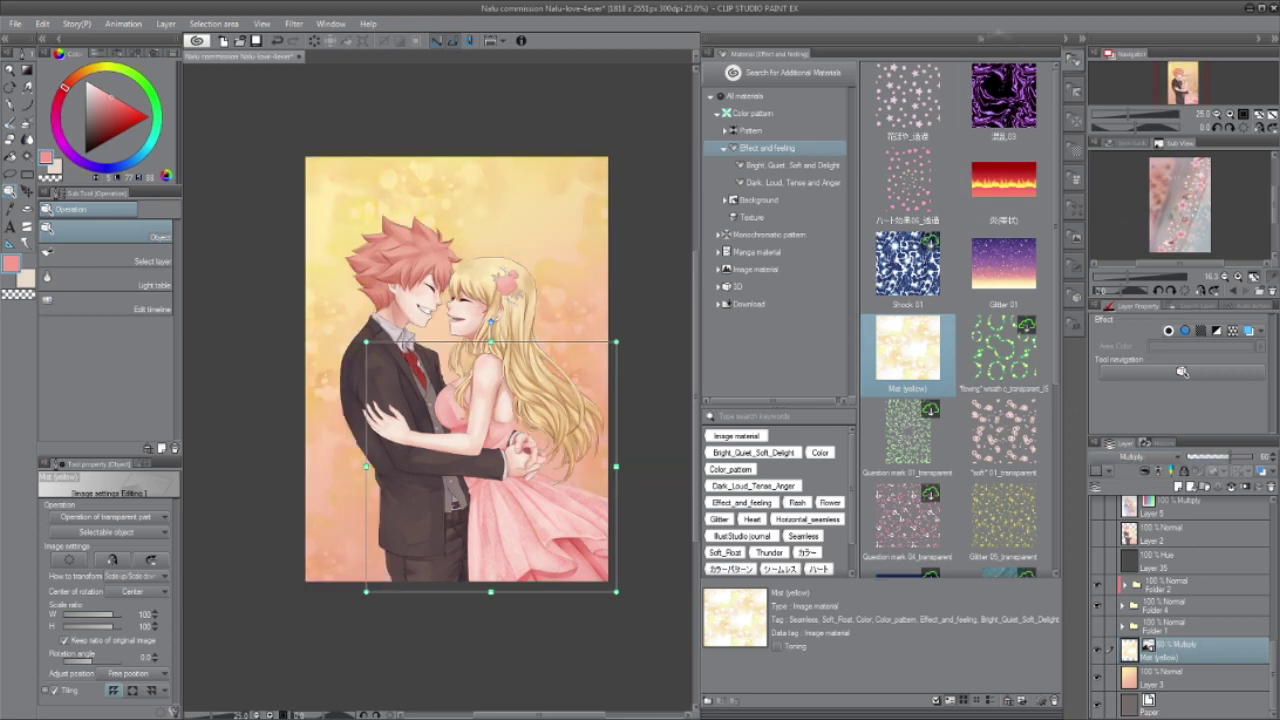
drag(616, 342, 645, 318)
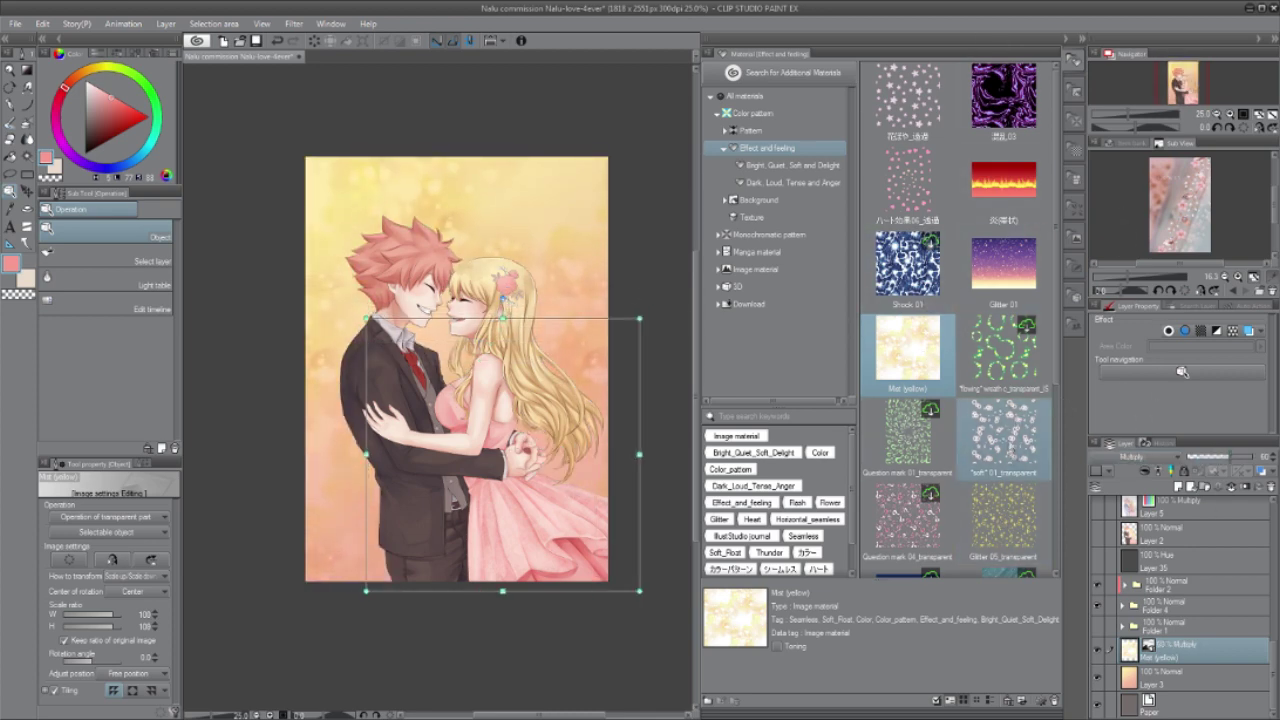
Step: Place the Glitter 05_transparent material directly above the Mist (yellow) layer and try the Screen blending mode on it
scroll(1015, 437, down, 1)
drag(1015, 437, 515, 411)
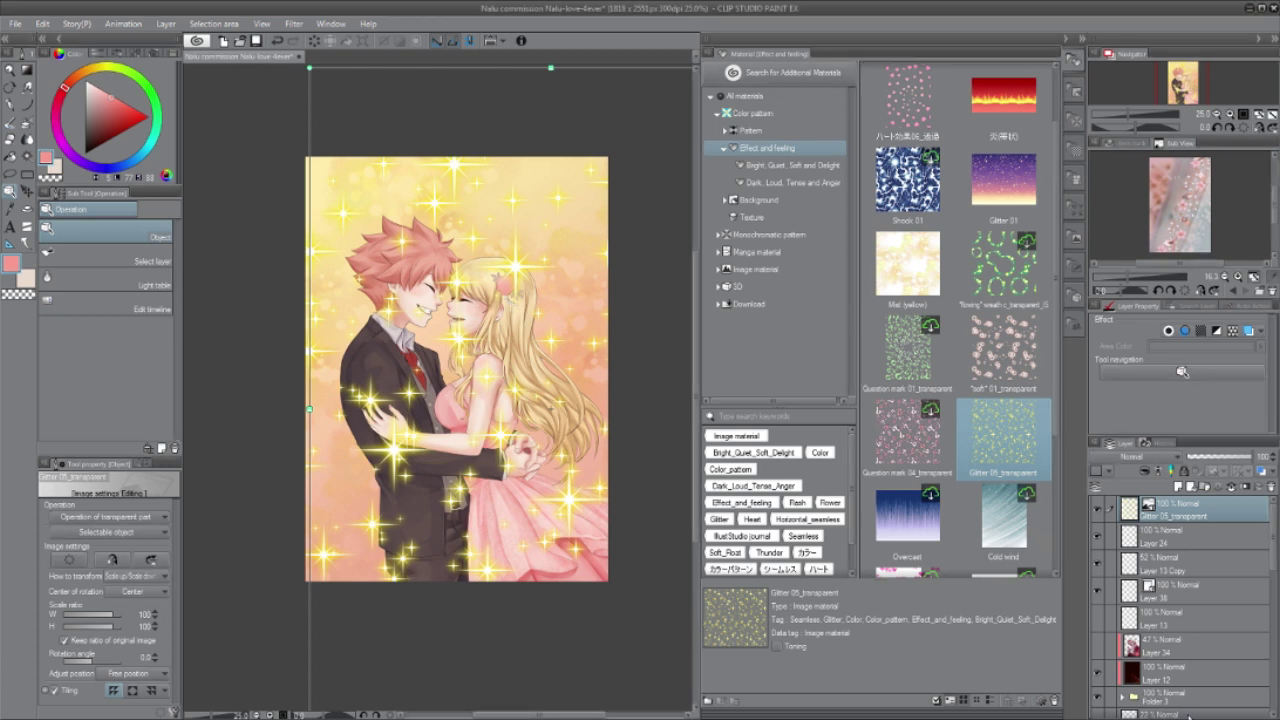
drag(1189, 510, 1182, 637)
click(1145, 457)
click(1145, 470)
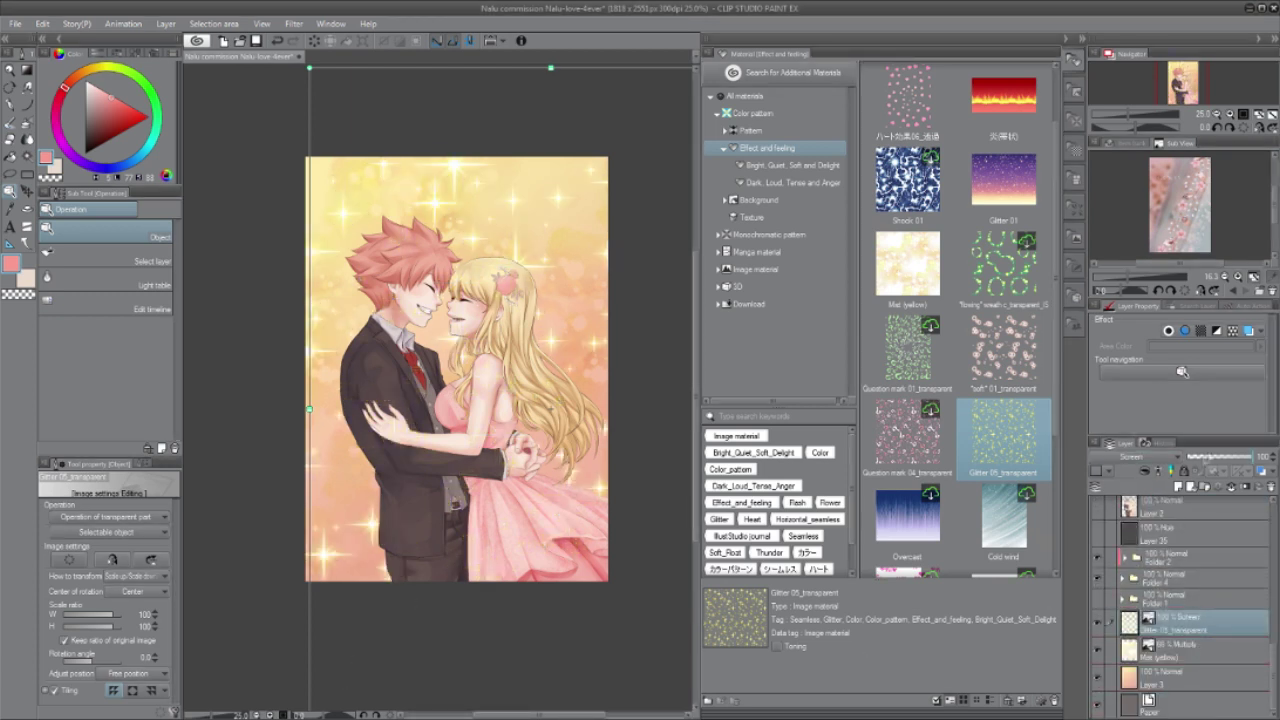
Step: Try the glitter layer above Folder 2 in front of the couple, with its pattern tile scaled down to about 67%
drag(1207, 457, 1253, 457)
drag(1185, 623, 1185, 547)
click(1145, 470)
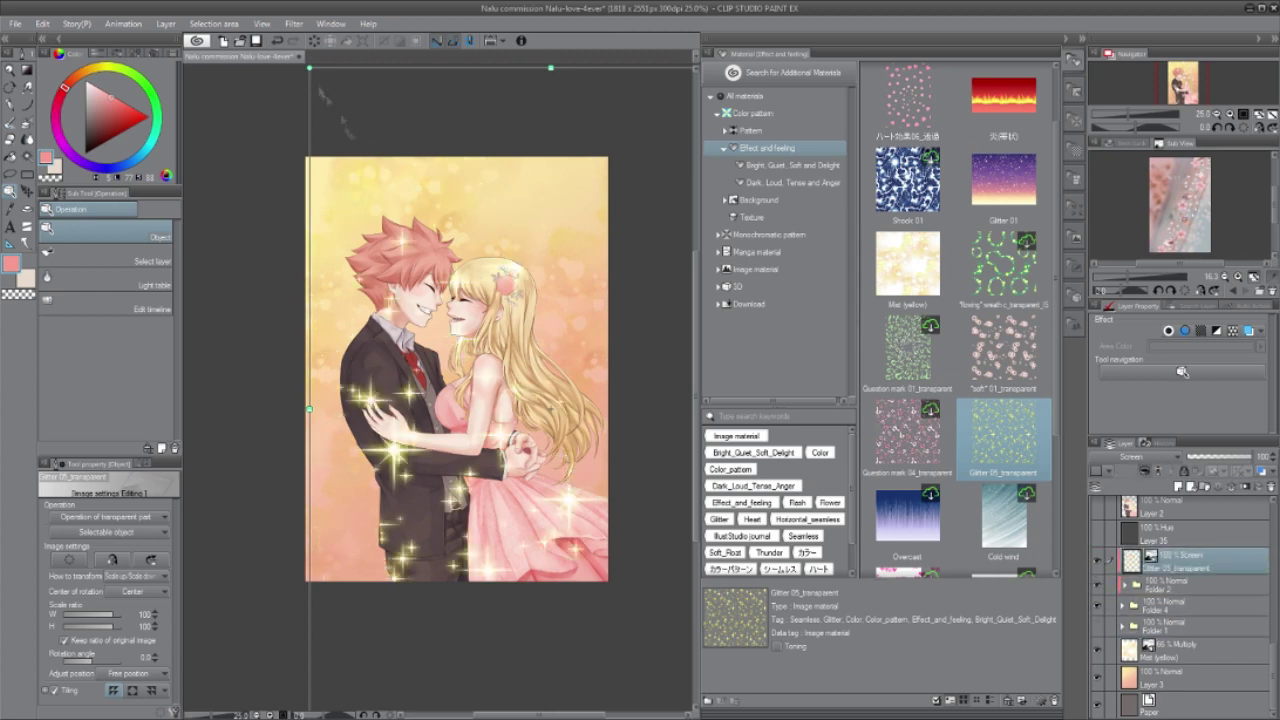
drag(309, 68, 482, 308)
click(671, 480)
scroll(1185, 600, up, 5)
click(1185, 511)
click(278, 41)
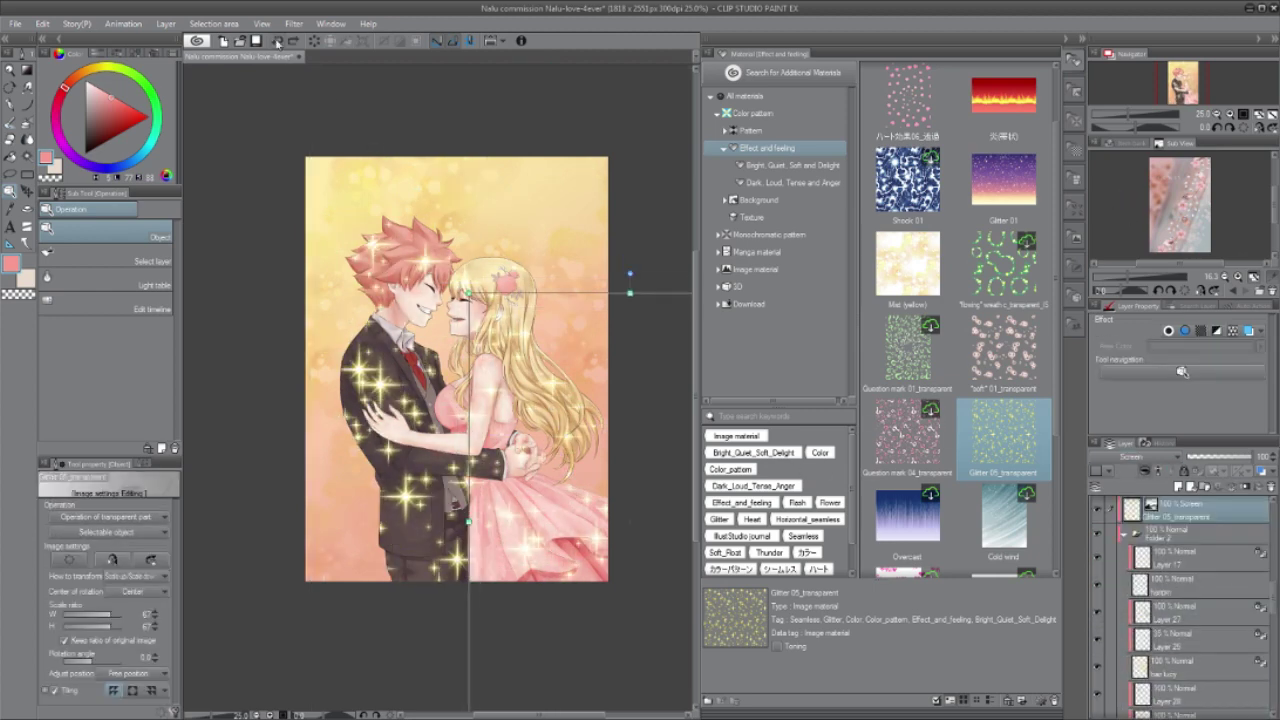
Step: Try another blending mode and opacity on the Glitter 05_transparent layer, and delete the layer
click(1145, 457)
click(1145, 490)
drag(1222, 457, 1253, 457)
click(1271, 487)
Step: Place the Glitter 01 material directly above the Mist (yellow) layer and set it to Lighten at 54% opacity
scroll(925, 440, up, 1)
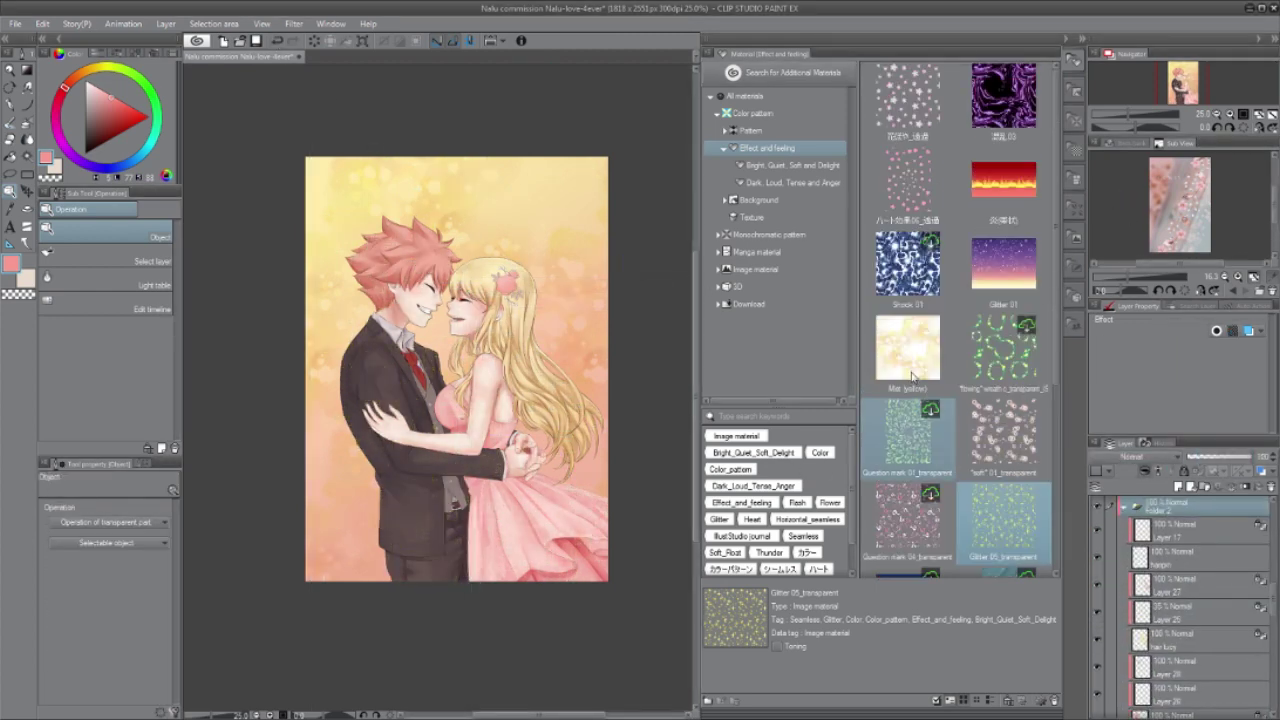
scroll(940, 360, down, 4)
scroll(1010, 262, up, 4)
mouse_move(1000, 278)
mouse_down()
mouse_move(1178, 519)
mouse_move(1168, 536)
mouse_up()
click(1124, 581)
mouse_move(1175, 556)
mouse_down()
mouse_move(1170, 664)
mouse_move(1170, 613)
mouse_up()
scroll(1120, 459, down, 8)
scroll(1120, 459, up, 2)
drag(1250, 457, 1221, 458)
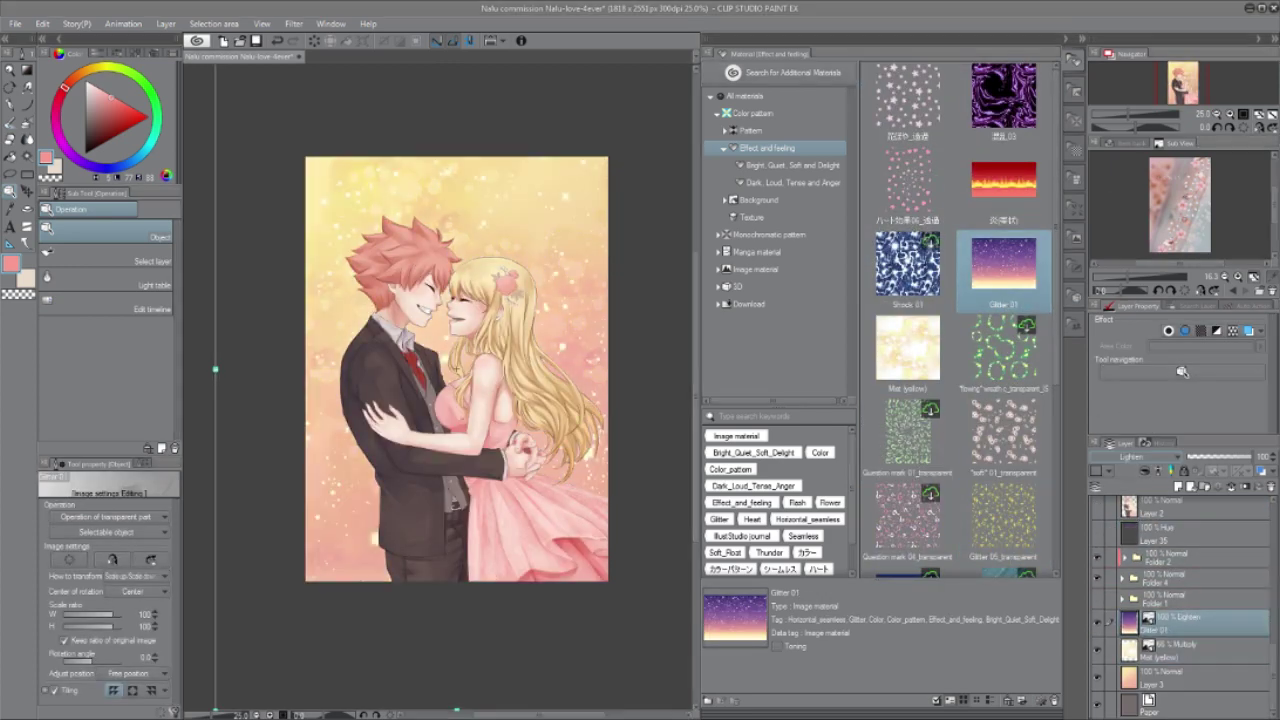
Step: Place the Rose stripe 01 pattern material above the Glitter 01 layer, scaled to about 61% and rotated 24 degrees
click(750, 130)
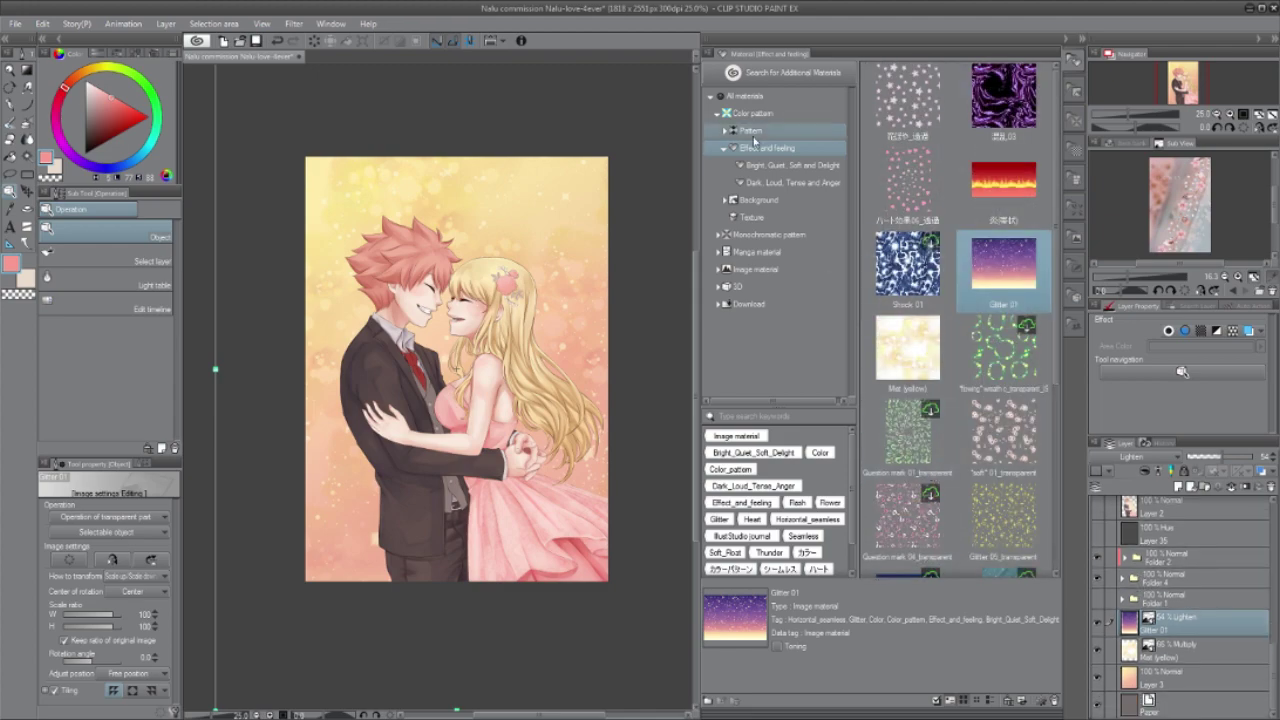
scroll(985, 308, down, 1)
drag(908, 431, 609, 346)
click(1271, 487)
drag(908, 348, 1212, 664)
drag(456, 328, 676, 282)
drag(508, 211, 465, 102)
scroll(1130, 458, down, 6)
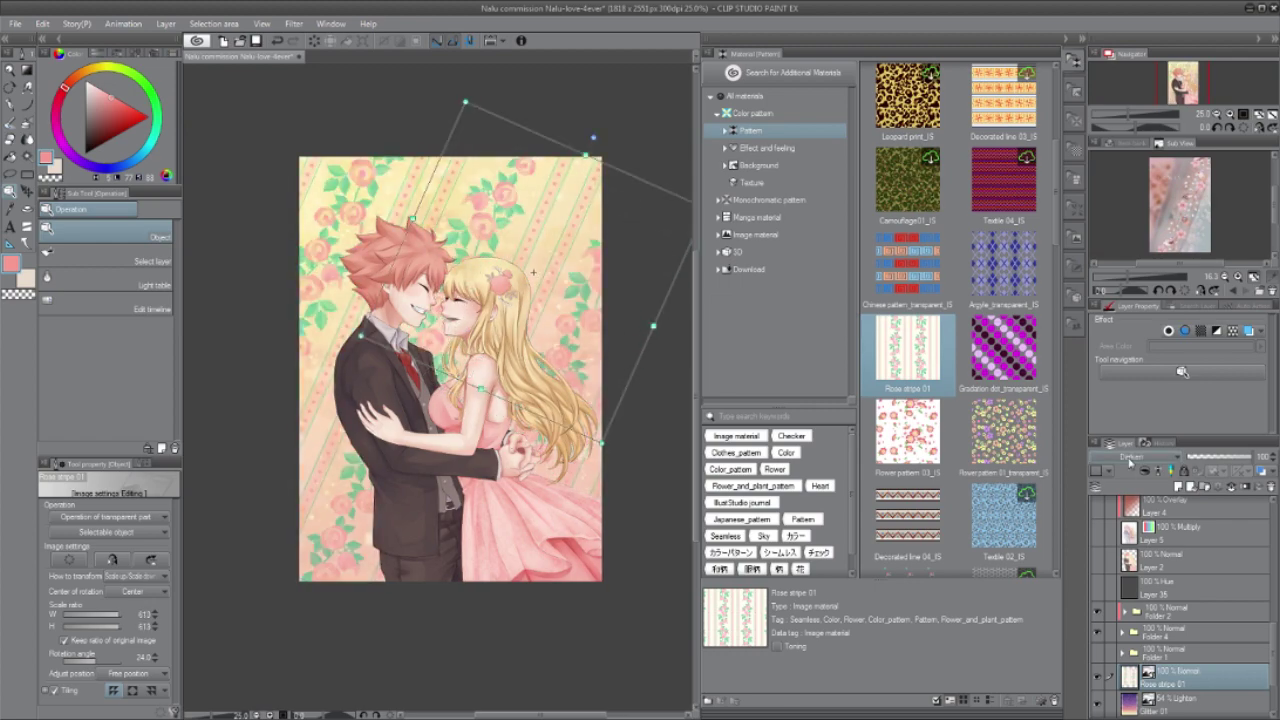
Step: Move the Rose stripe 01 layer directly below Mist (yellow), compare blending modes, and set it to Pin light at 91% opacity
drag(1190, 677, 1176, 714)
click(1098, 661)
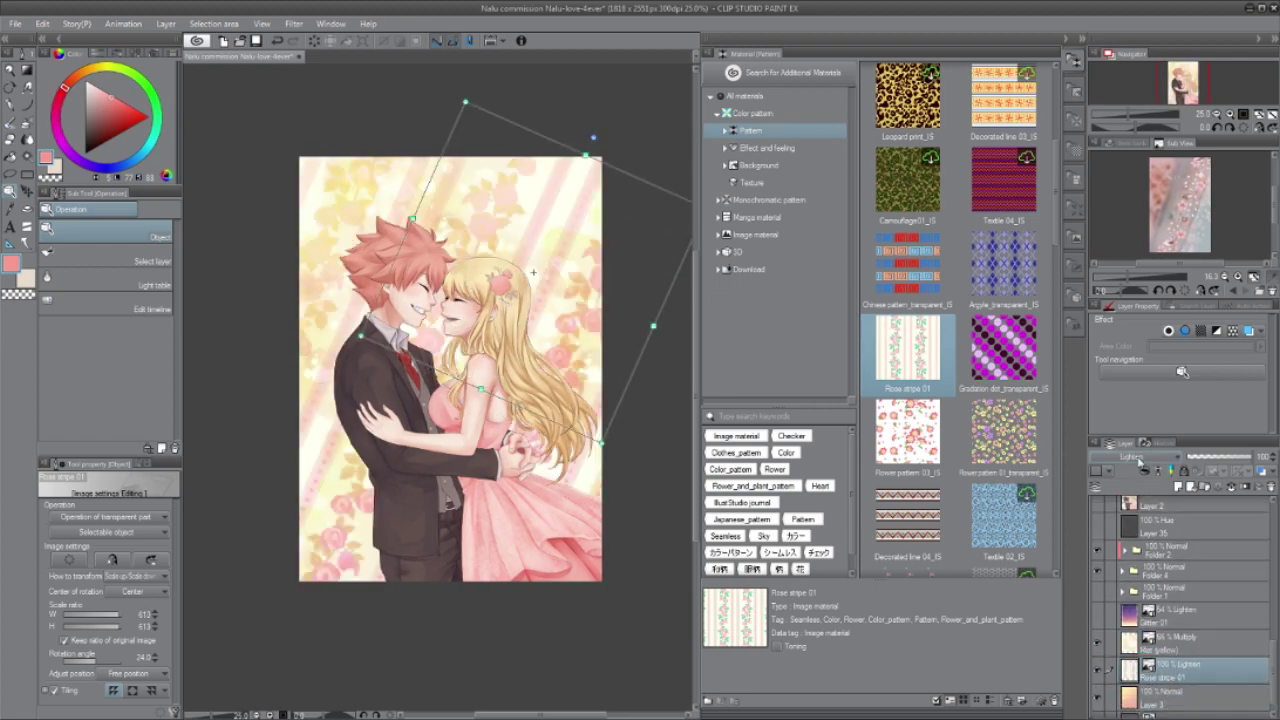
scroll(1135, 457, down, 14)
click(1098, 616)
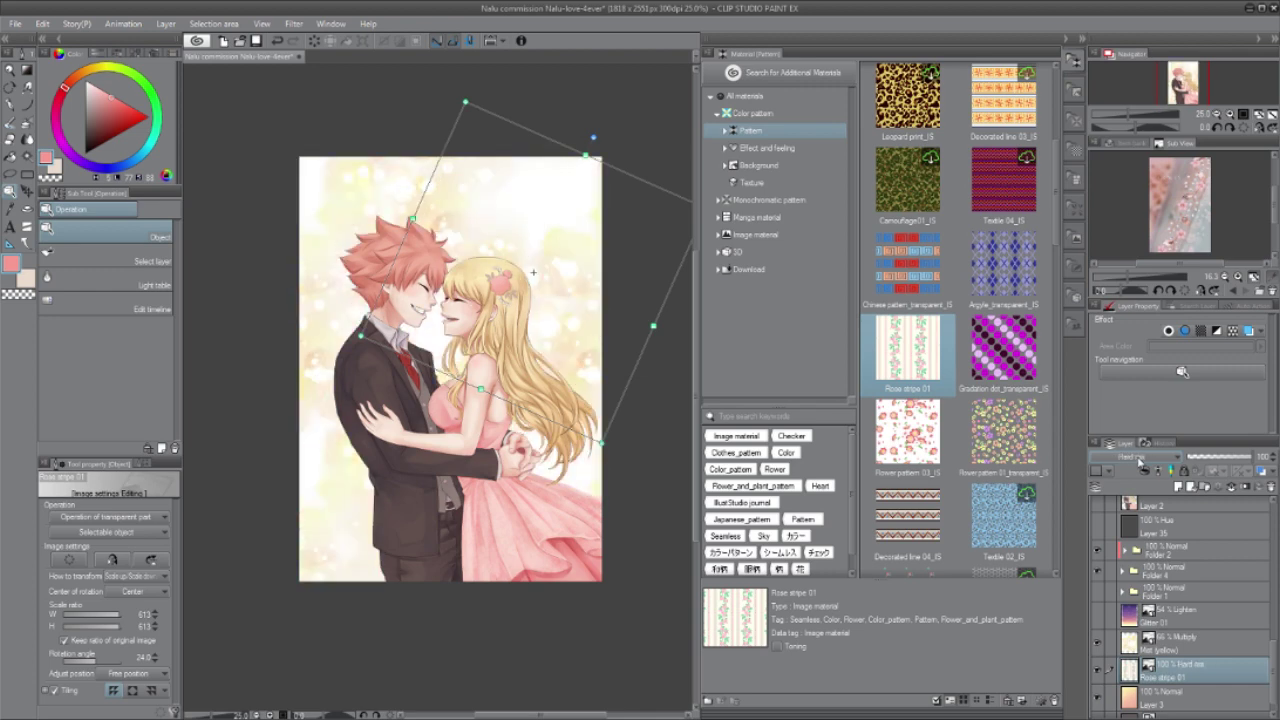
click(1098, 616)
scroll(958, 320, down, 3)
click(1066, 39)
click(1247, 457)
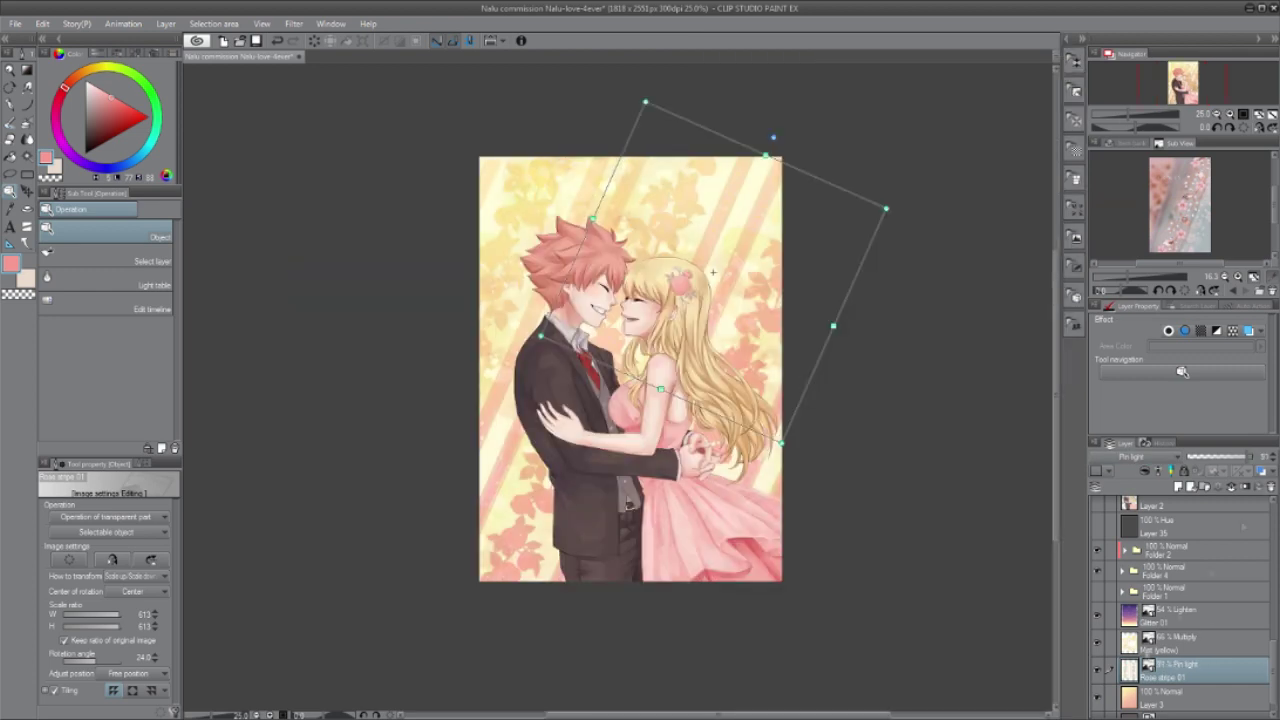
Step: Try the Rose stripe 01 layer higher in the stack, return it below Mist (yellow), and check the whole illustration
drag(1168, 672, 1166, 638)
drag(1166, 645, 1163, 679)
click(1180, 592)
click(1259, 115)
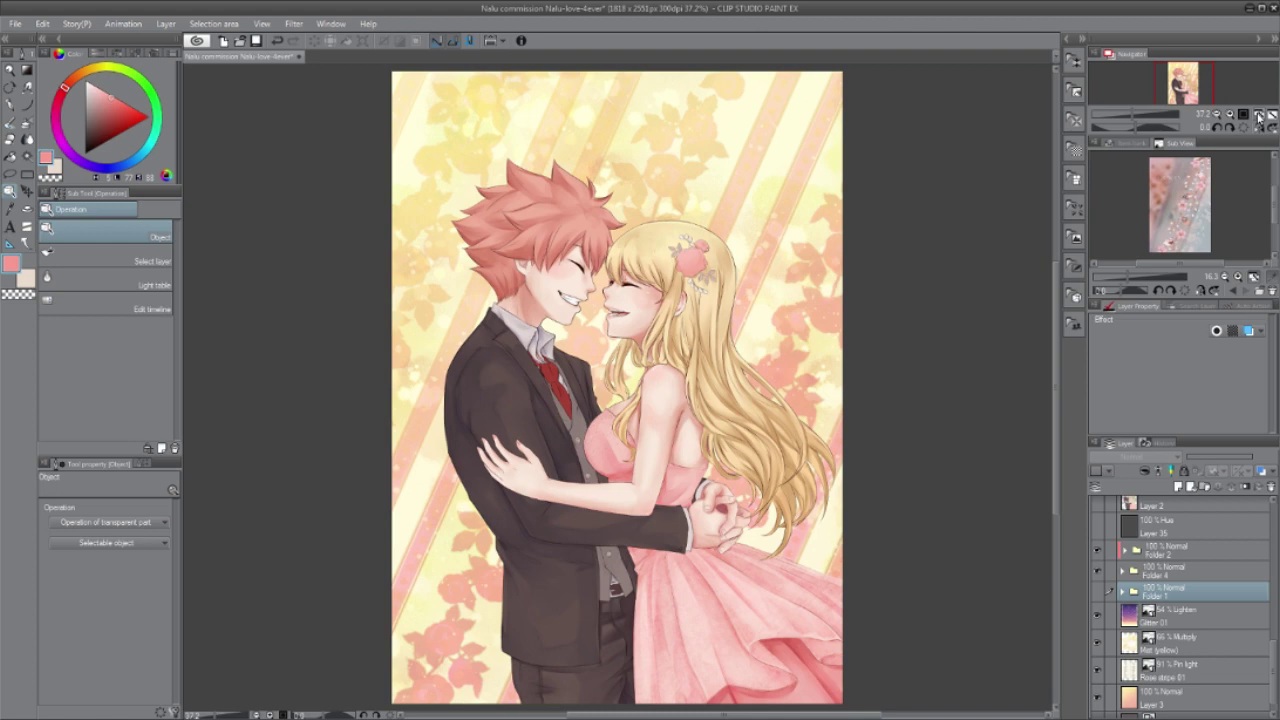
Step: Move the Layer 4 overlay directly above Folder 2, set its opacity to 43%, and compare the picture with it shown and hidden
scroll(1178, 646, up, 3)
click(1182, 614)
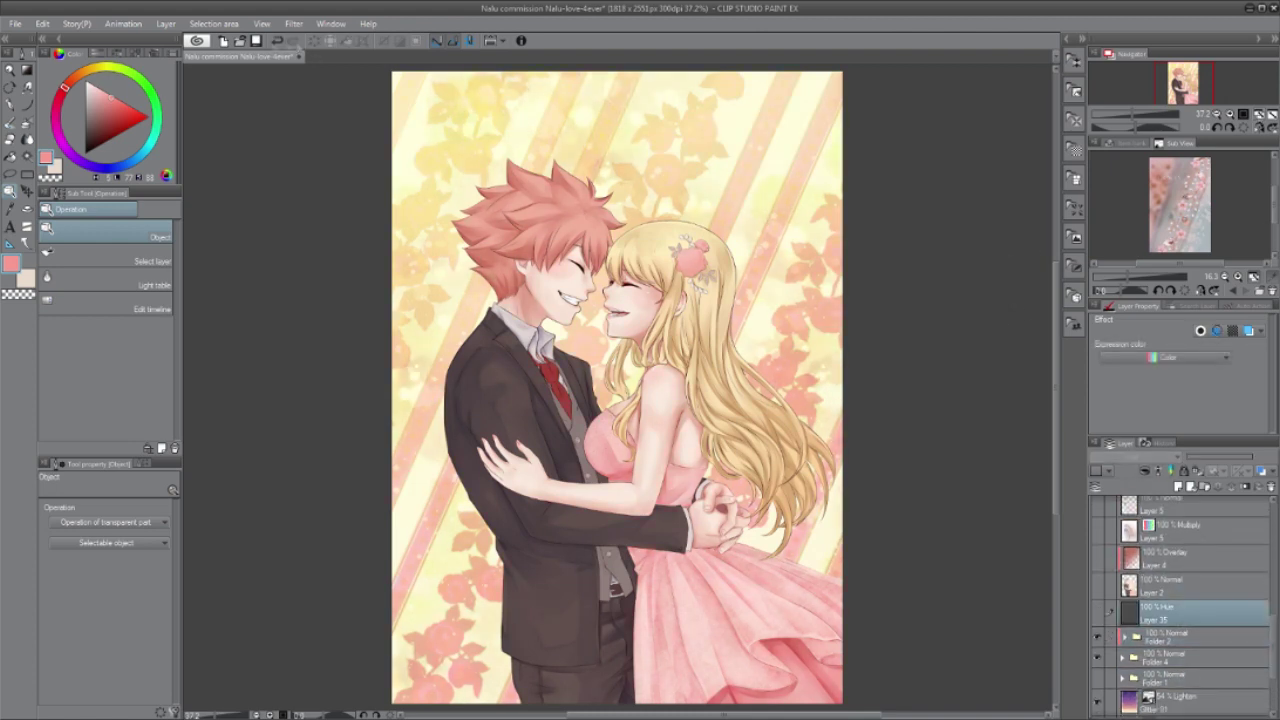
drag(1184, 558, 1180, 625)
click(1098, 613)
click(1215, 457)
scroll(640, 435, down, 3)
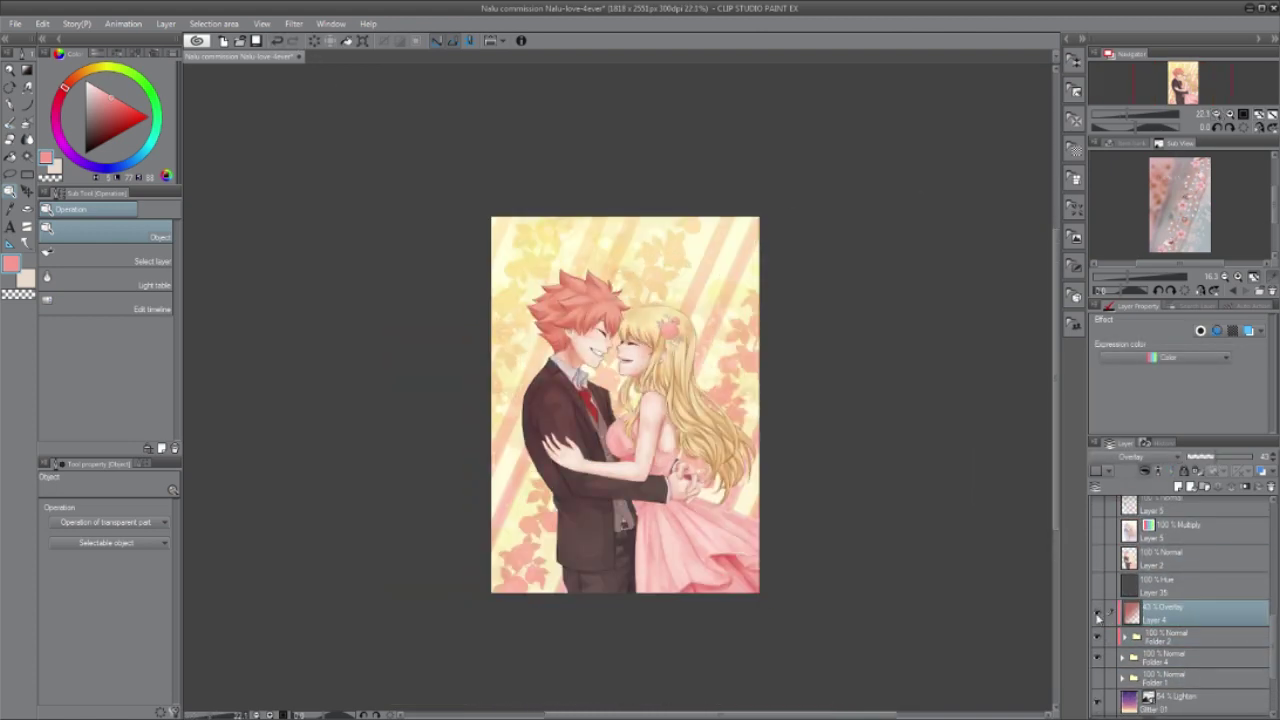
click(1097, 612)
Step: Draw small light-green beads over the upper part of the dress bodice on Layer 41 with the G-pen at size 3
scroll(610, 428, up, 5)
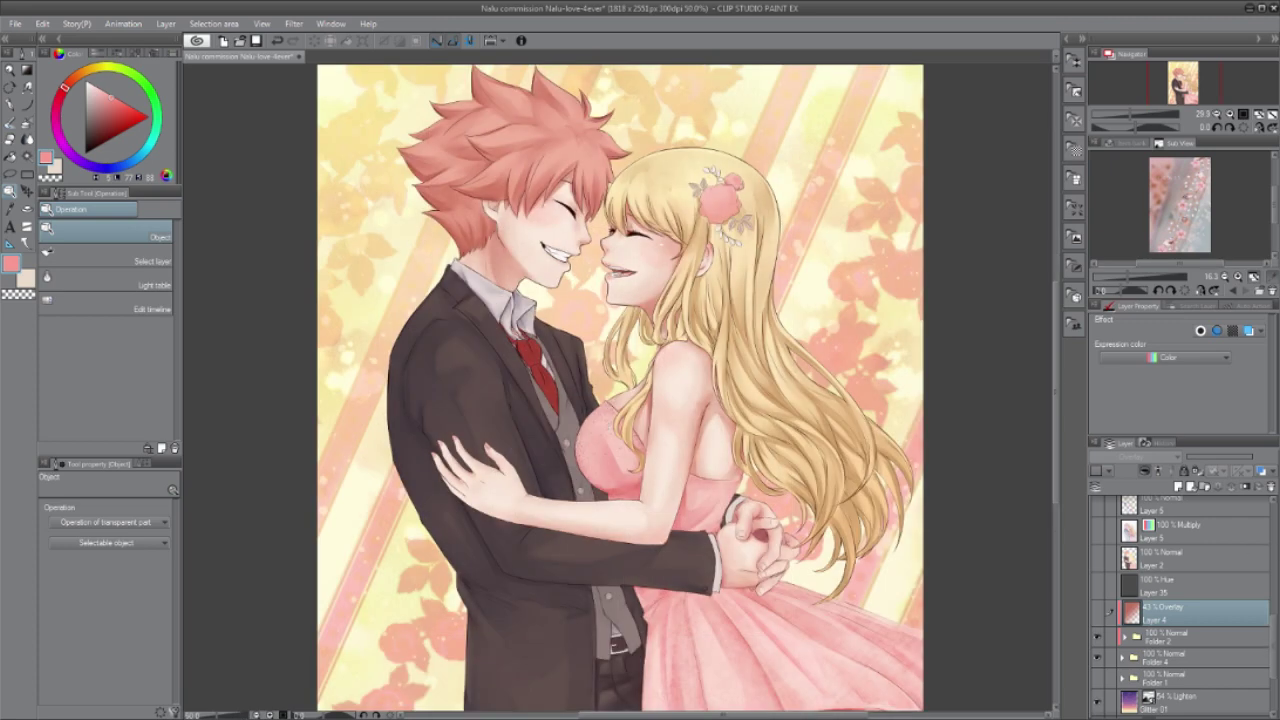
key(ctrl+plus)
key(ctrl+plus)
key(ctrl+plus)
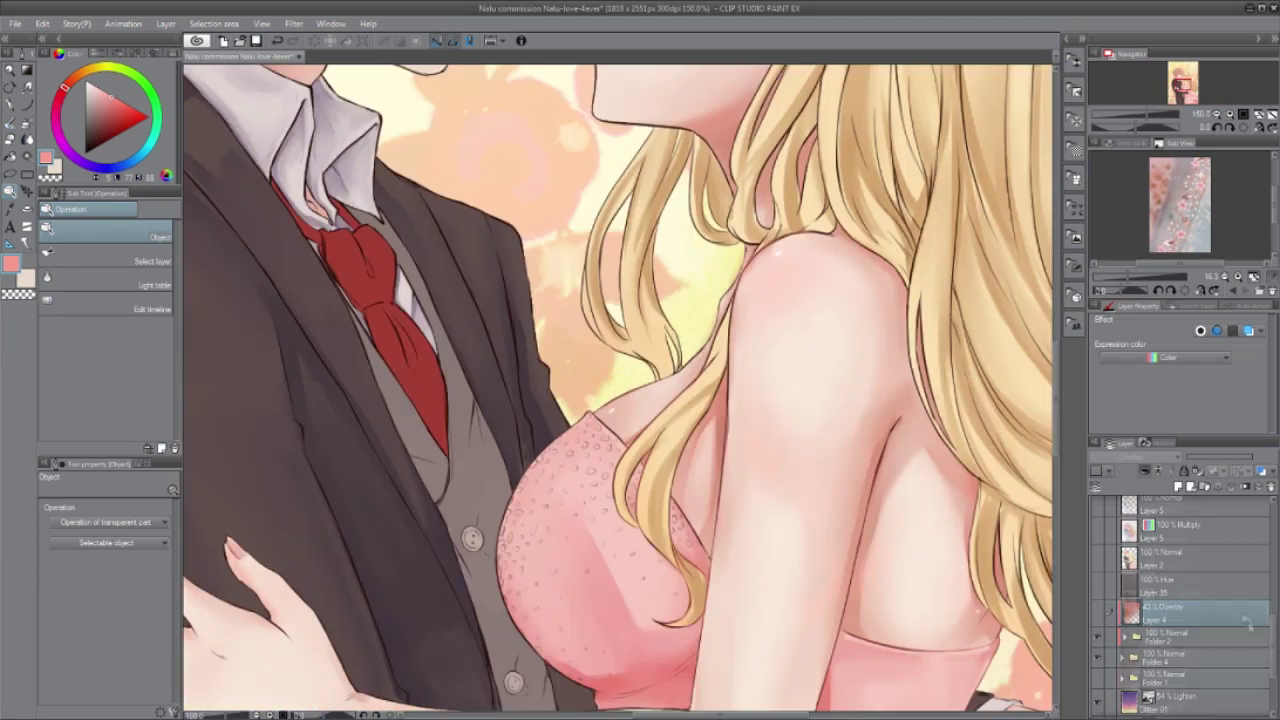
scroll(1180, 600, up, 10)
click(1159, 543)
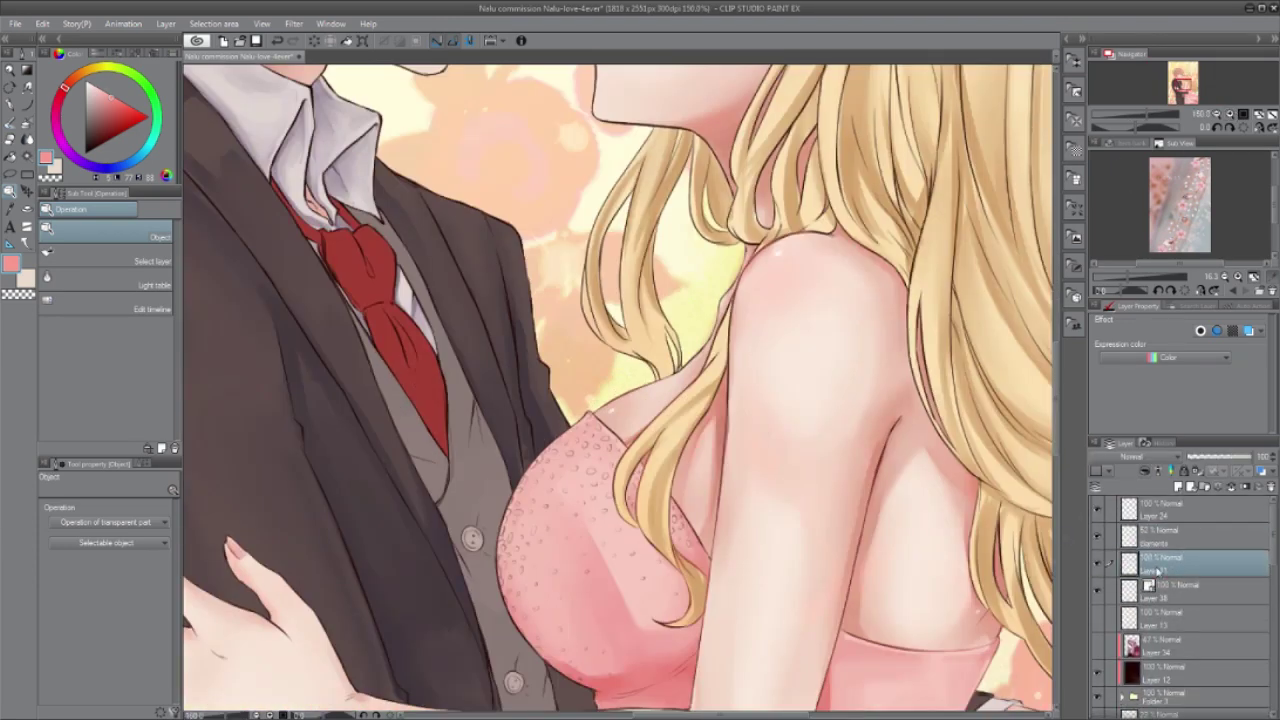
drag(66, 88, 120, 68)
key(p)
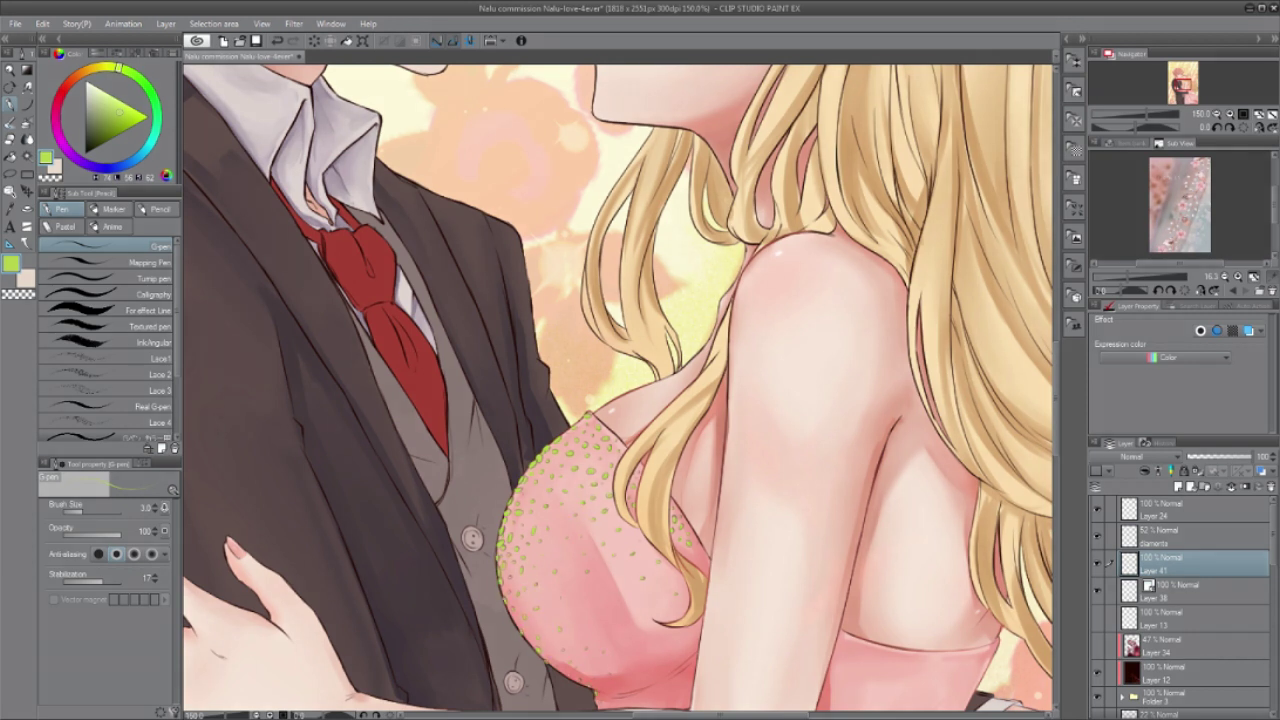
Step: Lock the bead layer's transparent pixels, select the area around the bodice, and recolour the beads pale white and pink with the Soft airbrush
key(ctrl+minus)
click(1197, 471)
click(96, 87)
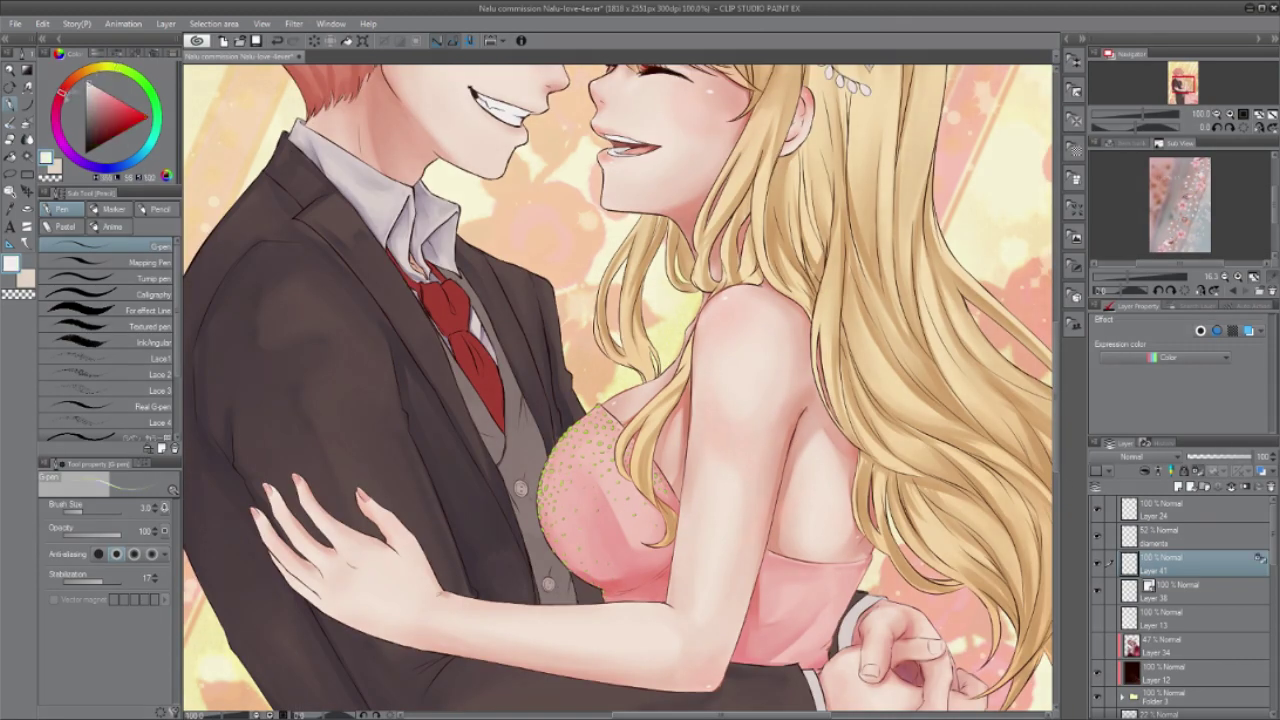
key(b)
key(m)
drag(490, 388, 578, 334)
key(b)
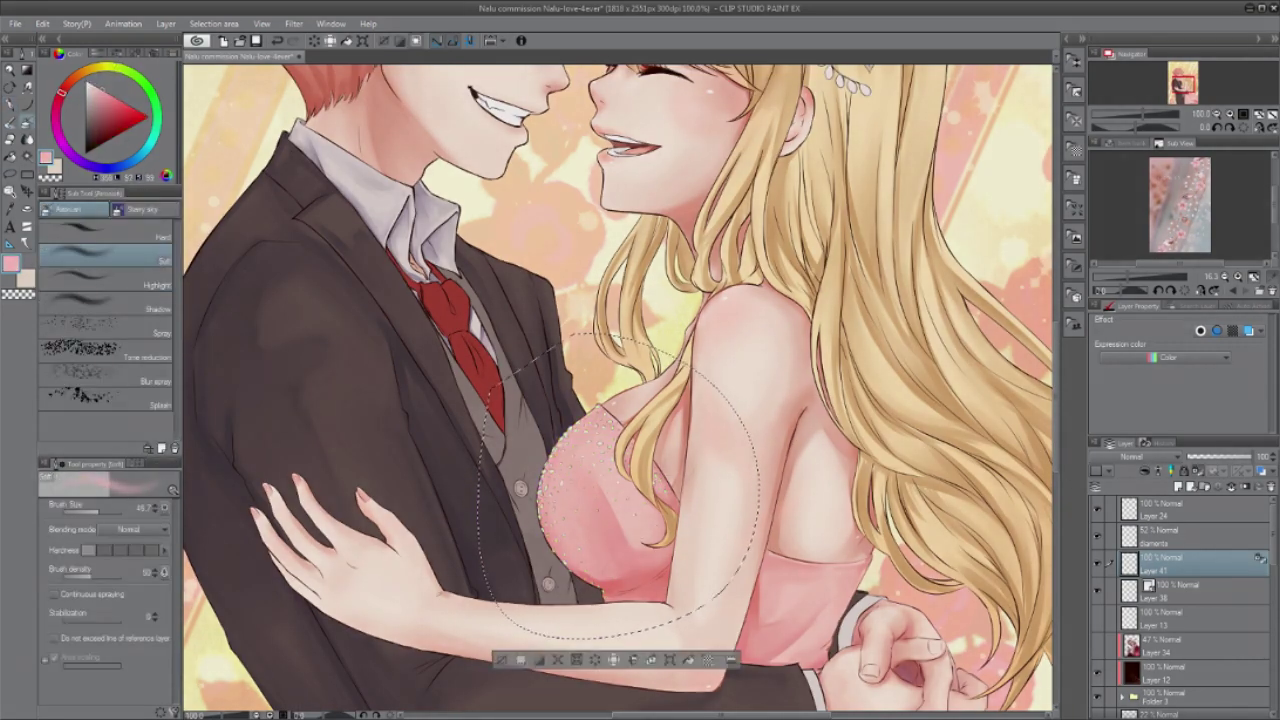
Step: Add a clipped layer above the beads and draw blue shading marks on them with the G-pen at size 3
key(ctrl+shift+n)
key(p)
click(124, 164)
click(112, 102)
key(ctrl+plus)
key(ctrl+plus)
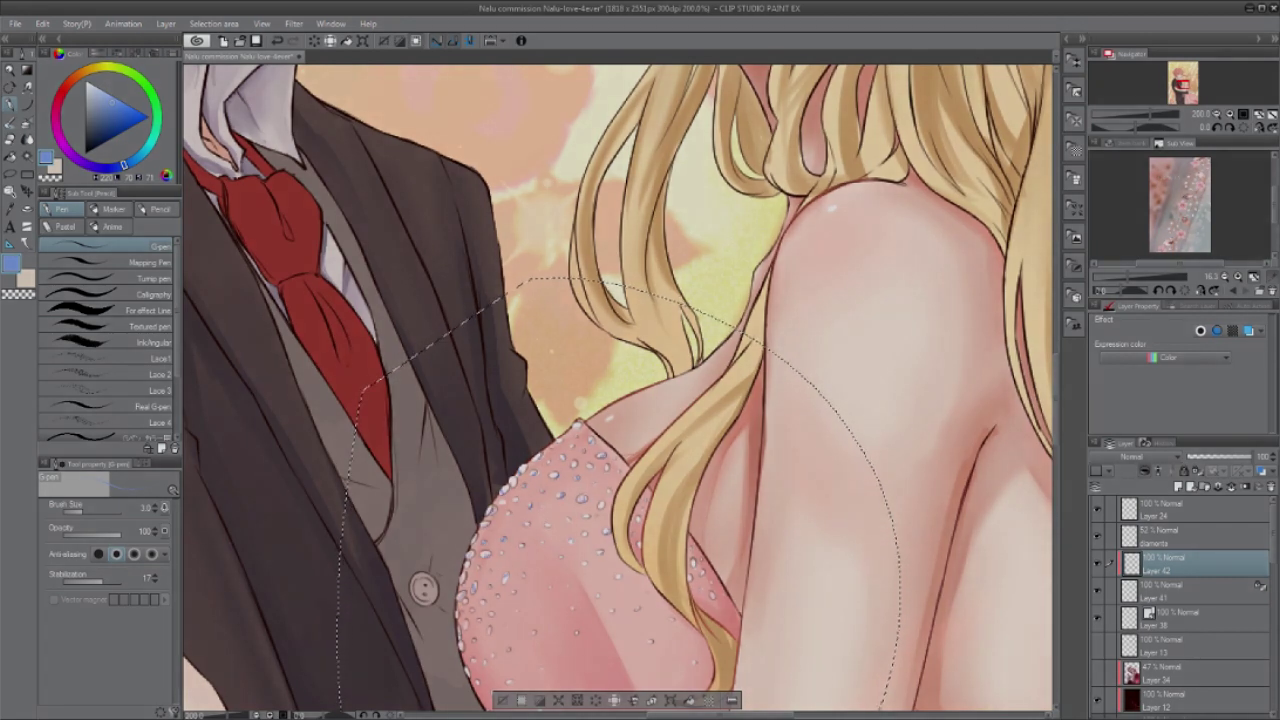
key(ctrl+minus)
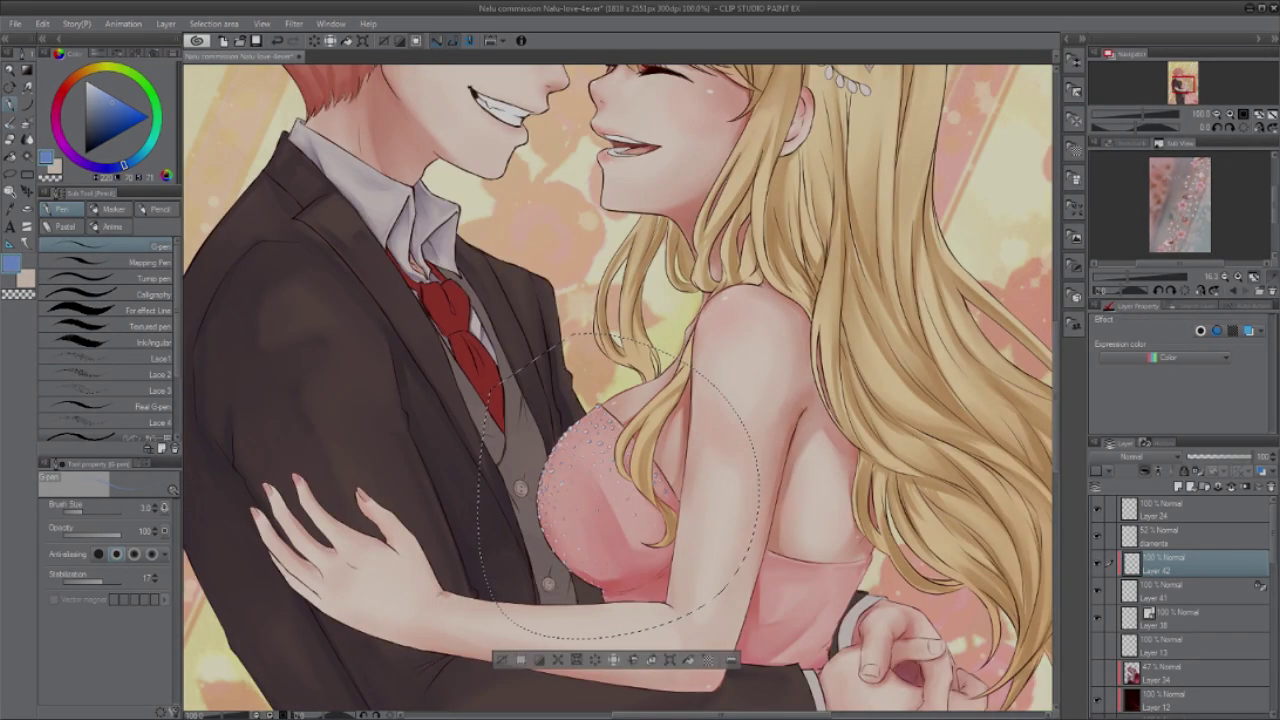
Step: Set the blue bead shading layer to 42% opacity, group the bead layers in a folder, and add a new layer inside it
drag(1228, 457, 1214, 464)
click(1168, 538)
key(ctrl+g)
click(1172, 610)
click(1172, 584)
key(ctrl+shift+n)
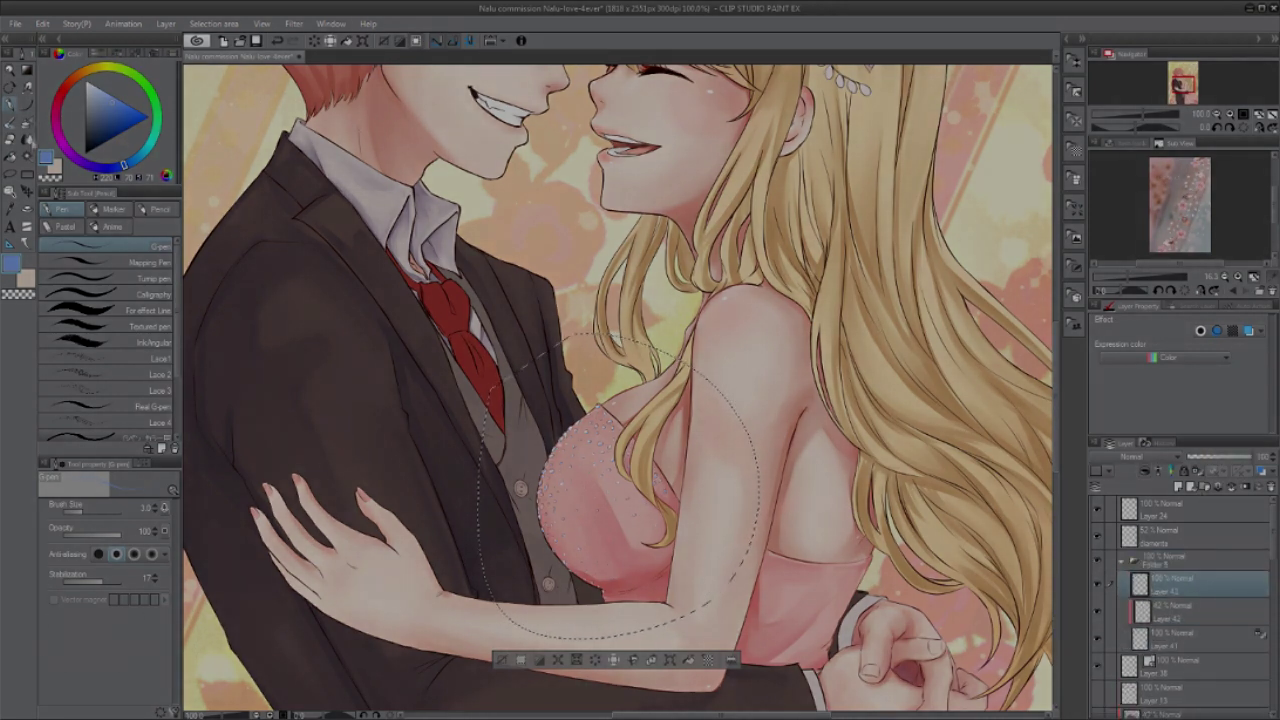
Step: Clear the selection, set Layer 43 to an Add blending mode, and airbrush a soft reddish glow over the bodice beads
key(b)
click(105, 279)
key(ctrl+plus)
key(ctrl+d)
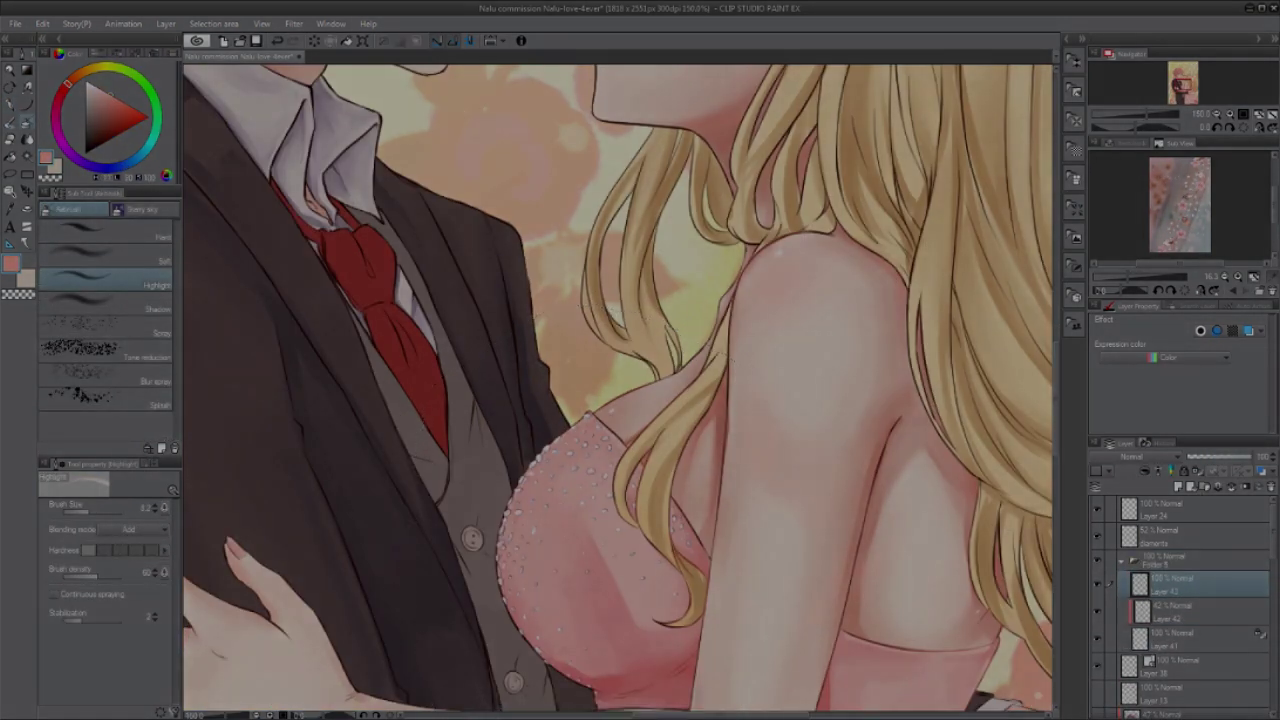
click(105, 255)
click(1145, 457)
mouse_move(515, 525)
mouse_down()
mouse_move(583, 446)
mouse_move(540, 660)
mouse_up()
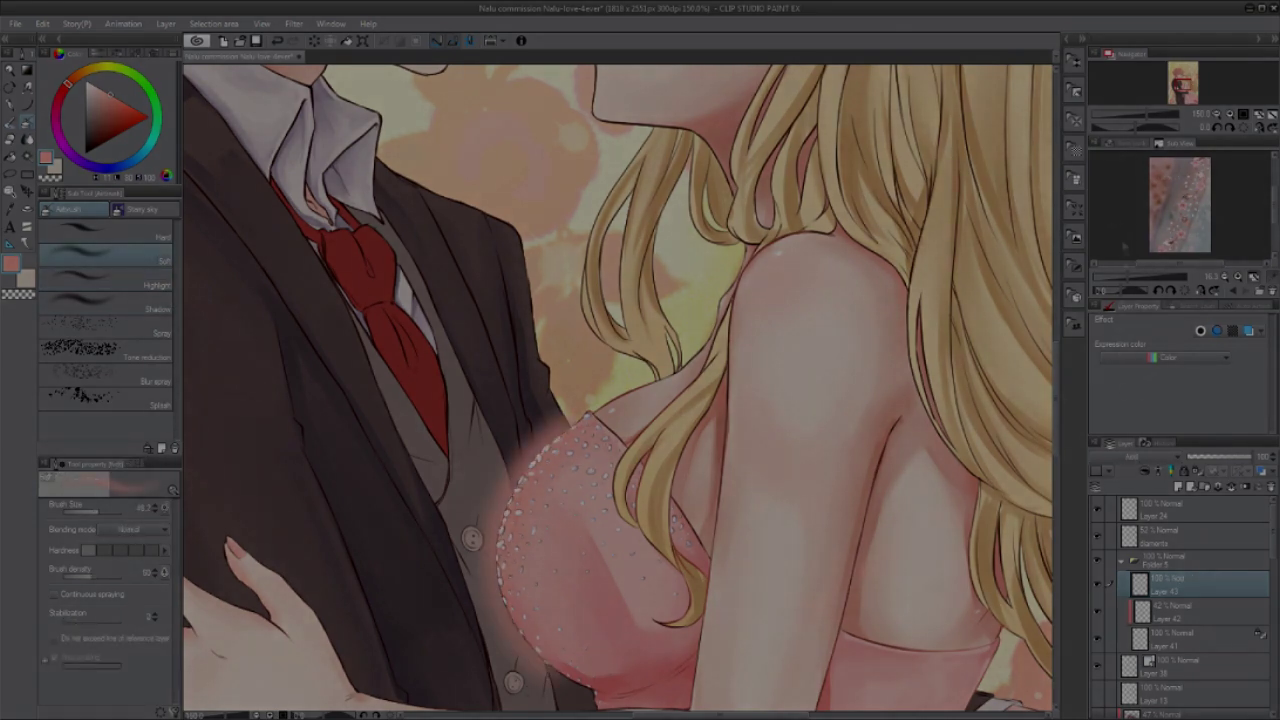
Step: Clip the glow layer to the bead layers, try Glow dodge on it, and undo the last airbrush stroke
click(1145, 457)
click(1147, 471)
click(1145, 457)
key(ctrl+minus)
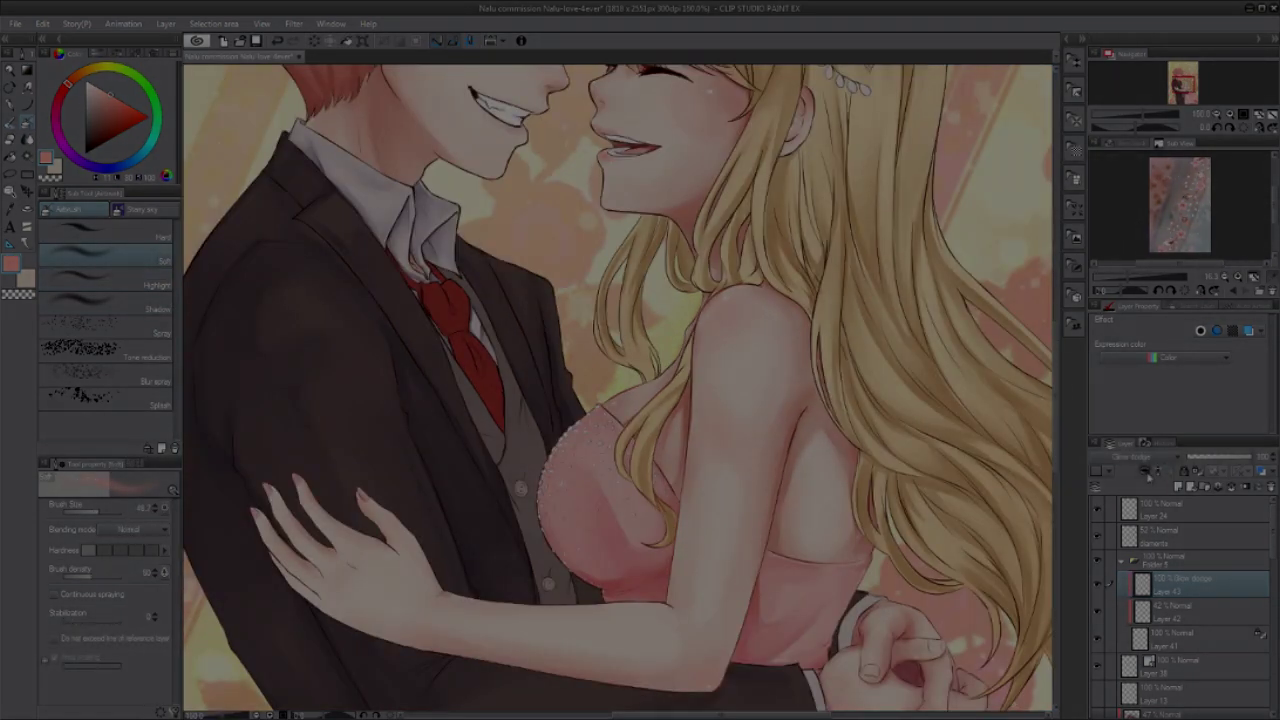
drag(550, 447, 572, 419)
click(257, 42)
key(ctrl+z)
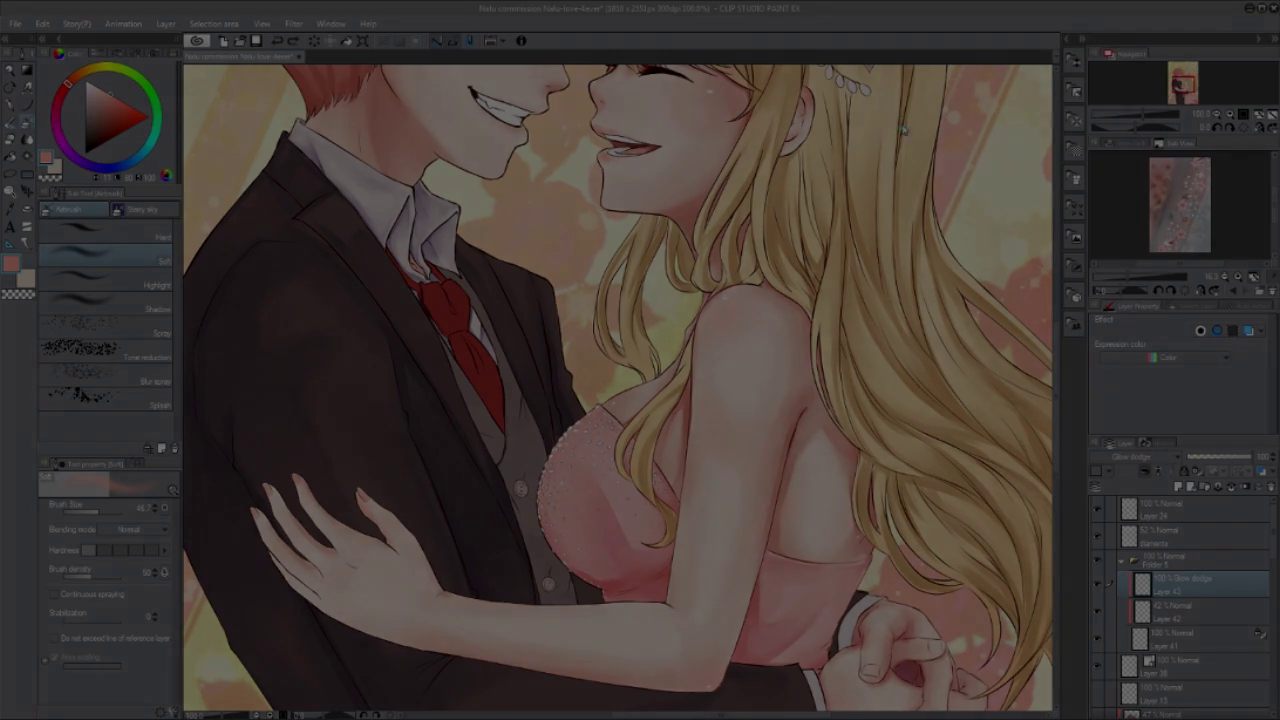
Step: Compare further blending modes for the bead glow on Layer 43 and remove its clipping
click(1147, 458)
click(1146, 472)
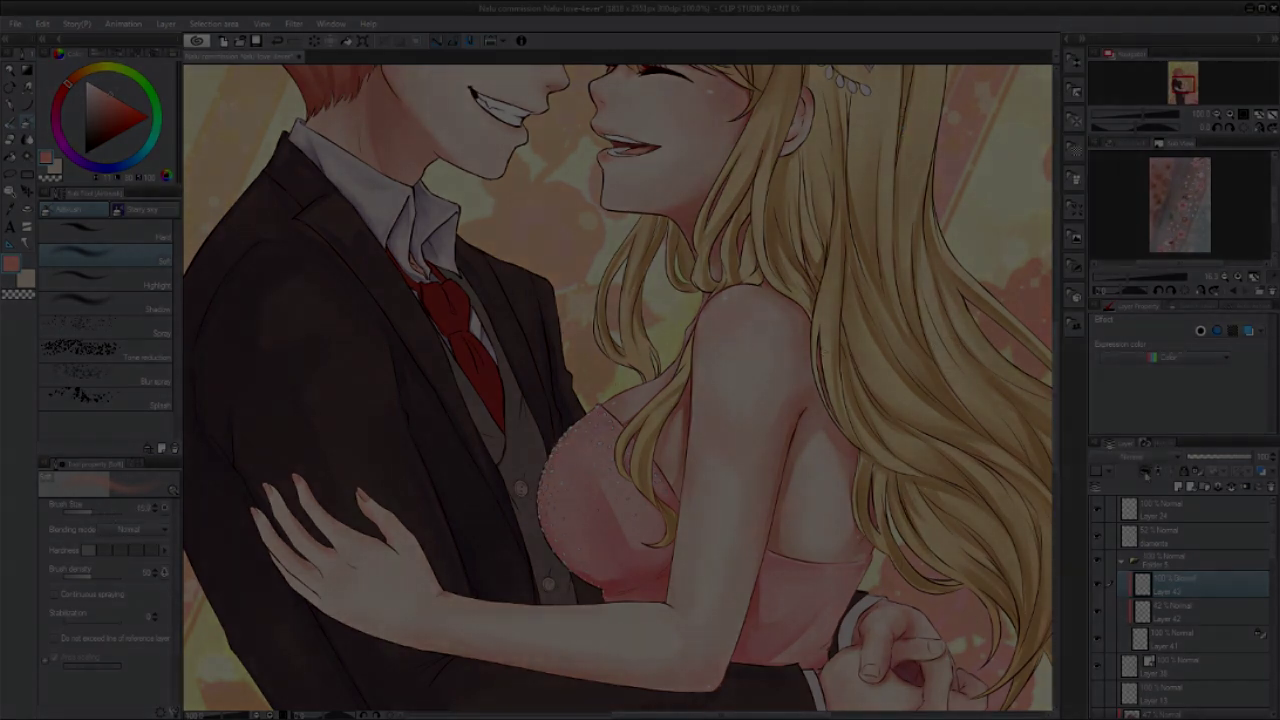
click(1146, 472)
scroll(1123, 462, down, 1)
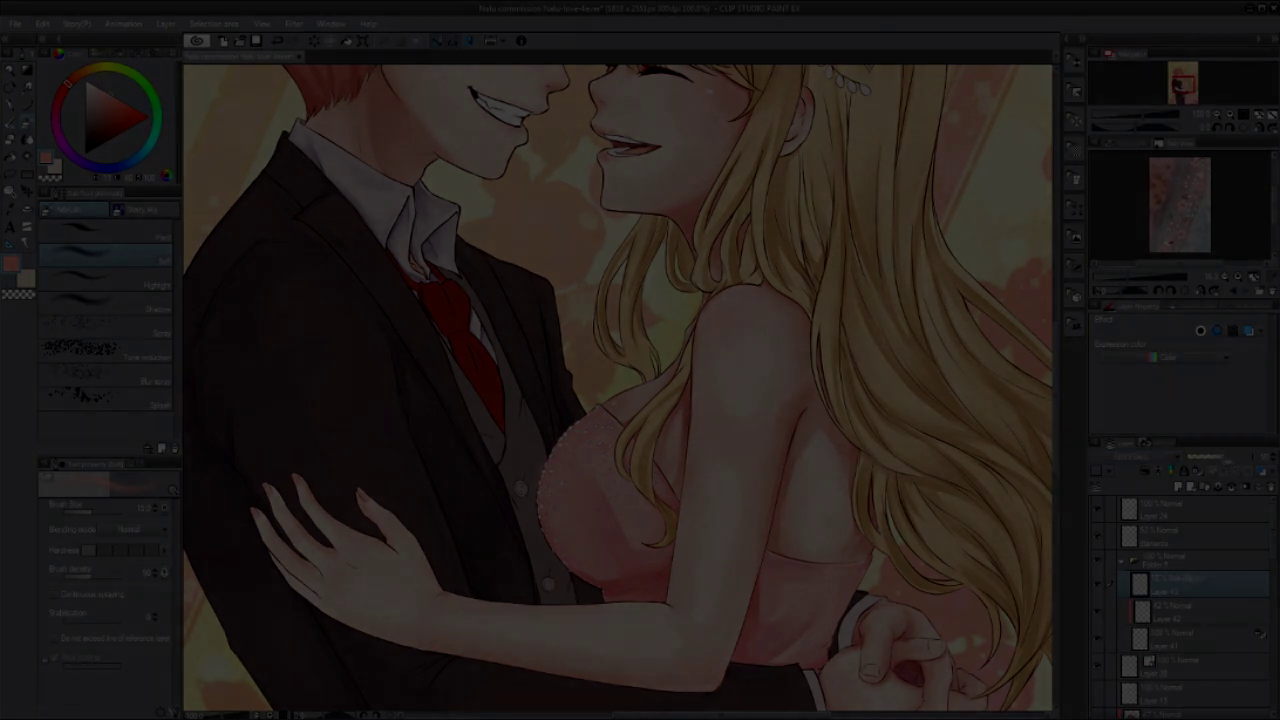
scroll(1123, 463, down, 1)
Step: Refine the glow around the bodice beads with the Soft airbrush and the eraser
key(ctrl+minus)
key(ctrl+minus)
key(ctrl+plus)
key(ctrl+plus)
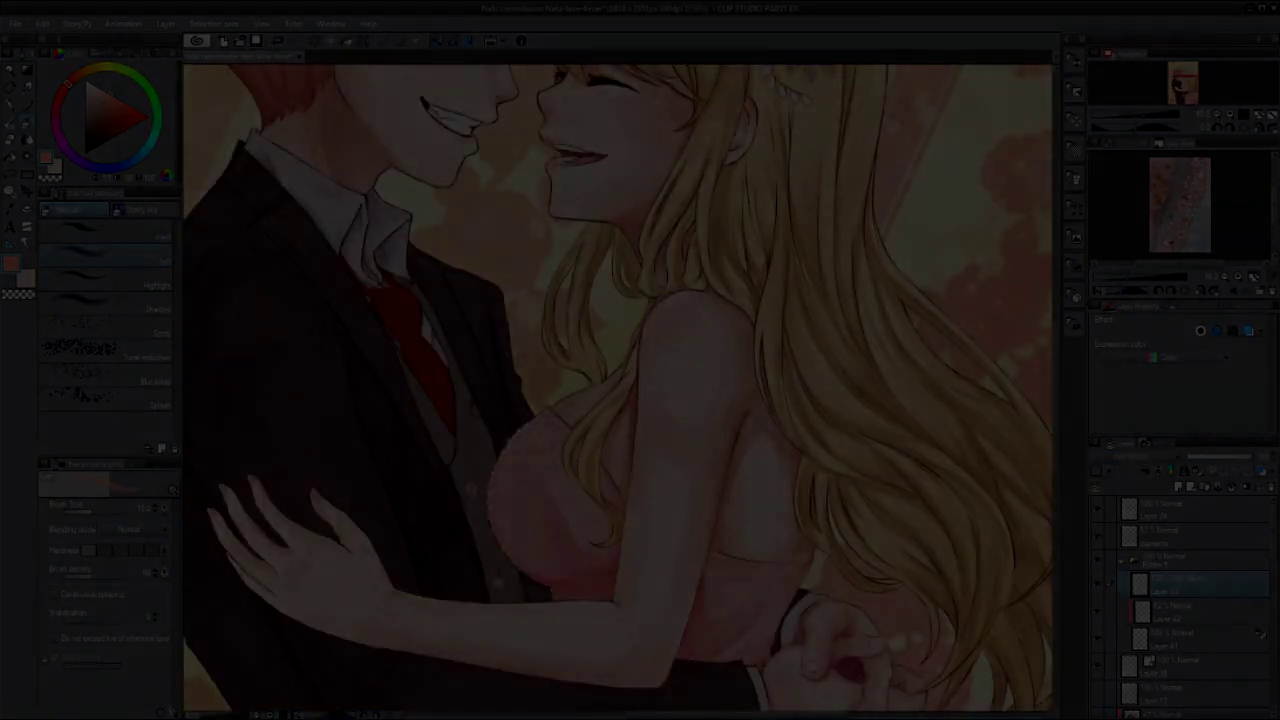
key(e)
key(b)
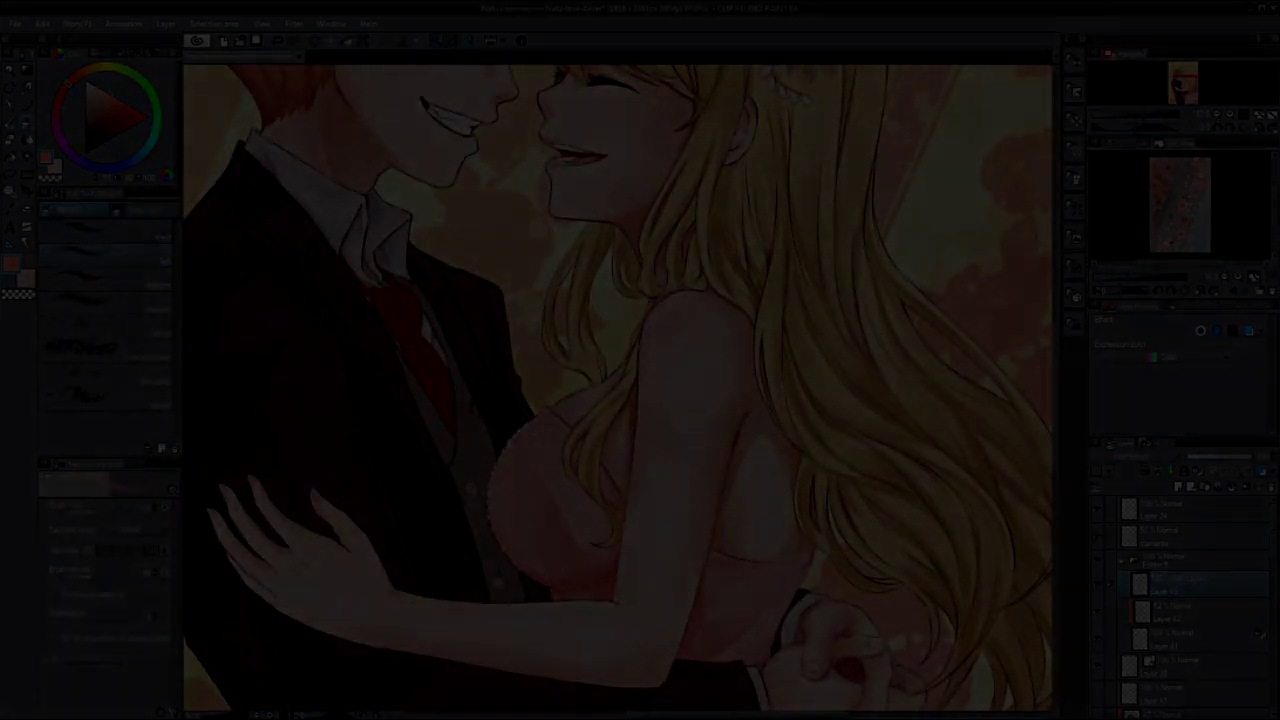
key(e)
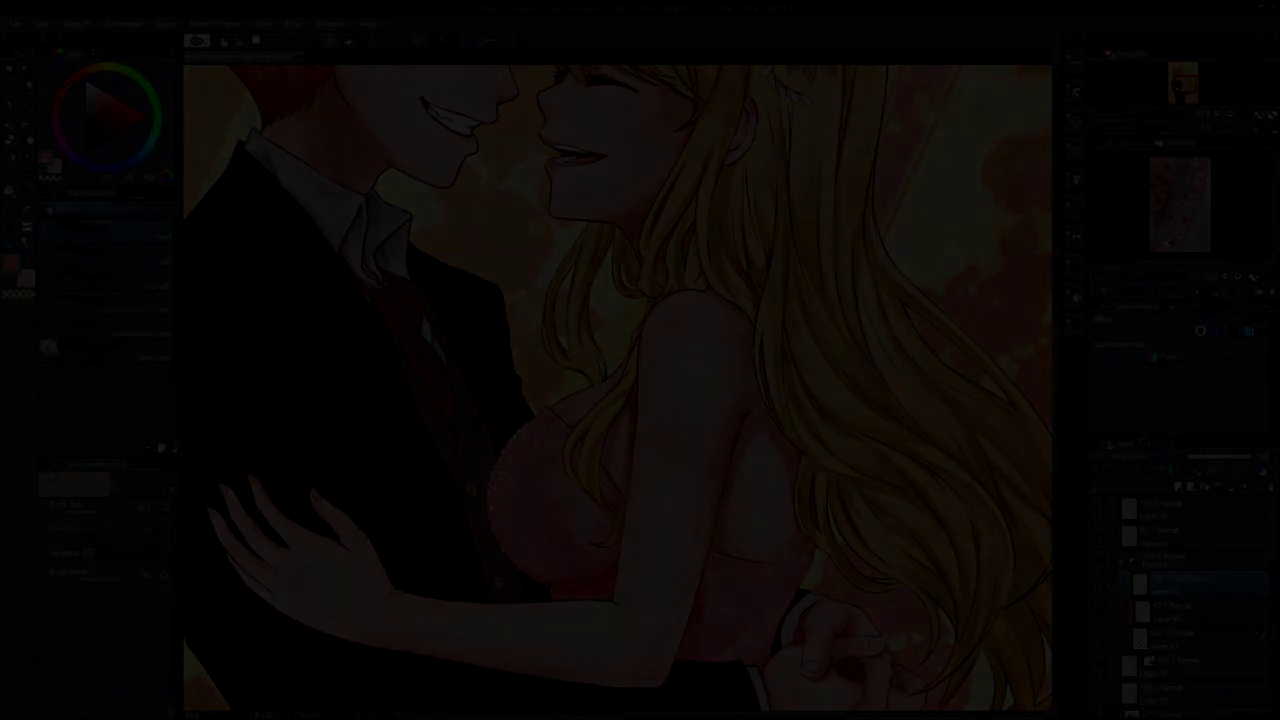